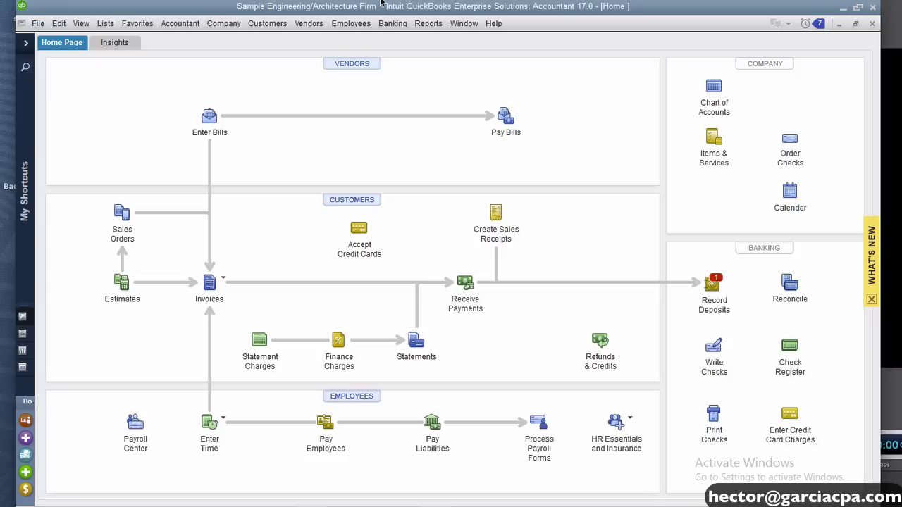
# Open the standard Balance Sheet report for the company
pyautogui.click(422, 25)
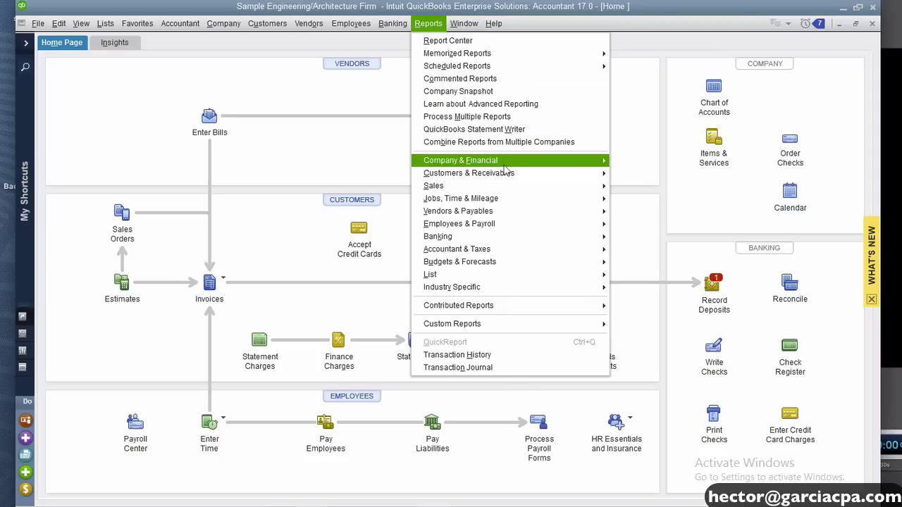
pyautogui.moveTo(505, 166)
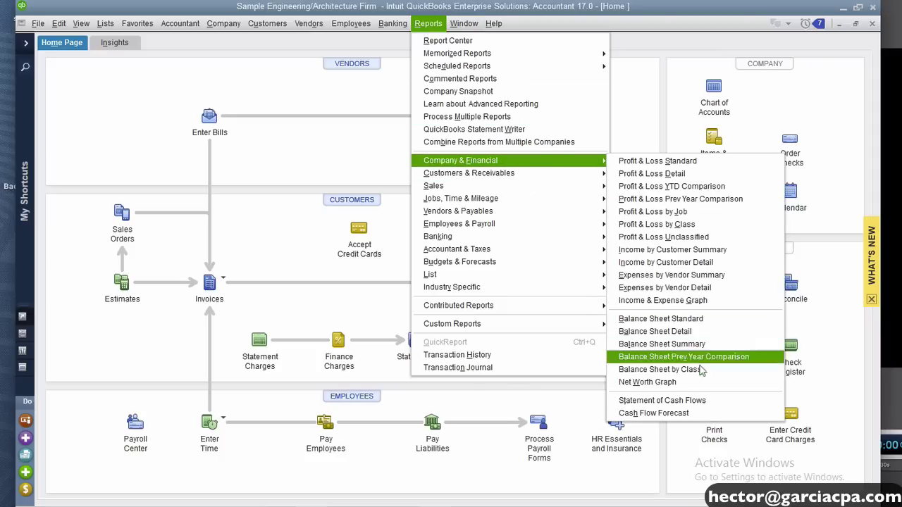
pyautogui.click(699, 320)
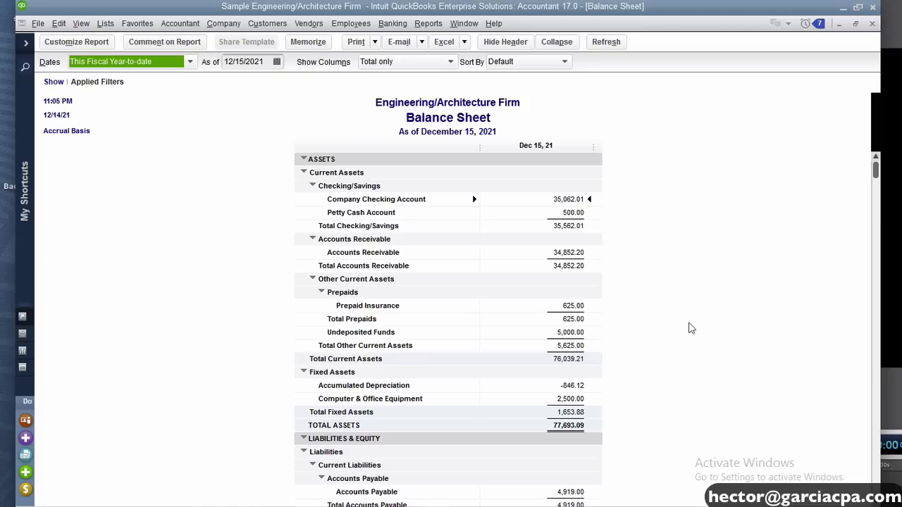
# Drill down from the Computer & Office Equipment balance to the Computer Company check behind it
pyautogui.click(575, 401)
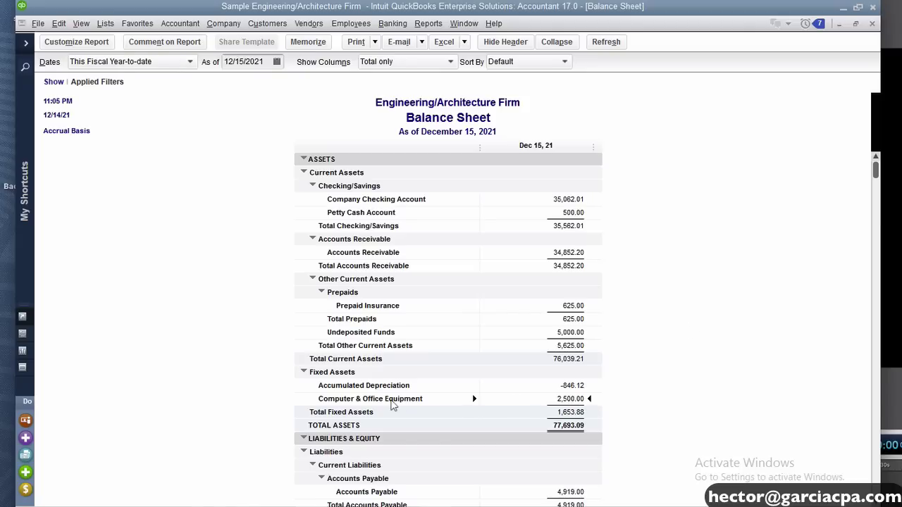
pyautogui.press('ctrl')
pyautogui.press('ctrl')
pyautogui.press('ctrl')
pyautogui.press('ctrl')
pyautogui.doubleClick(569, 399)
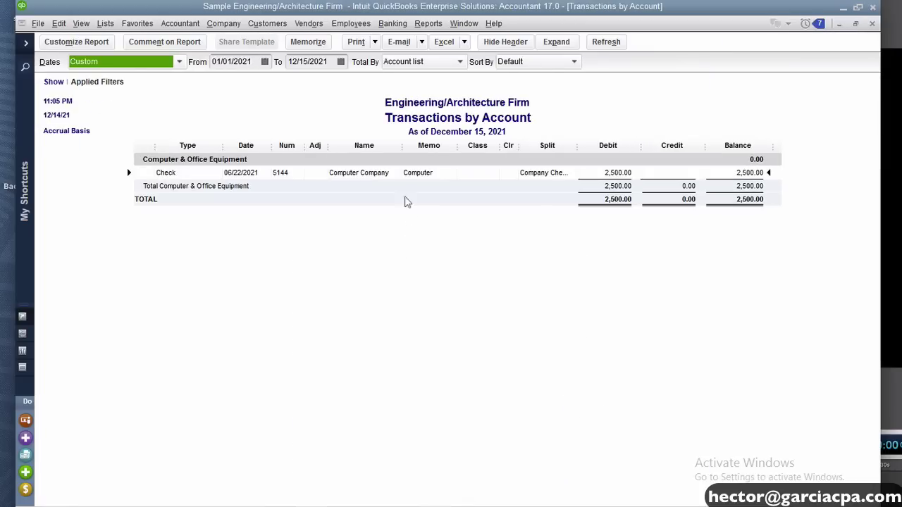
pyautogui.press('ctrl')
pyautogui.doubleClick(361, 176)
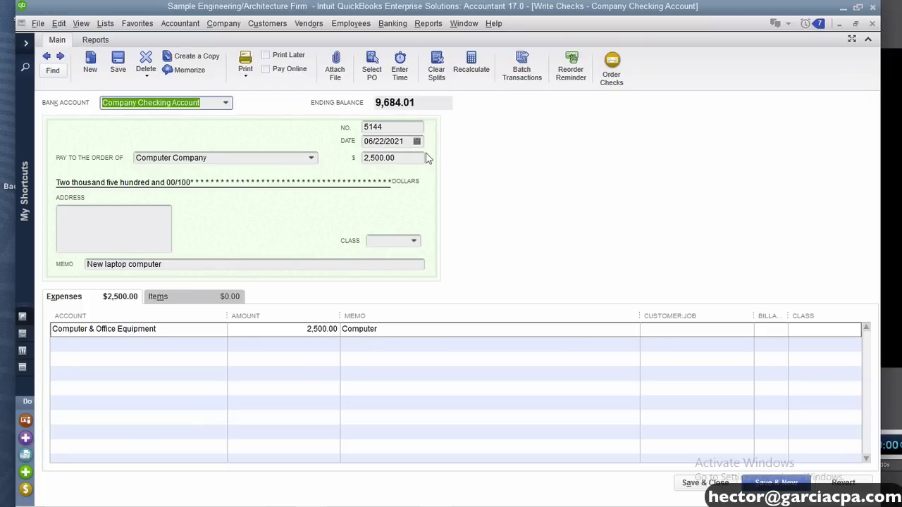
# Assign the check's expense line to a new Fixed Asset account named DELL SERVER
pyautogui.click(119, 297)
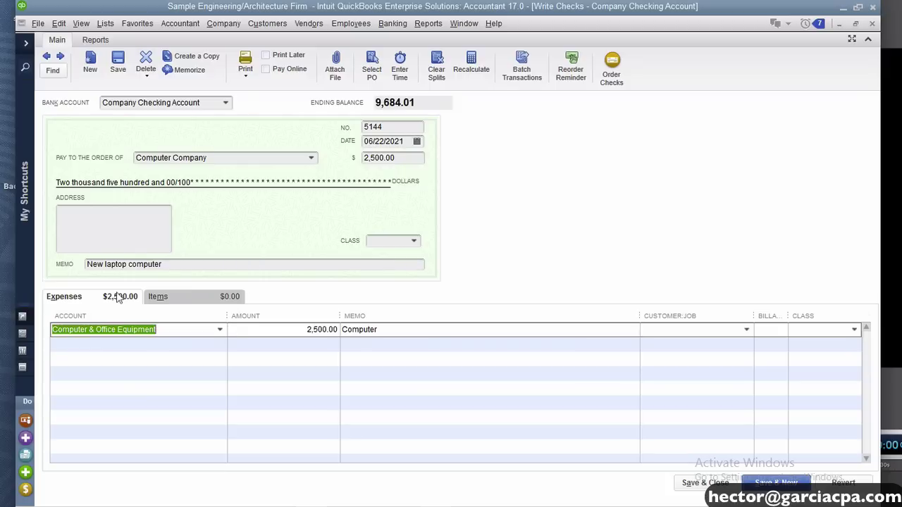
pyautogui.click(221, 329)
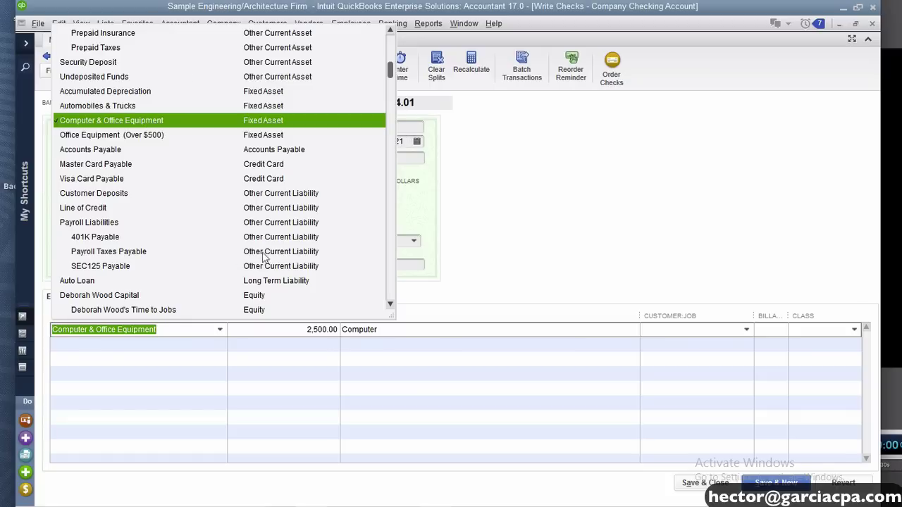
pyautogui.moveTo(392, 72); pyautogui.dragTo(393, 40)
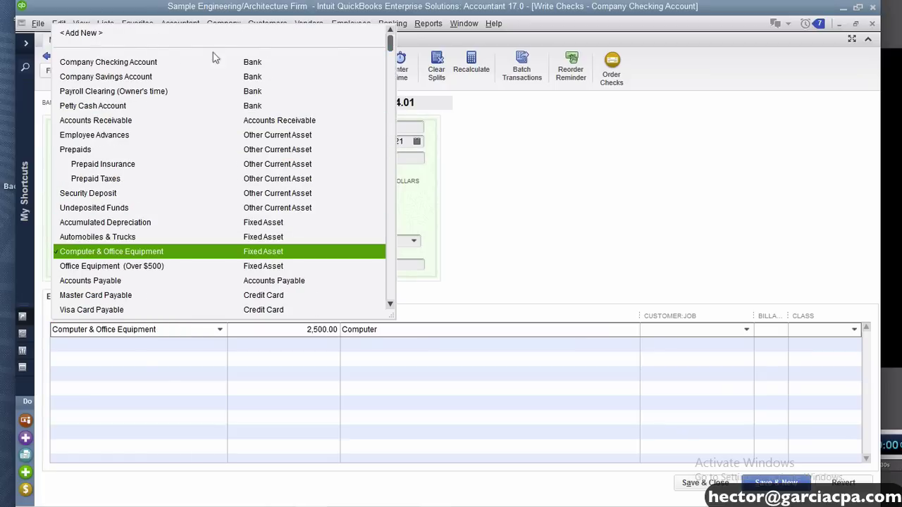
pyautogui.click(100, 33)
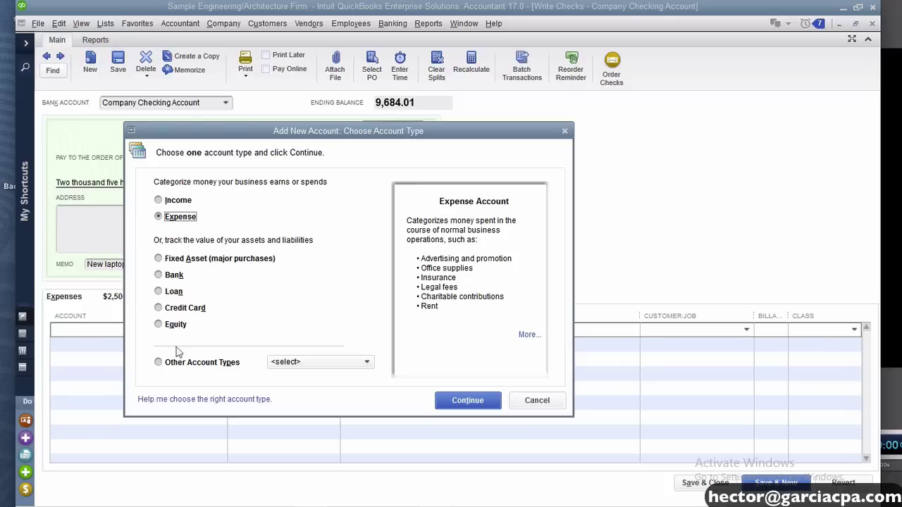
pyautogui.click(194, 260)
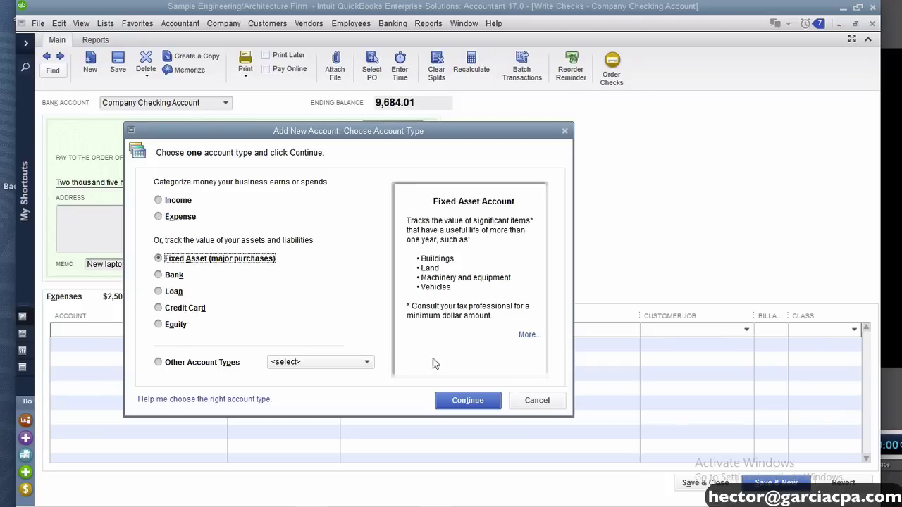
pyautogui.click(467, 401)
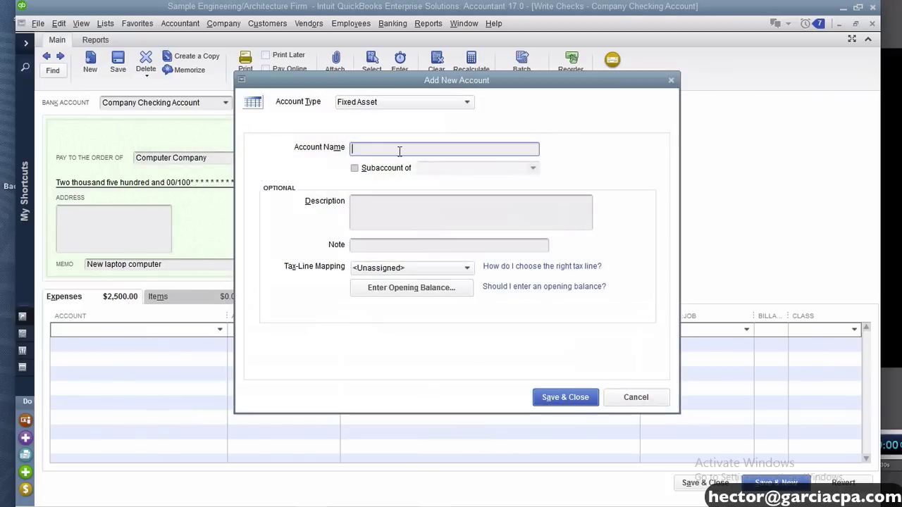
pyautogui.write('DELL SERVER')
pyautogui.press('Return')
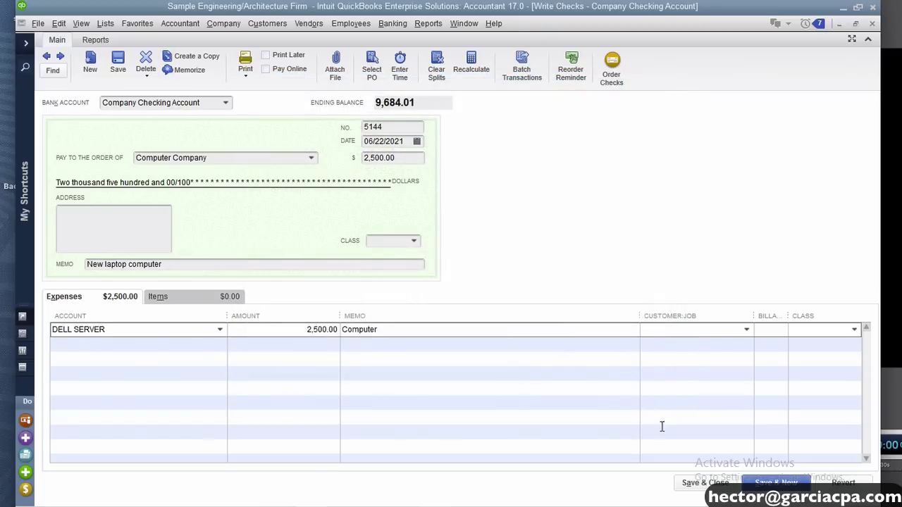
# Save and close the changed check, recording the changes, and close the transaction report to return to the balance sheet
pyautogui.click(678, 483)
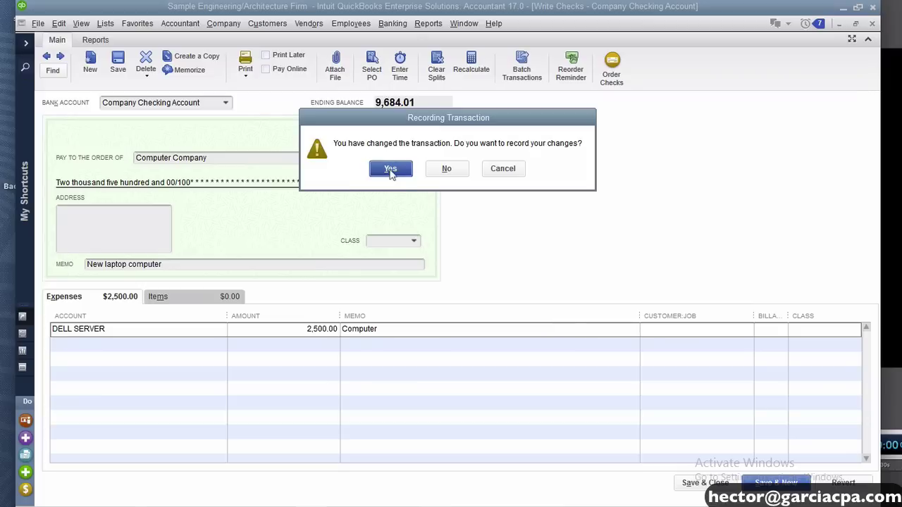
pyautogui.click(387, 166)
pyautogui.click(422, 245)
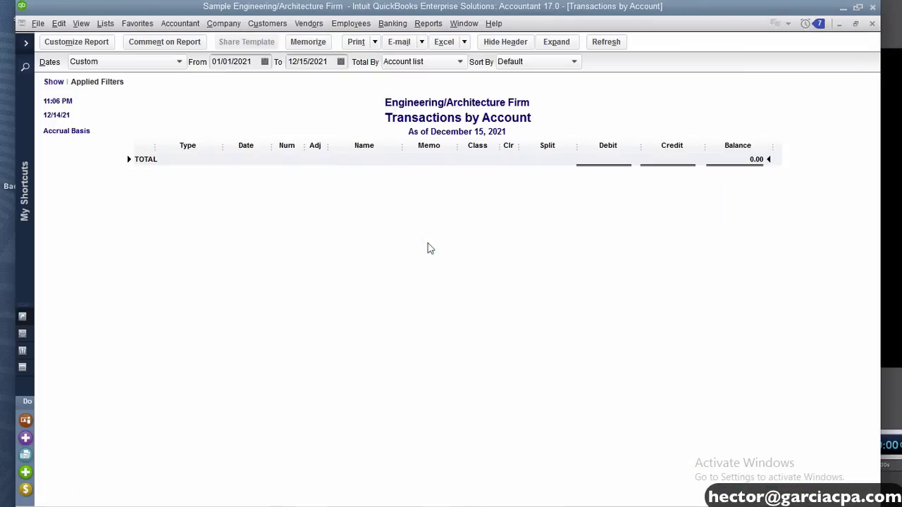
pyautogui.click(872, 24)
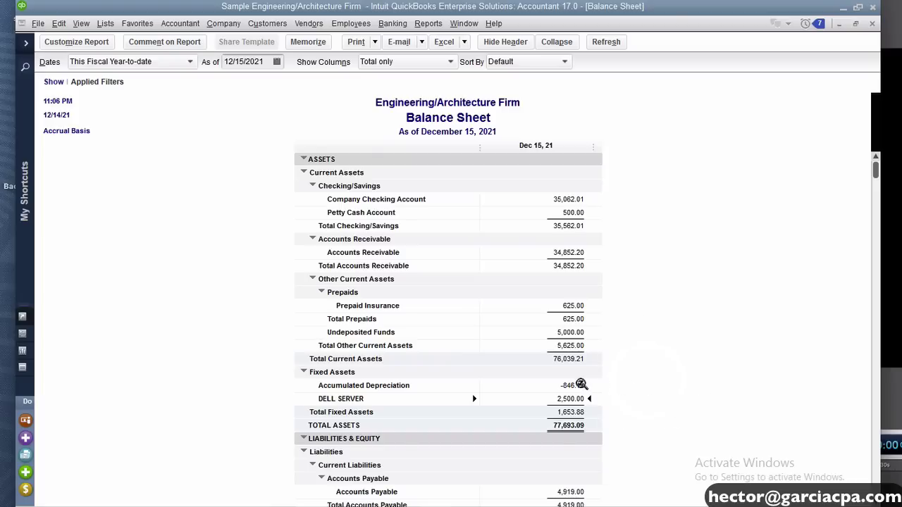
# Examine the accounts and debit amount of the January journal entry behind Accumulated Depreciation, closing the entry and its report when done
pyautogui.doubleClick(577, 385)
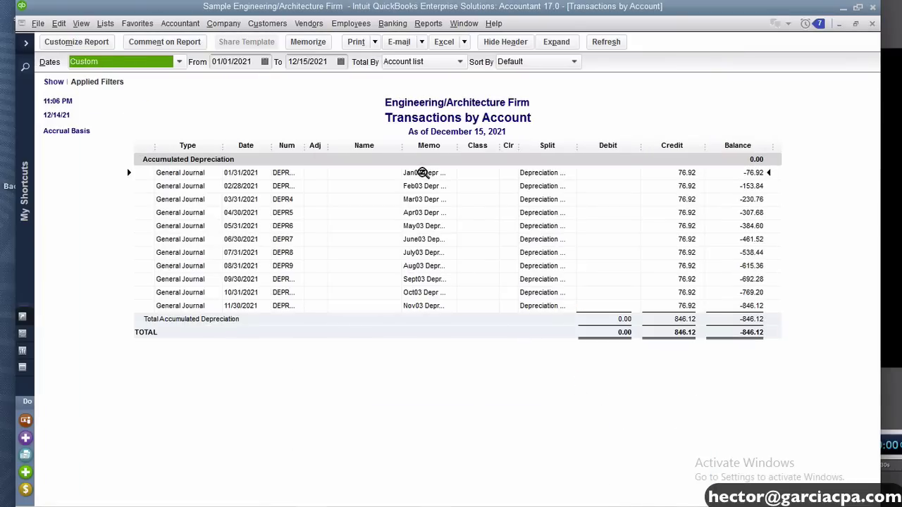
pyautogui.doubleClick(421, 173)
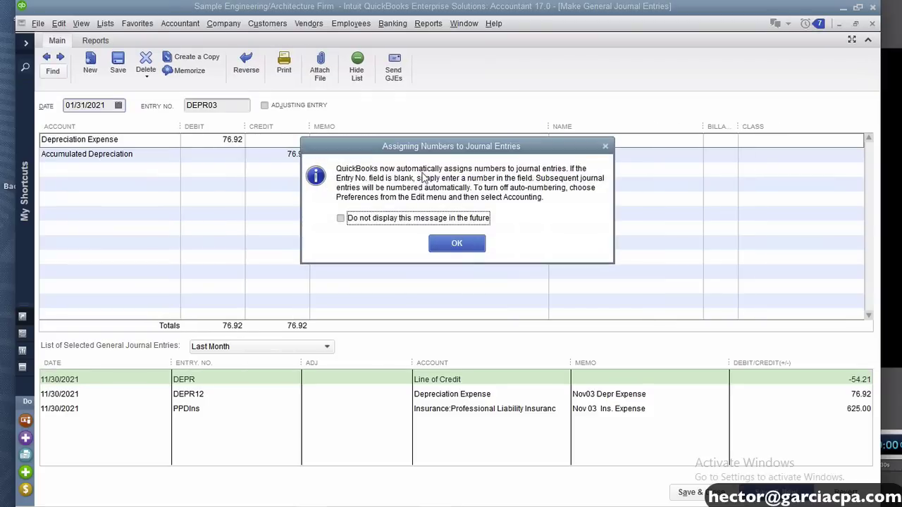
pyautogui.click(457, 243)
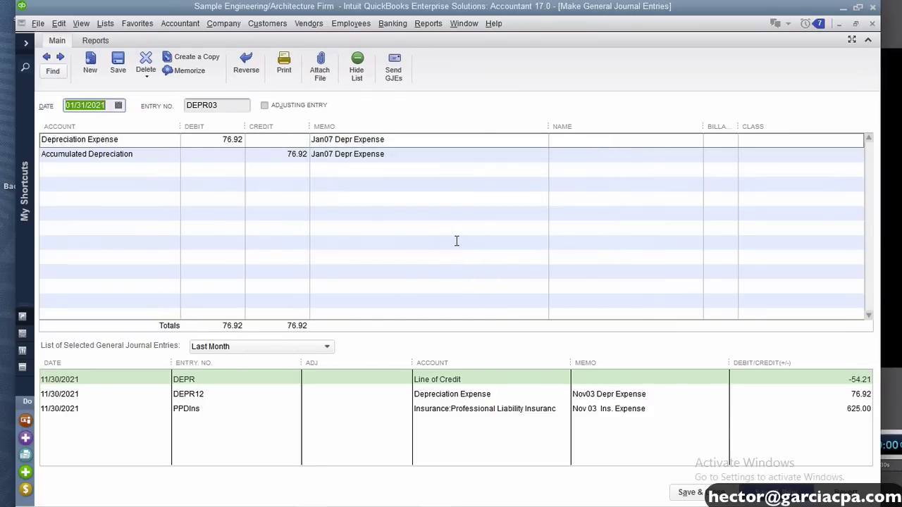
pyautogui.click(137, 140)
pyautogui.click(146, 153)
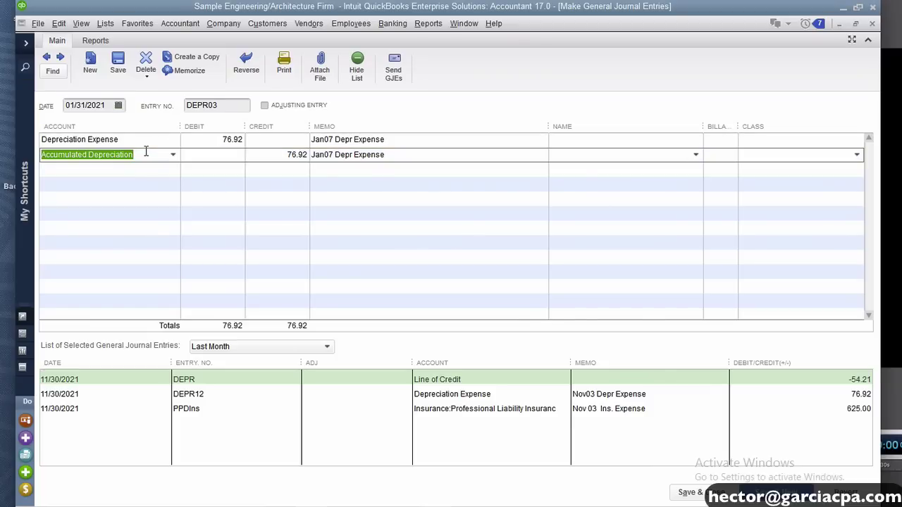
pyautogui.click(212, 141)
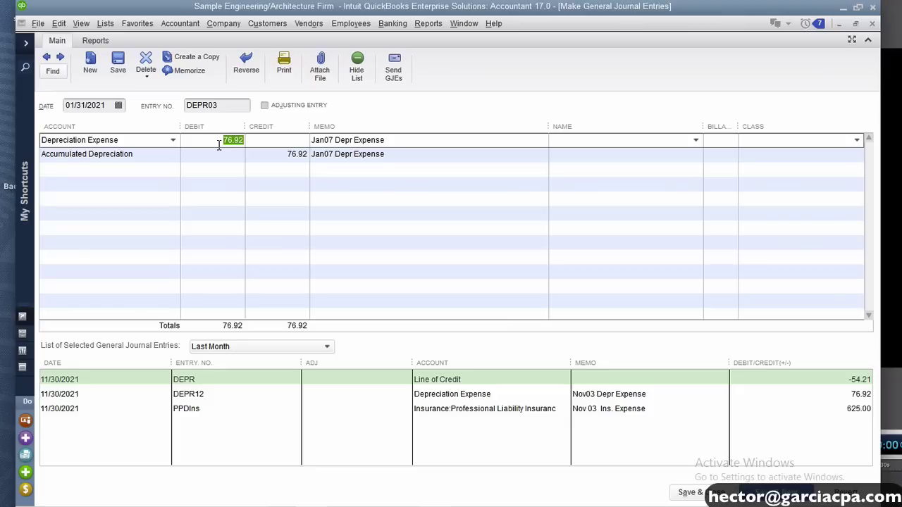
pyautogui.press('Escape')
pyautogui.press('Escape')
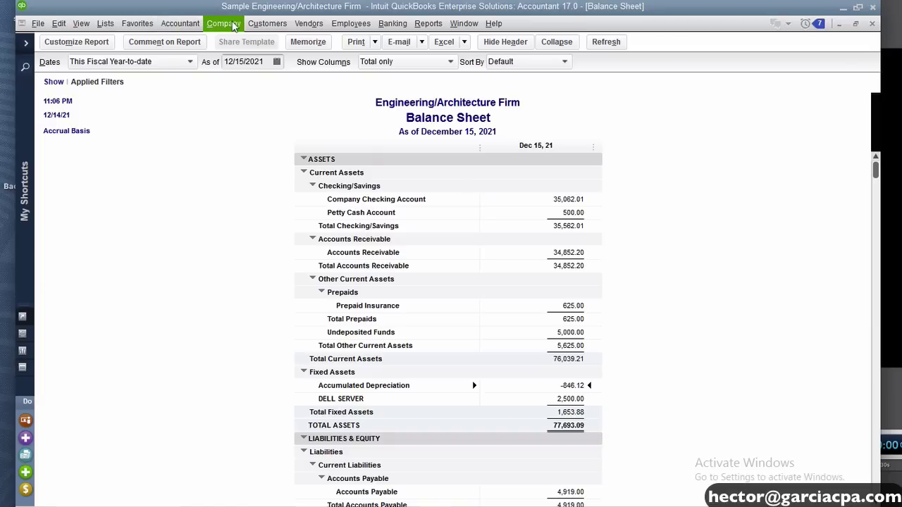
# Launch the Fixed Asset Manager for the company file, look across its asset listing columns and maximize its window
pyautogui.click(232, 25)
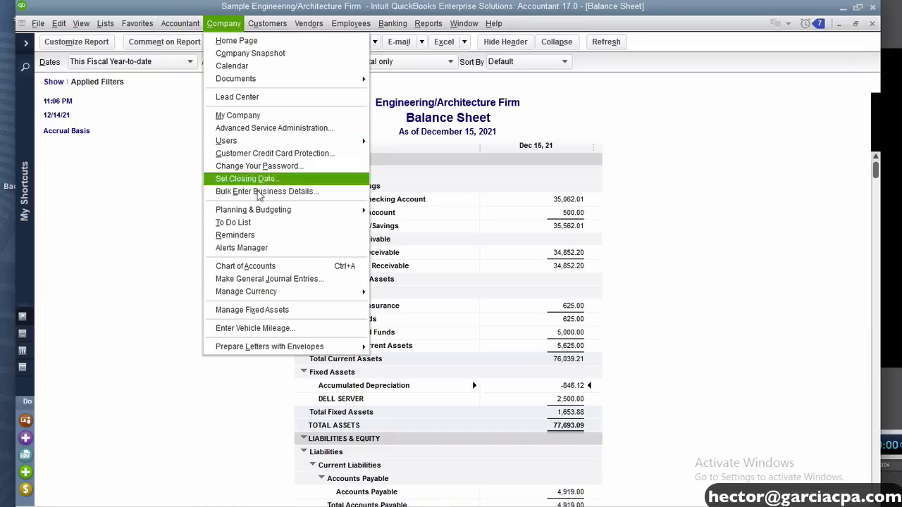
pyautogui.click(286, 314)
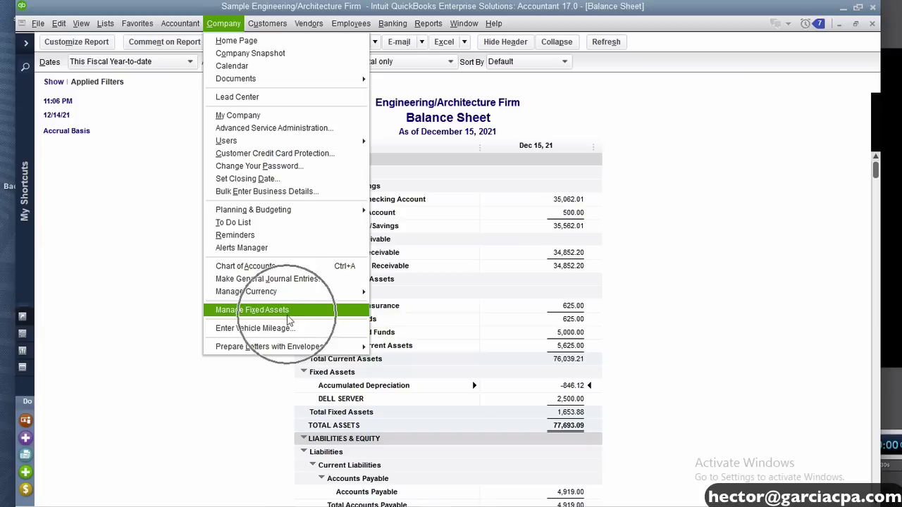
pyautogui.click(179, 24)
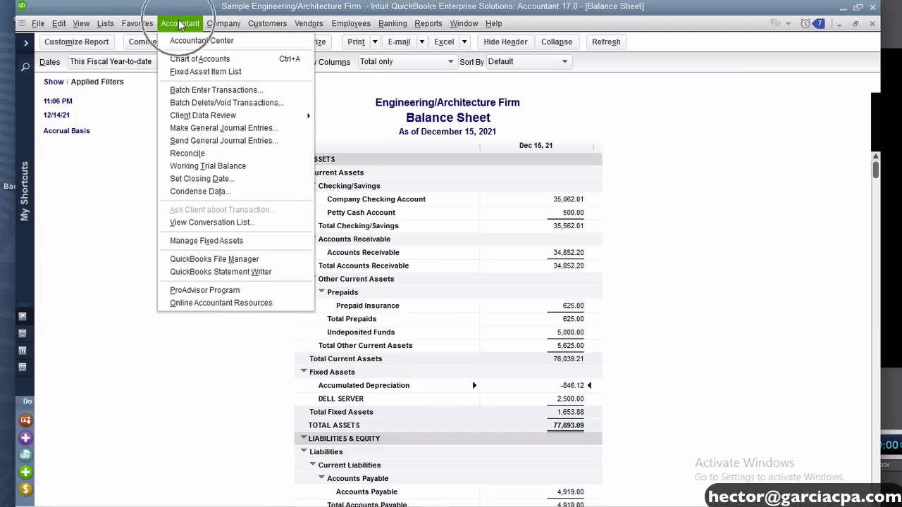
pyautogui.click(239, 241)
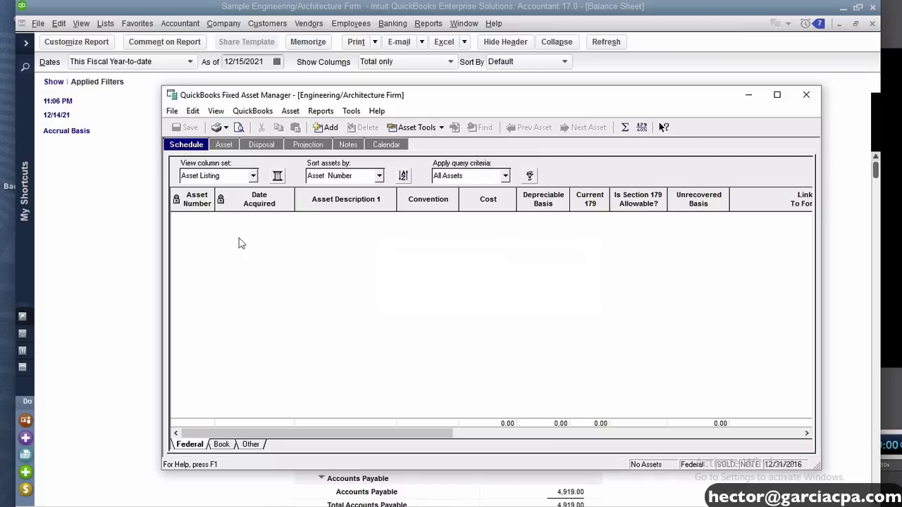
pyautogui.moveTo(296, 433); pyautogui.dragTo(648, 433)
pyautogui.moveTo(429, 94)
pyautogui.mouseDown()
pyautogui.moveTo(457, 103)
pyautogui.moveTo(432, 101)
pyautogui.mouseUp()
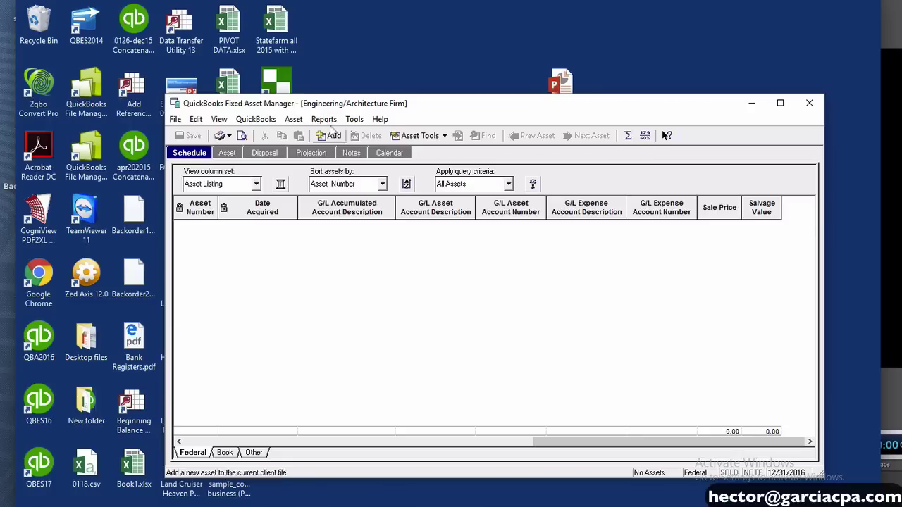
pyautogui.press('ctrl')
pyautogui.press('ctrl')
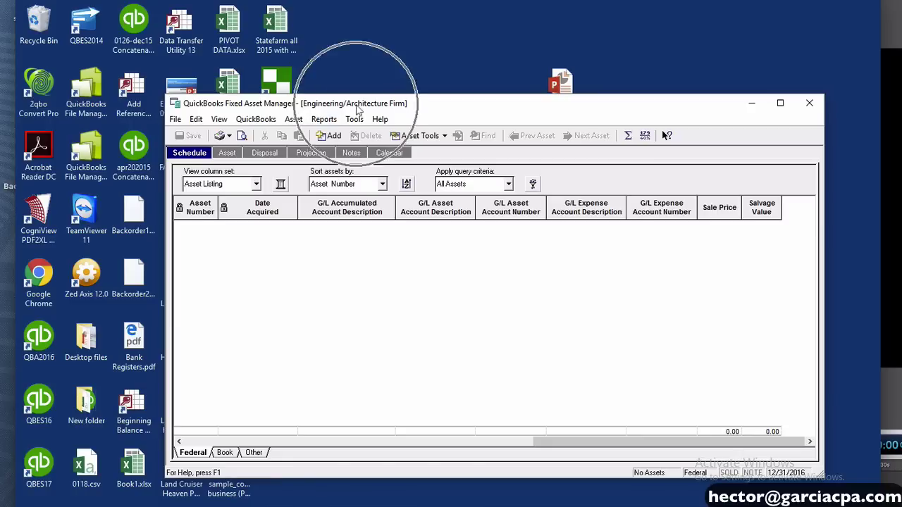
pyautogui.press('ctrl')
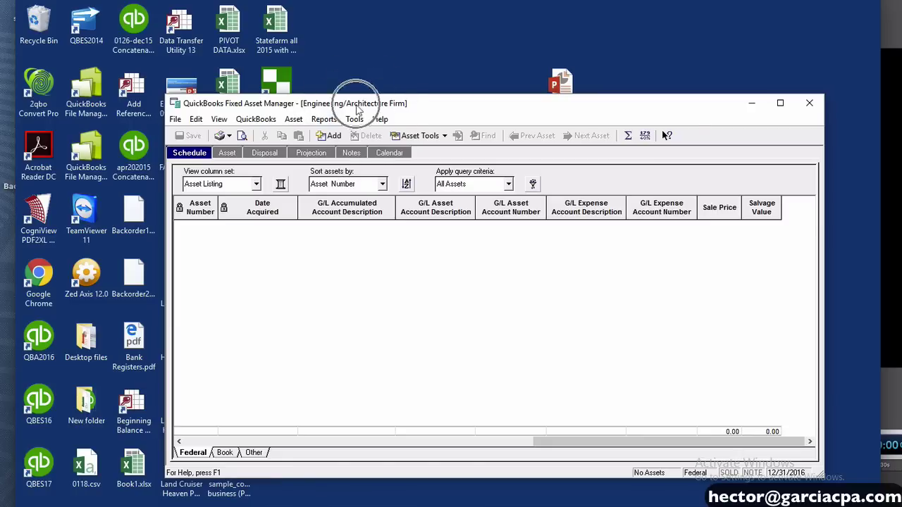
pyautogui.click(779, 103)
# Switch to the QuickBooks balance sheet window and return to the Fixed Asset Manager
pyautogui.press('ctrl')
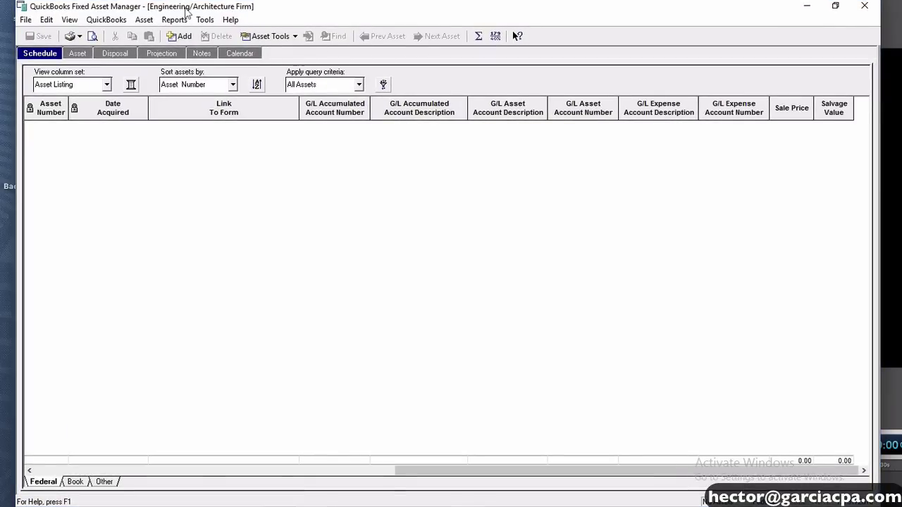
pyautogui.press('ctrl')
pyautogui.click(282, 506)
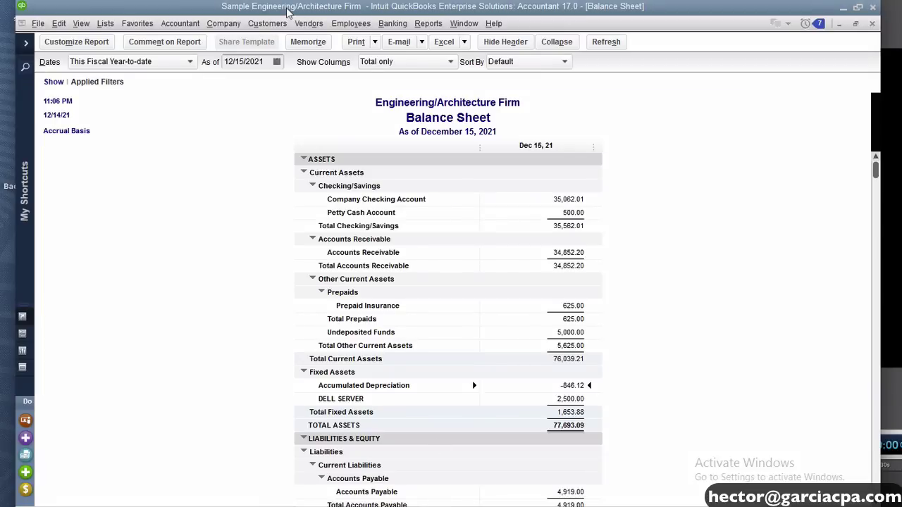
pyautogui.press('ctrl')
pyautogui.click(465, 503)
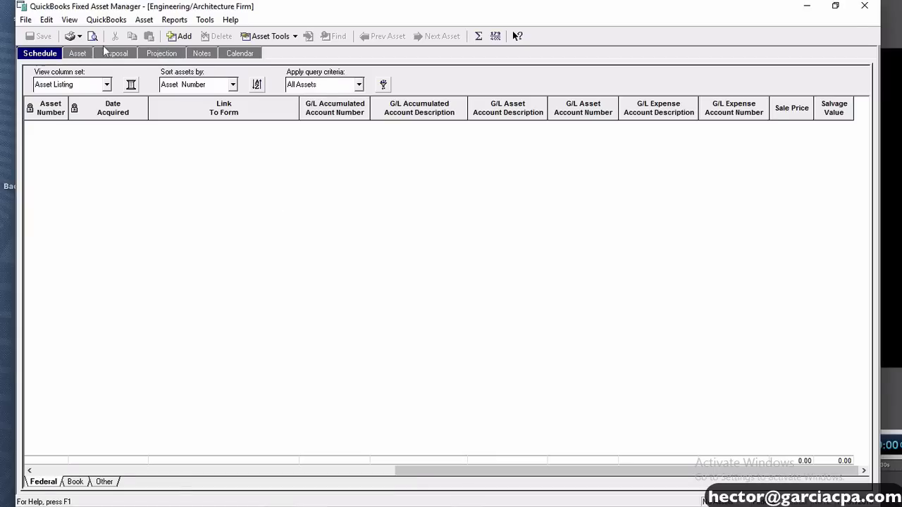
# Open the client information and review the company's general details, current year dates and depreciation bases
pyautogui.click(27, 20)
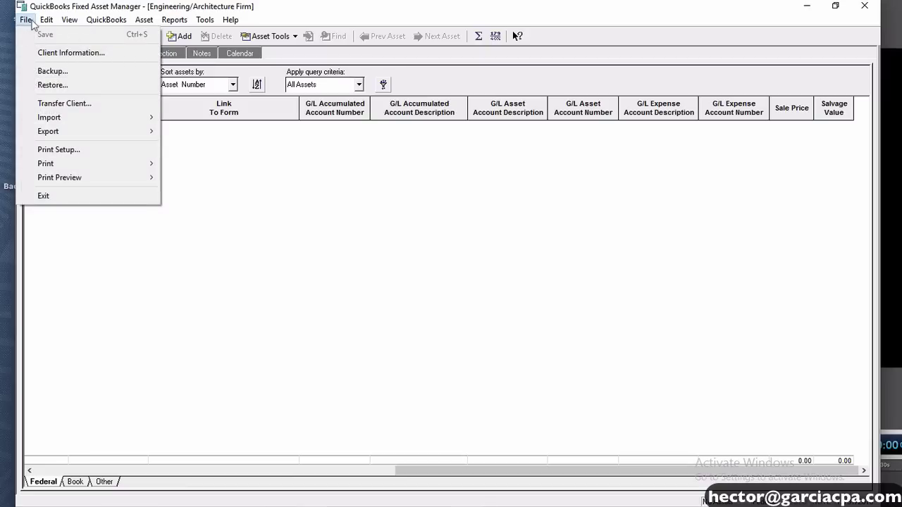
pyautogui.click(89, 59)
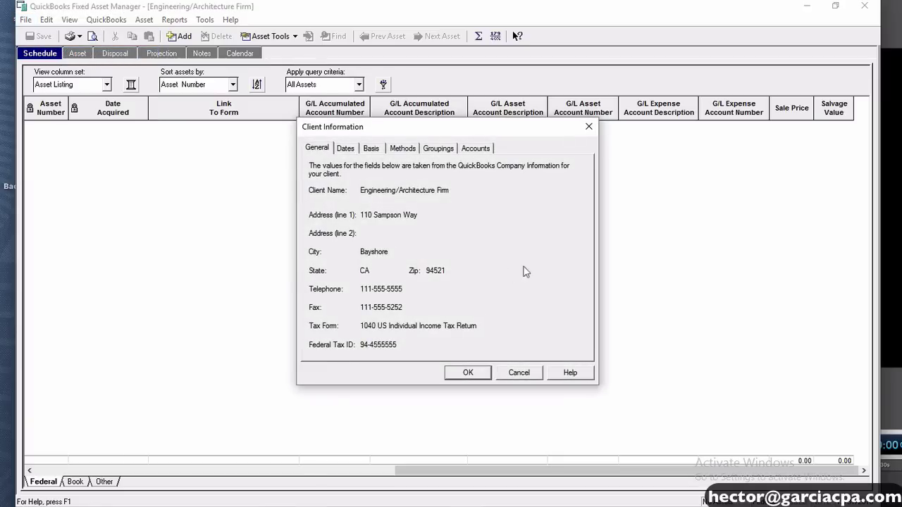
pyautogui.click(344, 148)
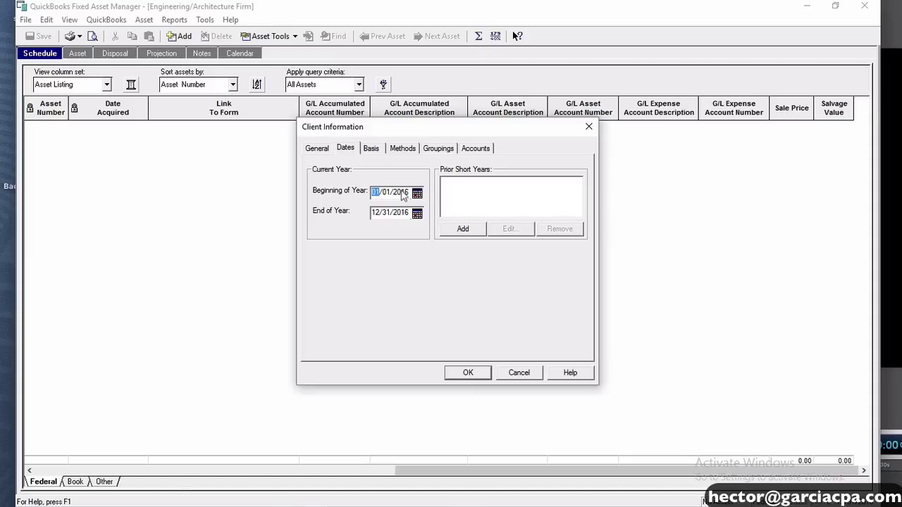
pyautogui.click(370, 150)
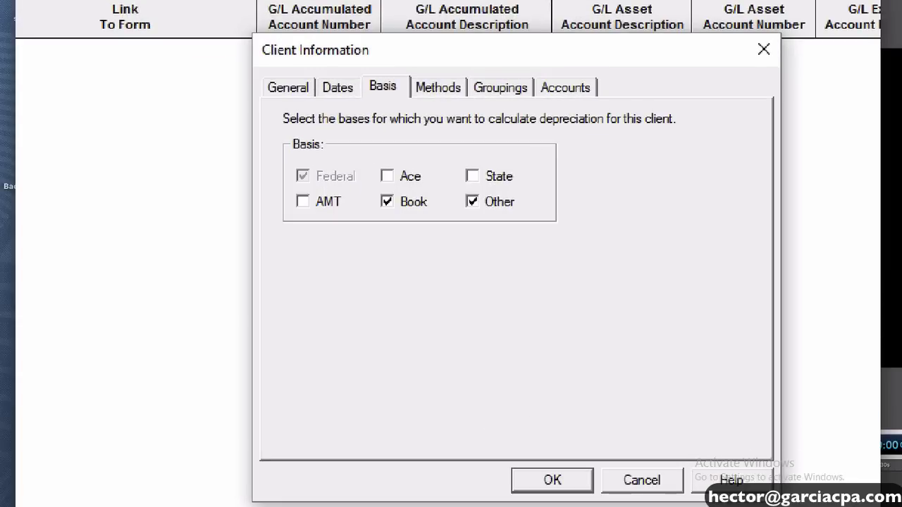
pyautogui.moveTo(587, 143)
pyautogui.mouseDown()
pyautogui.moveTo(363, 104)
pyautogui.moveTo(380, 256)
pyautogui.moveTo(597, 131)
pyautogui.mouseUp()
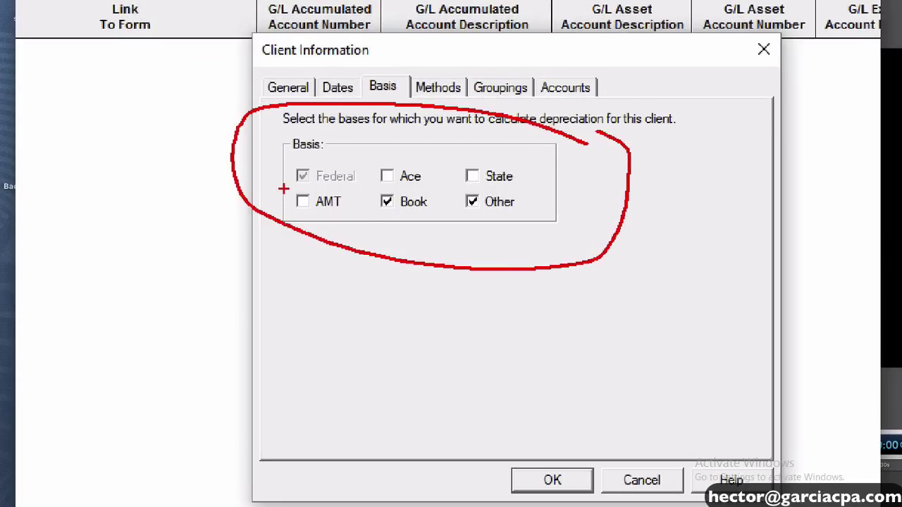
pyautogui.moveTo(283, 189)
pyautogui.mouseDown()
pyautogui.moveTo(283, 151)
pyautogui.moveTo(317, 176)
pyautogui.moveTo(316, 194)
pyautogui.moveTo(319, 159)
pyautogui.mouseUp()
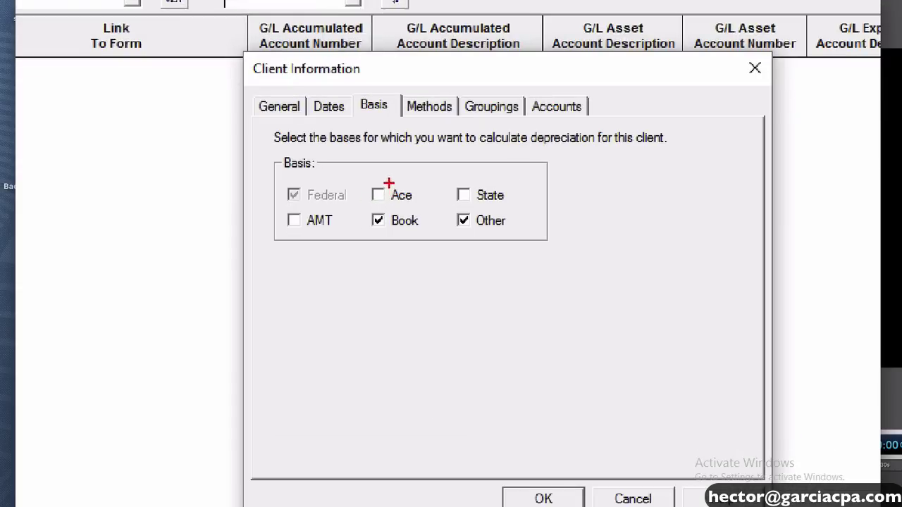
pyautogui.moveTo(376, 191)
pyautogui.mouseDown()
pyautogui.moveTo(363, 201)
pyautogui.moveTo(373, 193)
pyautogui.mouseUp()
pyautogui.moveTo(295, 220)
pyautogui.mouseDown()
pyautogui.moveTo(285, 234)
pyautogui.moveTo(300, 211)
pyautogui.moveTo(313, 213)
pyautogui.mouseUp()
pyautogui.moveTo(375, 190); pyautogui.dragTo(393, 175)
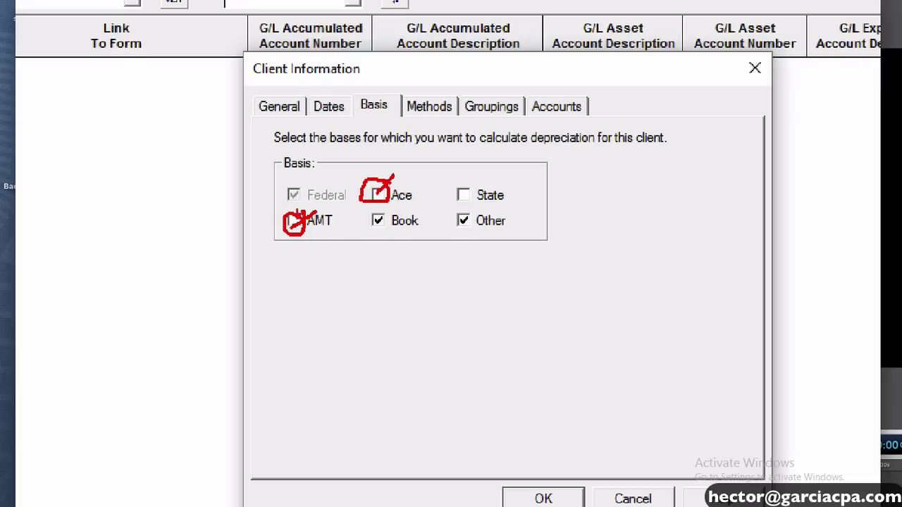
pyautogui.moveTo(368, 233); pyautogui.dragTo(421, 228)
pyautogui.moveTo(463, 204); pyautogui.dragTo(511, 205)
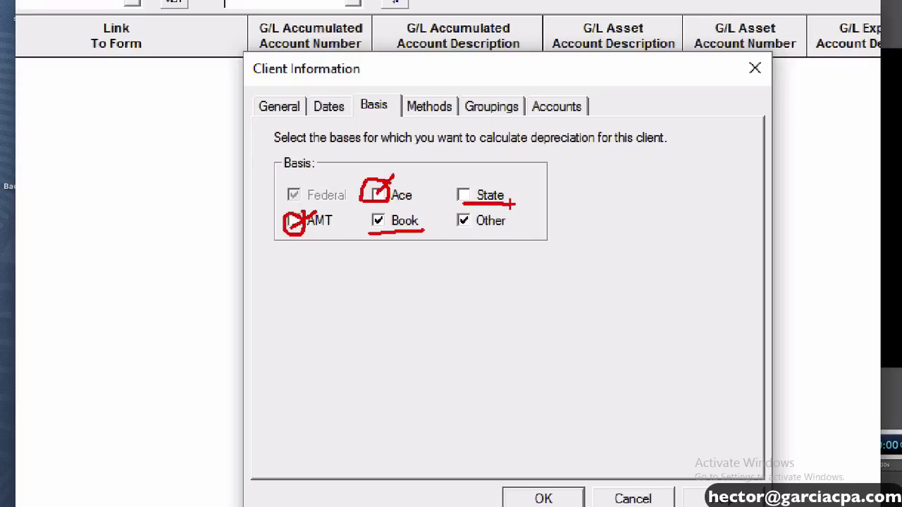
pyautogui.moveTo(457, 236); pyautogui.dragTo(531, 232)
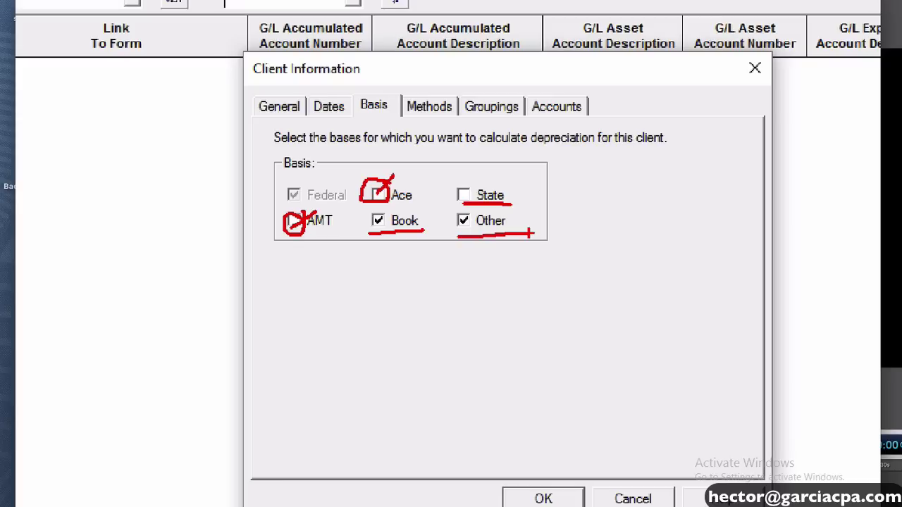
pyautogui.press('Escape')
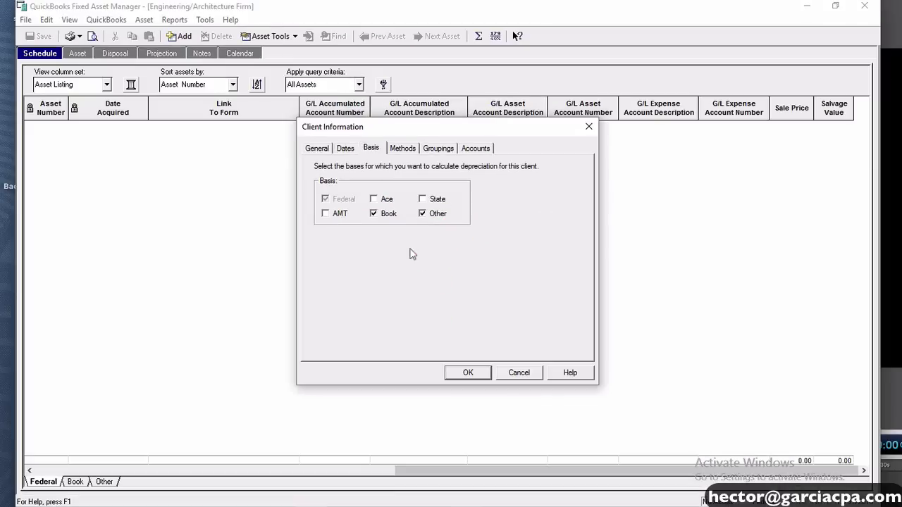
# Set the client's depreciation bases to Federal, Book and State, disabling Other and enabling State
pyautogui.click(384, 219)
pyautogui.click(532, 217)
pyautogui.click(434, 215)
pyautogui.click(438, 202)
pyautogui.click(379, 217)
# Review the default depreciation methods and the available grouping types, opening and dismissing the form for a new Category item
pyautogui.click(403, 150)
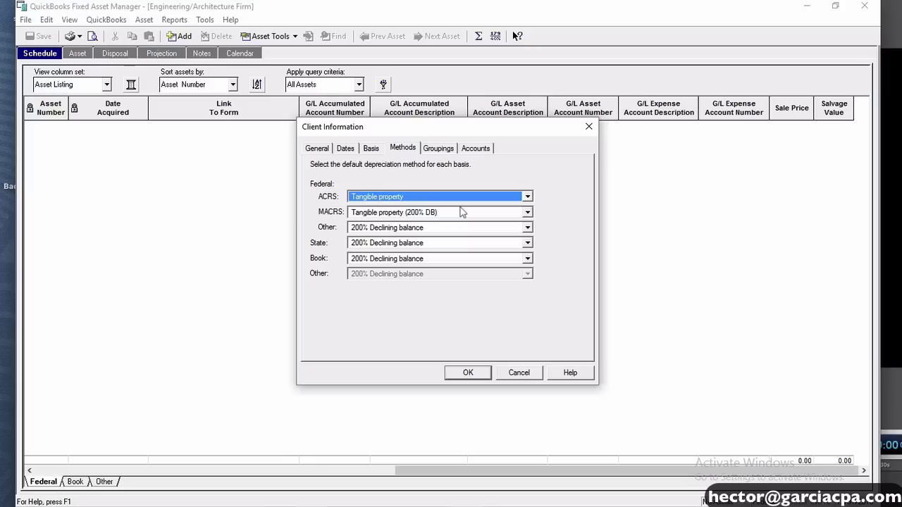
pyautogui.click(444, 150)
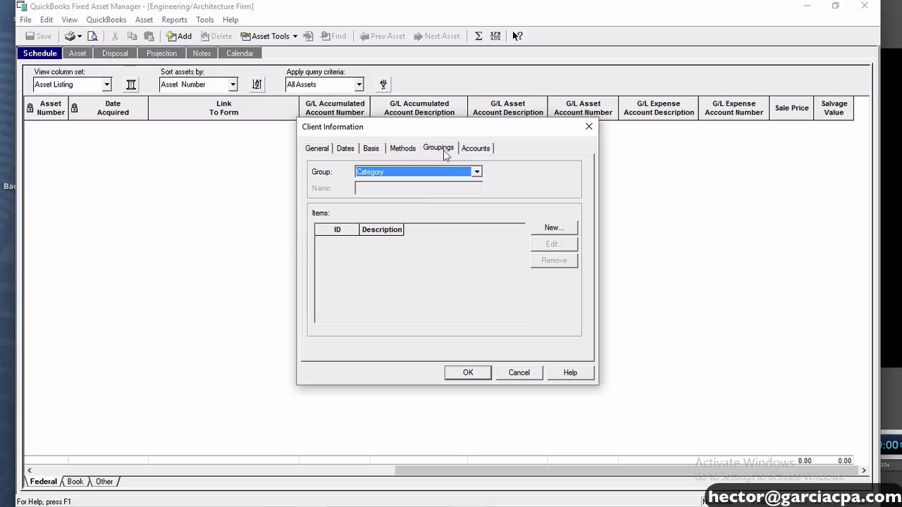
pyautogui.click(410, 174)
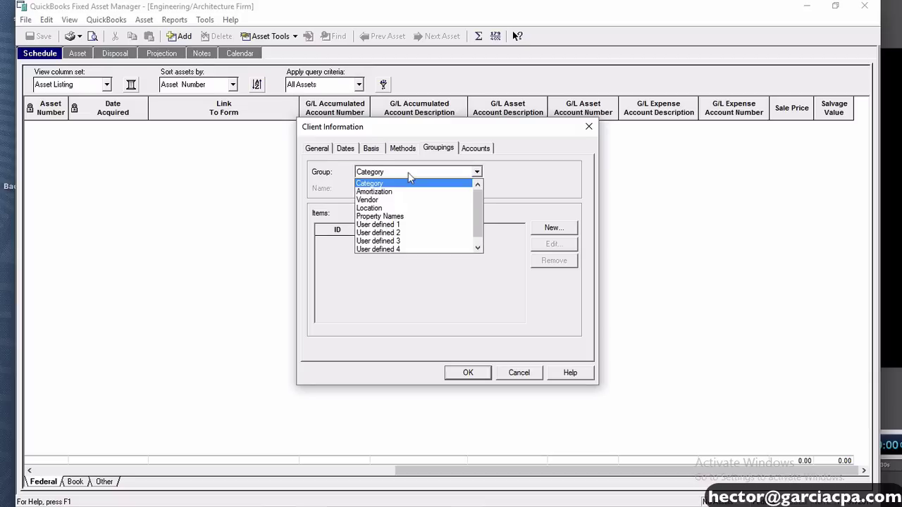
pyautogui.click(498, 193)
pyautogui.click(557, 228)
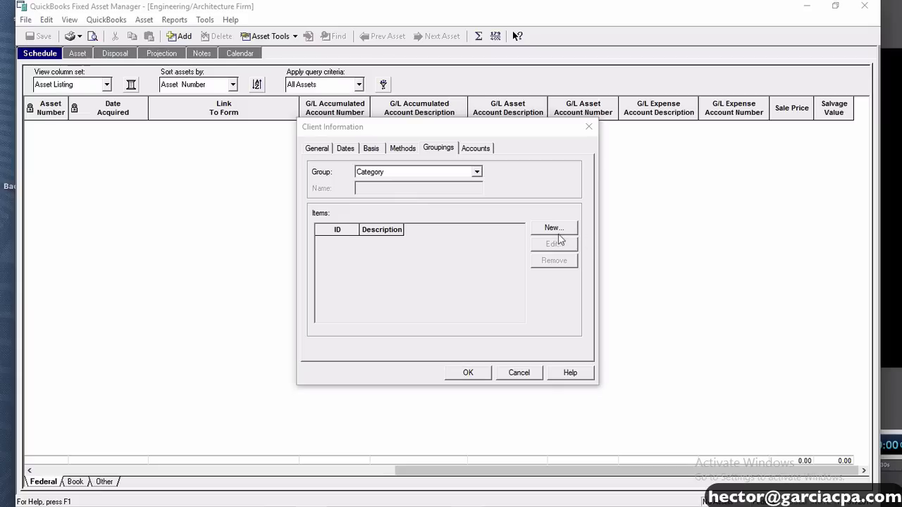
pyautogui.click(534, 260)
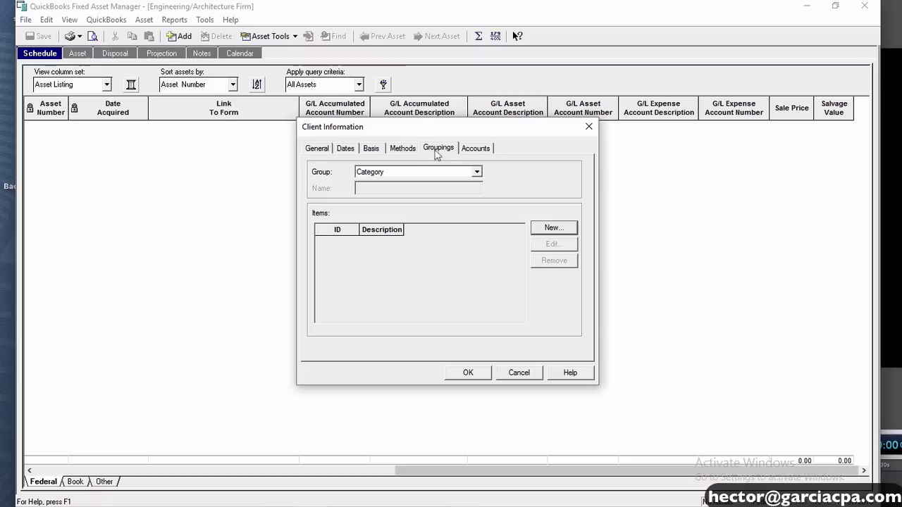
# Look through the client's account list and highlight Depreciation Expense
pyautogui.click(480, 153)
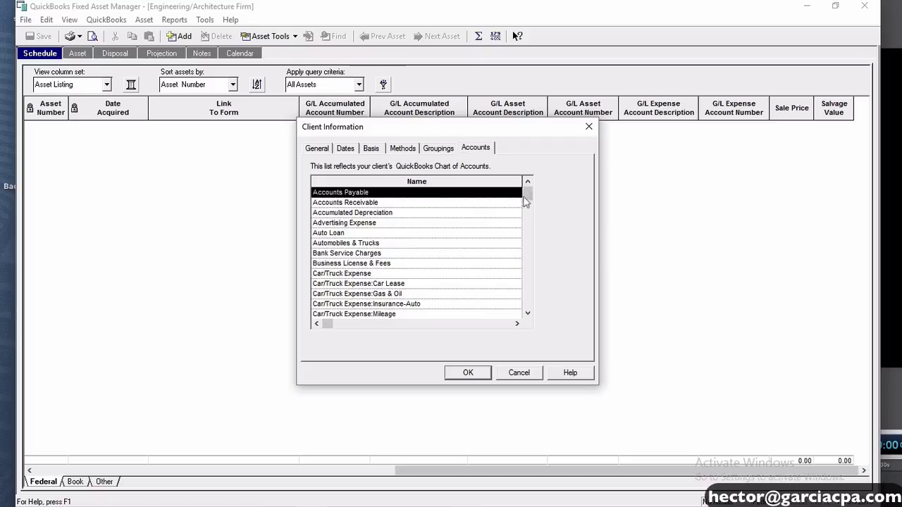
pyautogui.moveTo(533, 202); pyautogui.dragTo(533, 230)
pyautogui.click(386, 224)
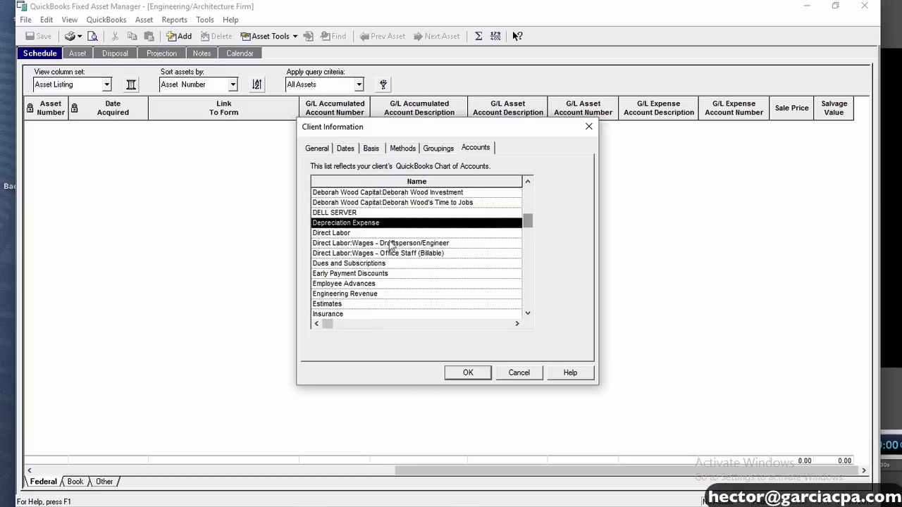
pyautogui.click(390, 243)
pyautogui.click(368, 224)
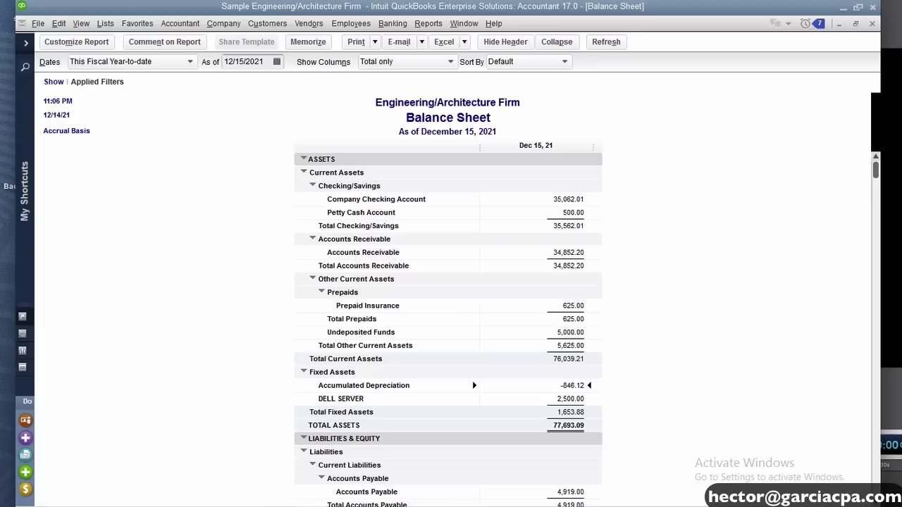
# Switch to QuickBooks to view the company's Chart of Accounts and return to the Fixed Asset Manager
pyautogui.click(105, 23)
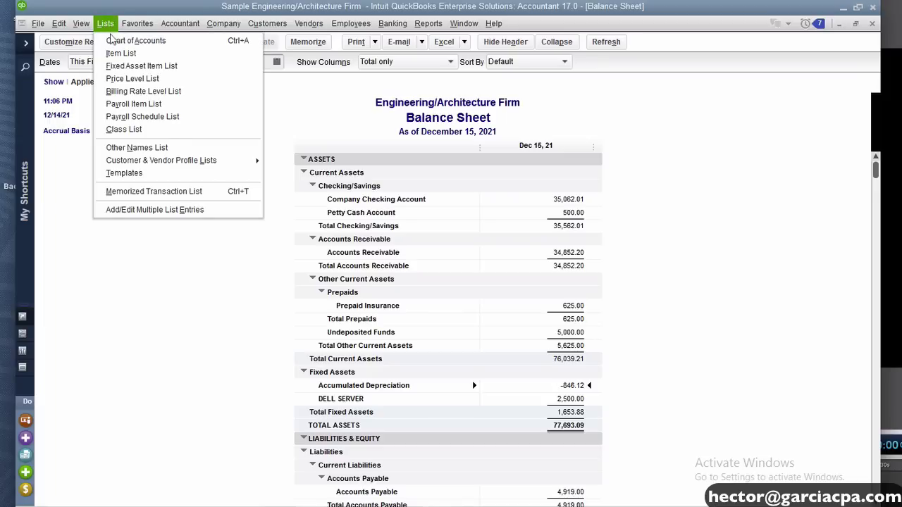
pyautogui.click(118, 40)
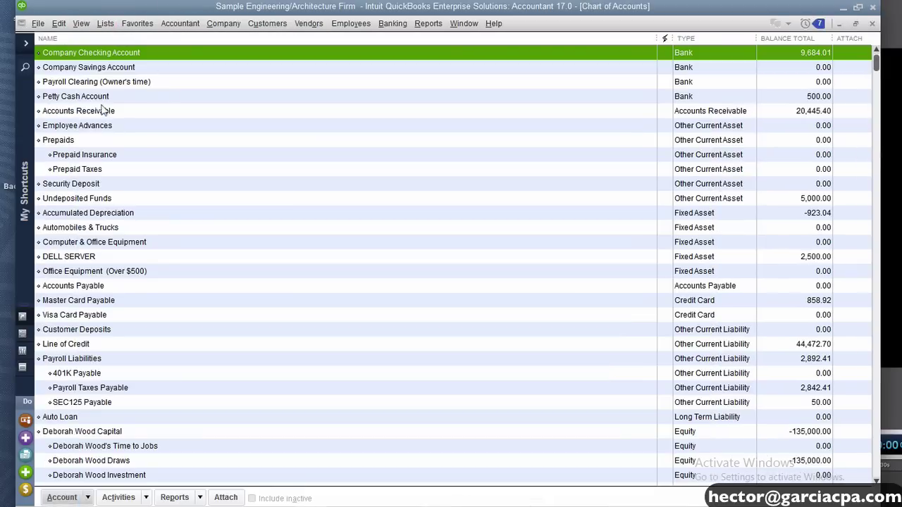
pyautogui.click(81, 172)
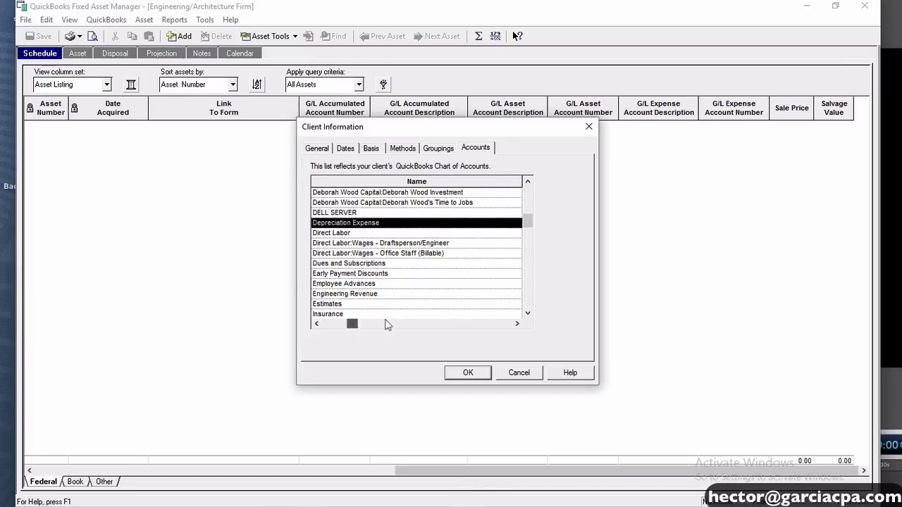
# Recheck the client's general details and year dates, save the client information and acknowledge the rebuild
pyautogui.moveTo(530, 217); pyautogui.dragTo(527, 185)
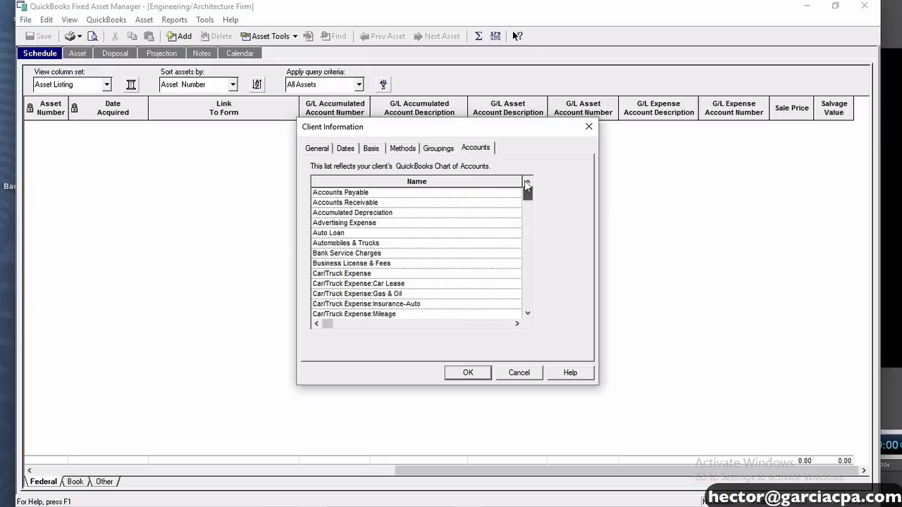
pyautogui.click(316, 149)
pyautogui.click(347, 148)
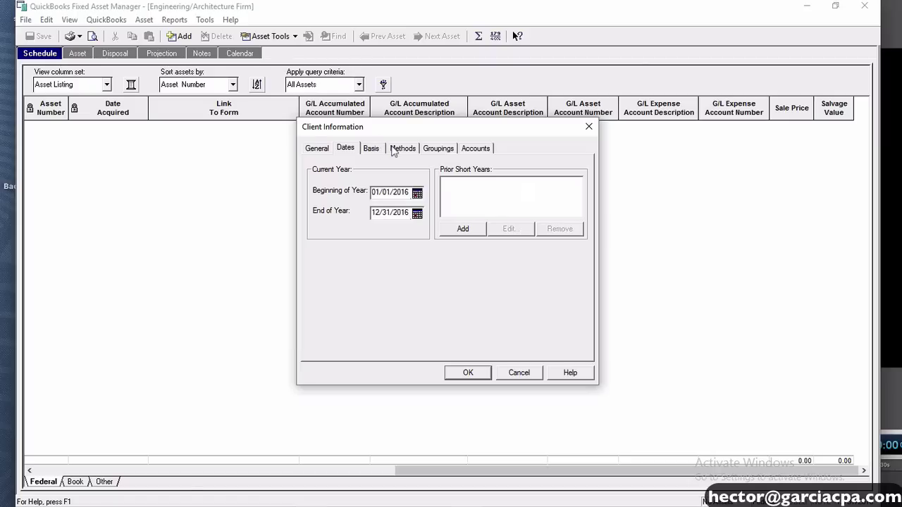
pyautogui.click(468, 372)
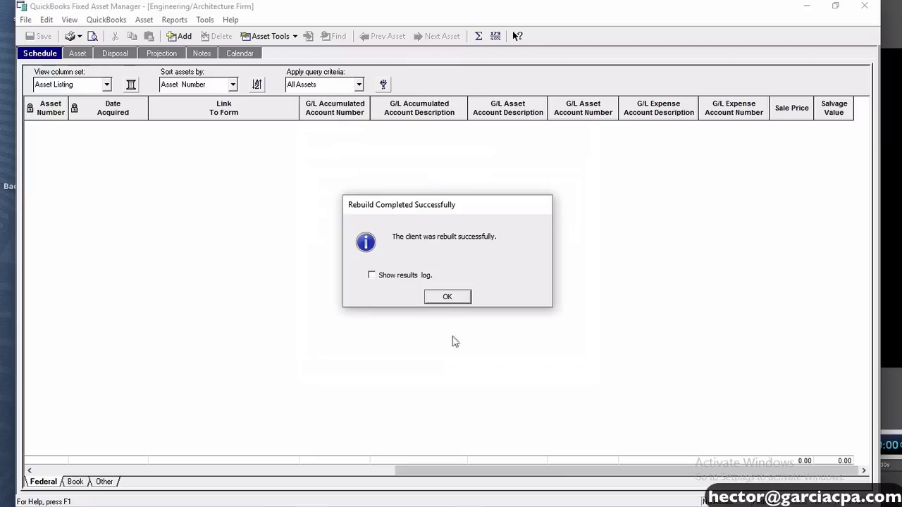
pyautogui.click(445, 295)
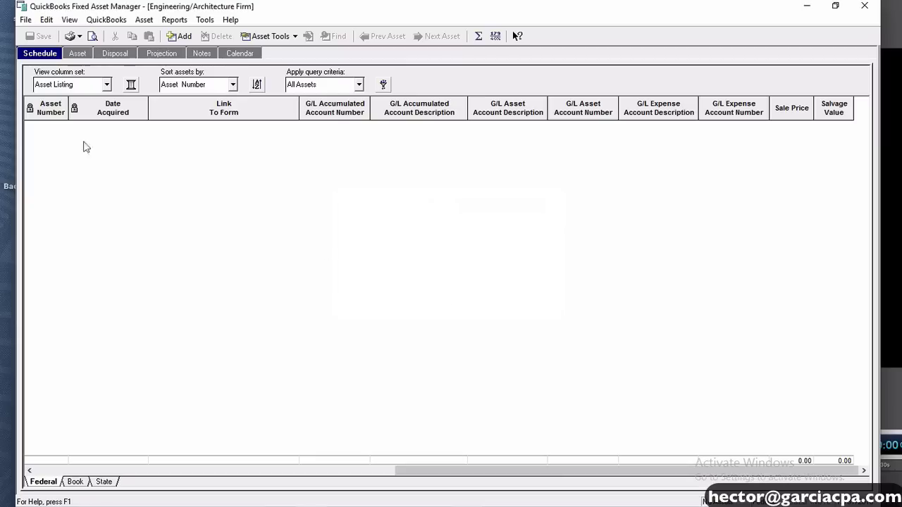
# Add a blank asset record, look over its disposal, projection and notes pages, and save it on switching to the calendar
pyautogui.click(77, 54)
pyautogui.click(496, 289)
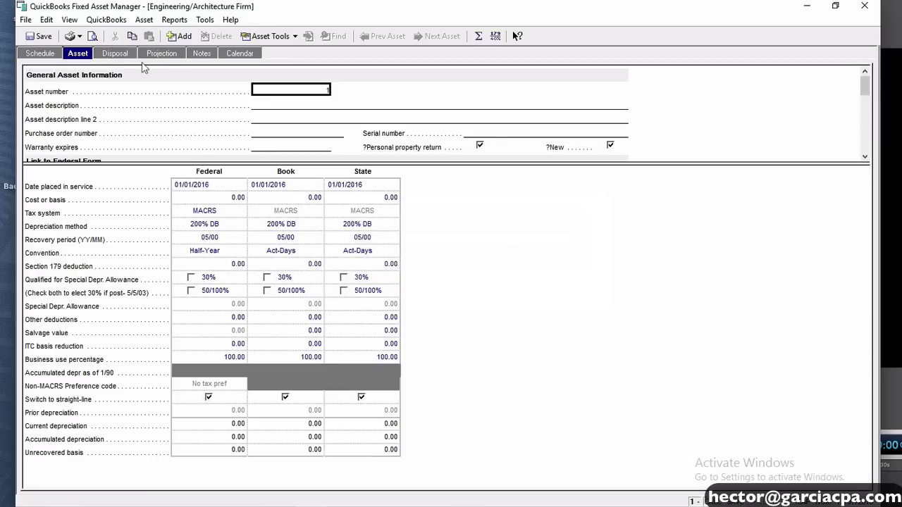
pyautogui.click(120, 55)
pyautogui.click(164, 55)
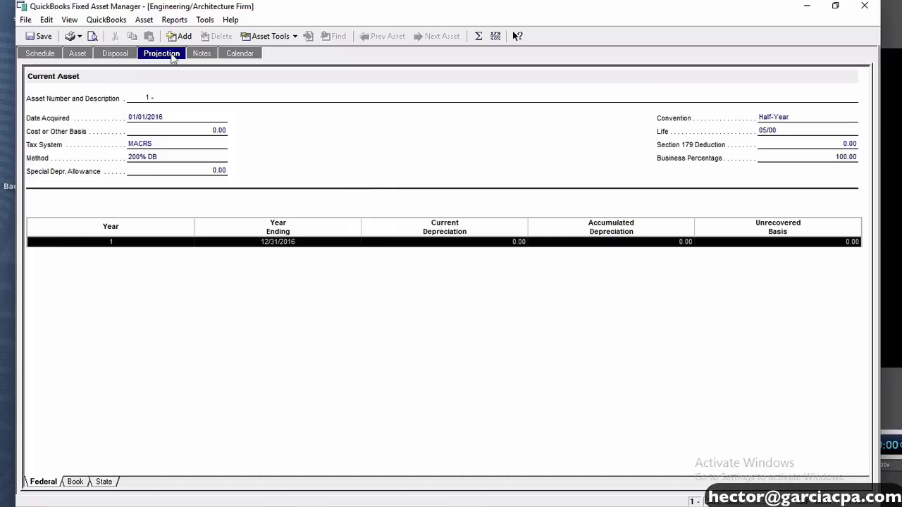
pyautogui.click(200, 54)
pyautogui.click(232, 56)
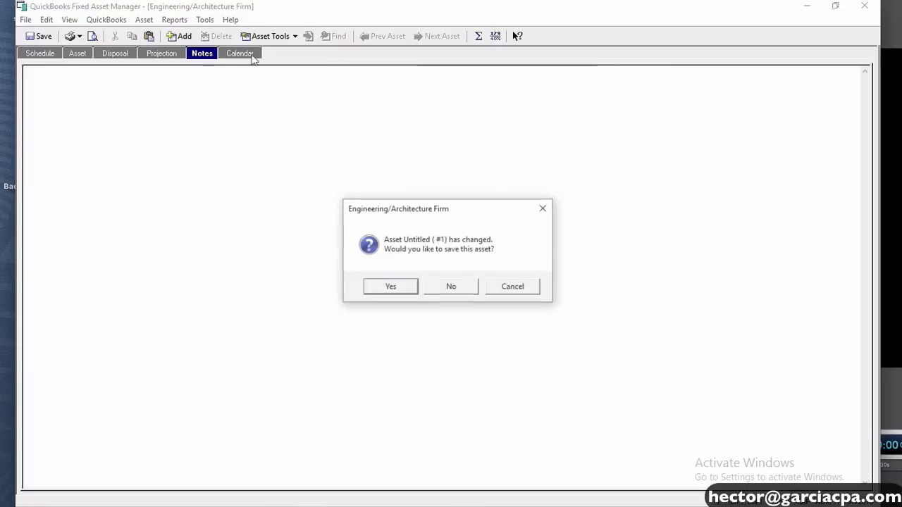
pyautogui.click(382, 287)
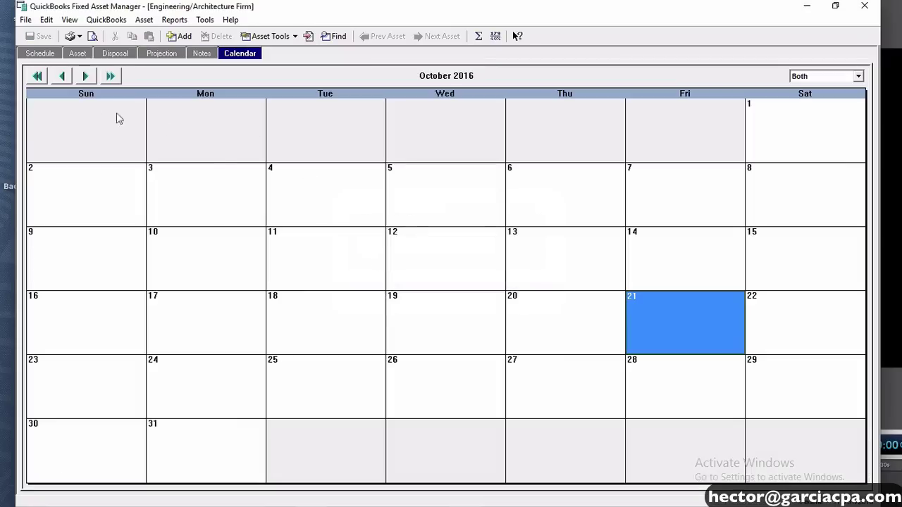
# Examine the blank asset's general information and basis fields, disposal details and depreciation projection, returning to the asset schedule
pyautogui.click(43, 58)
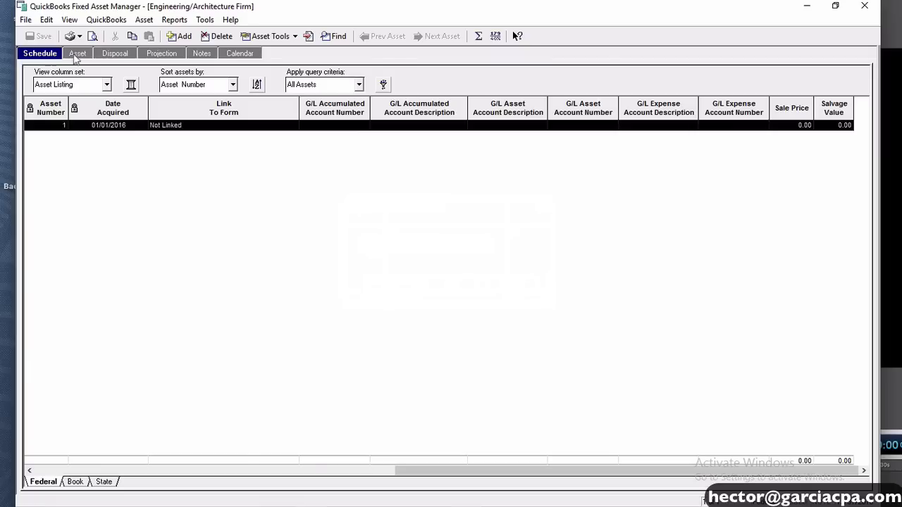
pyautogui.click(77, 56)
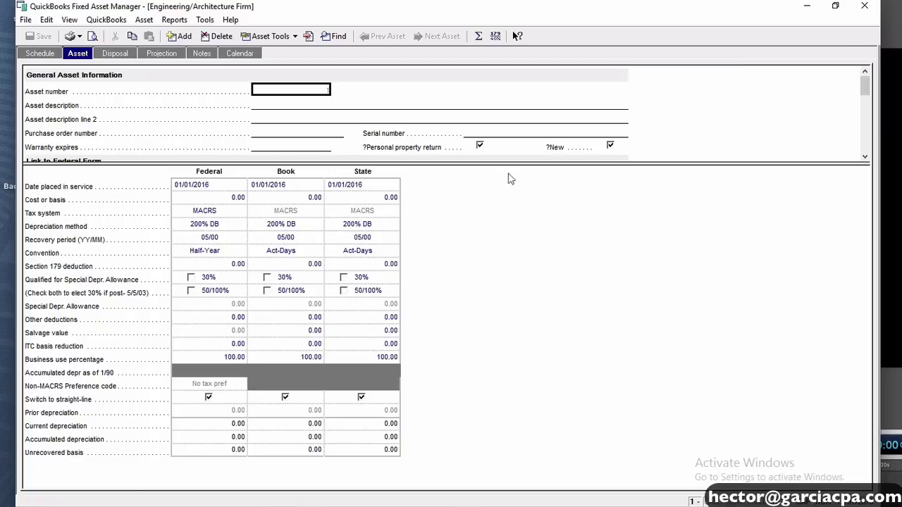
pyautogui.moveTo(507, 165); pyautogui.dragTo(507, 261)
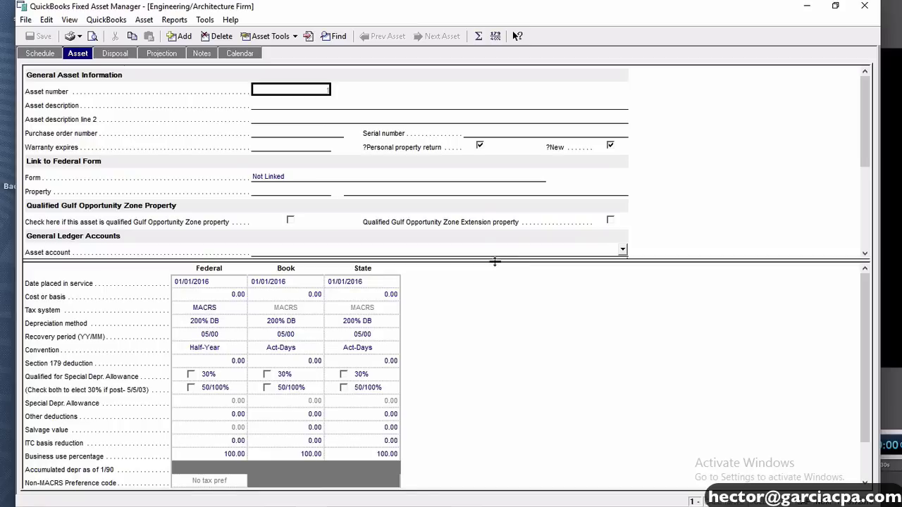
pyautogui.click(117, 54)
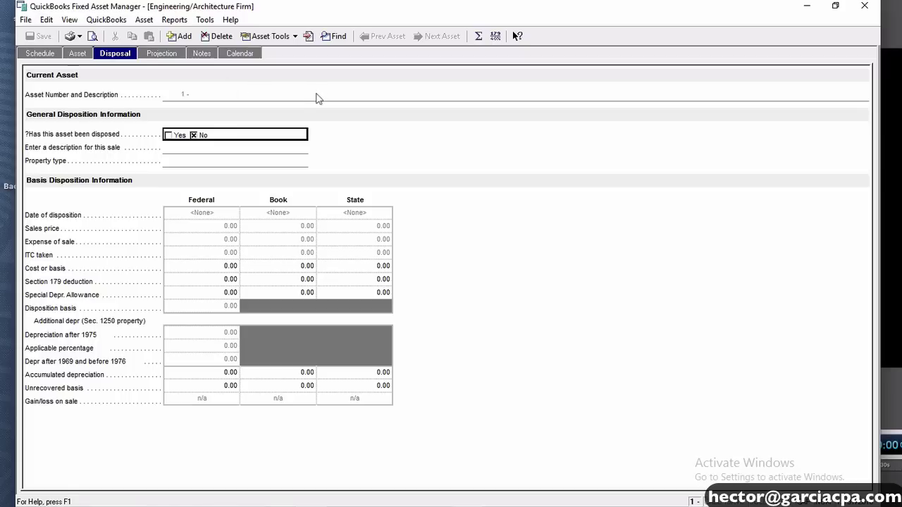
pyautogui.click(177, 59)
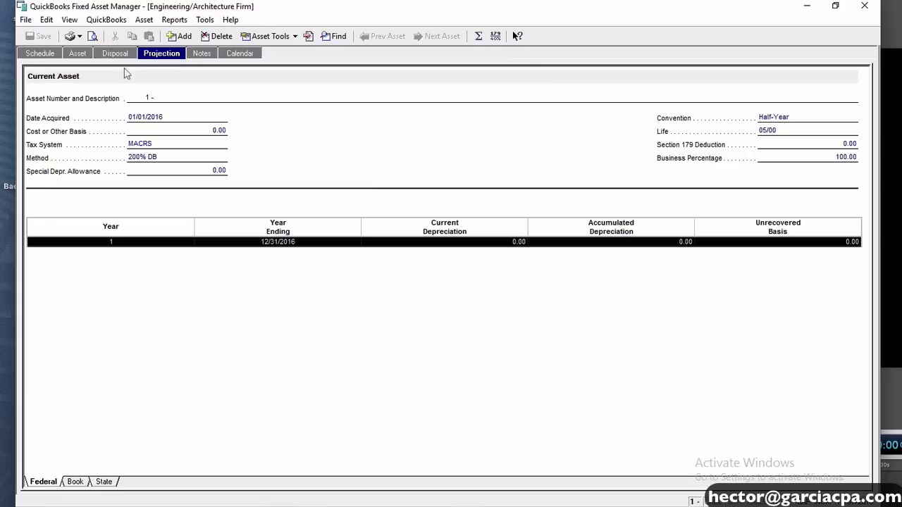
pyautogui.click(38, 56)
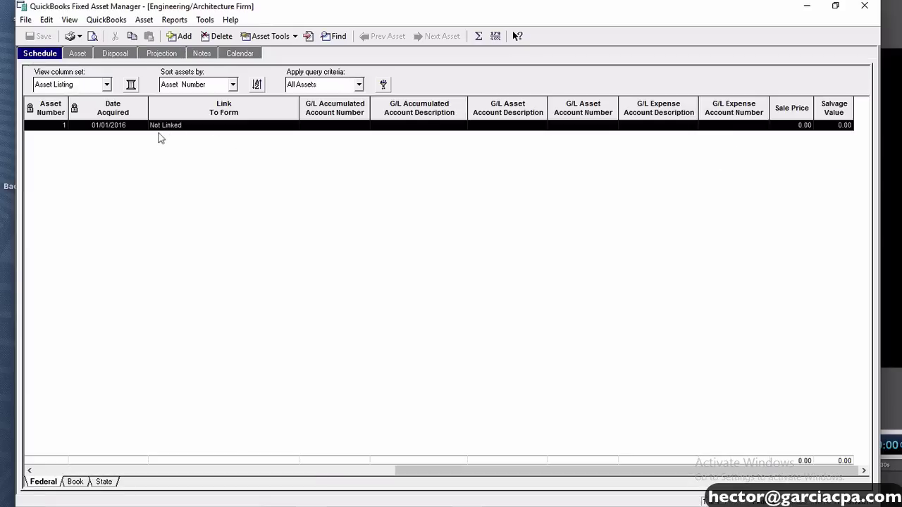
# Delete the blank untitled asset acquired 01/01/2016 from the asset schedule and confirm the deletion
pyautogui.rightClick(179, 131)
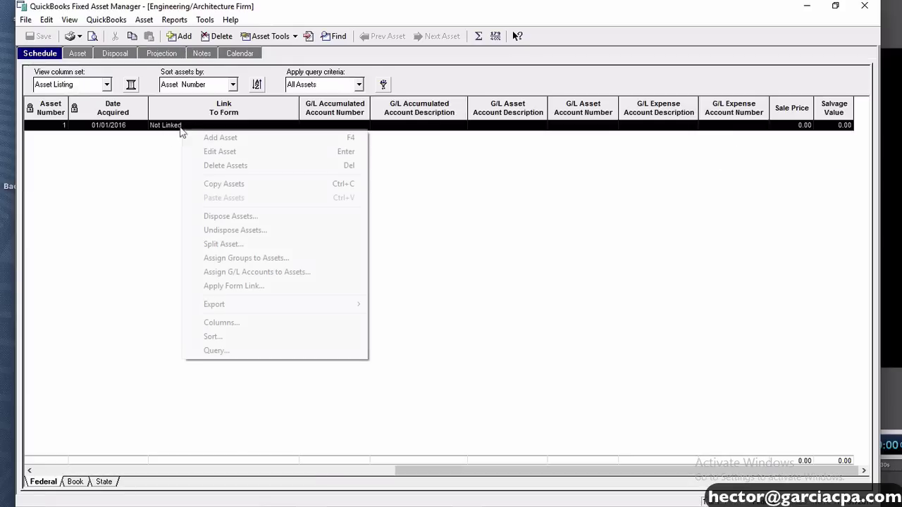
pyautogui.click(233, 165)
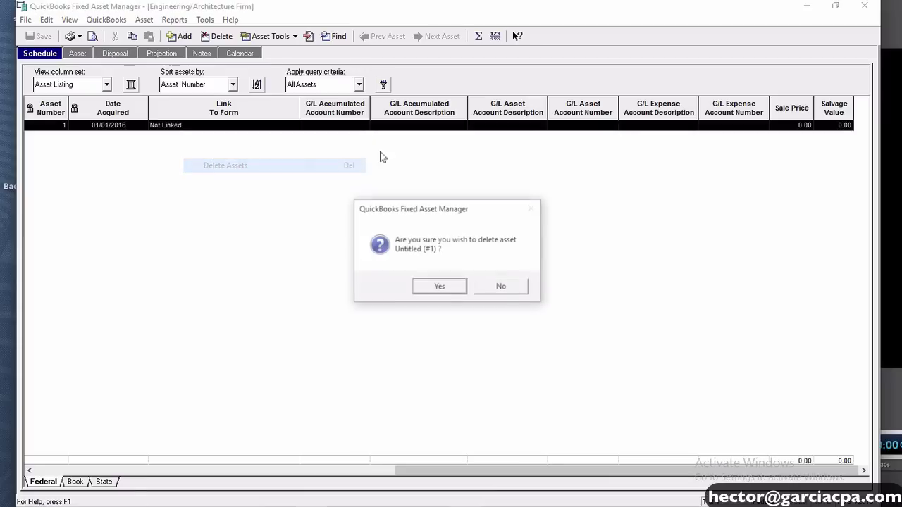
pyautogui.click(439, 285)
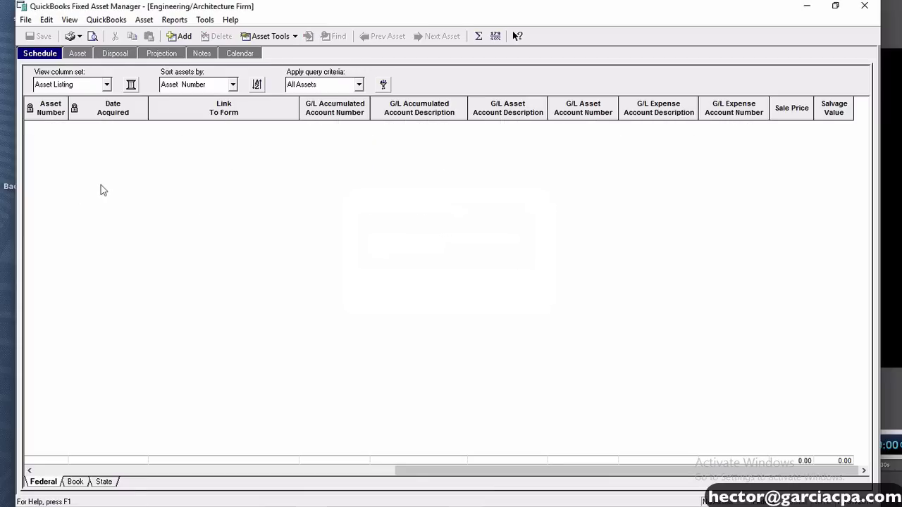
# Switch to QuickBooks, highlight the DELL SERVER account in the Chart of Accounts, and open the Fixed Asset Item List
pyautogui.click(444, 506)
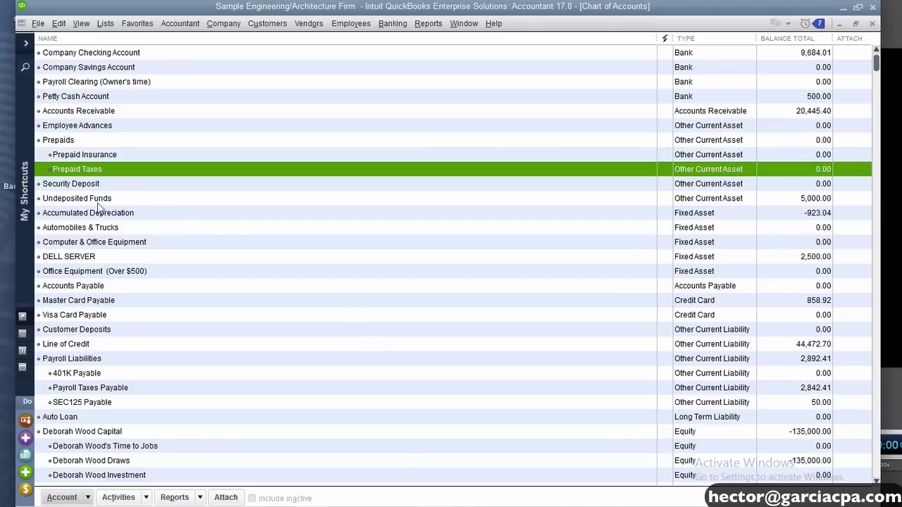
pyautogui.click(122, 256)
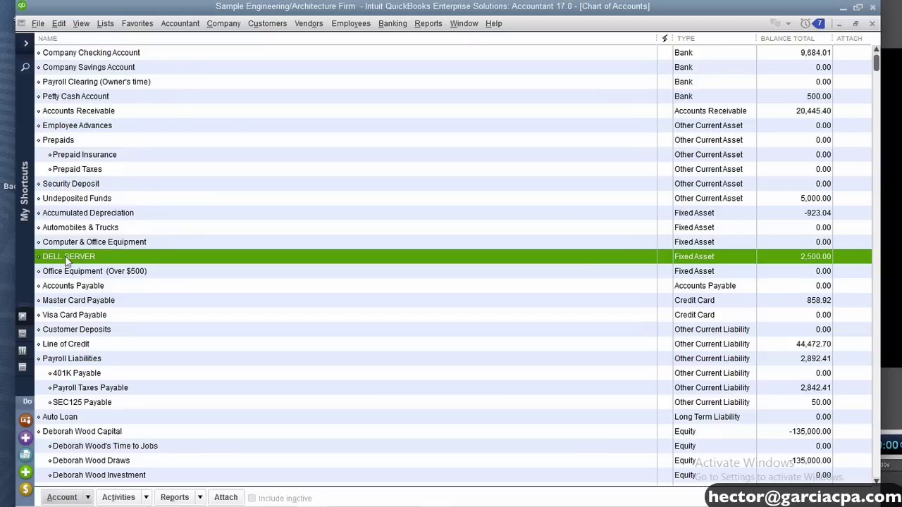
pyautogui.click(105, 26)
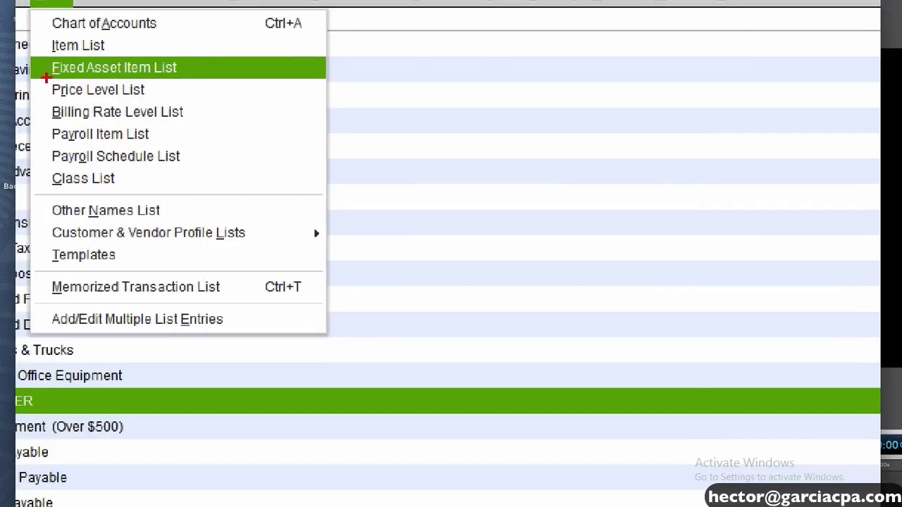
pyautogui.moveTo(50, 77); pyautogui.dragTo(181, 70)
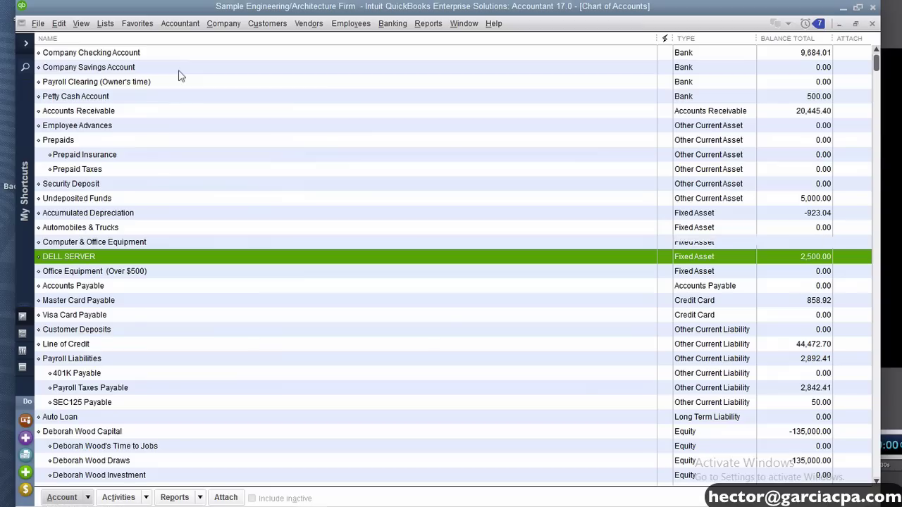
pyautogui.click(51, 3)
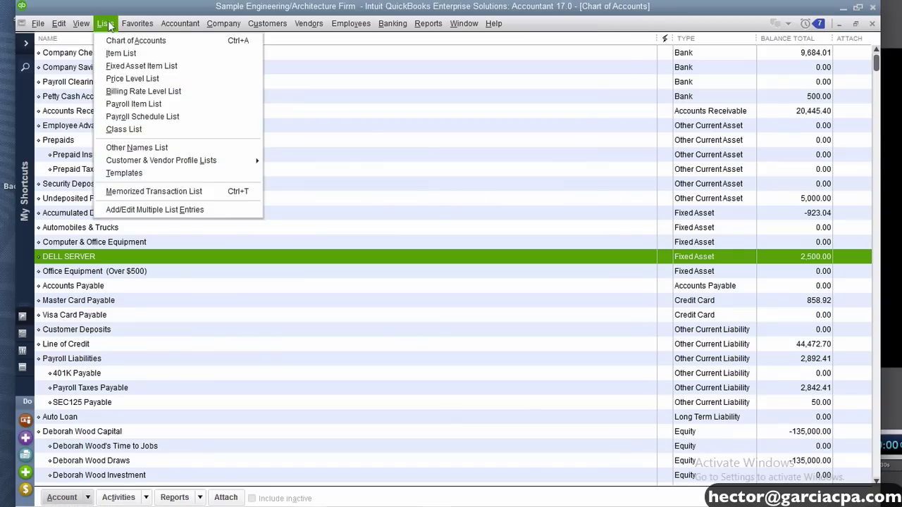
pyautogui.click(162, 67)
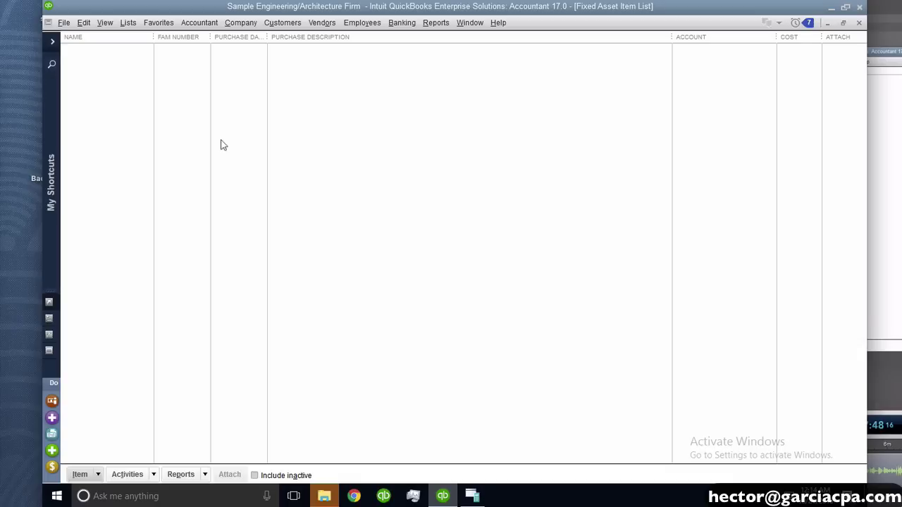
# Revisit the Chart of Accounts to review the fixed asset accounts, then close it to return to the Fixed Asset Item List
pyautogui.click(127, 23)
pyautogui.click(149, 42)
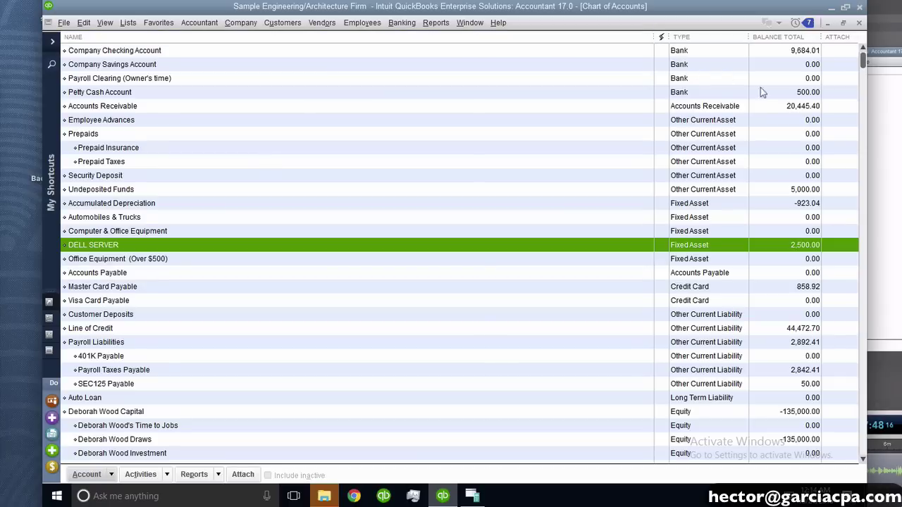
pyautogui.click(859, 22)
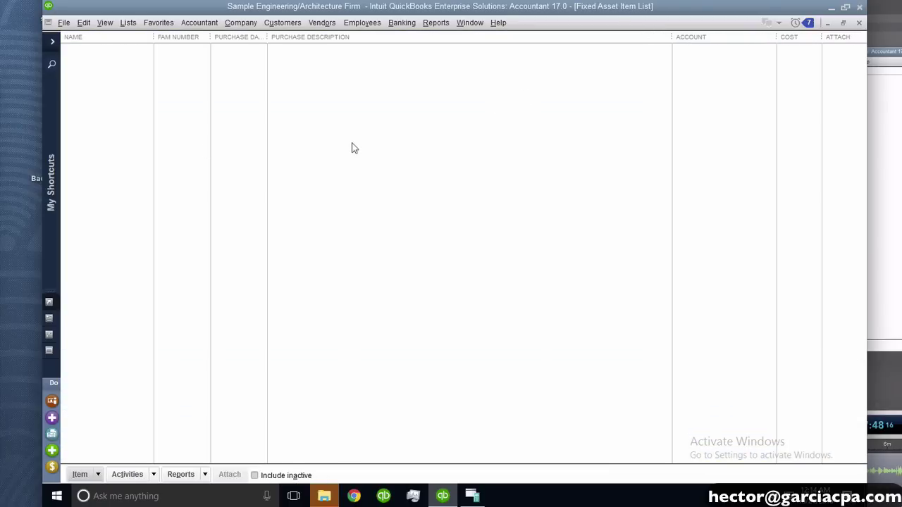
pyautogui.click(128, 22)
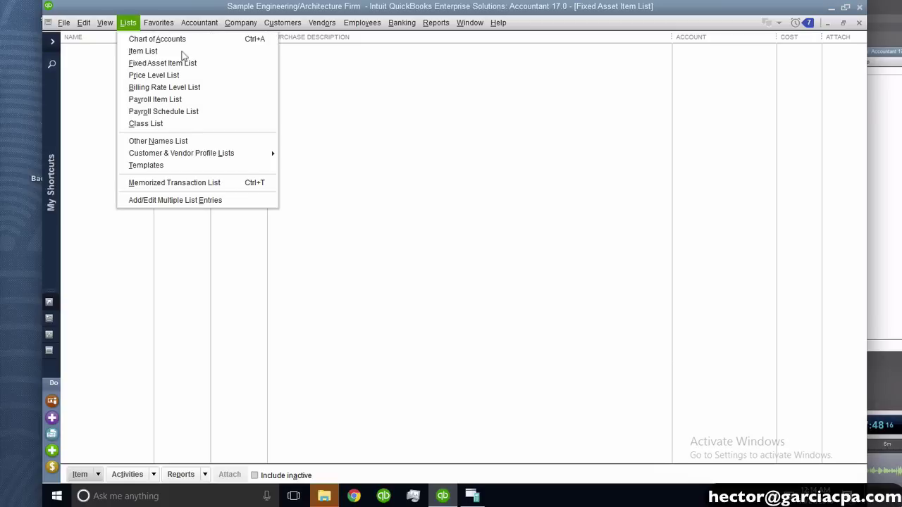
pyautogui.moveTo(158, 23)
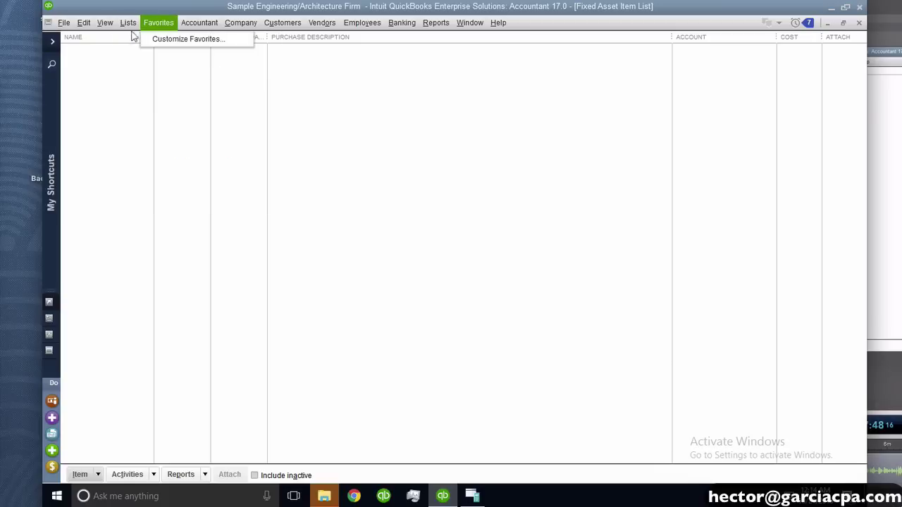
# Create a new fixed asset item named DELL SERVER with purchase date 07/01/2016 and a cost of 2,500
pyautogui.rightClick(416, 162)
pyautogui.rightClick(312, 111)
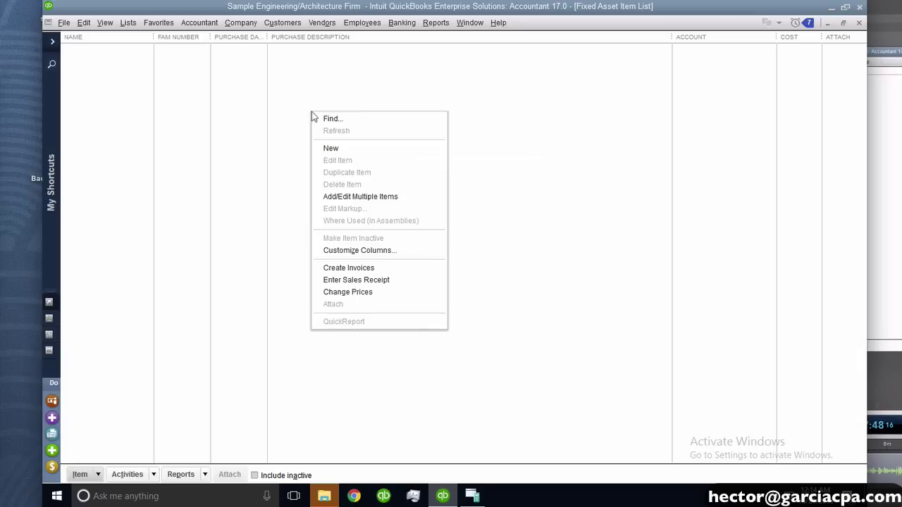
pyautogui.click(365, 155)
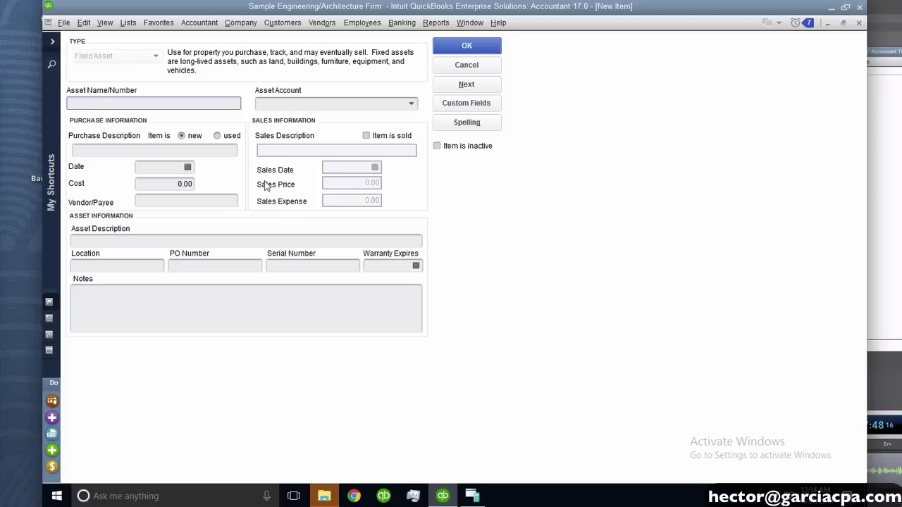
pyautogui.write('DELL SERVER')
pyautogui.click(156, 167)
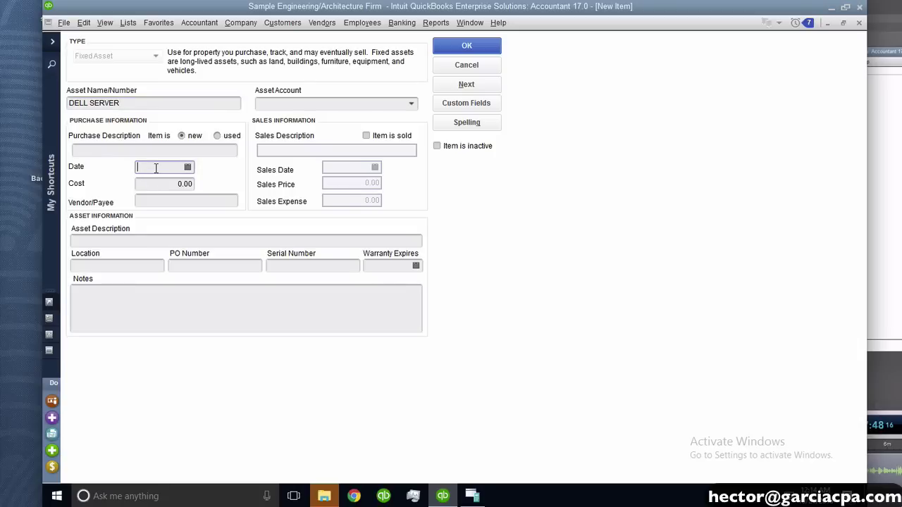
pyautogui.write('07012016')
pyautogui.click(169, 182)
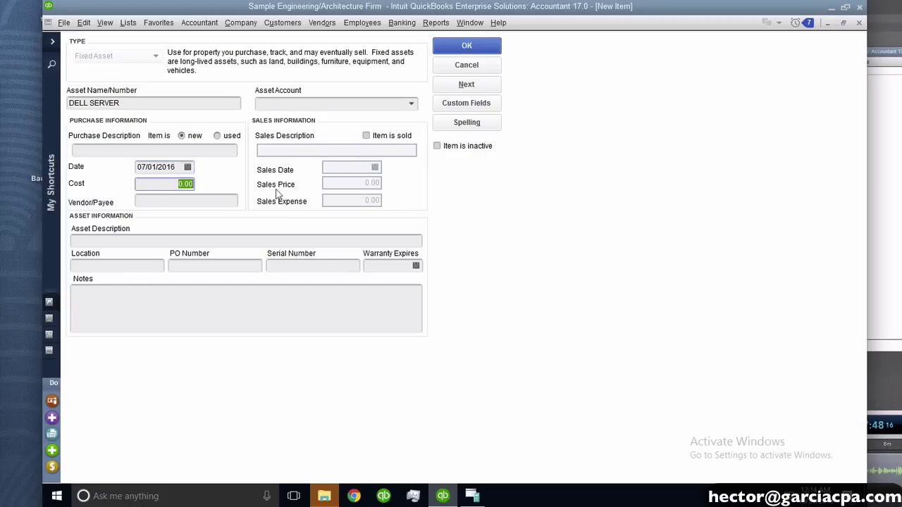
pyautogui.write('2500')
# Copy the asset name DELL SERVER into the item's purchase description
pyautogui.click(155, 105)
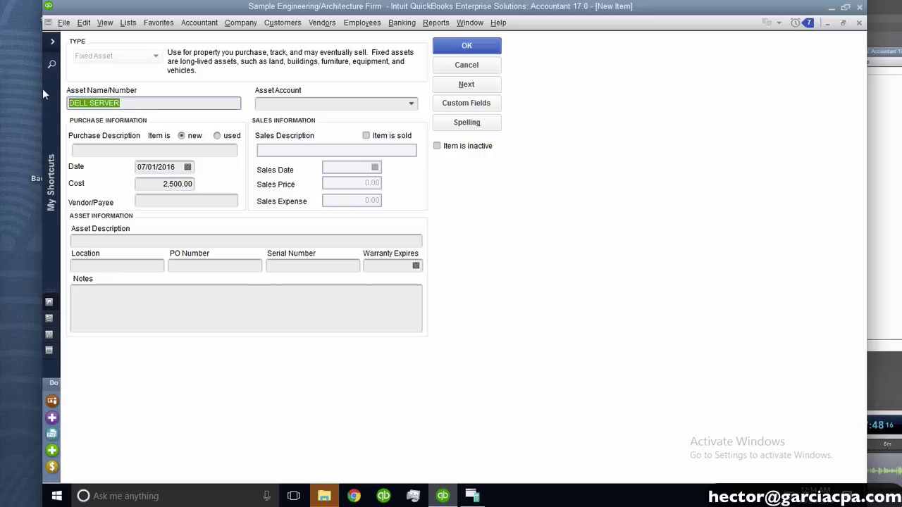
pyautogui.click(111, 150)
pyautogui.click(125, 102)
pyautogui.hotkey('ctrl', 'c')
pyautogui.click(121, 148)
pyautogui.hotkey('ctrl', 'v')
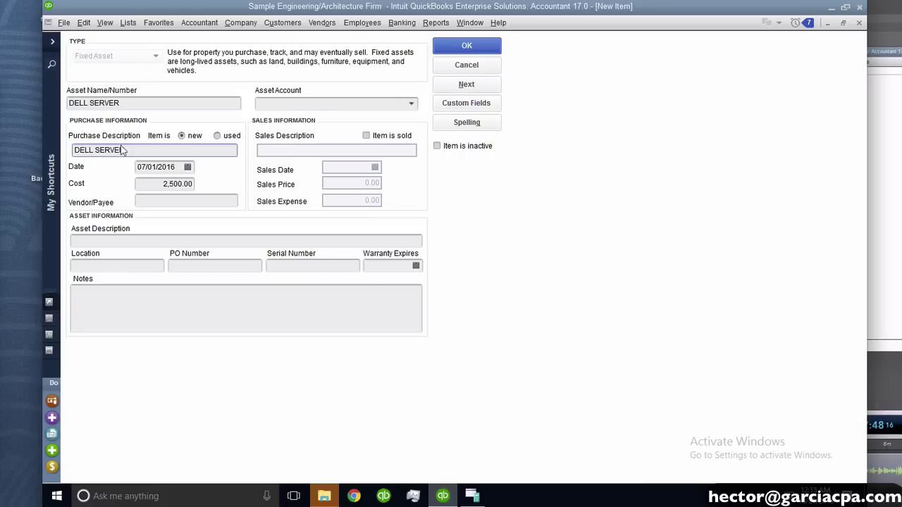
# Enter 342442 as the server's serial number and SERVER** in its notes
pyautogui.click(124, 240)
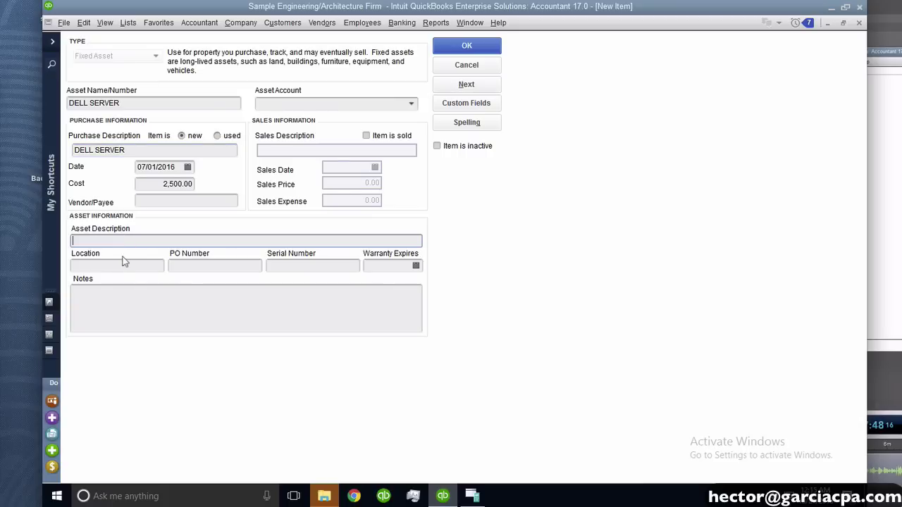
pyautogui.click(117, 264)
pyautogui.click(121, 302)
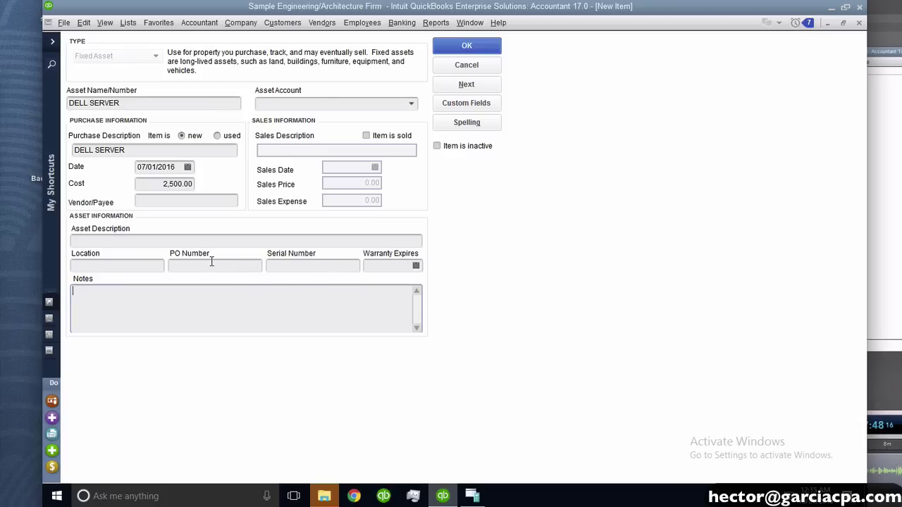
pyautogui.click(304, 265)
pyautogui.write('342442')
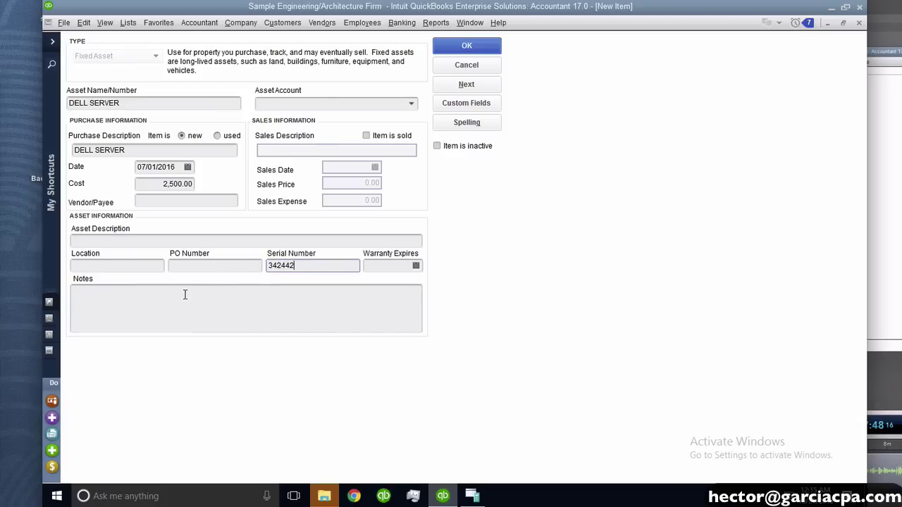
pyautogui.click(185, 294)
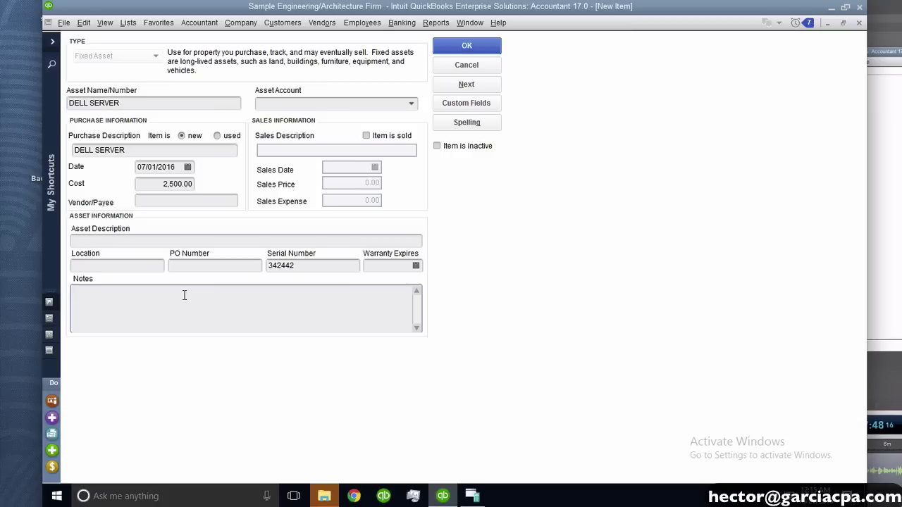
pyautogui.write('SERVER**')
# Assign the DELL SERVER fixed asset account to the item and save it
pyautogui.click(344, 105)
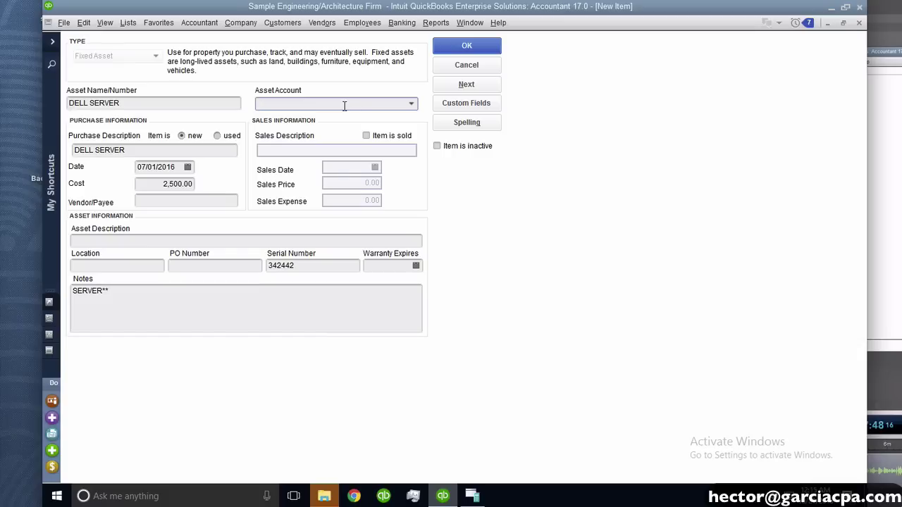
pyautogui.click(413, 104)
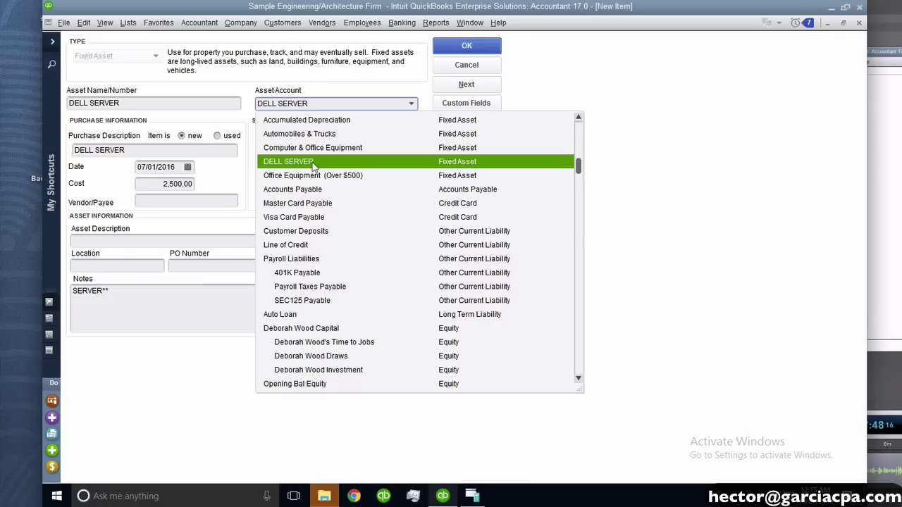
pyautogui.click(314, 163)
pyautogui.click(469, 46)
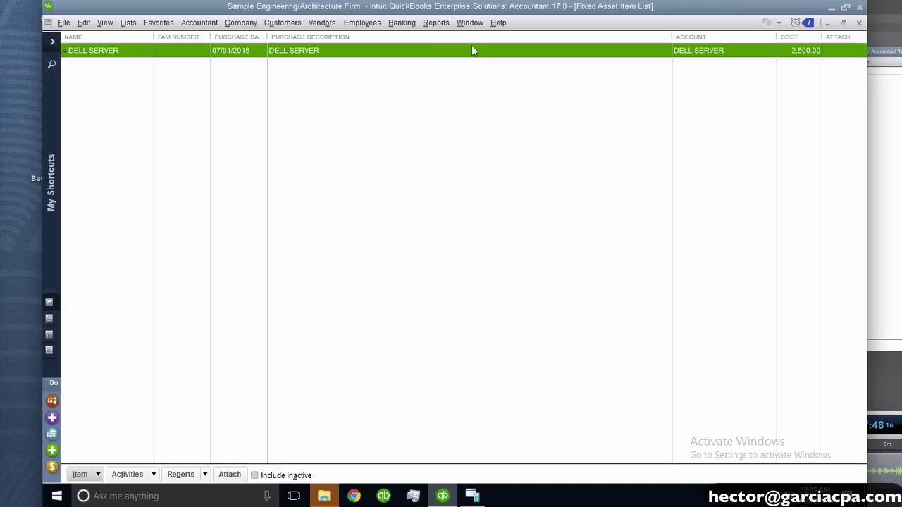
# Start another new fixed asset item and name it TOYOTA TRUCK, correcting the misspelled name
pyautogui.click(220, 143)
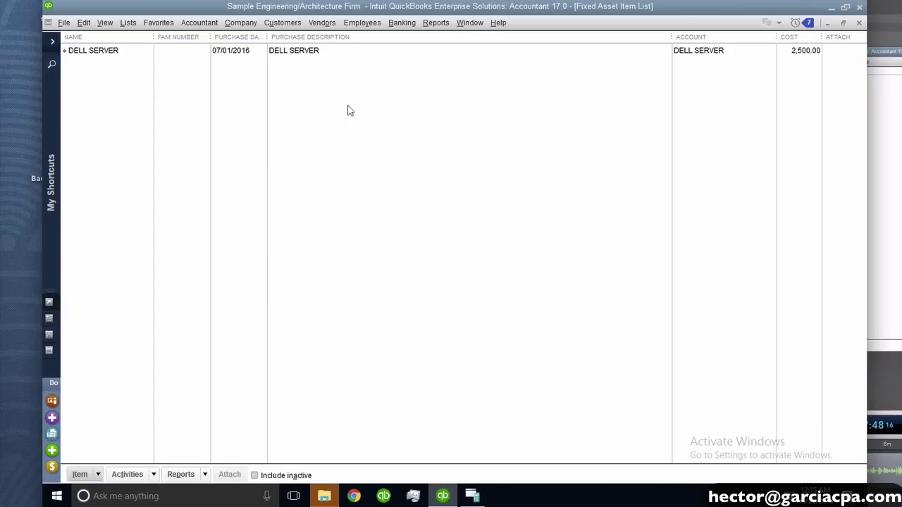
pyautogui.rightClick(308, 108)
pyautogui.click(343, 145)
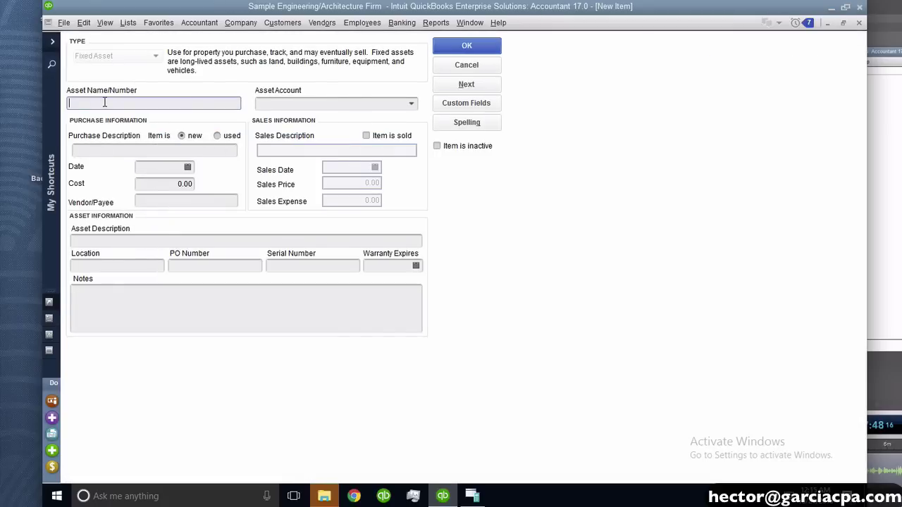
pyautogui.write('TOYT')
pyautogui.write('OT')
pyautogui.write('A TRUCK')
pyautogui.moveTo(156, 103); pyautogui.dragTo(43, 101)
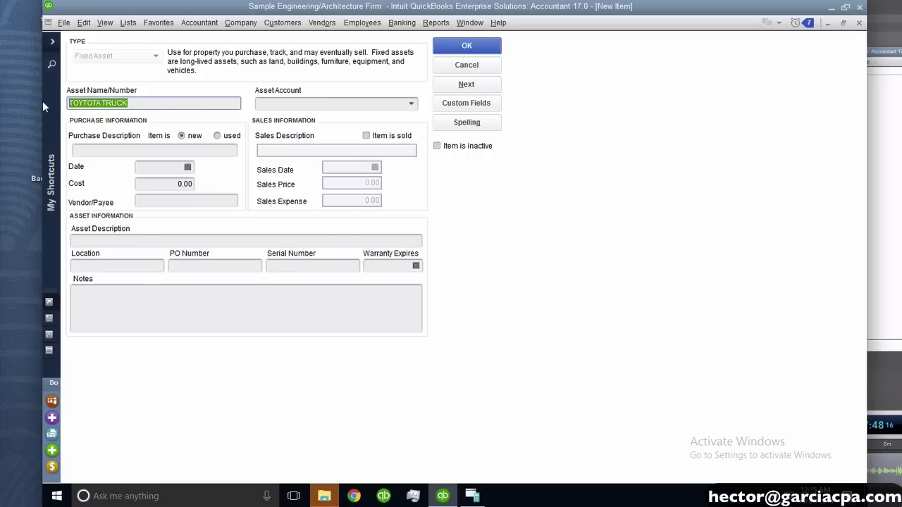
pyautogui.click(92, 105)
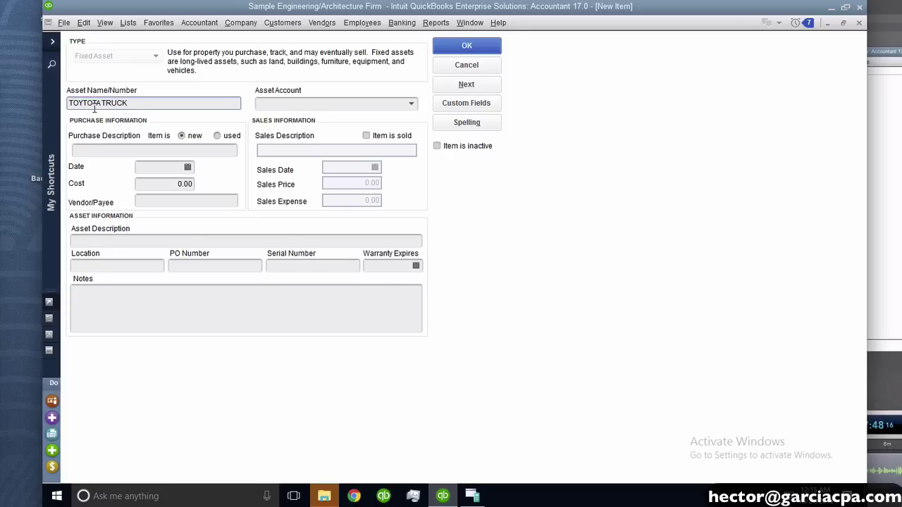
pyautogui.write('O')
pyautogui.press('Right')
pyautogui.press('Right')
pyautogui.press('BackSpace')
pyautogui.press('BackSpace')
# Copy the asset name TOYOTA TRUCK into the new item's purchase description
pyautogui.moveTo(136, 104); pyautogui.dragTo(44, 86)
pyautogui.hotkey('ctrl', 'c')
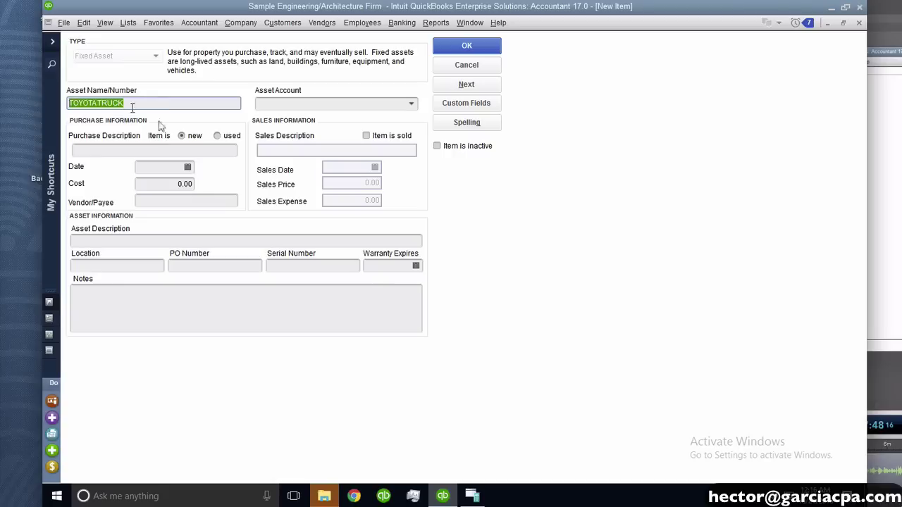
pyautogui.click(127, 152)
pyautogui.hotkey('ctrl', 'v')
# Set the truck's purchase date to 02/15/2016 and its cost to 23,600
pyautogui.click(161, 167)
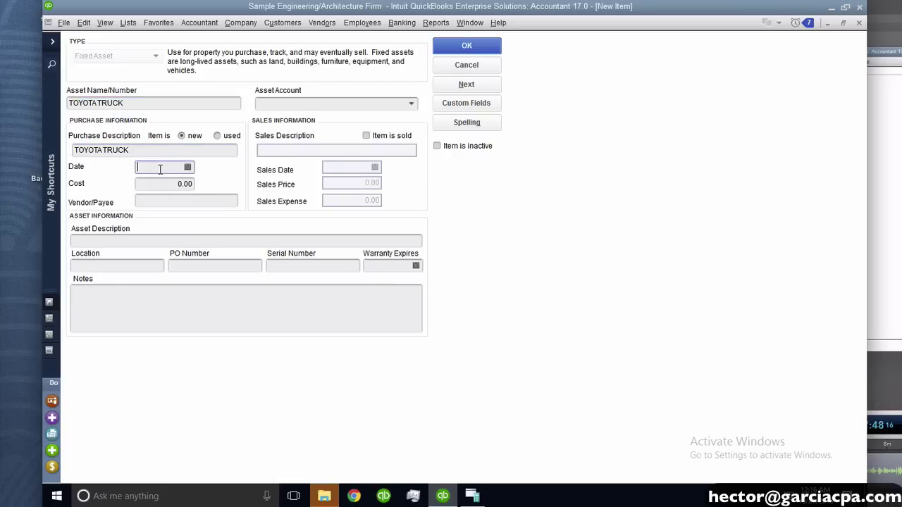
pyautogui.write('02/15/20')
pyautogui.write('16')
pyautogui.press('Tab')
pyautogui.write('23,600')
pyautogui.press('Tab')
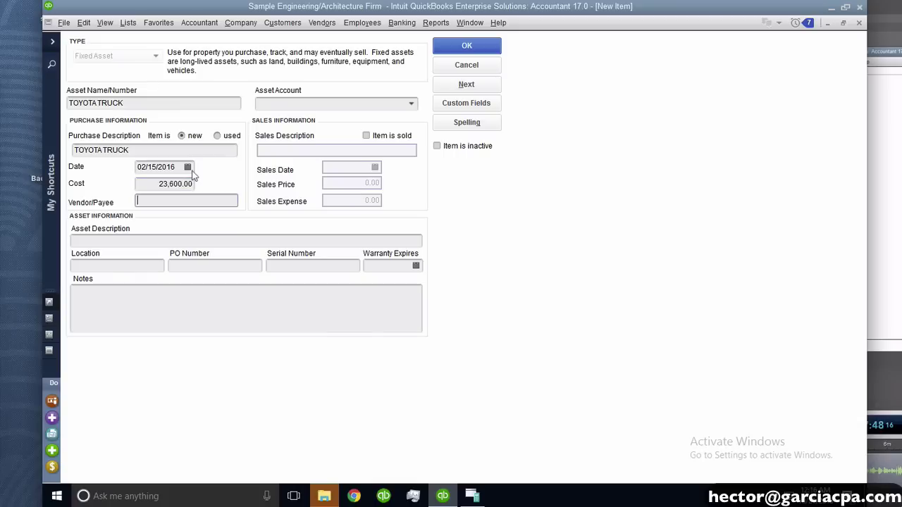
# Assign the Automobiles & Trucks fixed asset account to the TOYOTA TRUCK item and save it
pyautogui.click(411, 104)
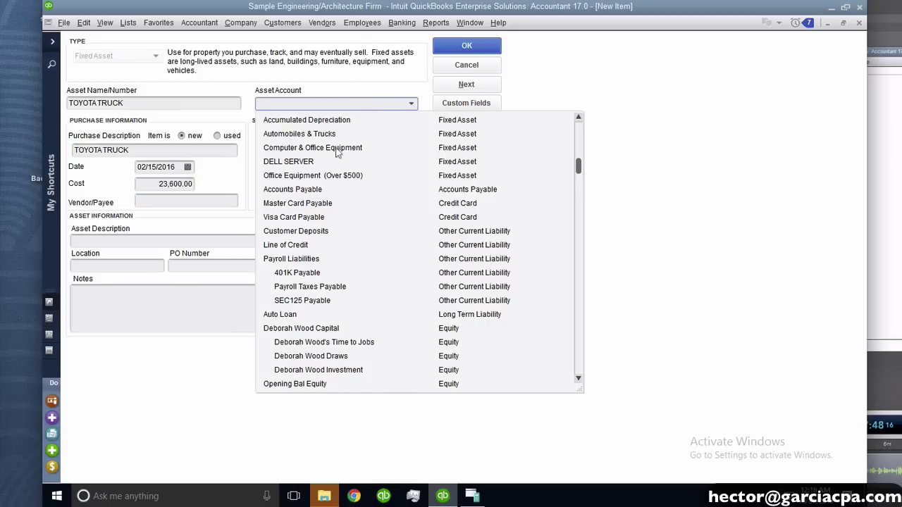
pyautogui.click(312, 162)
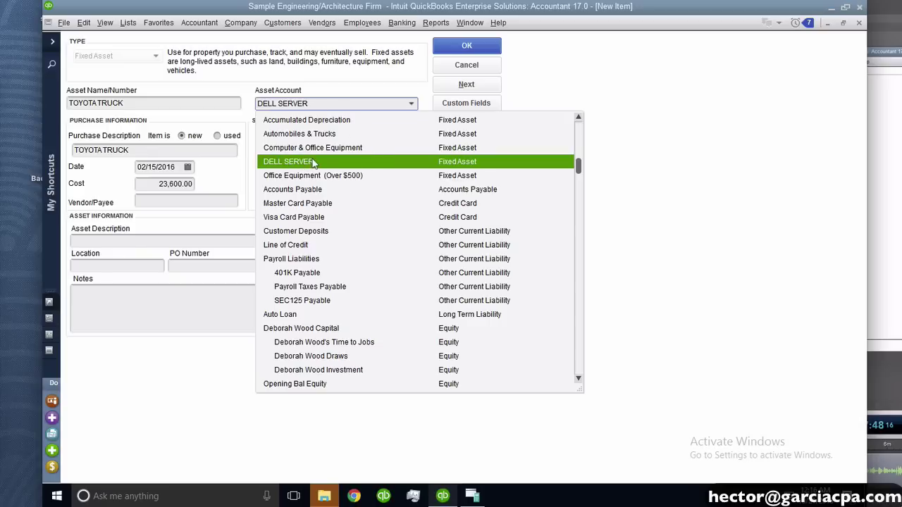
pyautogui.click(329, 133)
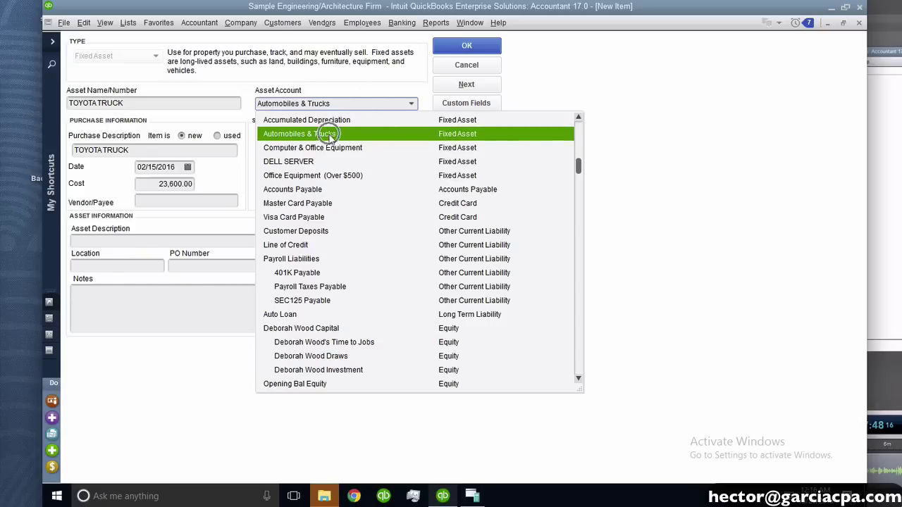
pyautogui.click(328, 134)
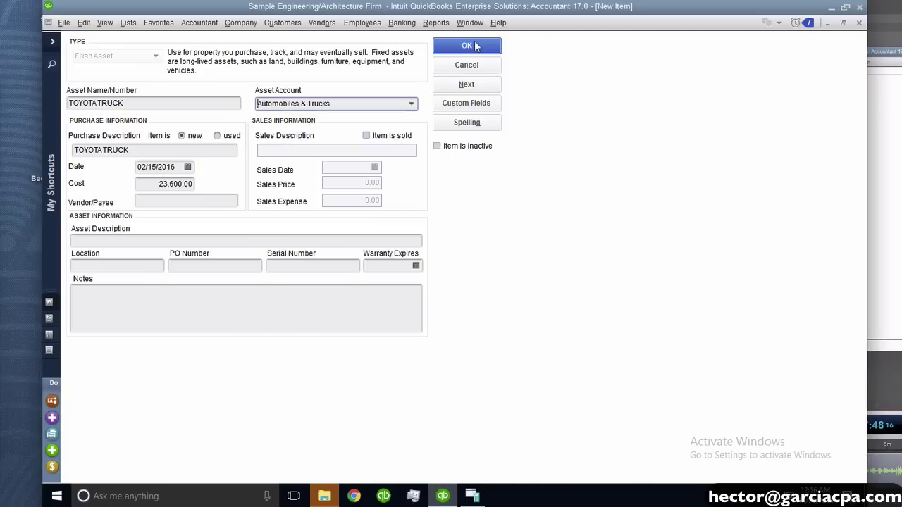
pyautogui.click(474, 46)
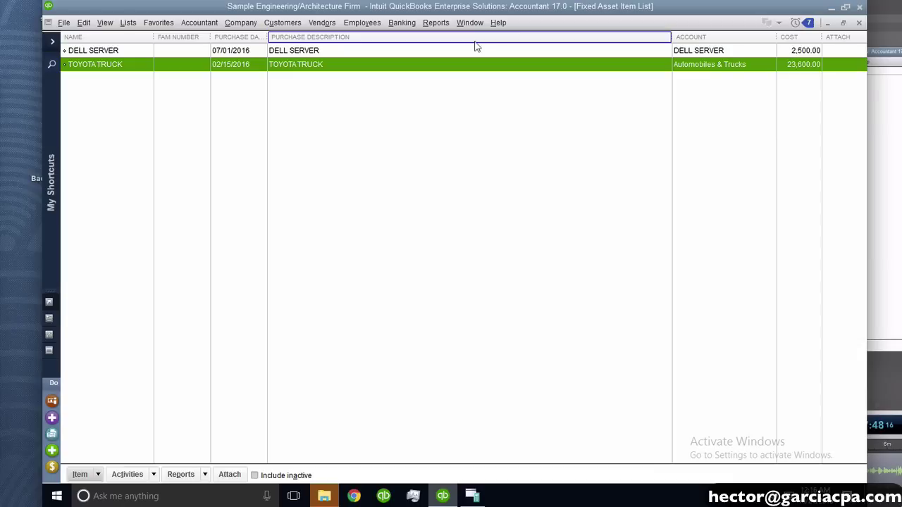
# Run the Fixed Asset Listing report to review the asset items, and close the report and the item list
pyautogui.click(205, 474)
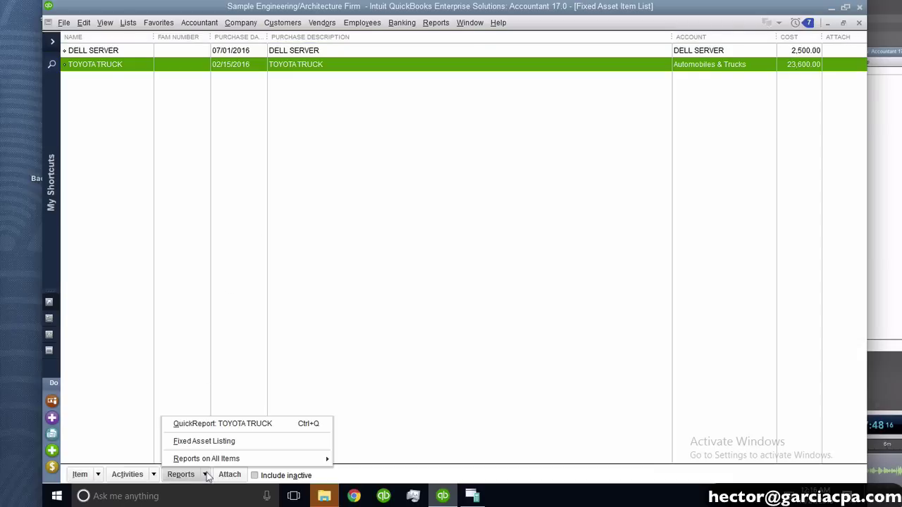
pyautogui.click(227, 443)
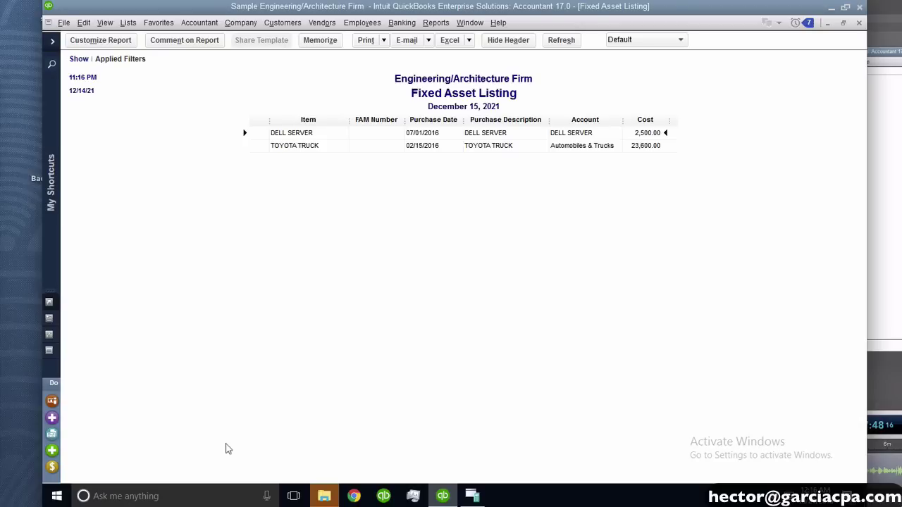
pyautogui.press('Escape')
pyautogui.press('Escape')
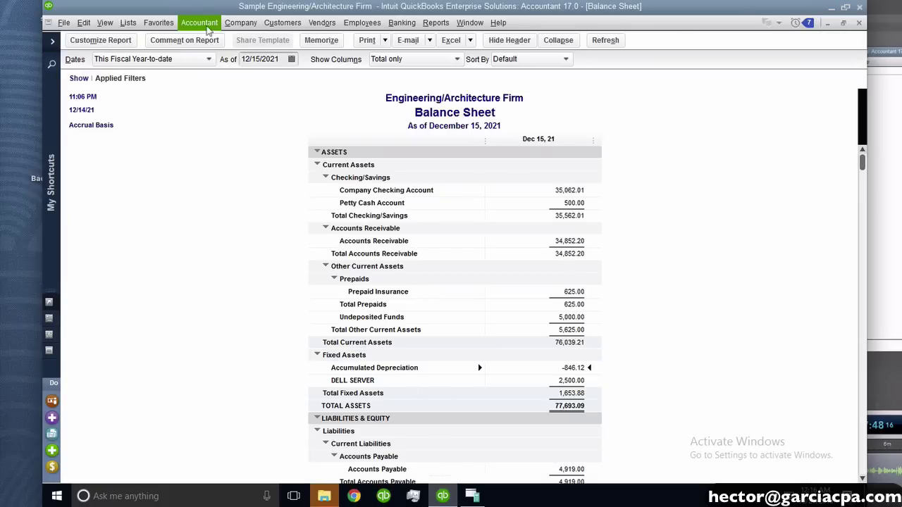
# Launch the fixed asset management tool for this company file and switch to the QuickBooks Fixed Asset Manager window
pyautogui.click(208, 28)
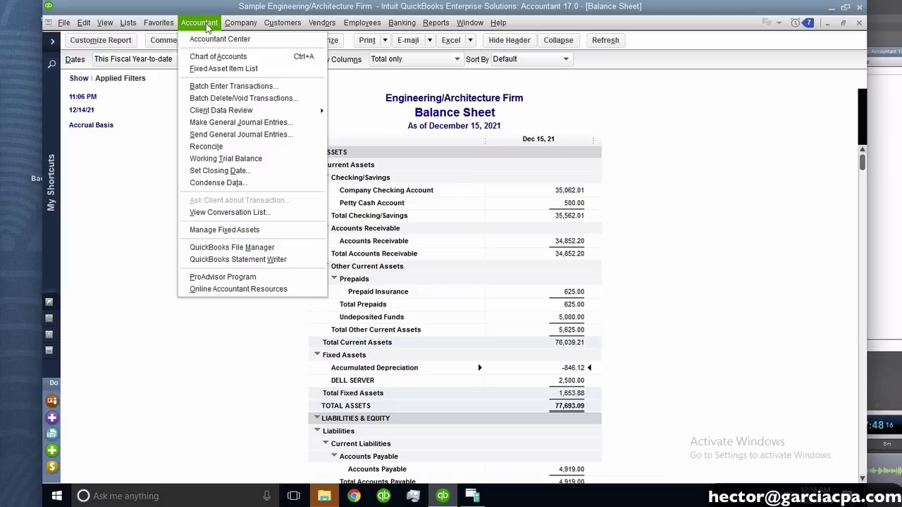
pyautogui.click(252, 238)
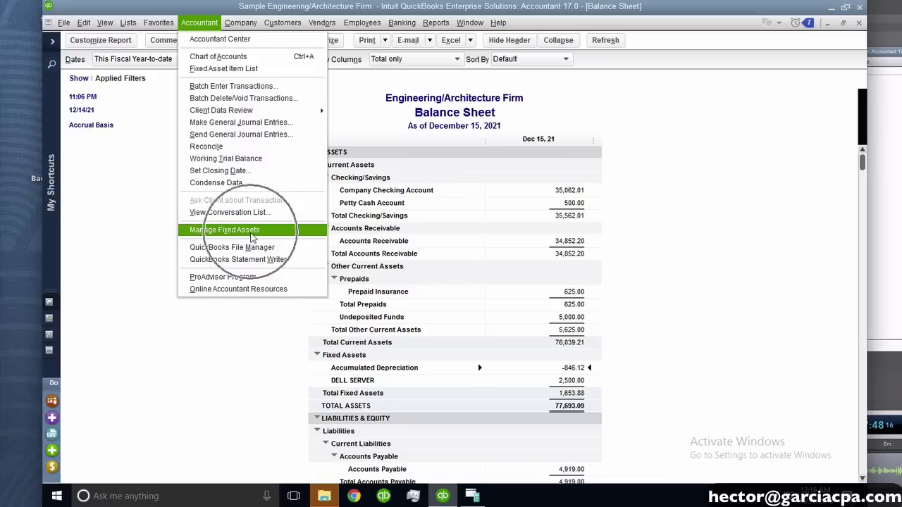
pyautogui.click(472, 495)
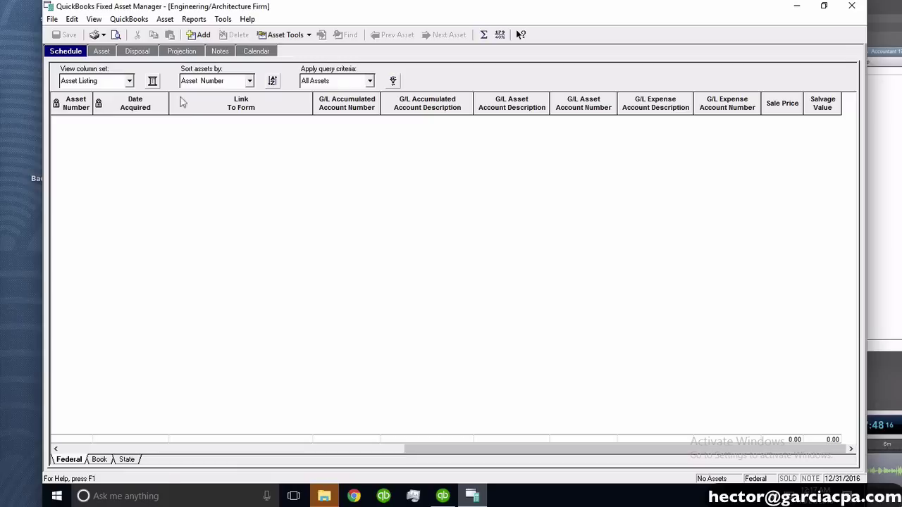
# Update assets from QuickBooks, bringing in both new and modified fixed asset items, and dismiss the synchronization log
pyautogui.click(129, 21)
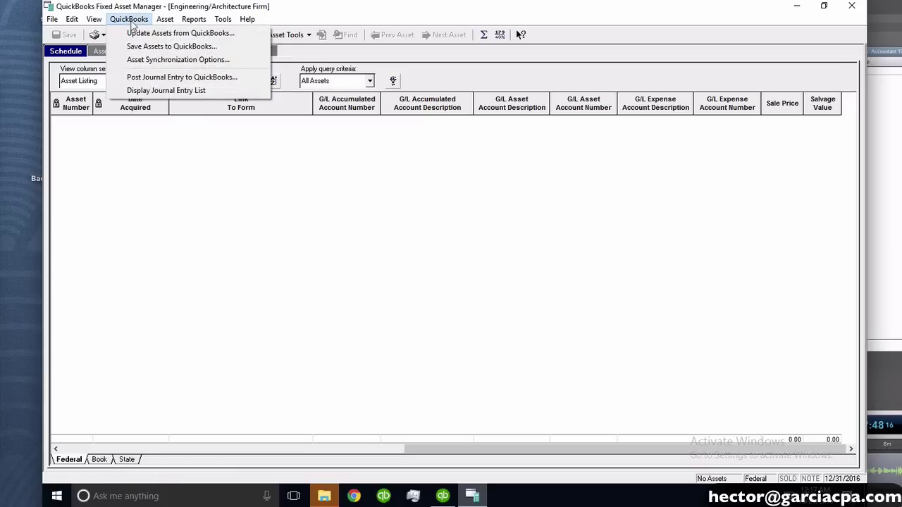
pyautogui.click(213, 36)
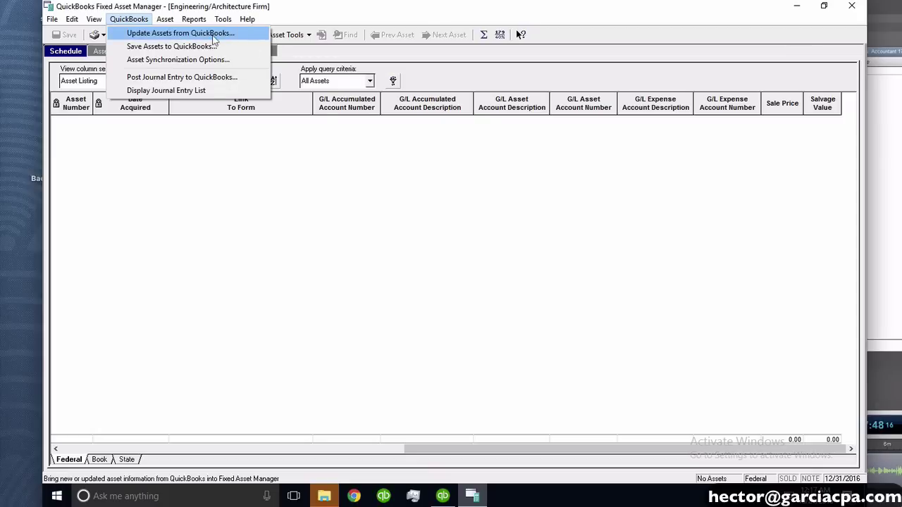
pyautogui.click(212, 36)
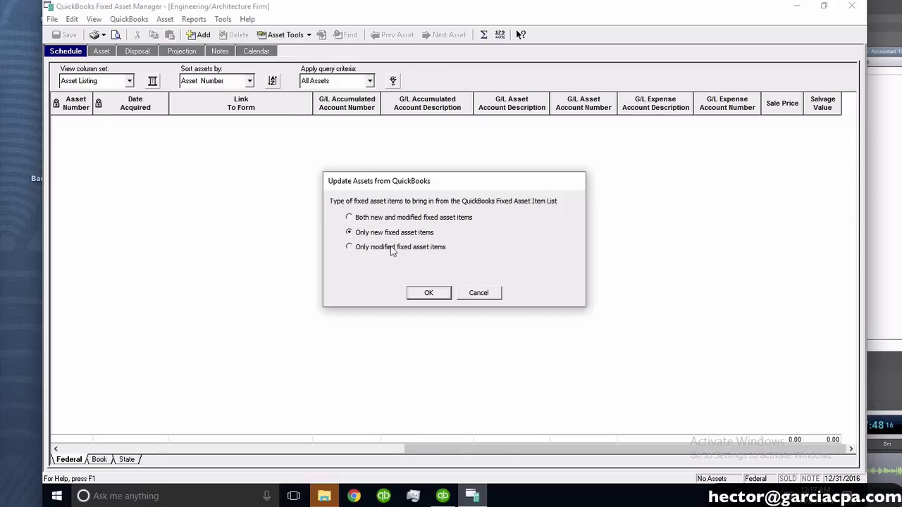
pyautogui.click(395, 220)
pyautogui.click(432, 294)
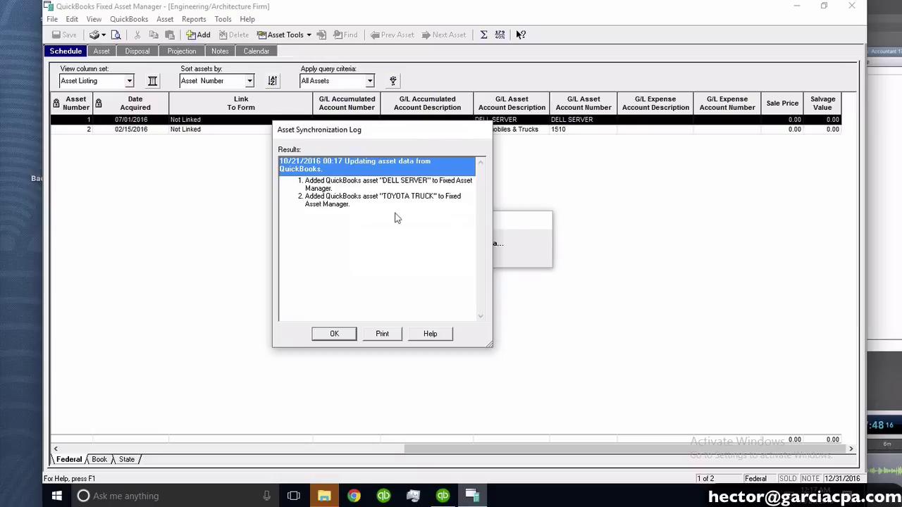
pyautogui.click(349, 331)
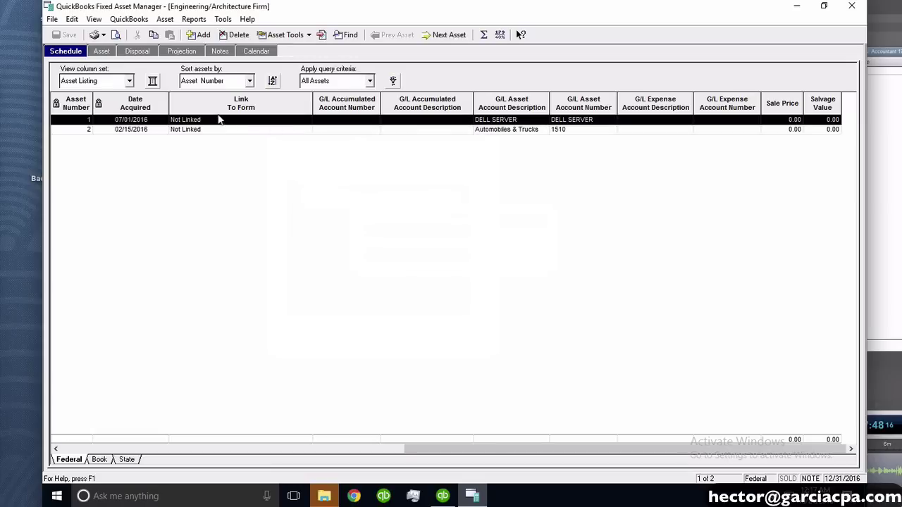
# Open the DELL SERVER asset's details and review its description, serial number, purchase order number and warranty fields
pyautogui.click(106, 54)
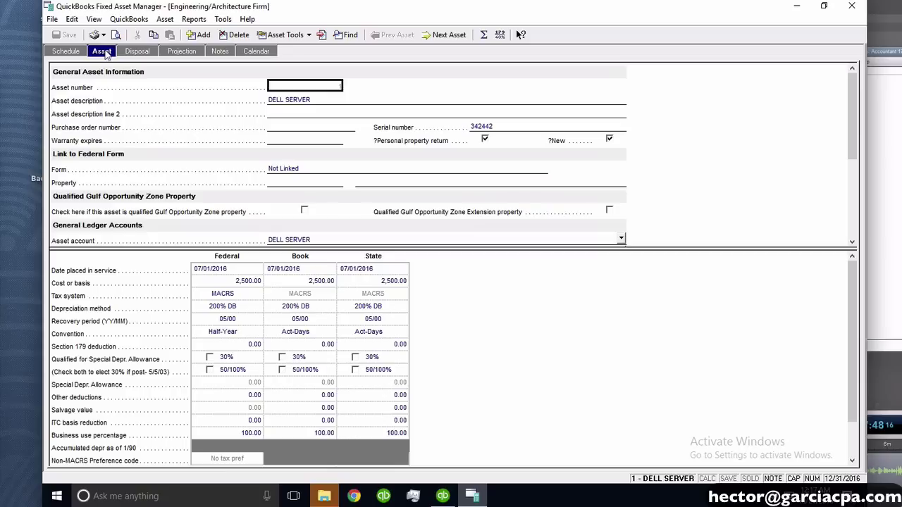
pyautogui.click(337, 100)
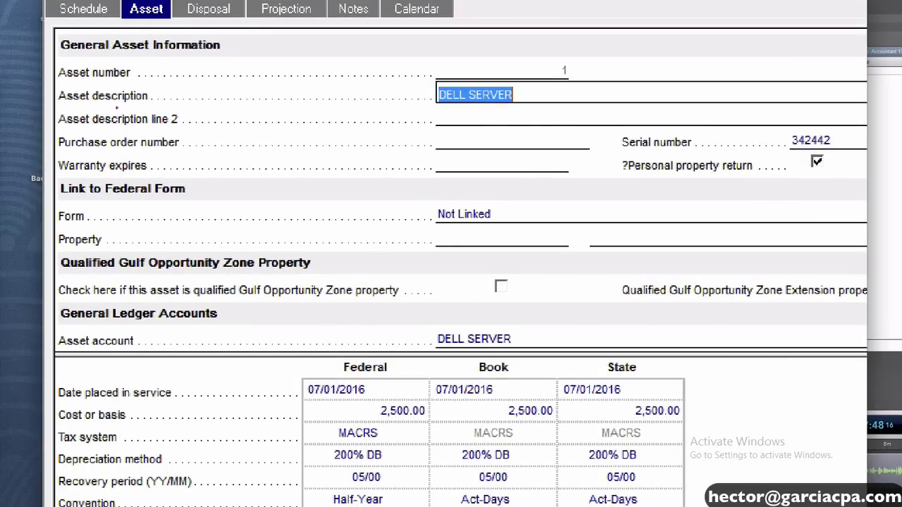
pyautogui.moveTo(852, 126)
pyautogui.mouseDown()
pyautogui.moveTo(775, 164)
pyautogui.moveTo(824, 131)
pyautogui.mouseUp()
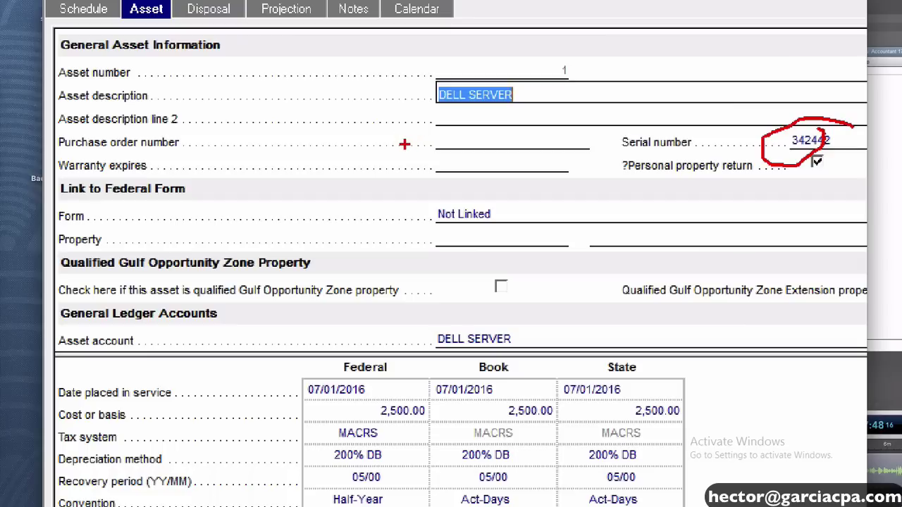
pyautogui.moveTo(404, 144); pyautogui.dragTo(638, 152)
pyautogui.moveTo(428, 176); pyautogui.dragTo(602, 177)
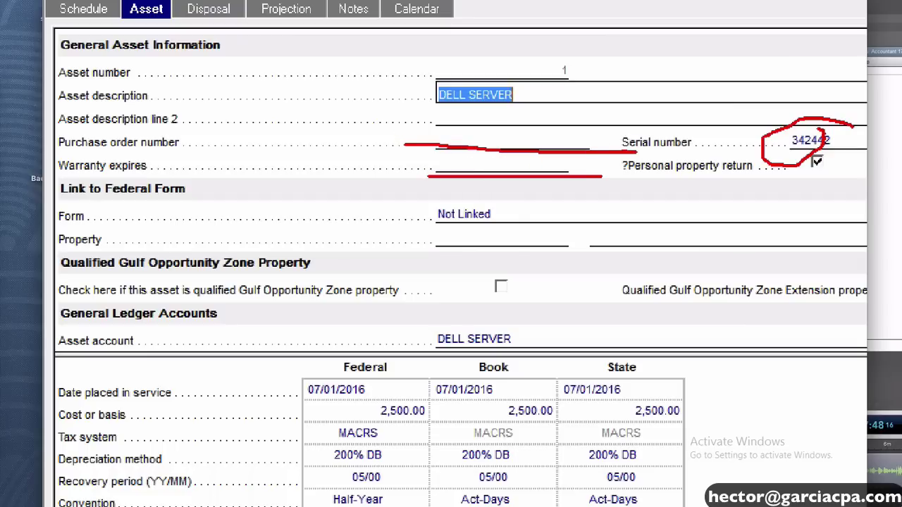
pyautogui.press('Escape')
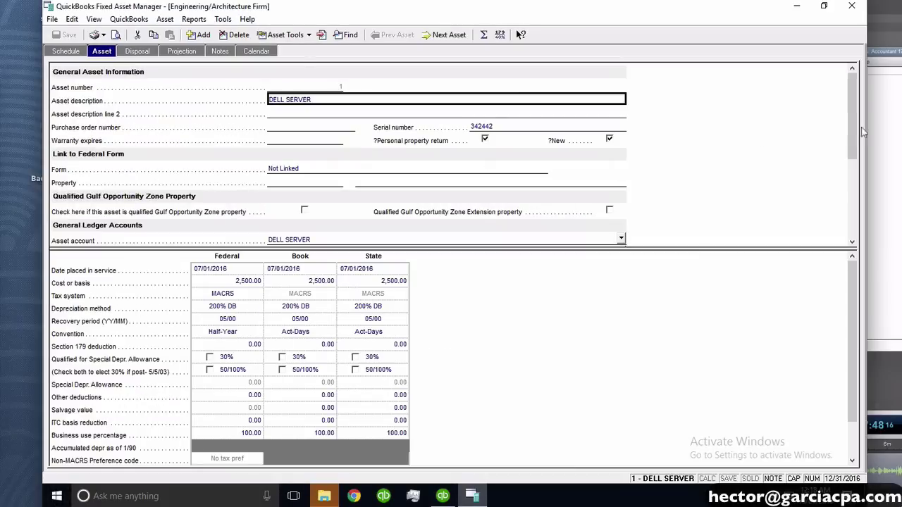
# Enlarge the general asset information area and examine the General Ledger Accounts section of the DELL SERVER asset
pyautogui.scroll(-2, 857, 117)
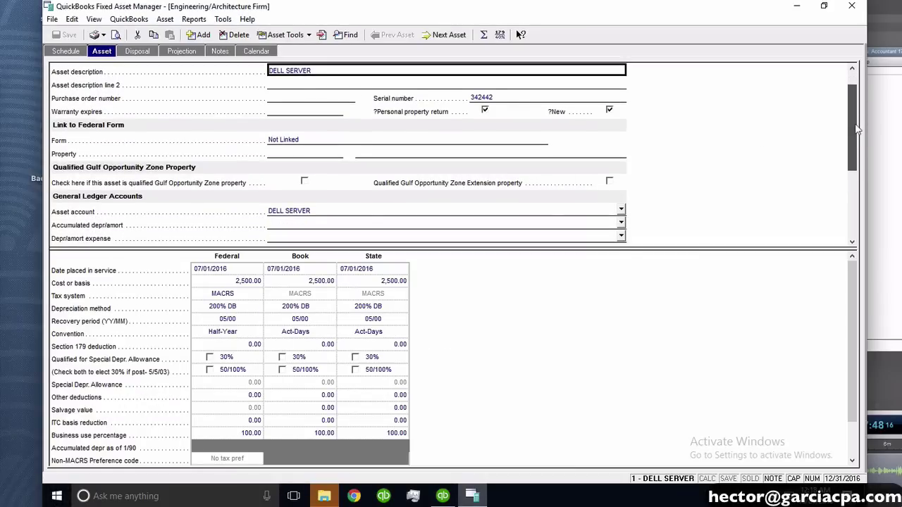
pyautogui.moveTo(607, 247); pyautogui.dragTo(607, 331)
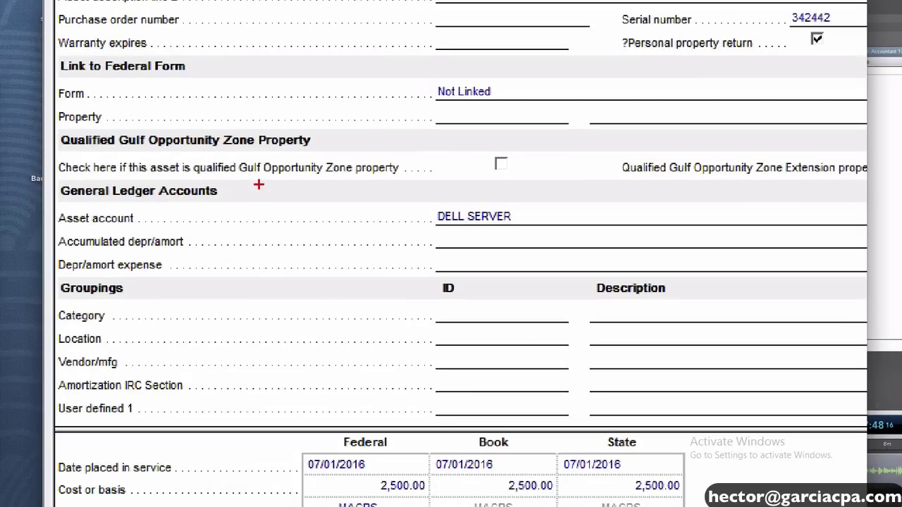
pyautogui.moveTo(166, 191)
pyautogui.mouseDown()
pyautogui.moveTo(44, 179)
pyautogui.moveTo(79, 259)
pyautogui.mouseUp()
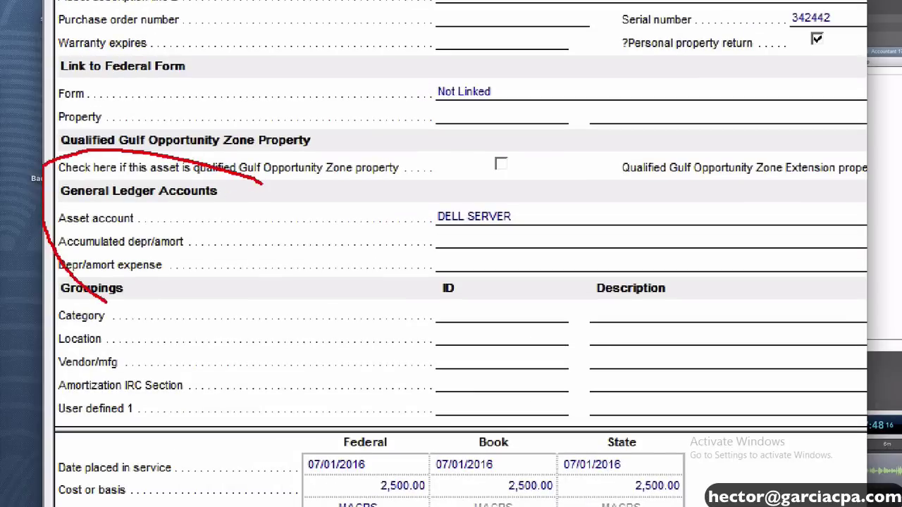
pyautogui.moveTo(107, 302)
pyautogui.mouseDown()
pyautogui.moveTo(279, 152)
pyautogui.moveTo(77, 141)
pyautogui.moveTo(47, 185)
pyautogui.moveTo(58, 180)
pyautogui.mouseUp()
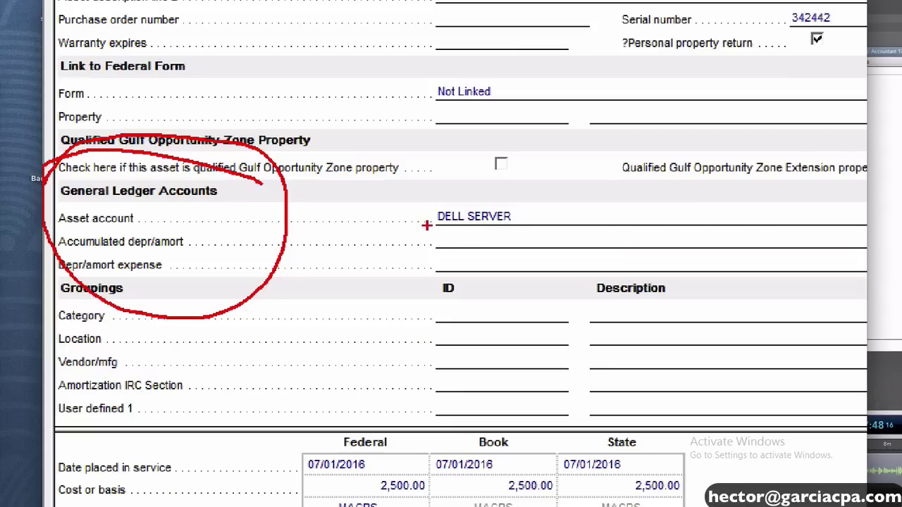
pyautogui.moveTo(425, 225)
pyautogui.mouseDown()
pyautogui.moveTo(525, 224)
pyautogui.moveTo(462, 201)
pyautogui.moveTo(414, 225)
pyautogui.mouseUp()
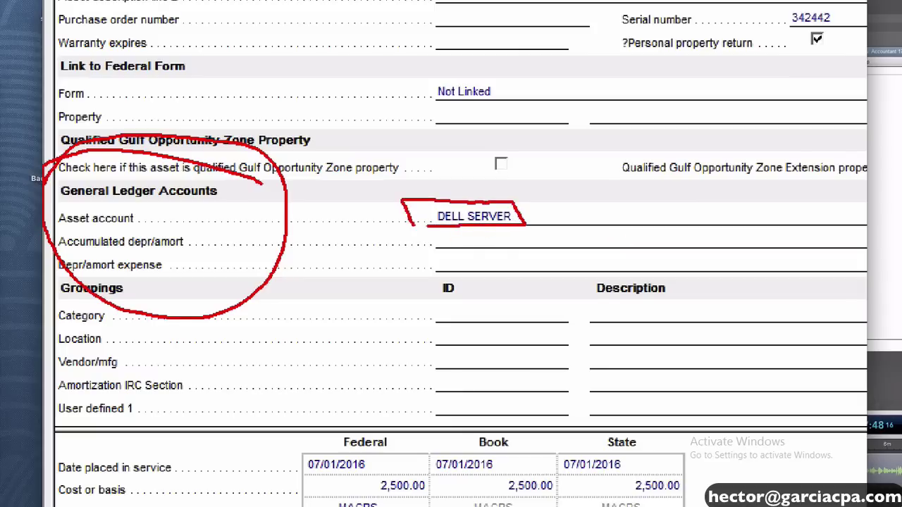
pyautogui.moveTo(70, 246); pyautogui.dragTo(185, 246)
pyautogui.moveTo(60, 275); pyautogui.dragTo(184, 274)
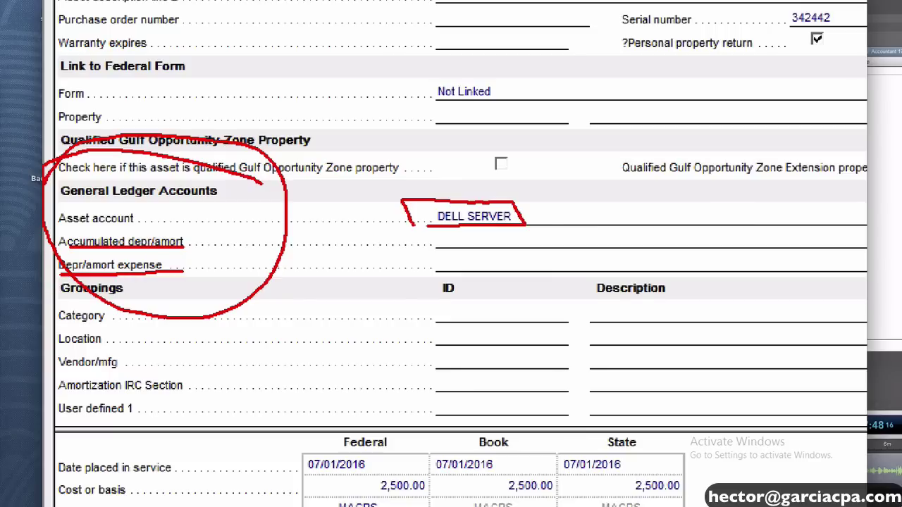
pyautogui.press('Escape')
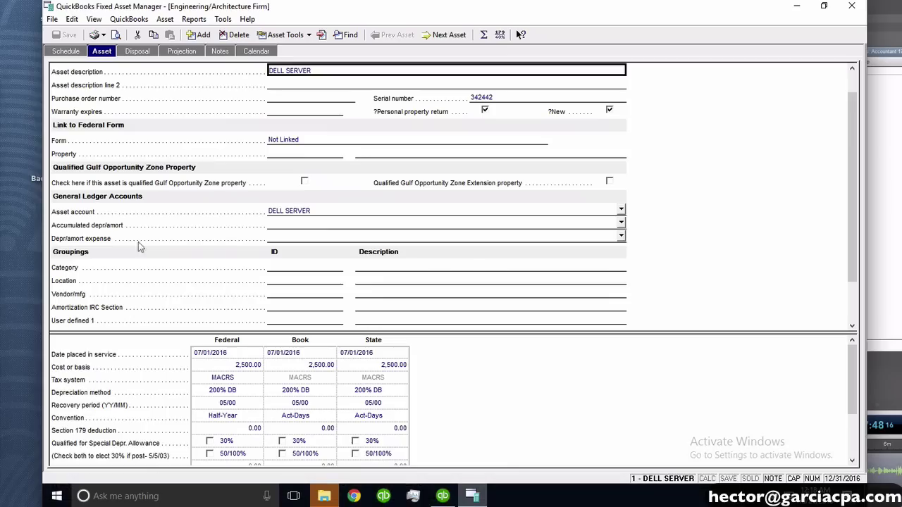
# Set the DELL SERVER's accumulated depreciation account to Accumulated Depreciation and its depreciation expense account to Depreciation Expense
pyautogui.click(620, 224)
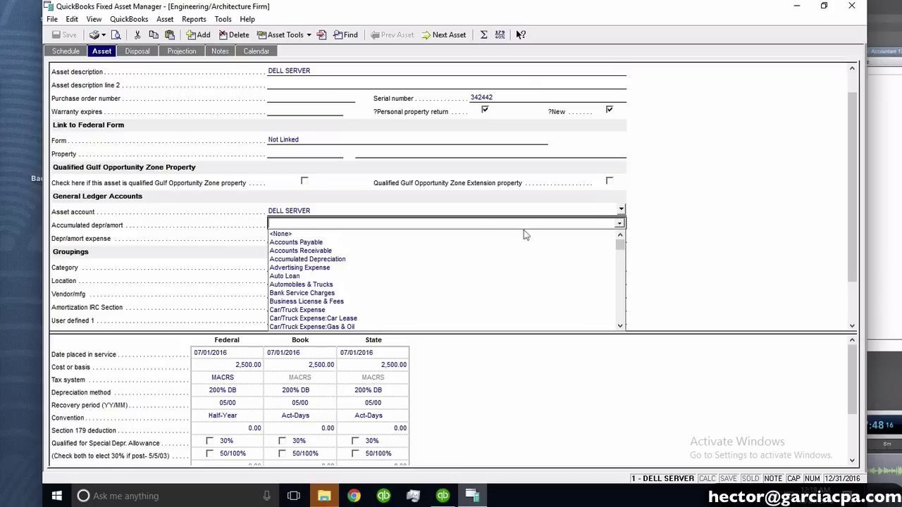
pyautogui.press('Up')
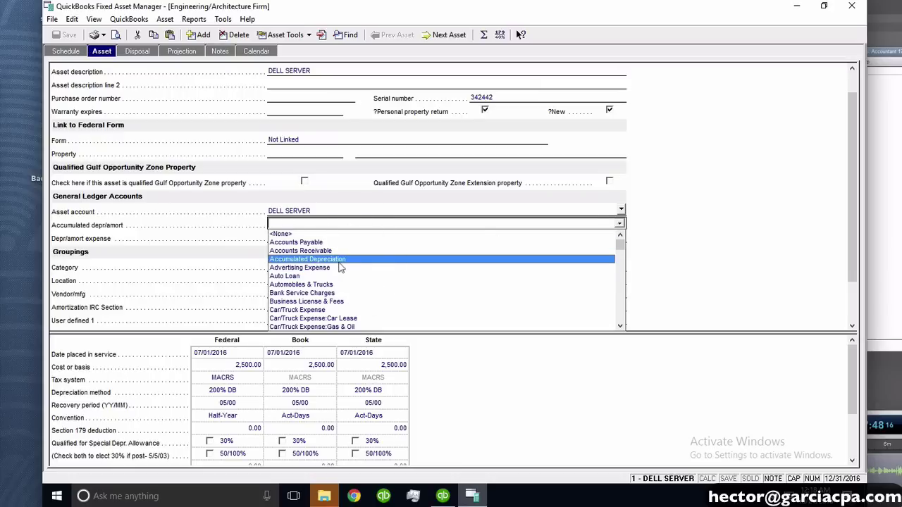
pyautogui.press('Return')
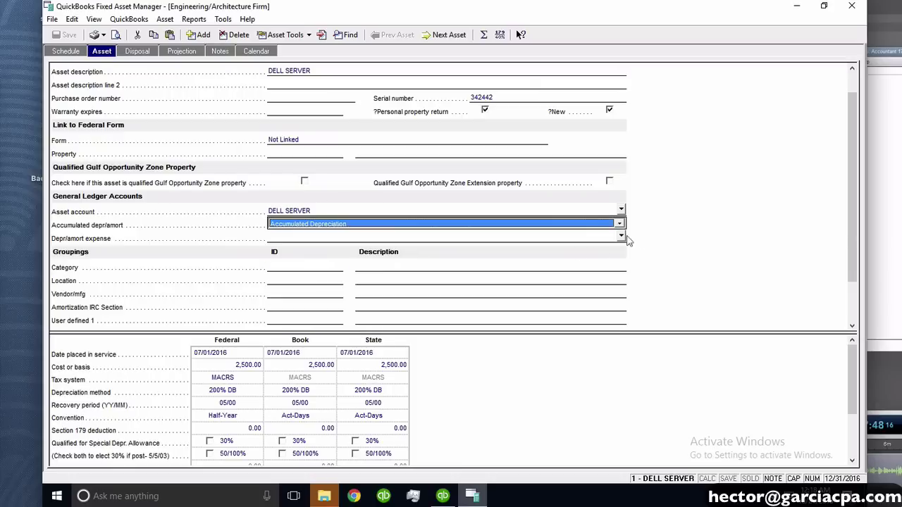
pyautogui.click(622, 238)
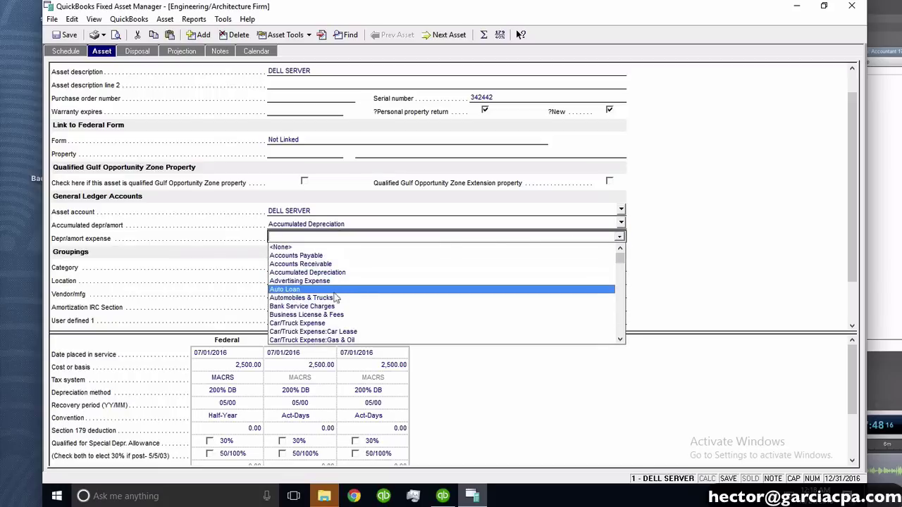
pyautogui.scroll(-4, 622, 314)
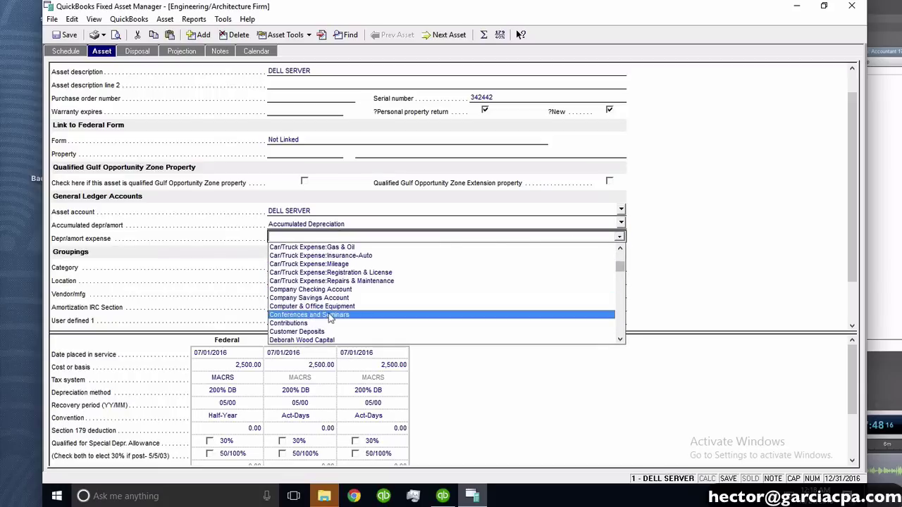
pyautogui.scroll(-4, 320, 295)
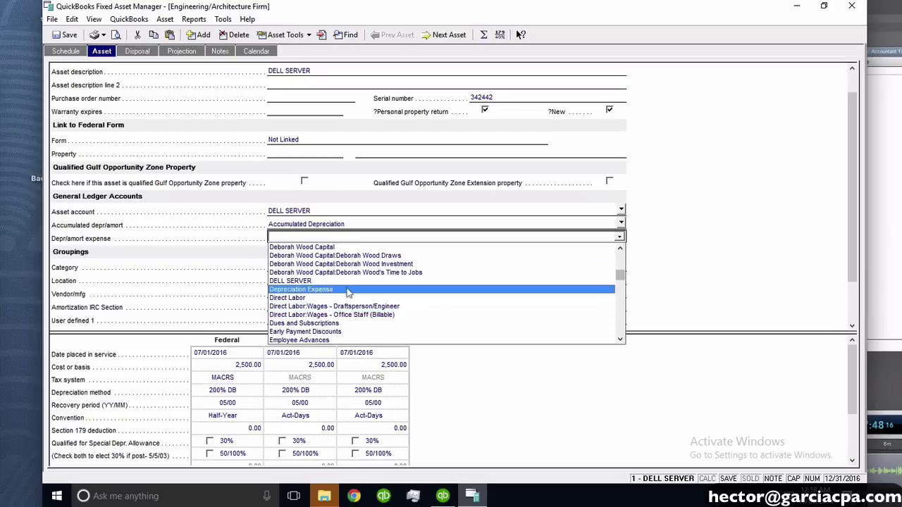
pyautogui.click(320, 290)
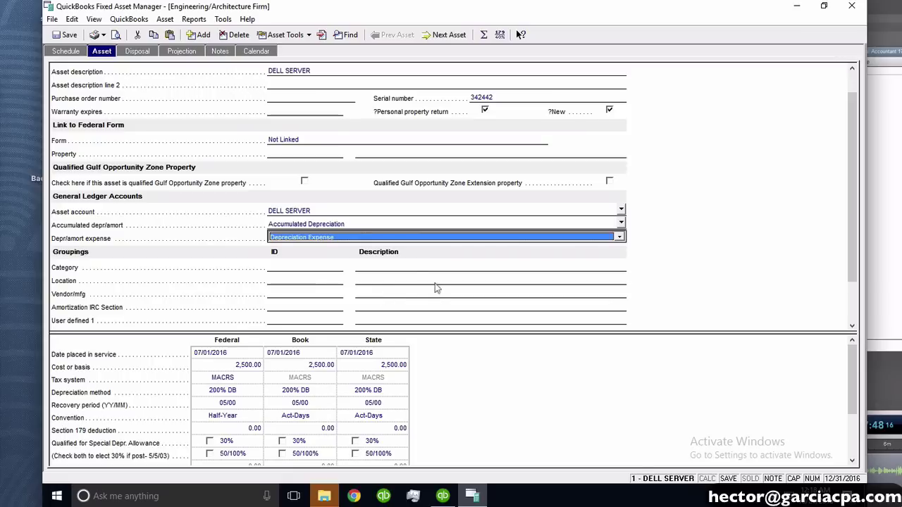
# Try DELL SERVER as the accumulated depreciation account in the asset's General Ledger Accounts section
pyautogui.click(344, 224)
pyautogui.scroll(-3, 329, 290)
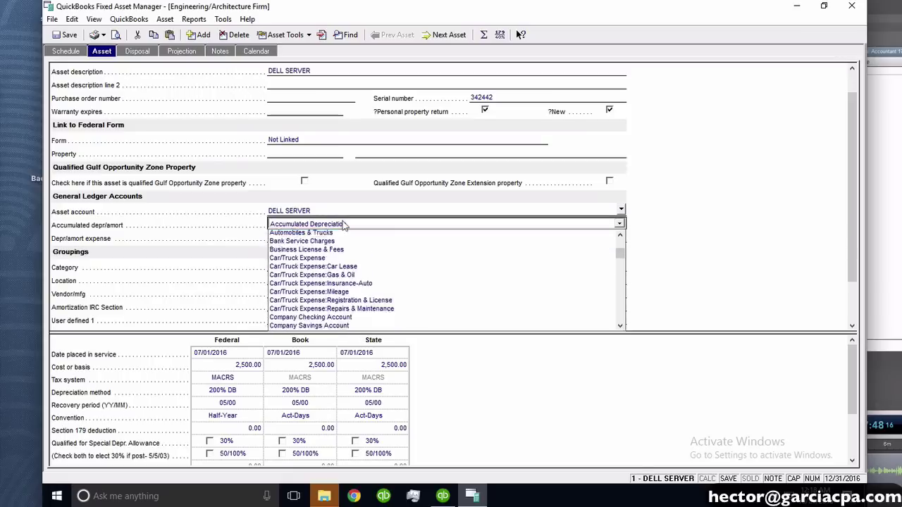
pyautogui.scroll(-3, 329, 290)
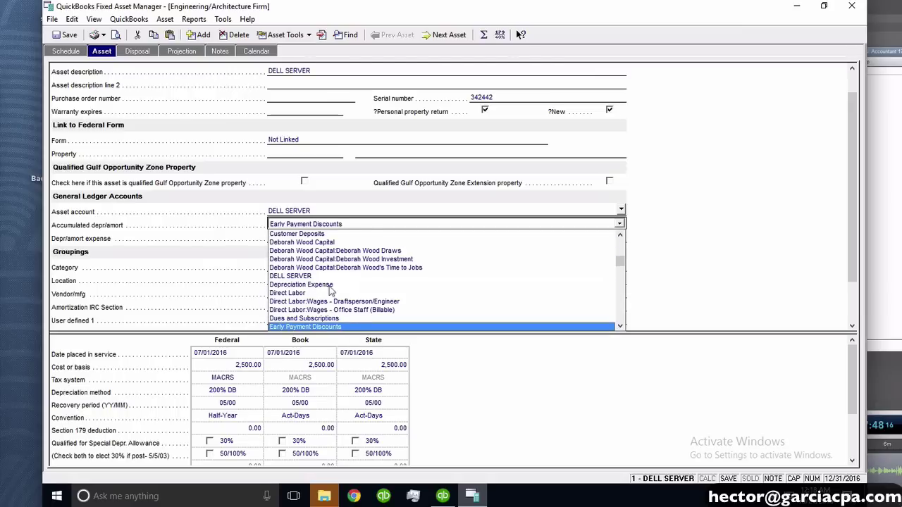
pyautogui.click(318, 263)
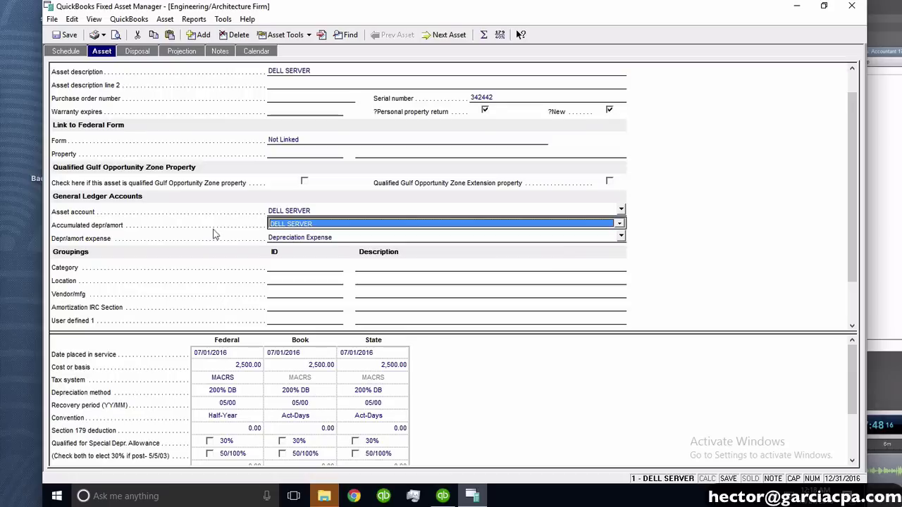
# Set the DELL SERVER asset's accumulated depreciation account back to Accumulated Depreciation
pyautogui.press('a')
pyautogui.click(317, 226)
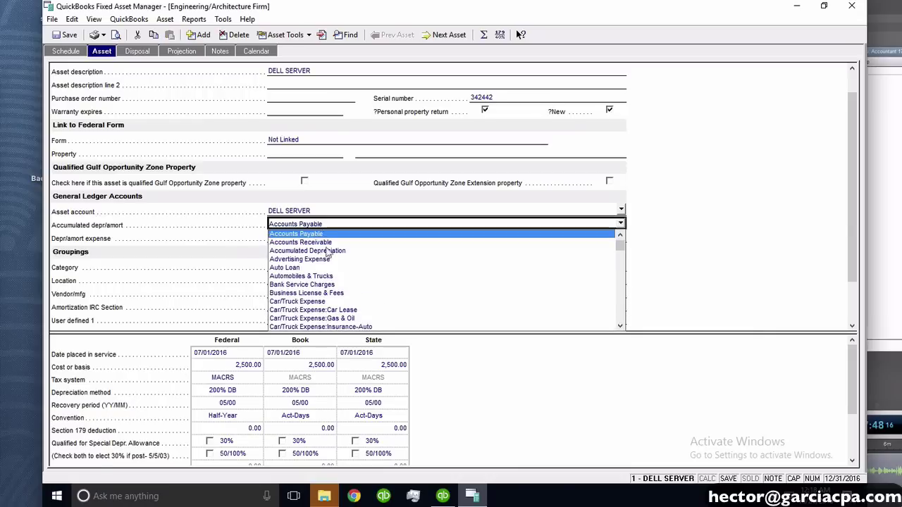
pyautogui.click(334, 252)
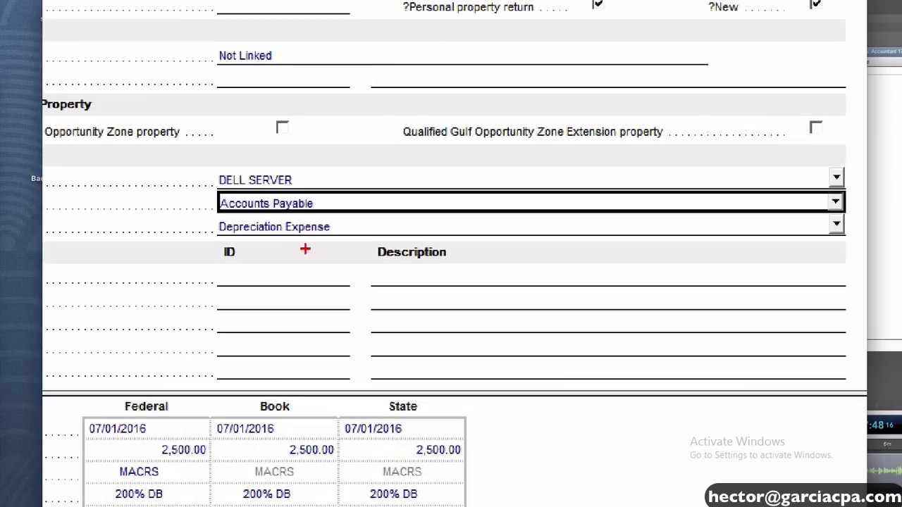
pyautogui.moveTo(210, 251)
pyautogui.mouseDown()
pyautogui.moveTo(332, 136)
pyautogui.moveTo(218, 272)
pyautogui.moveTo(245, 285)
pyautogui.mouseUp()
pyautogui.press('Escape')
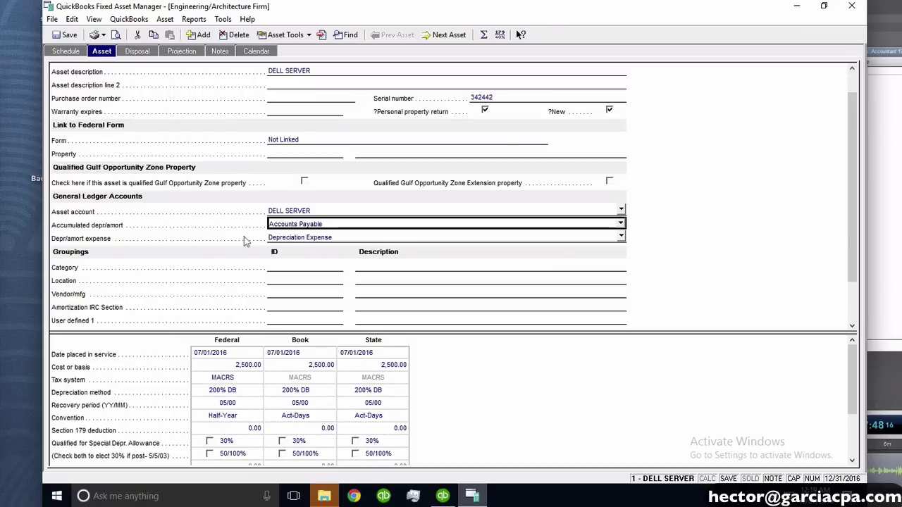
pyautogui.click(328, 225)
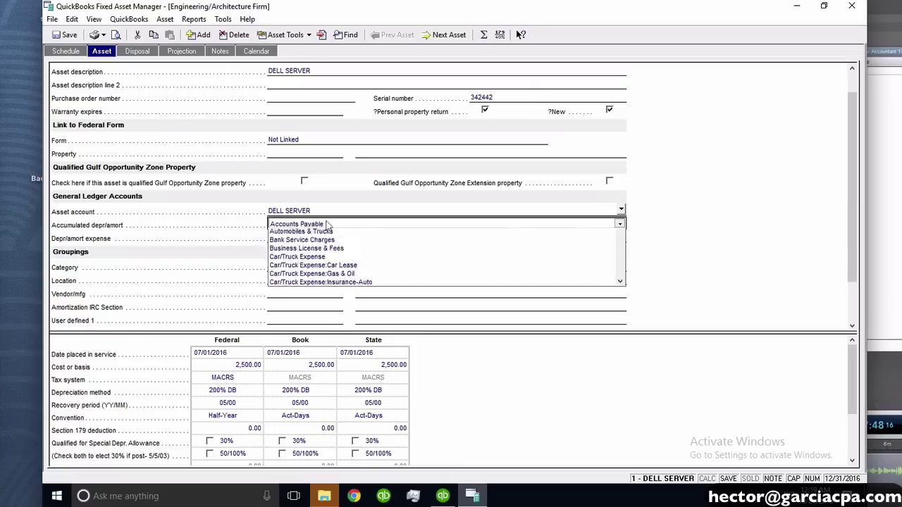
pyautogui.click(328, 256)
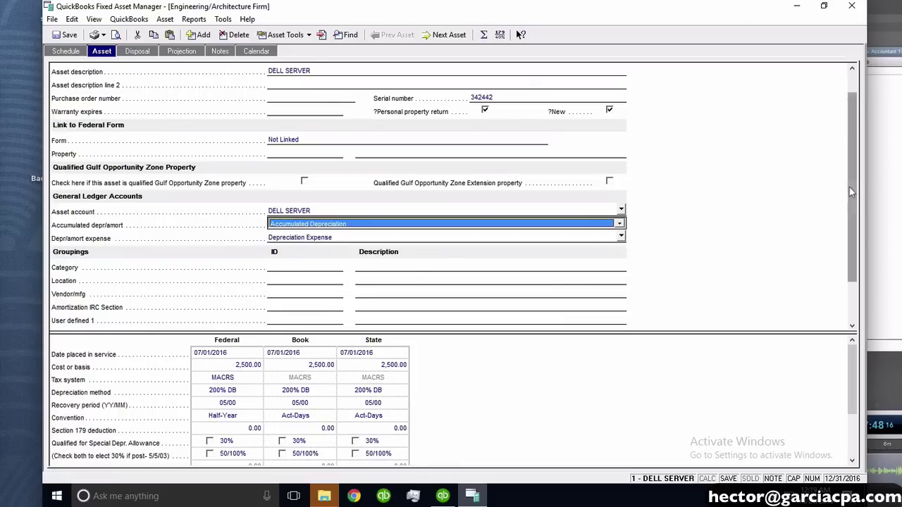
# Enlarge the depreciation details area and examine its Federal, Book and State columns
pyautogui.moveTo(850, 189); pyautogui.dragTo(853, 231)
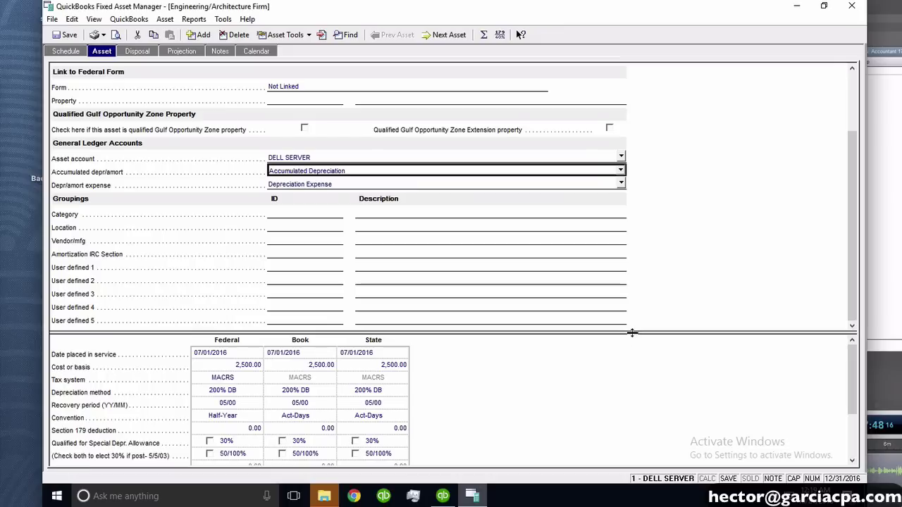
pyautogui.moveTo(632, 331); pyautogui.dragTo(624, 244)
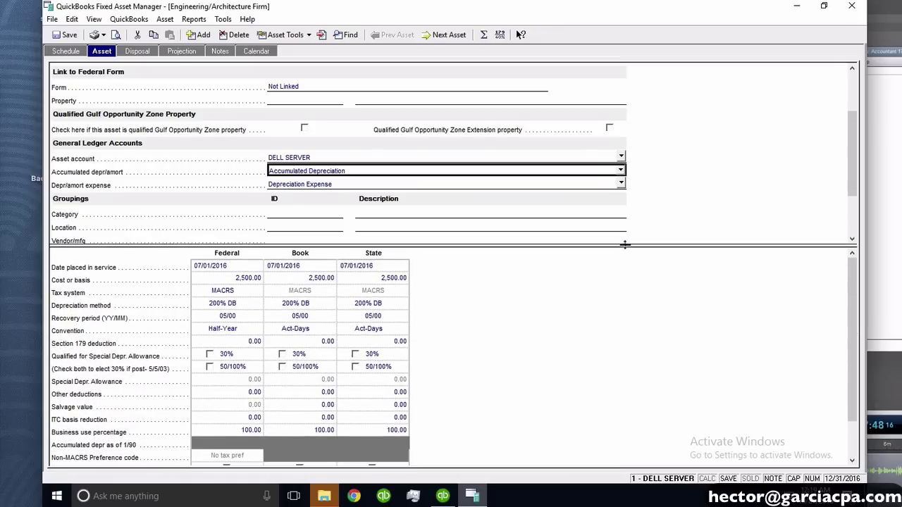
pyautogui.moveTo(625, 244); pyautogui.dragTo(625, 211)
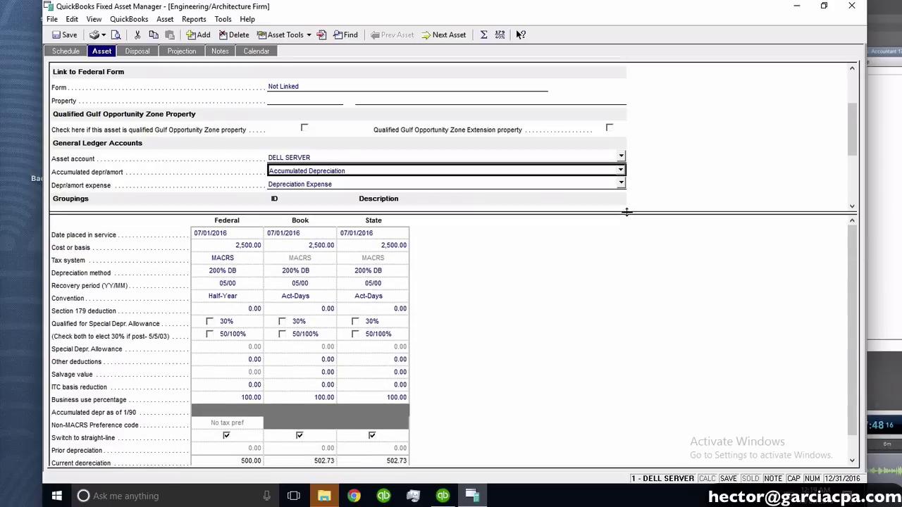
pyautogui.click(254, 245)
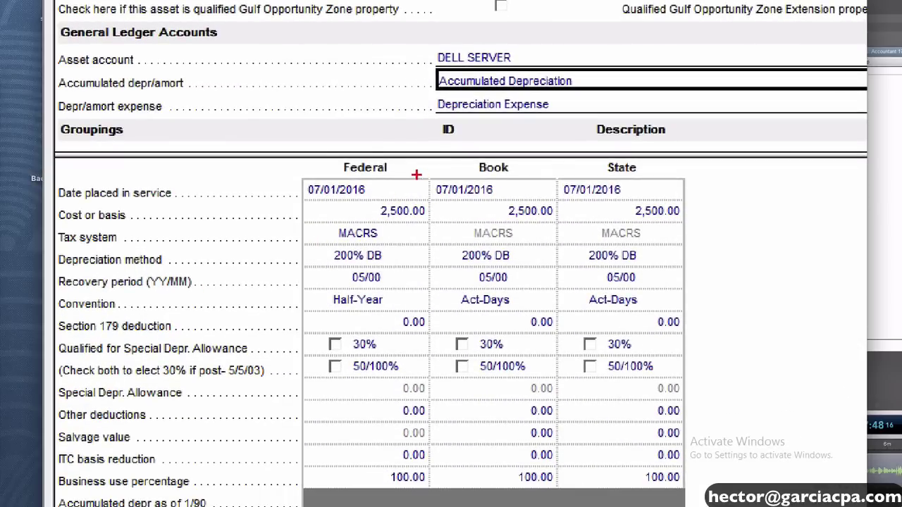
pyautogui.moveTo(328, 171); pyautogui.dragTo(404, 172)
pyautogui.moveTo(467, 181); pyautogui.dragTo(707, 180)
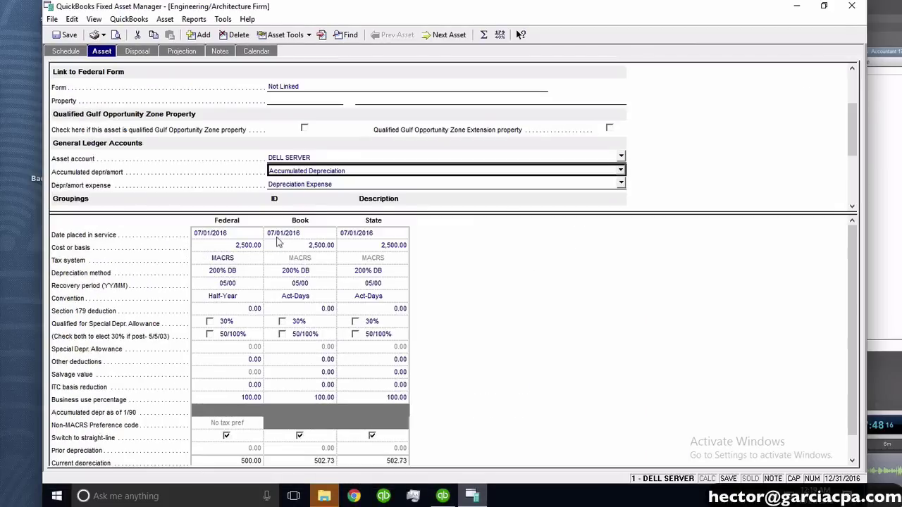
# Check the date placed in service and the cost or basis of the DELL SERVER across the Federal, Book and State columns
pyautogui.click(217, 238)
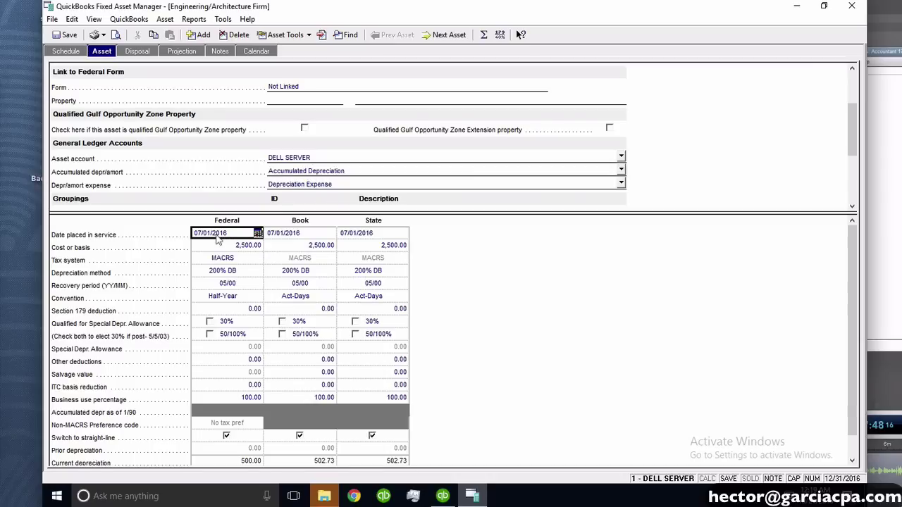
pyautogui.doubleClick(303, 236)
pyautogui.click(401, 236)
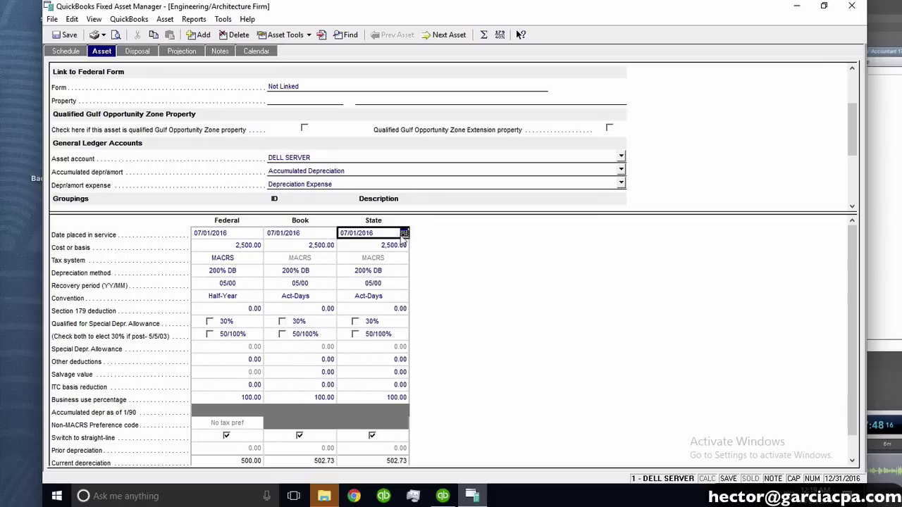
pyautogui.click(401, 235)
pyautogui.click(445, 233)
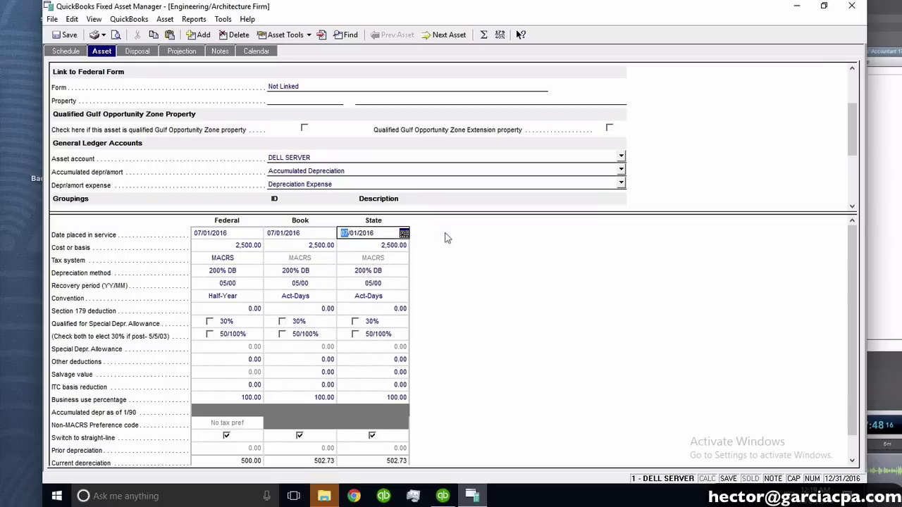
pyautogui.click(222, 247)
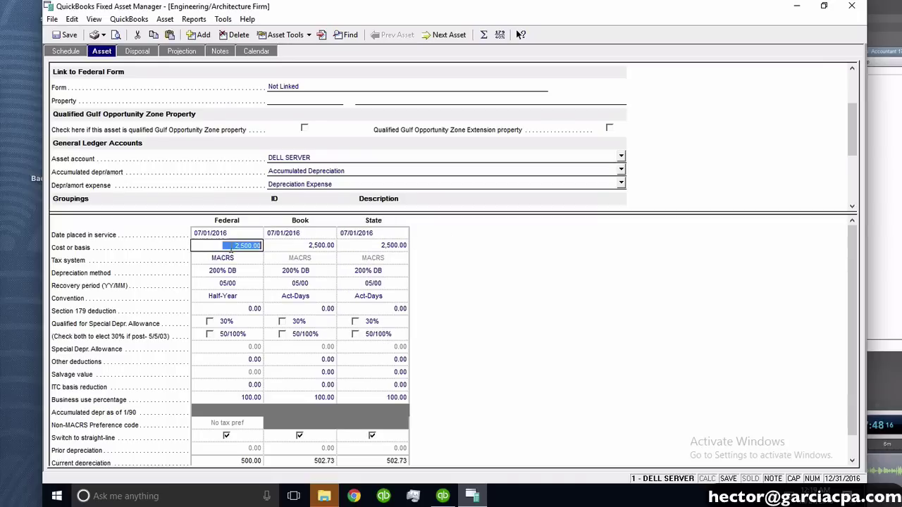
pyautogui.click(316, 248)
pyautogui.click(369, 245)
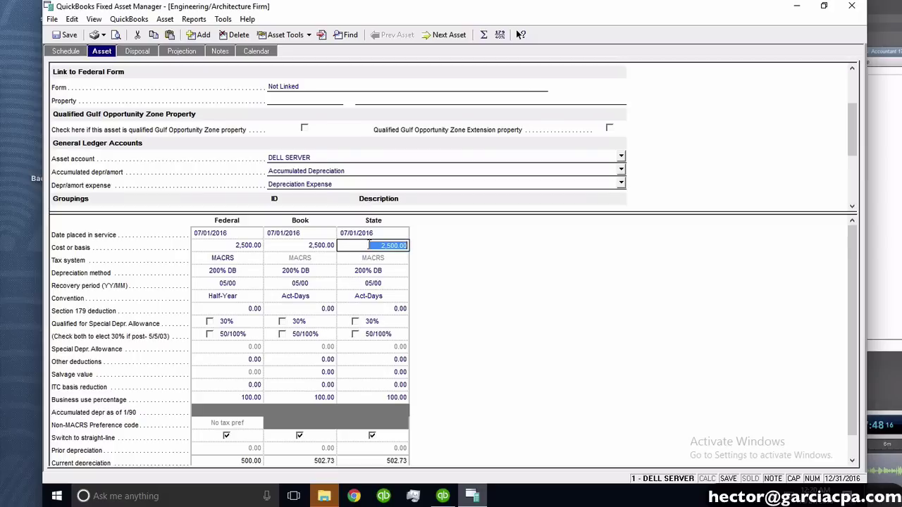
# Review the depreciation methods available for the asset's Federal basis without changing the current one
pyautogui.click(238, 273)
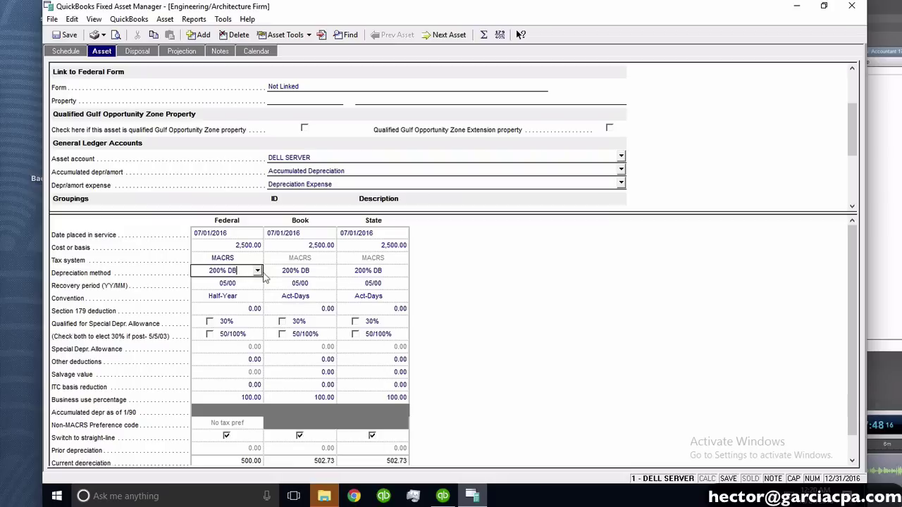
pyautogui.click(258, 271)
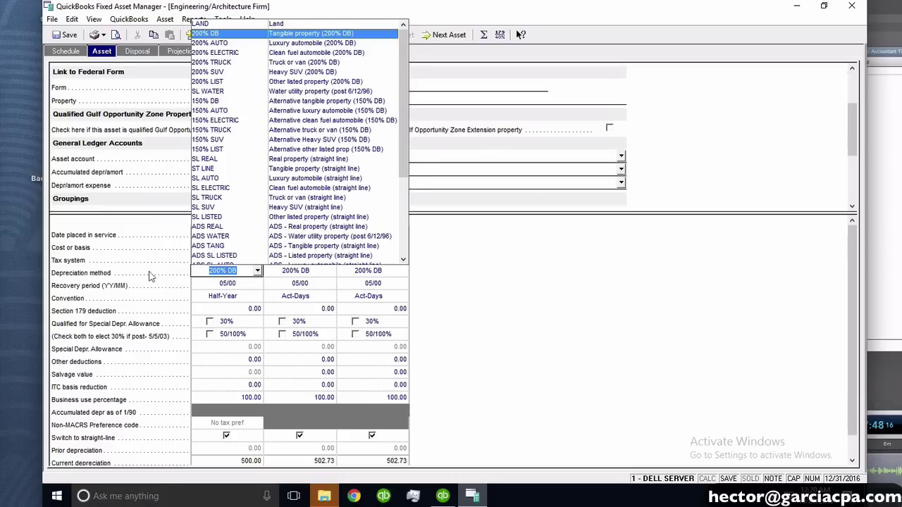
pyautogui.click(173, 272)
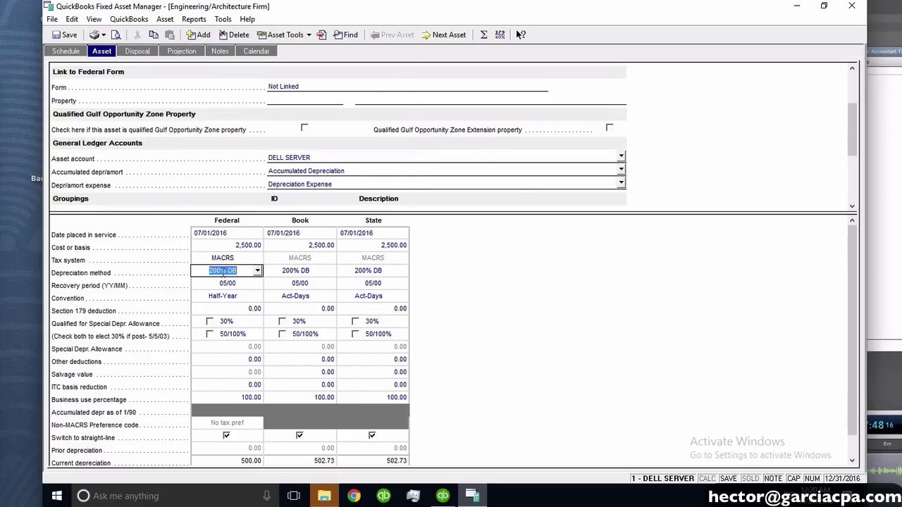
# Set the asset's Book depreciation method to ST LINE (straight line)
pyautogui.click(314, 276)
pyautogui.click(330, 272)
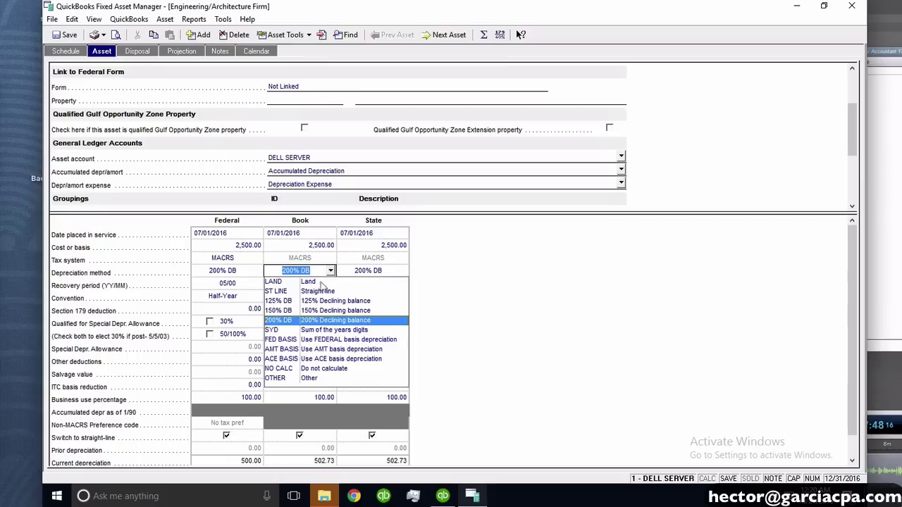
pyautogui.click(277, 293)
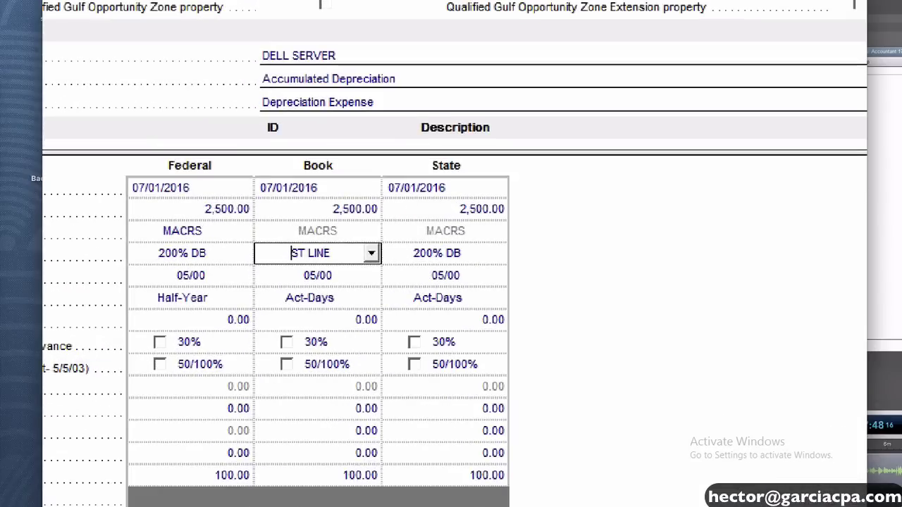
pyautogui.moveTo(133, 261); pyautogui.dragTo(386, 264)
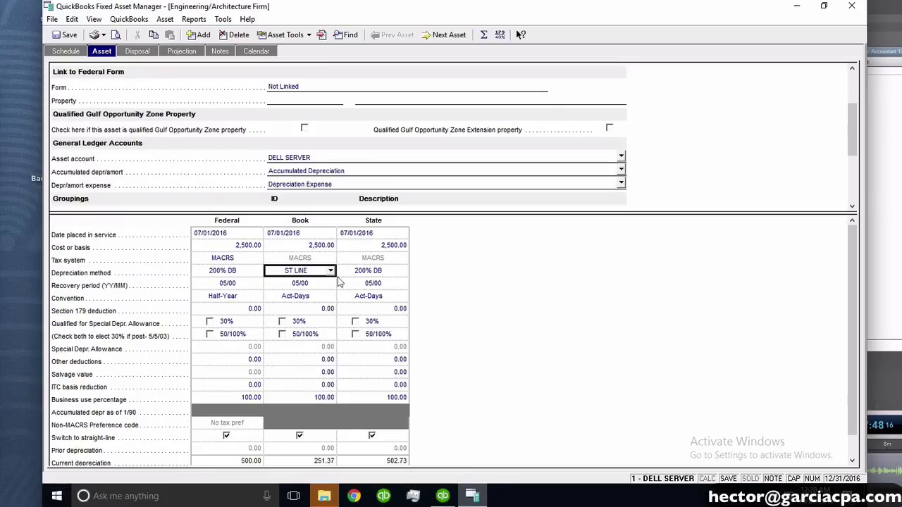
# Set the Book recovery period to 03/00 and compare the Federal and Book depreciation settings
pyautogui.click(229, 284)
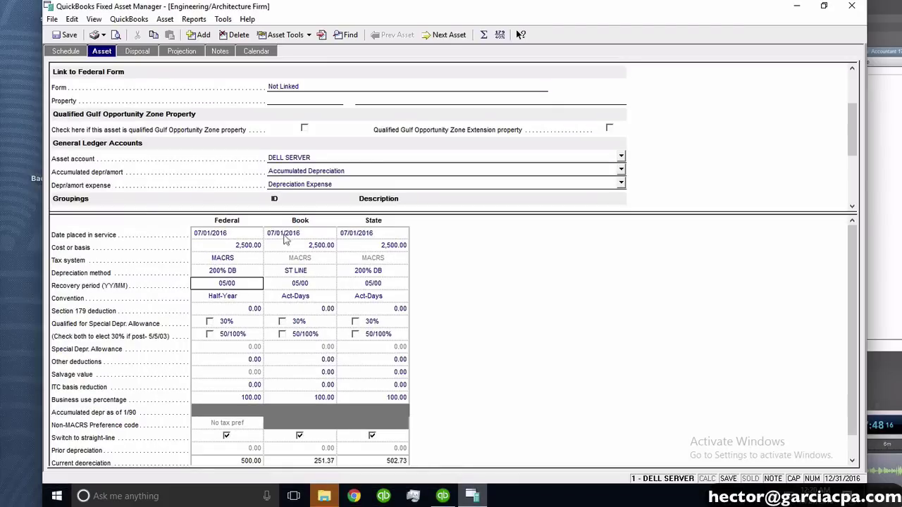
pyautogui.moveTo(224, 283); pyautogui.dragTo(208, 283)
pyautogui.click(310, 286)
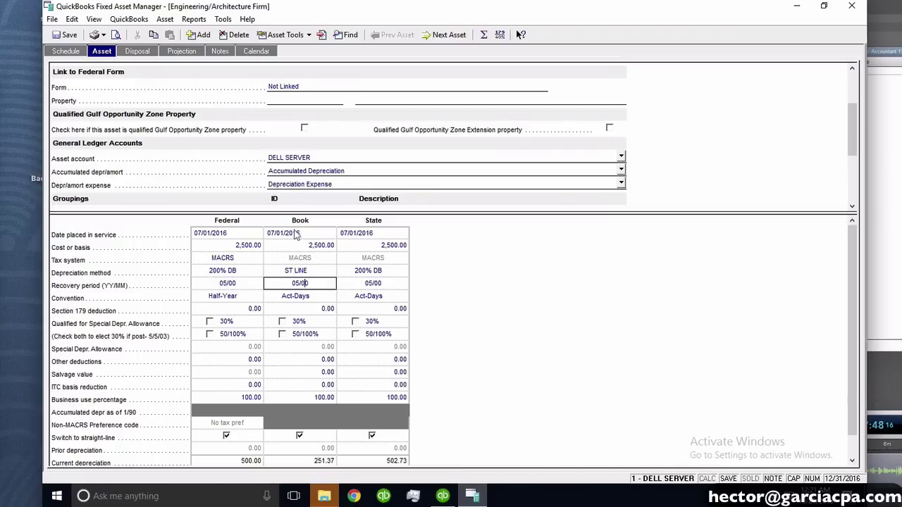
pyautogui.moveTo(300, 284); pyautogui.dragTo(288, 284)
pyautogui.write('03')
pyautogui.moveTo(302, 283); pyautogui.dragTo(314, 283)
pyautogui.hotkey('ctrl', '1')
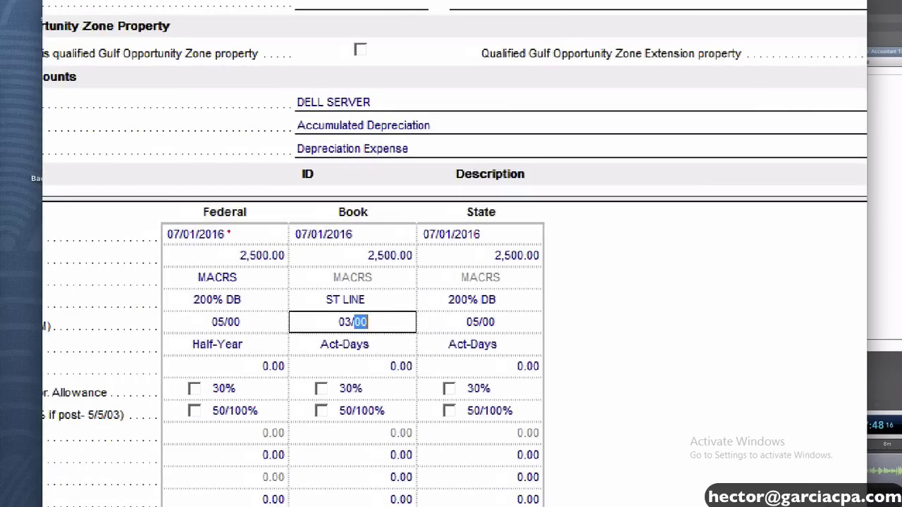
pyautogui.click(209, 198)
pyautogui.moveTo(231, 185)
pyautogui.mouseDown()
pyautogui.moveTo(186, 394)
pyautogui.moveTo(380, 176)
pyautogui.moveTo(196, 199)
pyautogui.mouseUp()
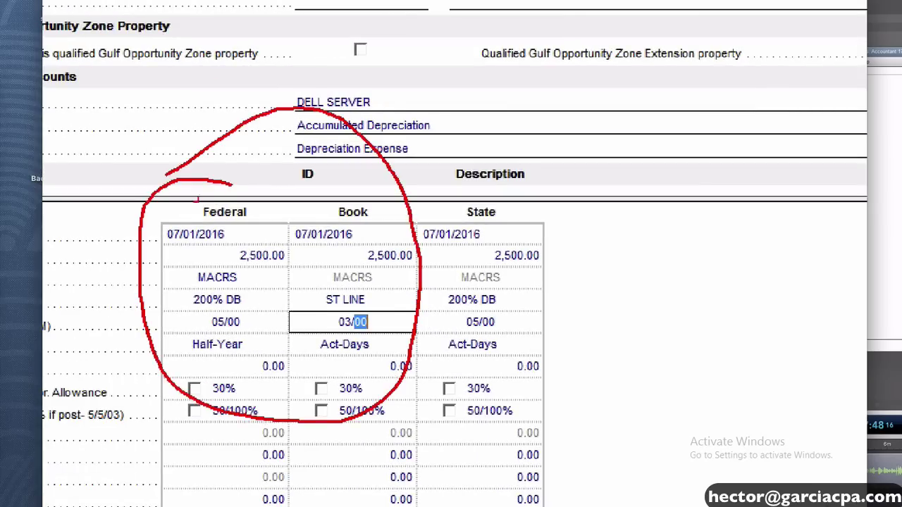
pyautogui.press('Escape')
# Set the Federal depreciation convention of the DELL SERVER to Mid-Qtr
pyautogui.click(236, 296)
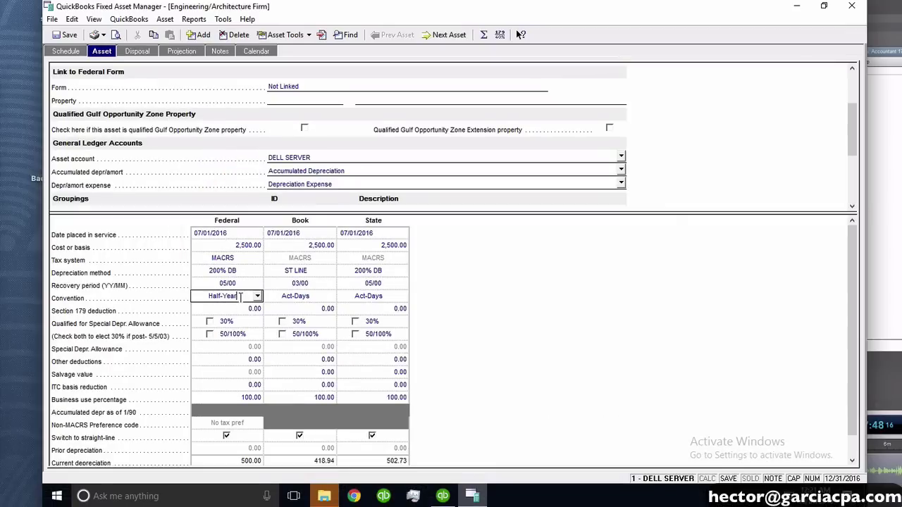
pyautogui.click(258, 297)
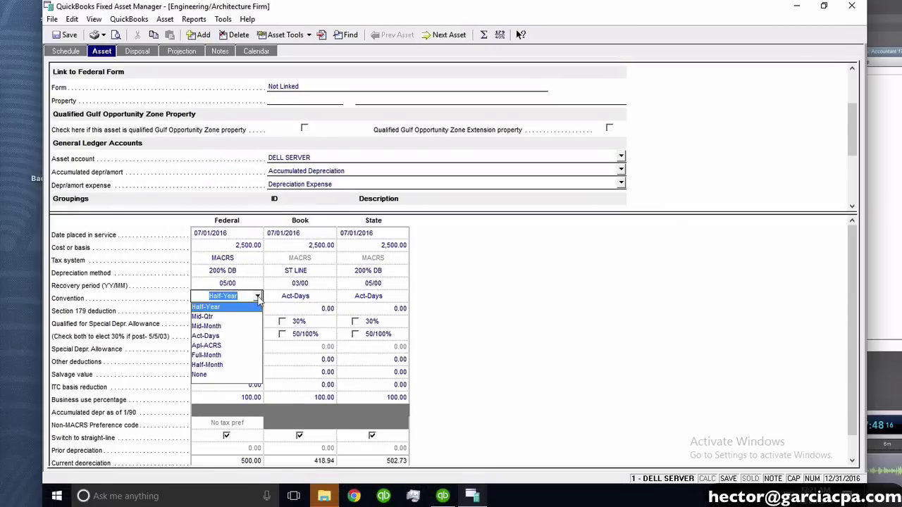
pyautogui.click(210, 318)
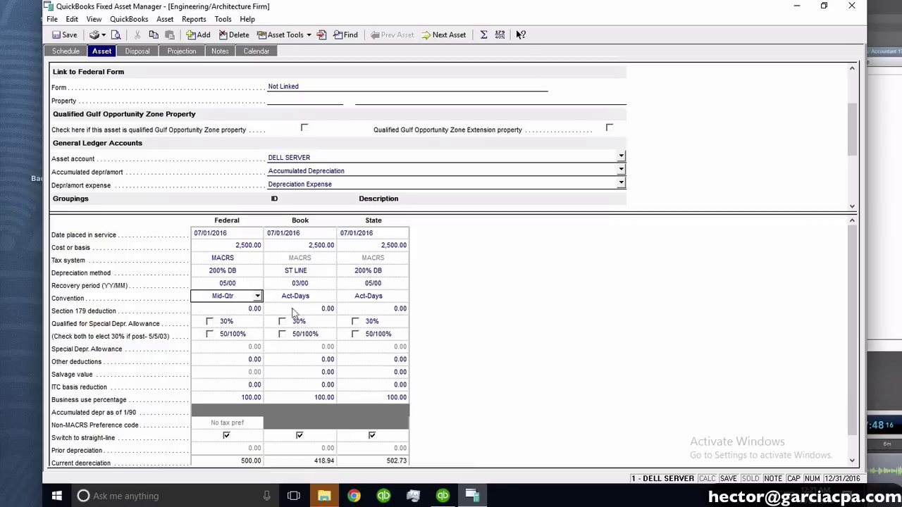
# Set the Book depreciation convention to Full-Month and check the current and accumulated depreciation amounts
pyautogui.click(324, 296)
pyautogui.click(330, 297)
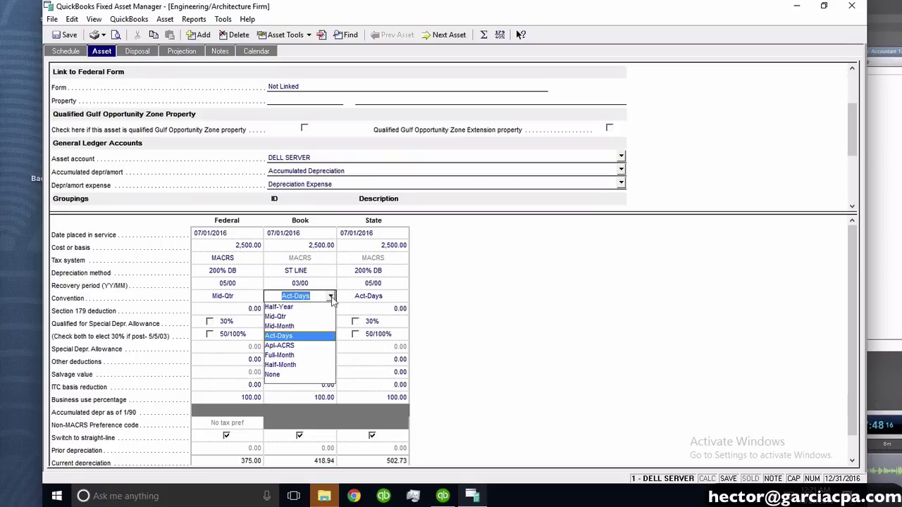
pyautogui.click(290, 355)
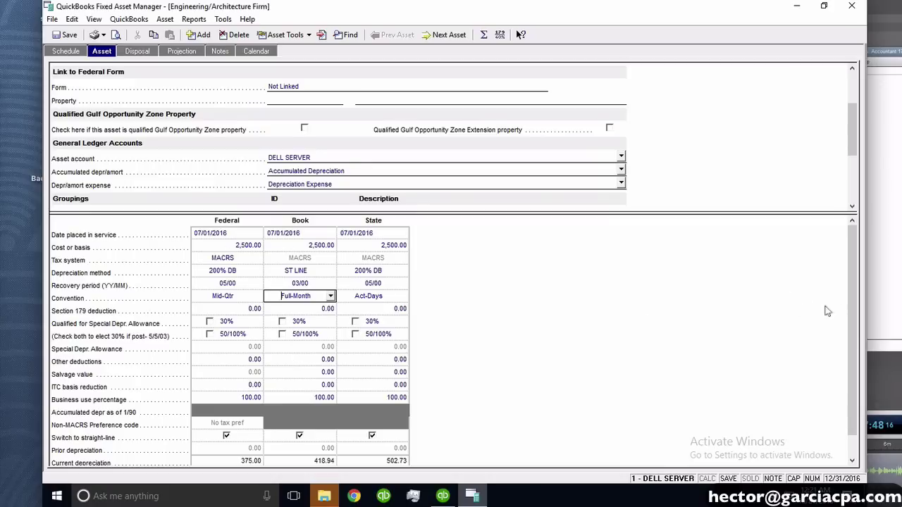
pyautogui.scroll(-2, 849, 303)
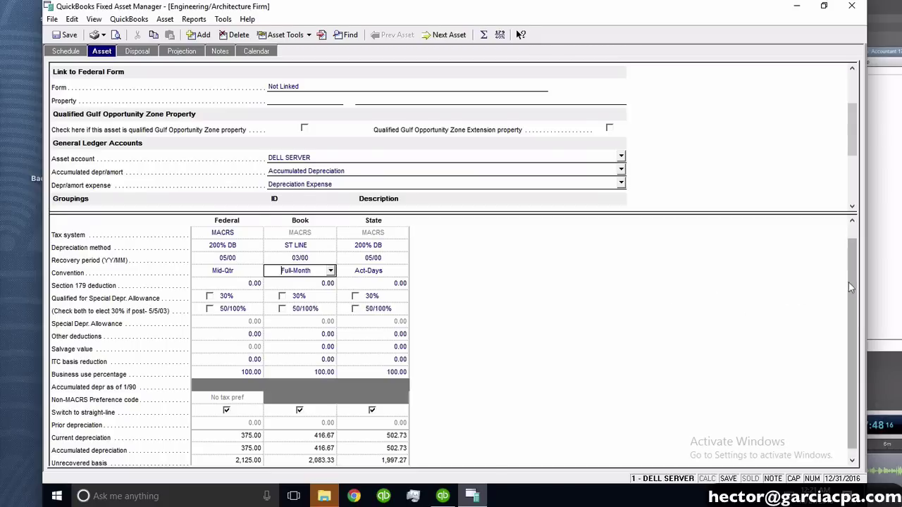
pyautogui.scroll(2, 849, 275)
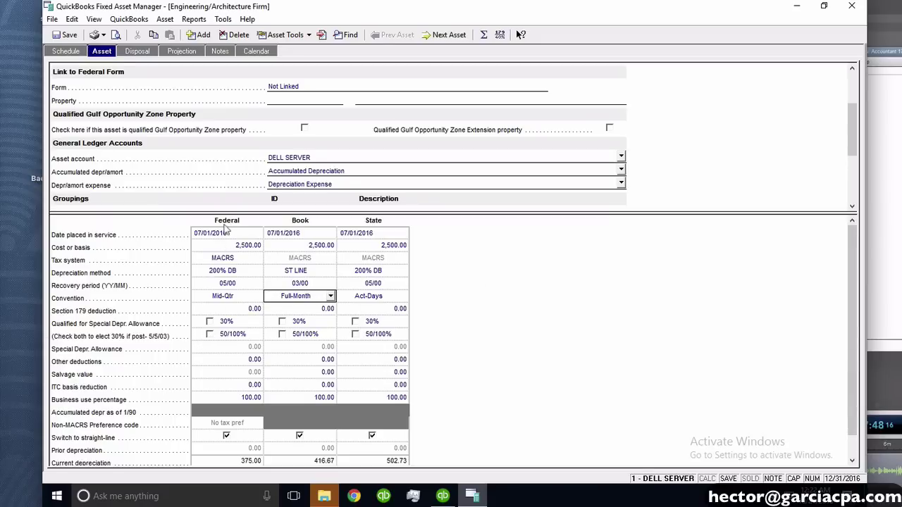
# Qualify the DELL SERVER for the 50/100% special depreciation allowance on the Federal basis and review the Federal depreciation amounts
pyautogui.click(209, 334)
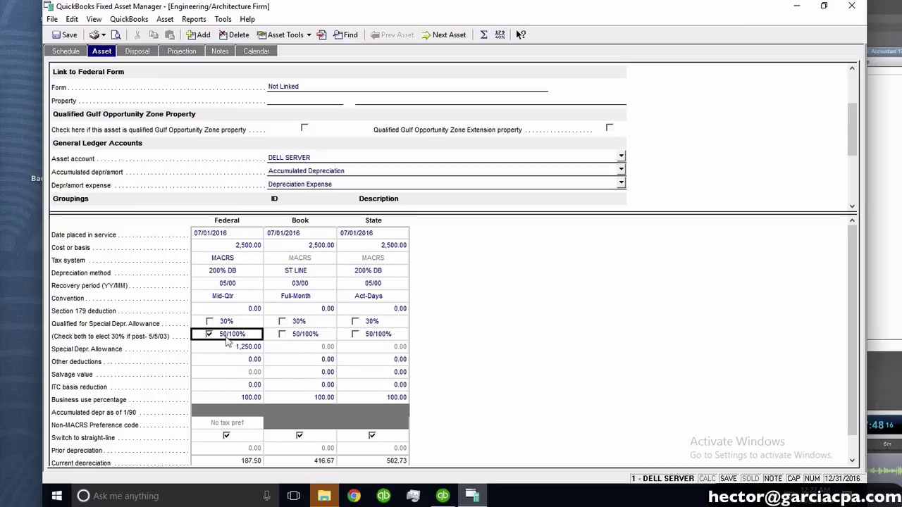
pyautogui.click(256, 347)
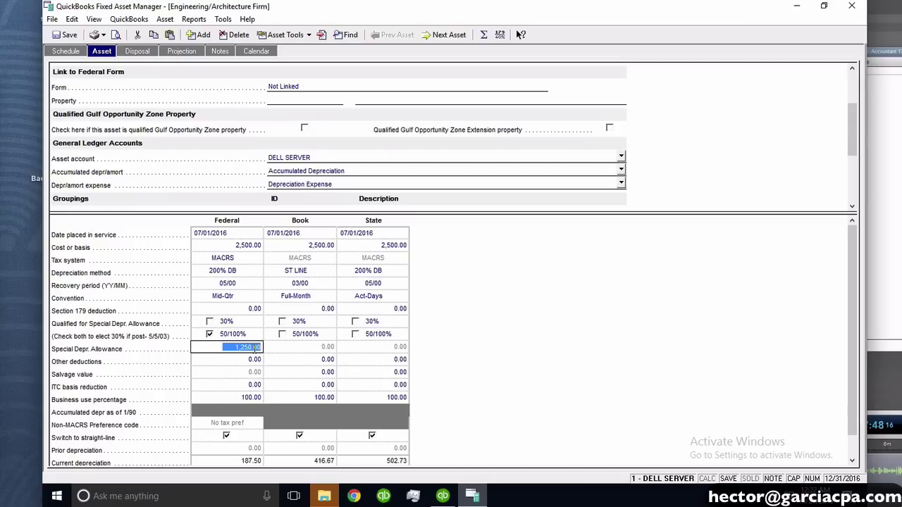
pyautogui.click(234, 247)
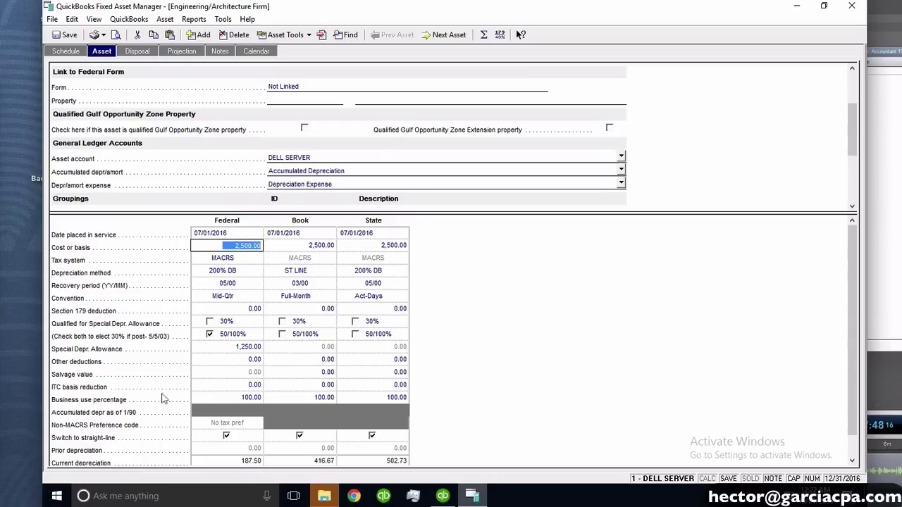
pyautogui.click(242, 398)
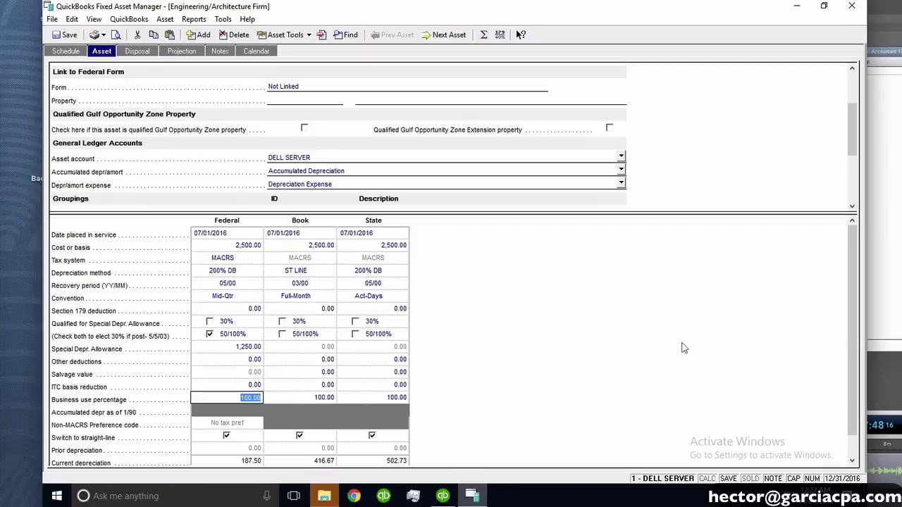
pyautogui.moveTo(850, 342); pyautogui.dragTo(858, 377)
pyautogui.scroll(1, 858, 377)
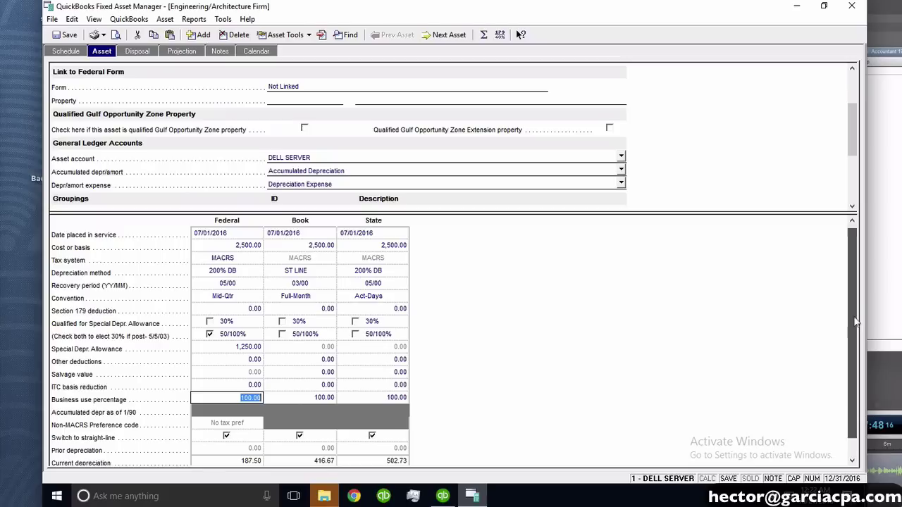
pyautogui.moveTo(856, 317); pyautogui.dragTo(857, 335)
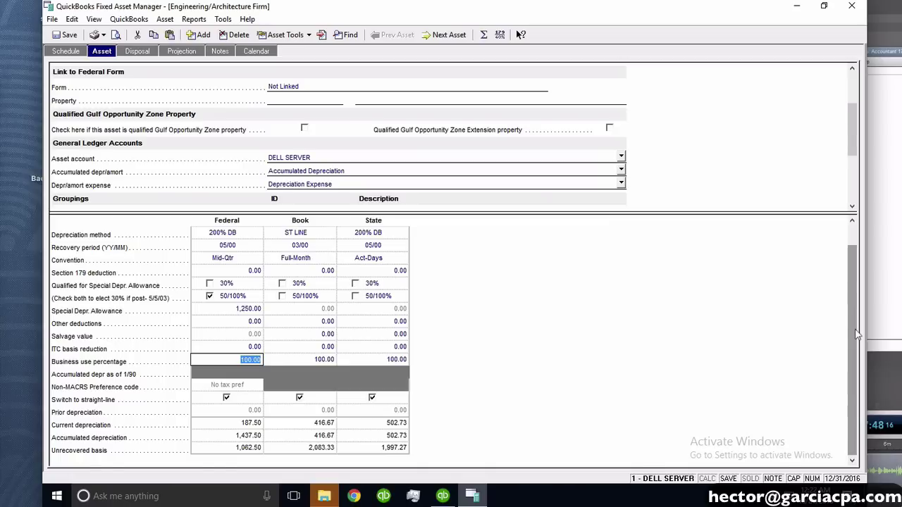
# Set the Book salvage value of the DELL SERVER to 600.00
pyautogui.click(251, 334)
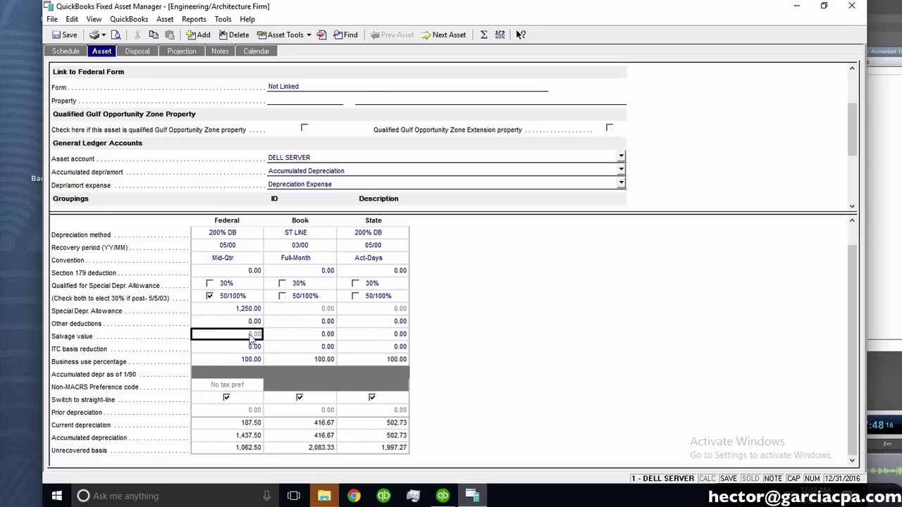
pyautogui.click(318, 335)
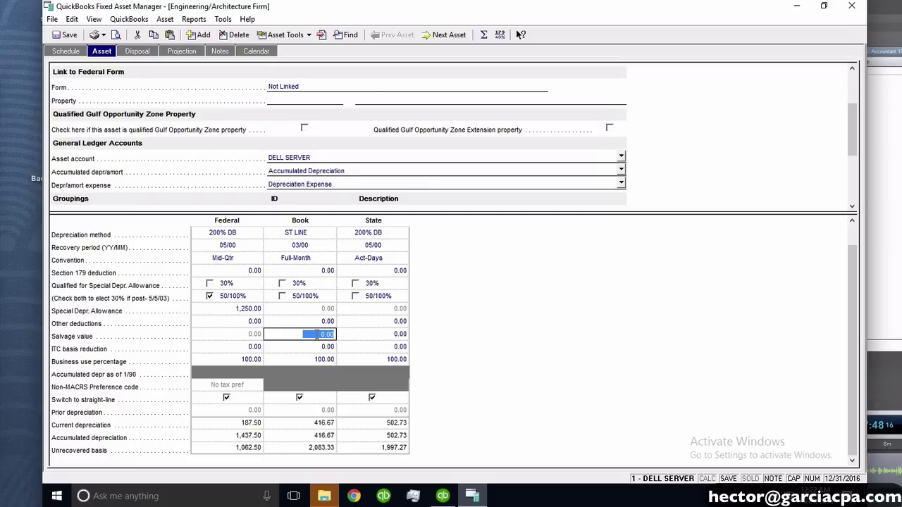
pyautogui.scroll(1, 334, 334)
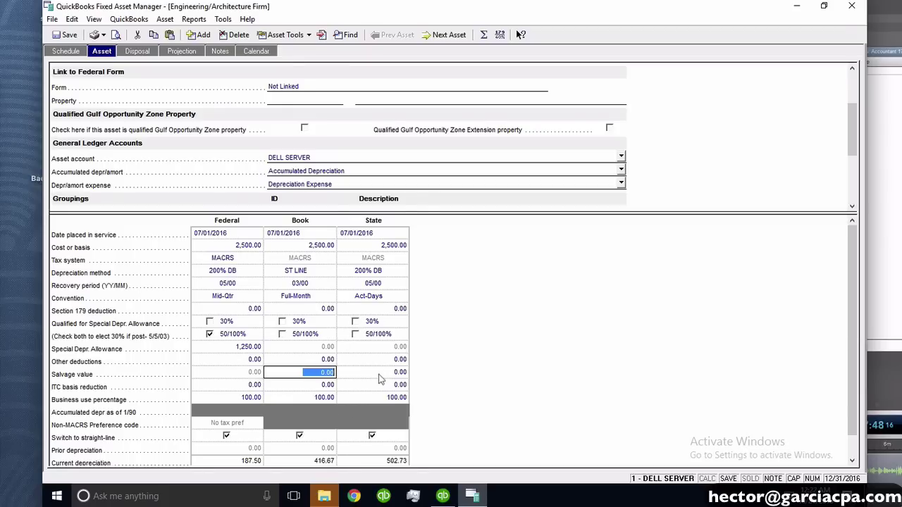
pyautogui.write('60')
pyautogui.press('Return')
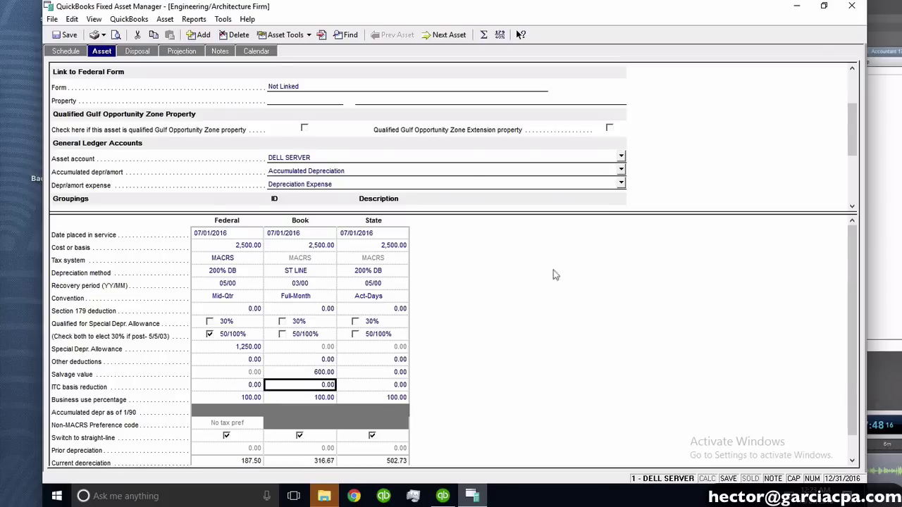
# Compare the Federal and Book cost basis, recovery period, salvage value, special allowance and current depreciation of the DELL SERVER
pyautogui.click(325, 373)
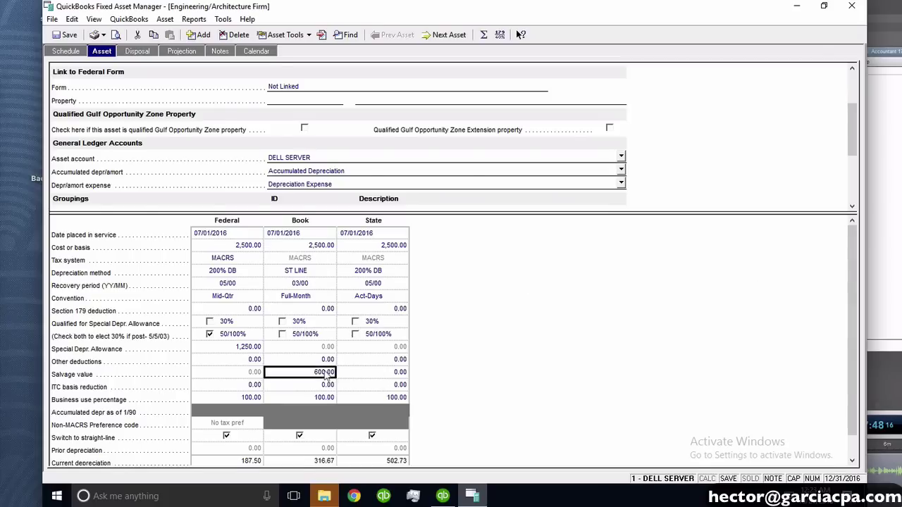
pyautogui.click(318, 251)
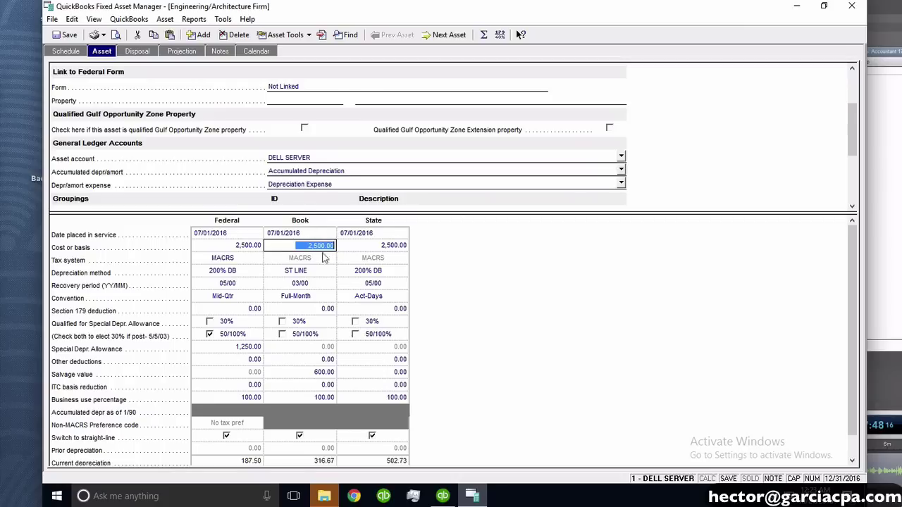
pyautogui.click(313, 285)
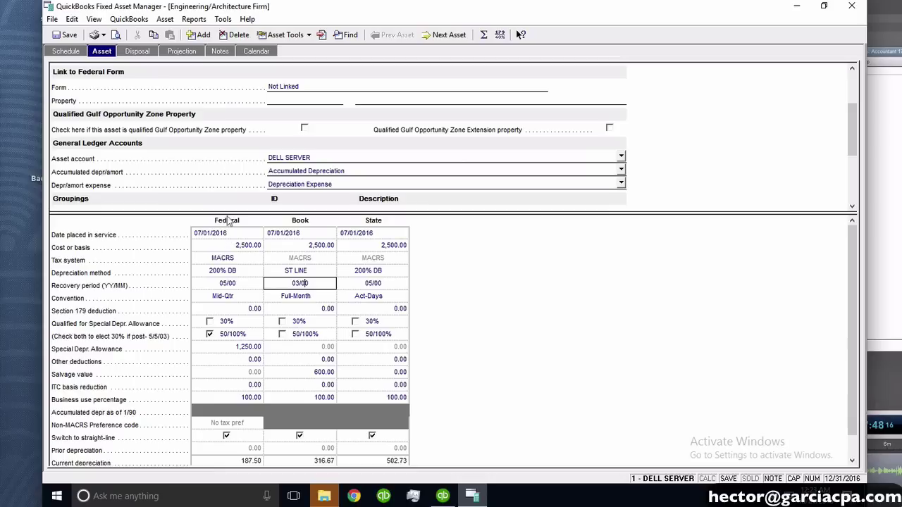
pyautogui.click(245, 243)
pyautogui.click(245, 244)
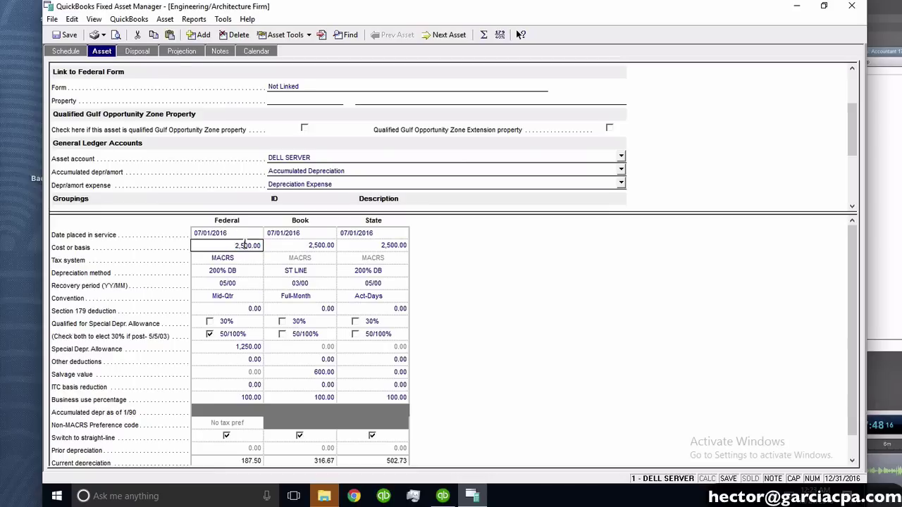
pyautogui.click(250, 348)
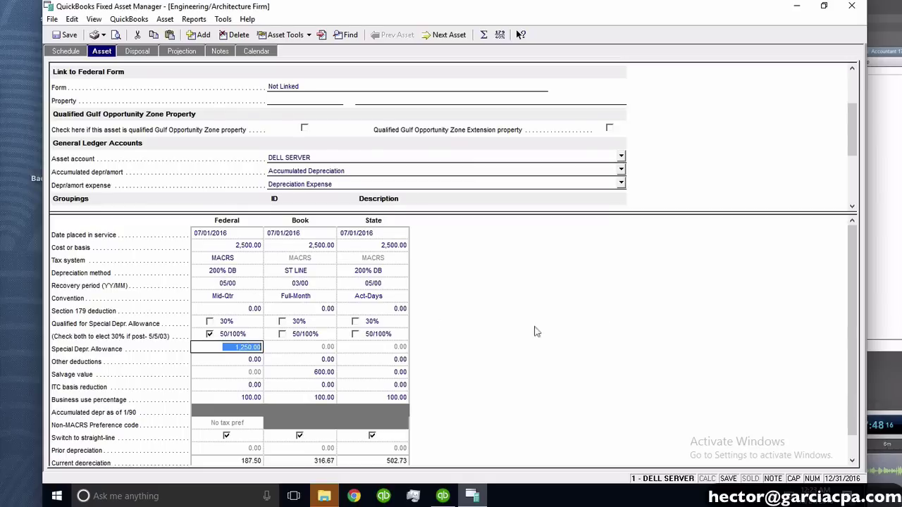
pyautogui.moveTo(854, 280); pyautogui.dragTo(858, 335)
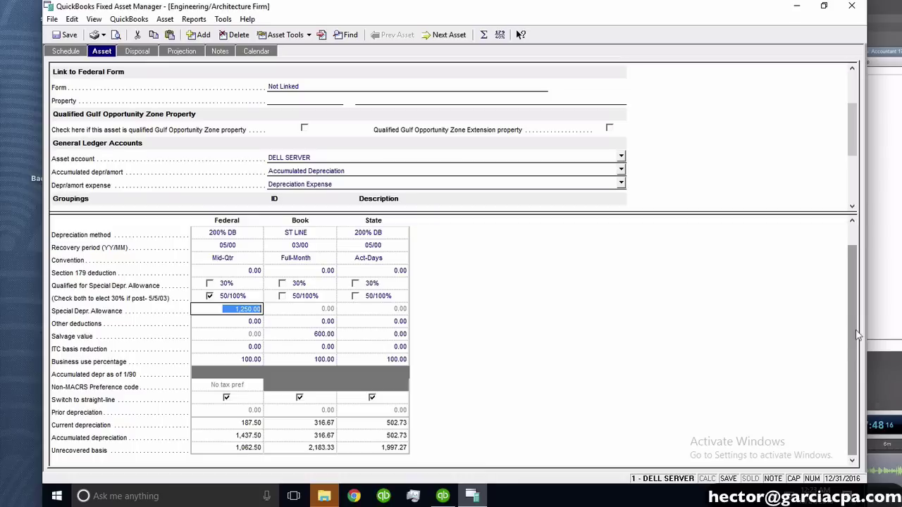
pyautogui.click(248, 423)
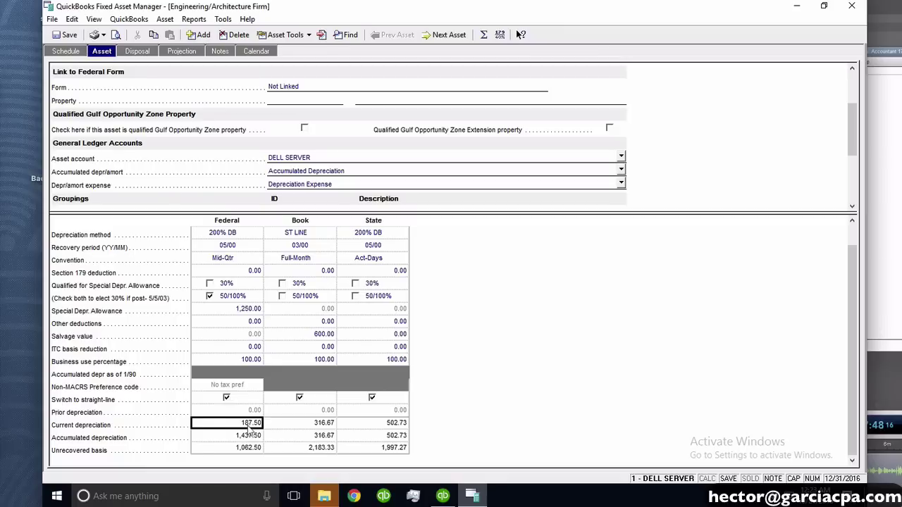
pyautogui.press('ctrl')
pyautogui.press('ctrl')
pyautogui.click(248, 308)
pyautogui.press('ctrl')
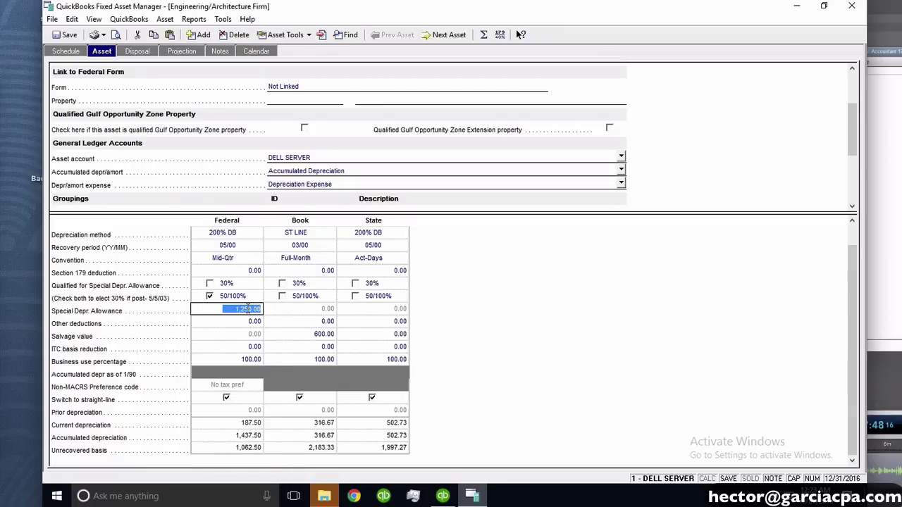
# Check the Book current depreciation and save the changes to the DELL SERVER asset
pyautogui.click(326, 425)
pyautogui.press('ctrl')
pyautogui.press('ctrl')
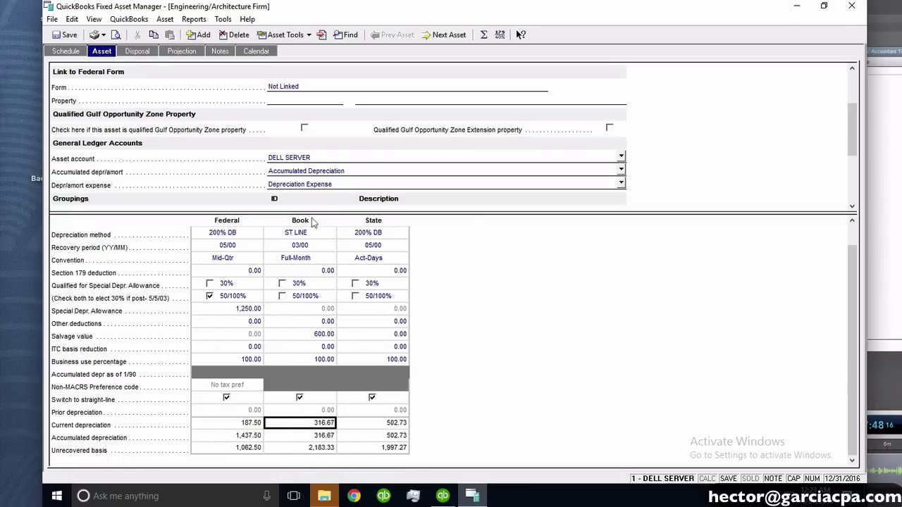
pyautogui.click(67, 37)
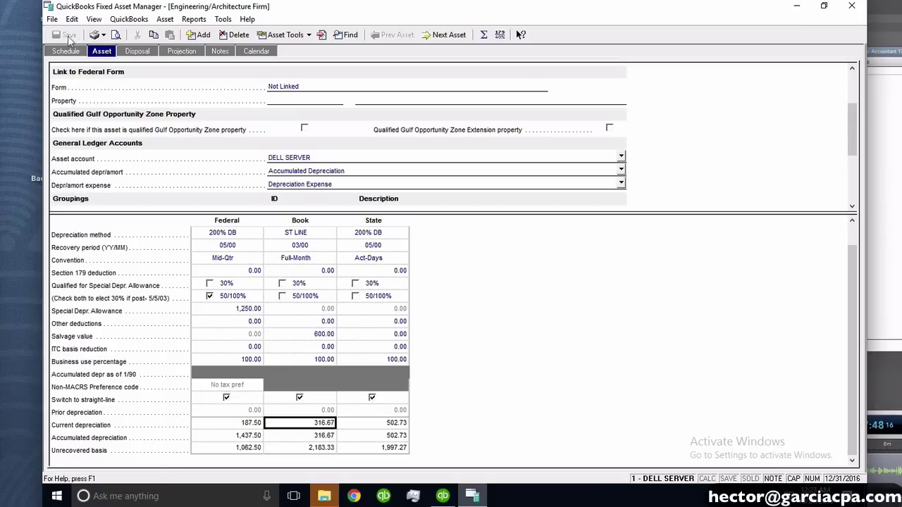
# Display the Depreciation Schedule by G/L Account Number report on the Federal basis, with depreciation through 12/31/2016 for all assets
pyautogui.click(194, 20)
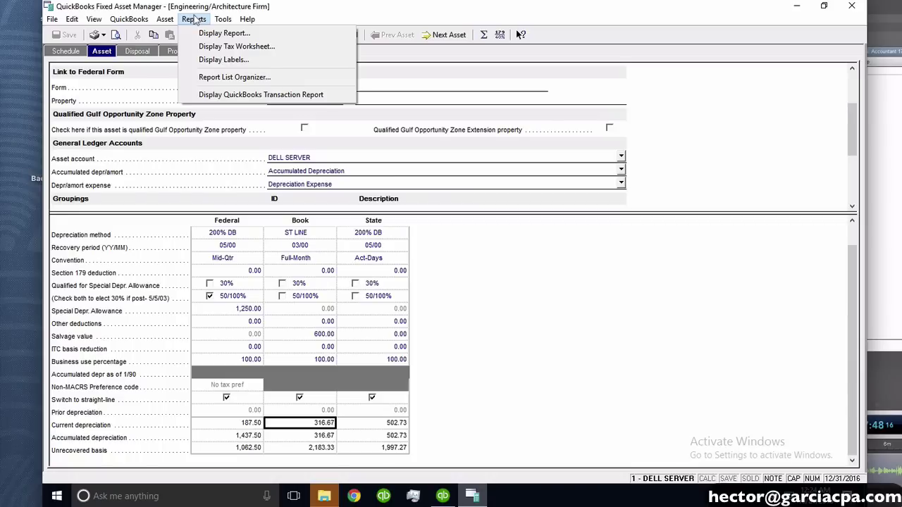
pyautogui.click(221, 33)
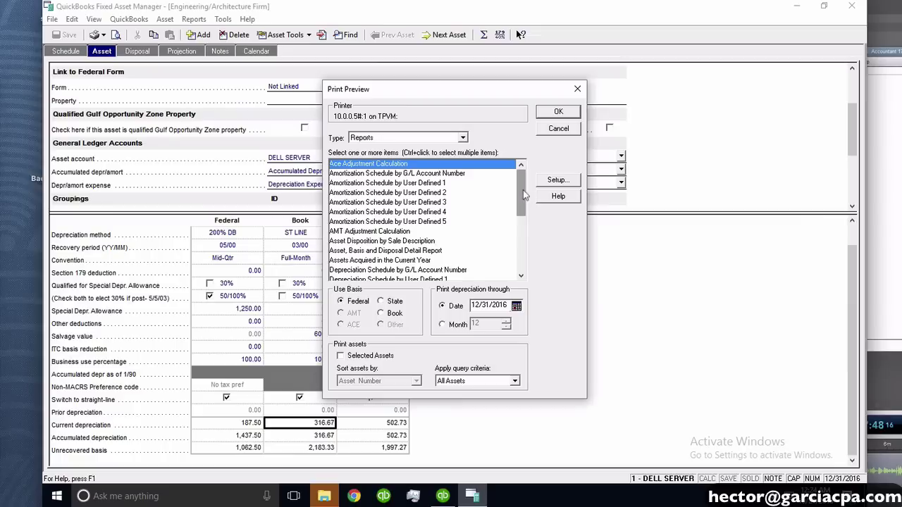
pyautogui.moveTo(524, 195); pyautogui.dragTo(524, 220)
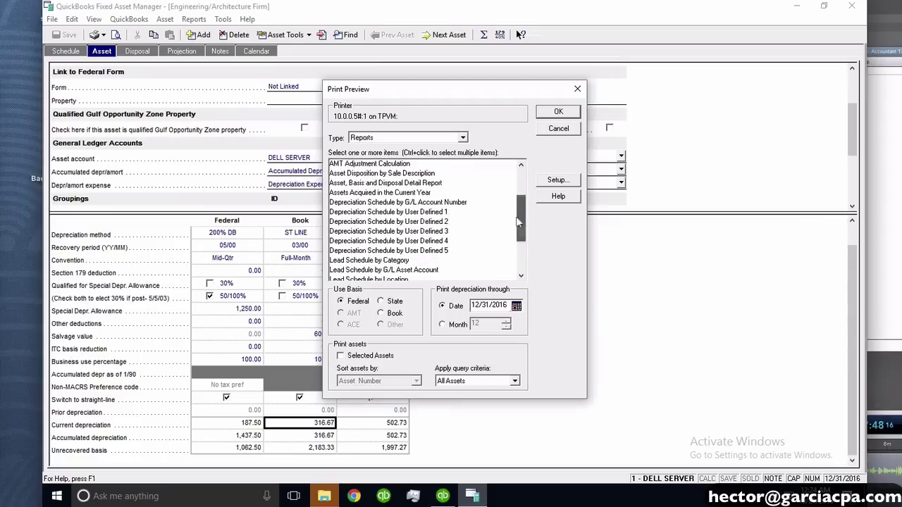
pyautogui.click(383, 215)
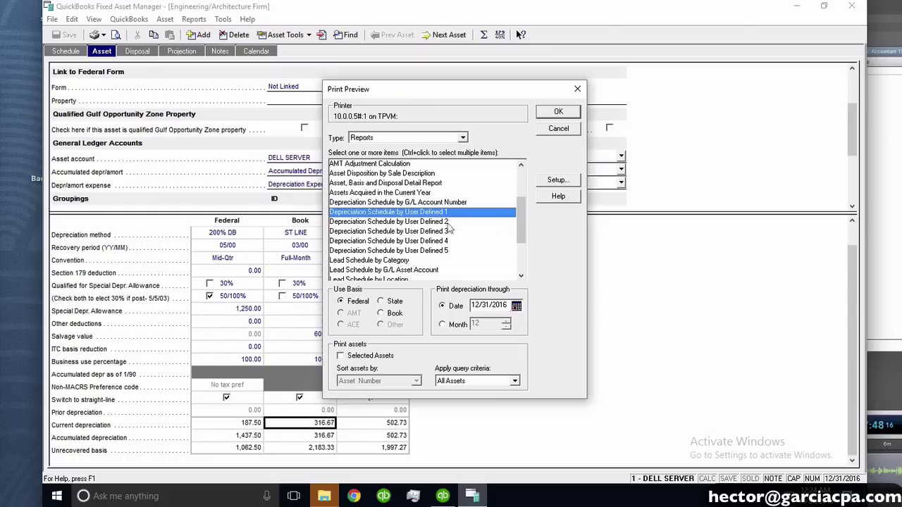
pyautogui.moveTo(519, 224)
pyautogui.mouseDown()
pyautogui.moveTo(525, 265)
pyautogui.moveTo(527, 222)
pyautogui.mouseUp()
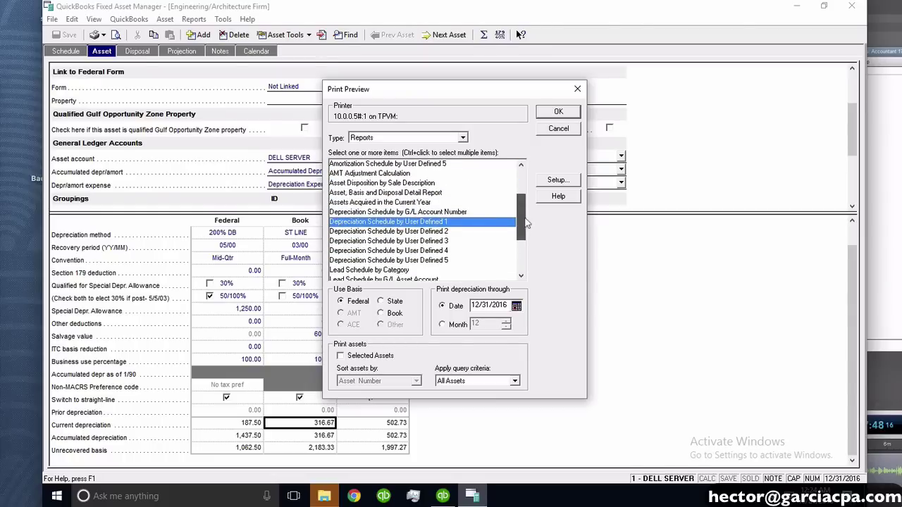
pyautogui.click(390, 213)
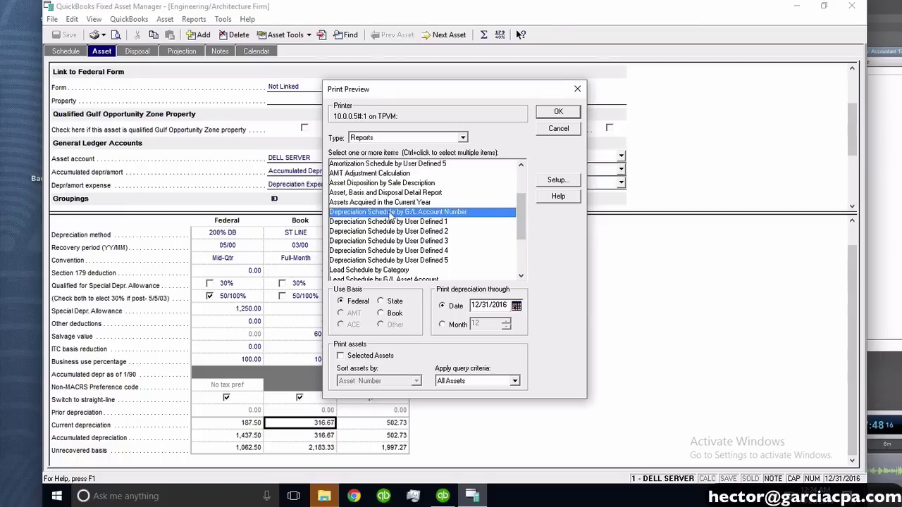
pyautogui.click(354, 304)
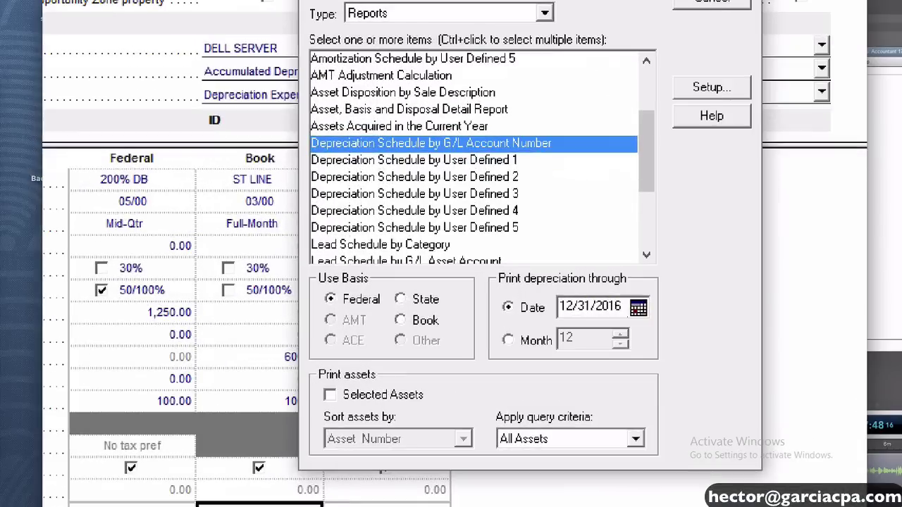
pyautogui.moveTo(460, 279)
pyautogui.mouseDown()
pyautogui.moveTo(340, 266)
pyautogui.moveTo(471, 380)
pyautogui.moveTo(424, 257)
pyautogui.mouseUp()
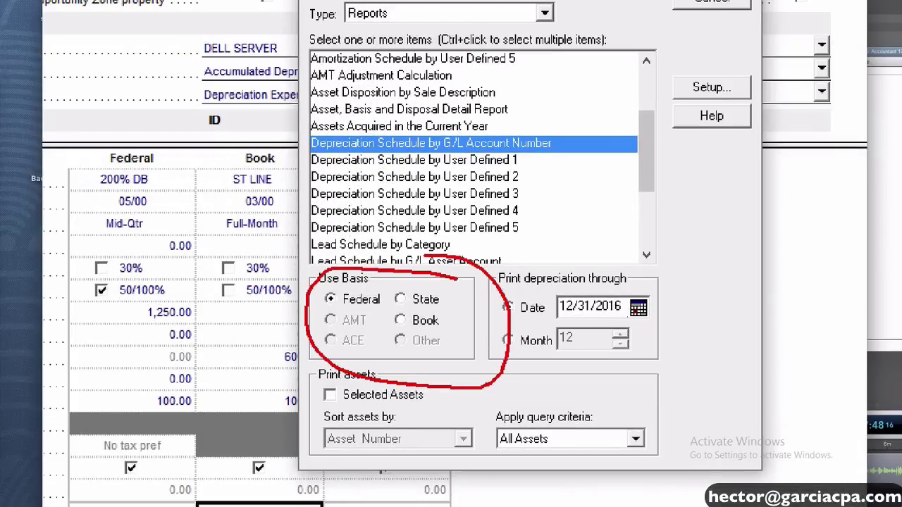
pyautogui.moveTo(318, 310)
pyautogui.mouseDown()
pyautogui.moveTo(381, 308)
pyautogui.moveTo(438, 327)
pyautogui.mouseUp()
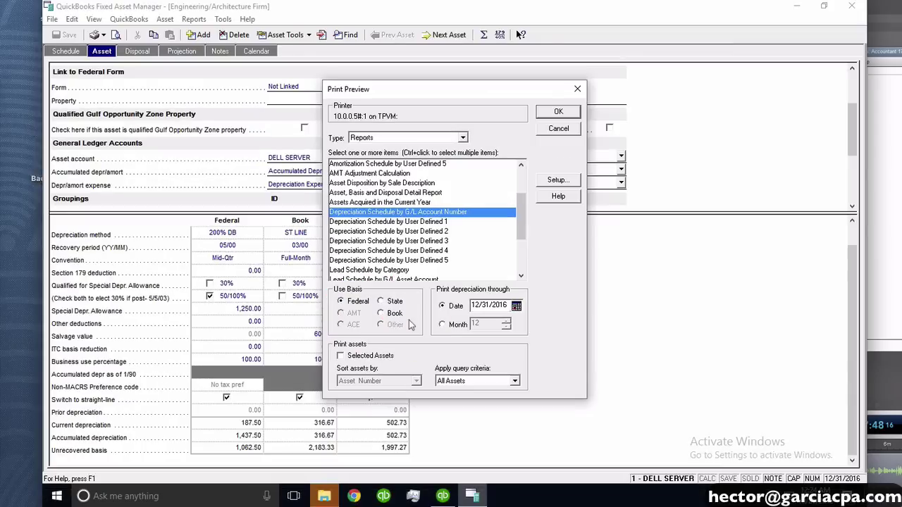
pyautogui.click(558, 114)
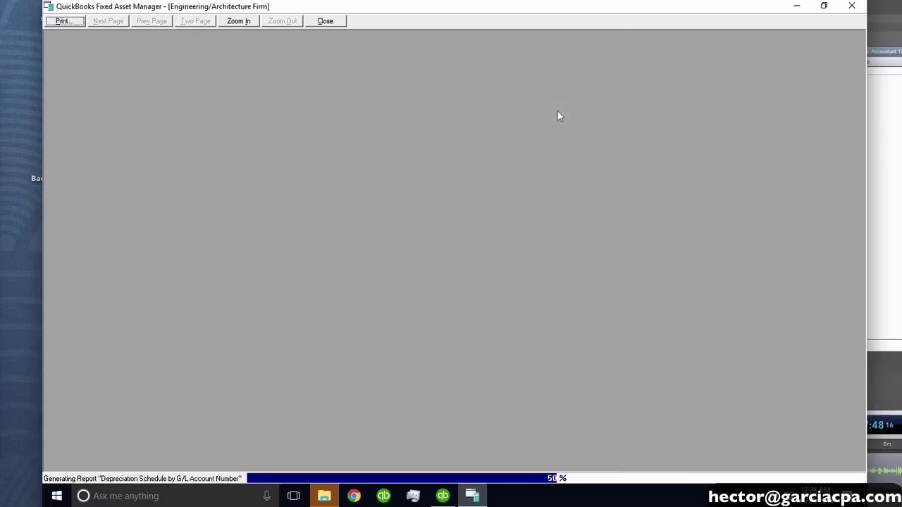
# Examine the cost and current depreciation of the TOYOTA TRUCK and DELL SERVER in the depreciation schedule
pyautogui.click(443, 98)
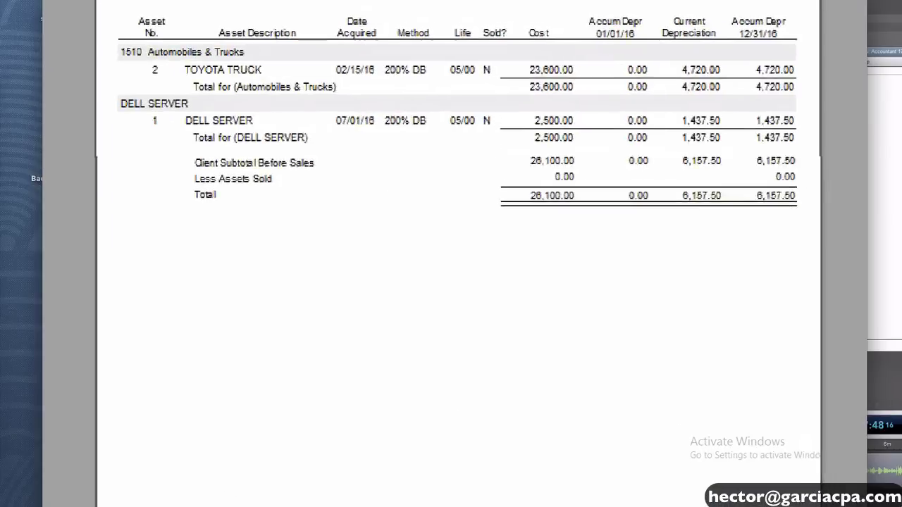
pyautogui.click(481, 134)
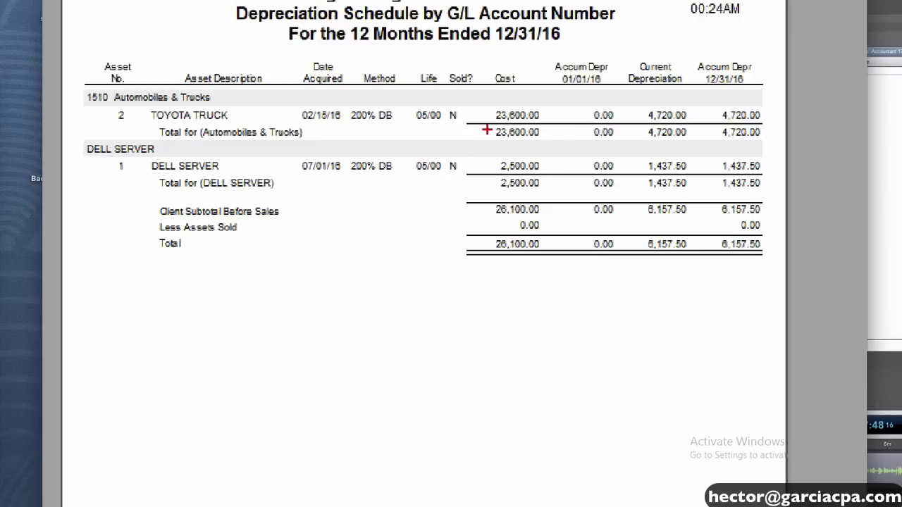
pyautogui.moveTo(555, 106)
pyautogui.mouseDown()
pyautogui.moveTo(520, 98)
pyautogui.moveTo(564, 140)
pyautogui.moveTo(558, 105)
pyautogui.mouseUp()
pyautogui.moveTo(674, 97)
pyautogui.mouseDown()
pyautogui.moveTo(685, 167)
pyautogui.moveTo(646, 90)
pyautogui.mouseUp()
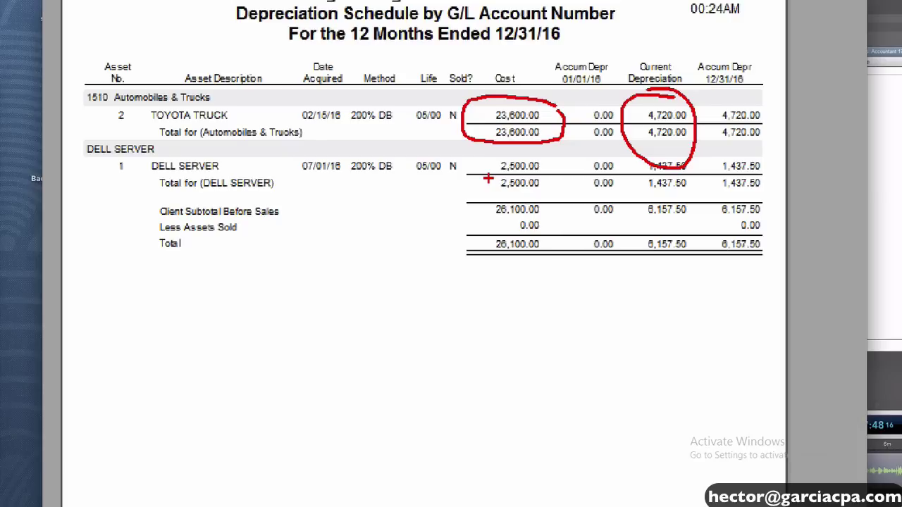
pyautogui.press('Escape')
pyautogui.hotkey('ctrl', '1')
pyautogui.click(658, 153)
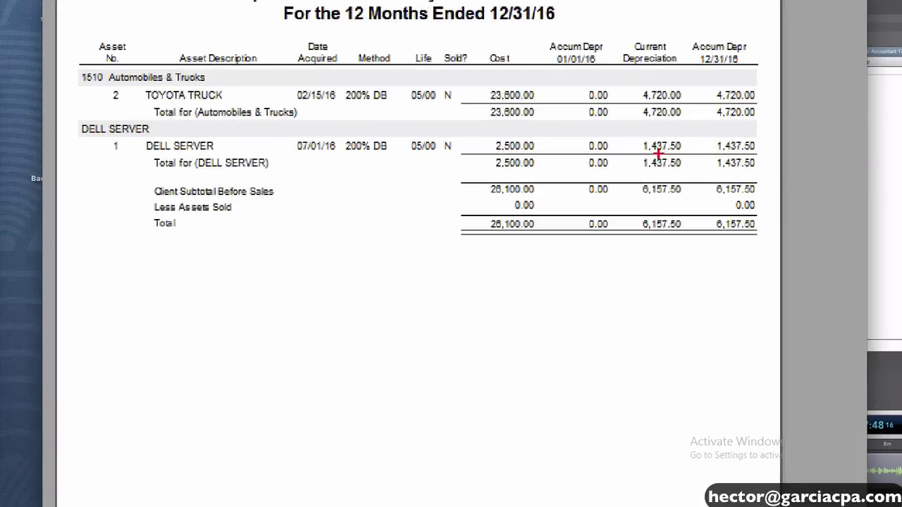
pyautogui.moveTo(694, 149)
pyautogui.mouseDown()
pyautogui.moveTo(650, 129)
pyautogui.moveTo(626, 167)
pyautogui.moveTo(698, 162)
pyautogui.moveTo(695, 142)
pyautogui.mouseUp()
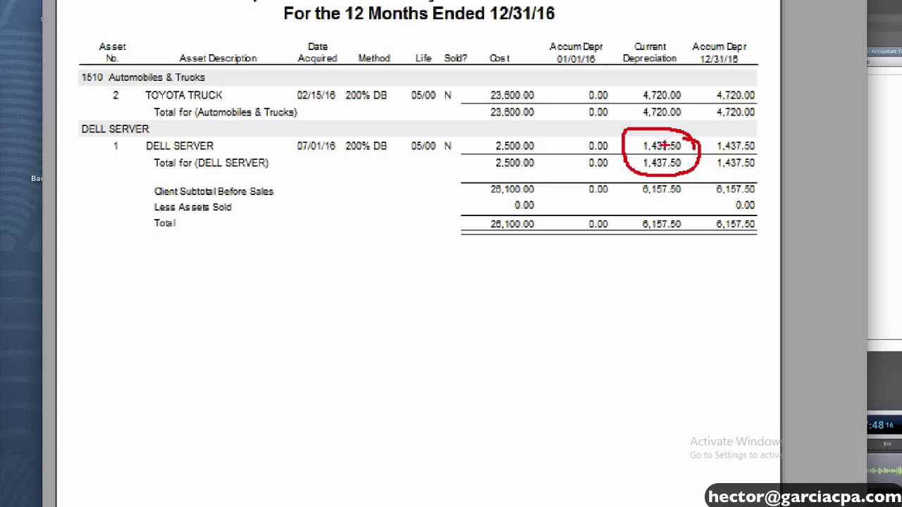
# Close the depreciation schedule report and open the TOYOTA TRUCK asset's details from the asset schedule
pyautogui.press('Escape')
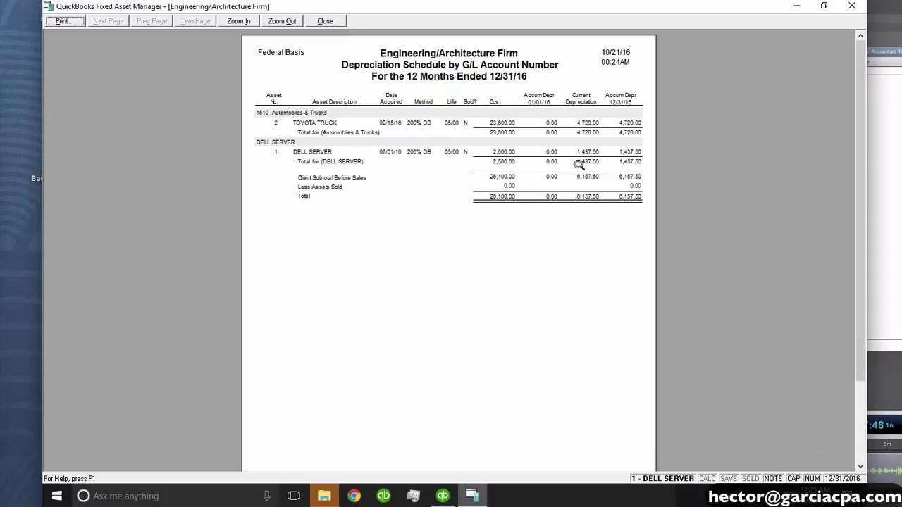
pyautogui.click(325, 21)
pyautogui.click(64, 53)
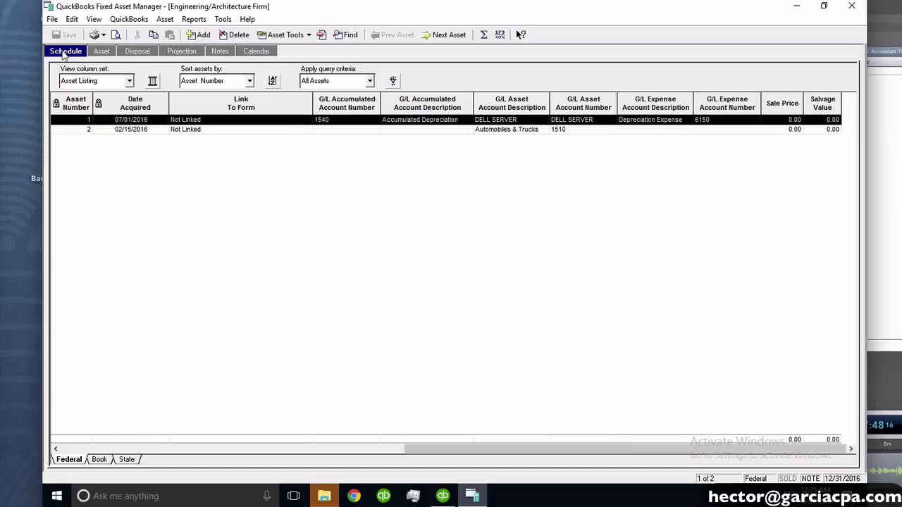
pyautogui.click(520, 131)
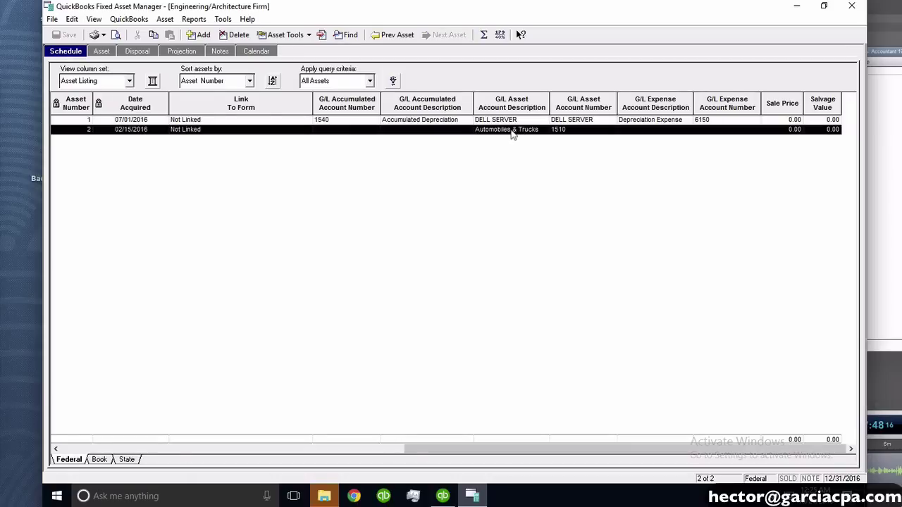
pyautogui.doubleClick(515, 133)
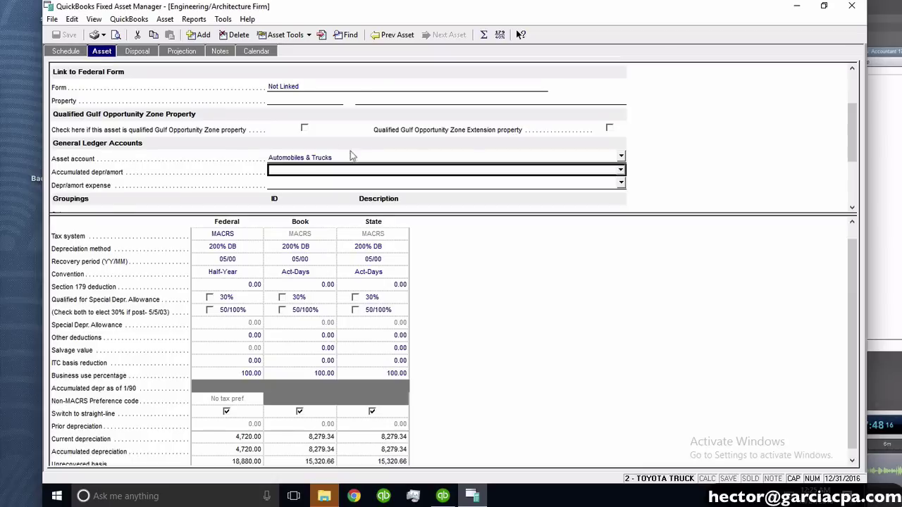
# Examine the TOYOTA TRUCK's general asset information and its general ledger account assignments
pyautogui.moveTo(854, 127); pyautogui.dragTo(854, 88)
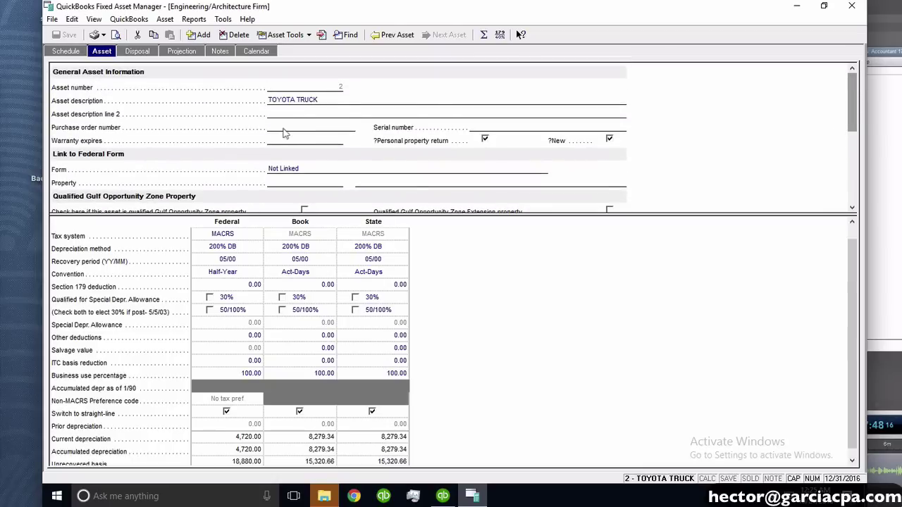
pyautogui.hotkey('ctrl', '1')
pyautogui.click(295, 107)
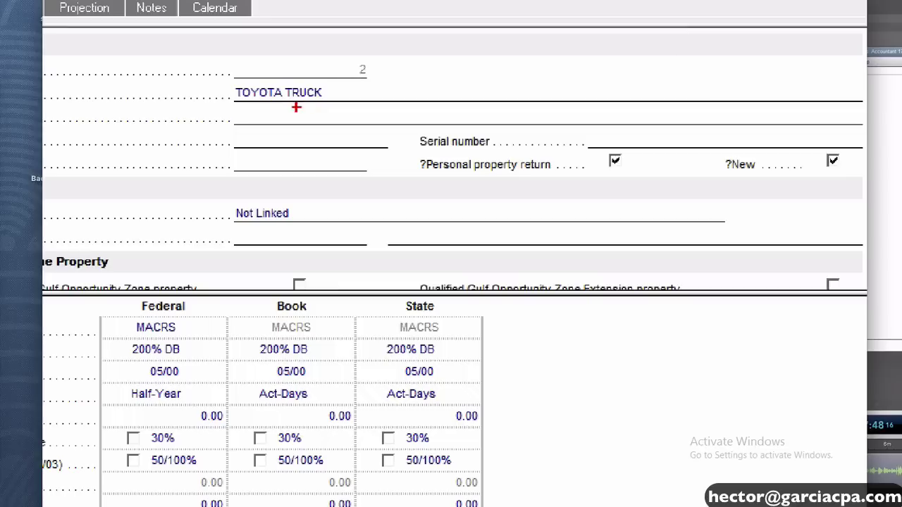
pyautogui.moveTo(276, 108)
pyautogui.mouseDown()
pyautogui.moveTo(258, 113)
pyautogui.moveTo(270, 126)
pyautogui.moveTo(367, 131)
pyautogui.mouseUp()
pyautogui.moveTo(342, 160); pyautogui.dragTo(471, 140)
pyautogui.press('Escape')
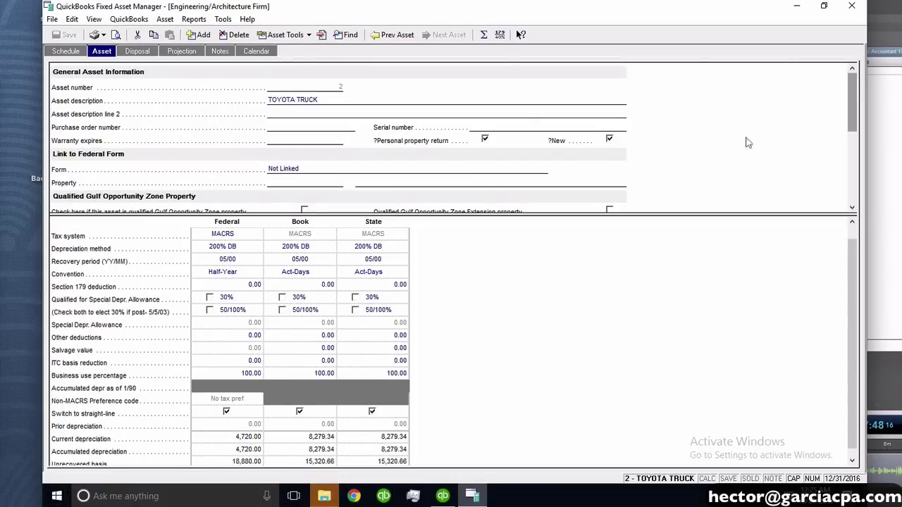
pyautogui.moveTo(853, 123); pyautogui.dragTo(853, 176)
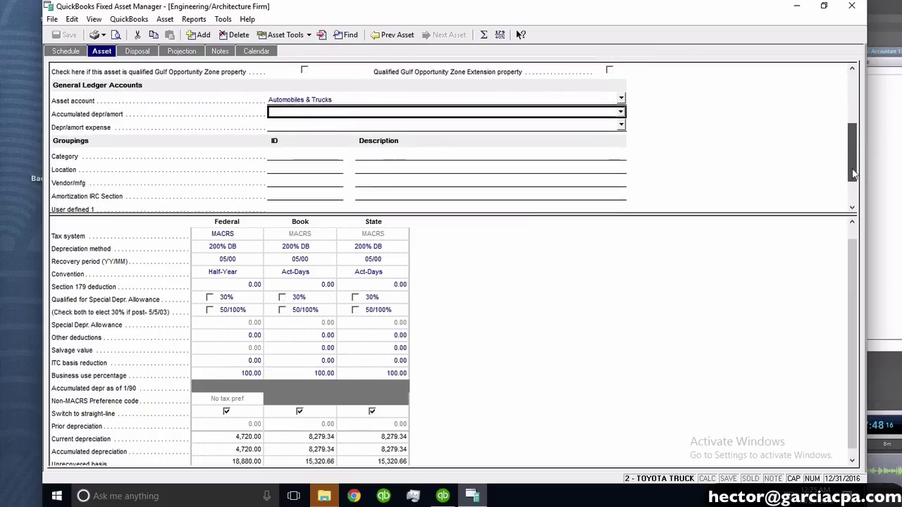
# Assign Accumulated Depreciation as the Toyota truck's accumulated depreciation account and Depreciation Expense as its depreciation expense account
pyautogui.click(620, 112)
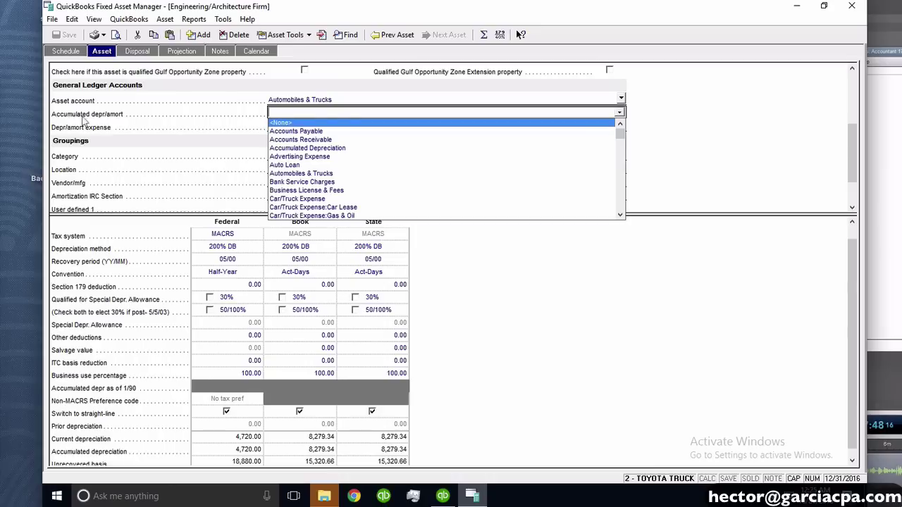
pyautogui.click(332, 151)
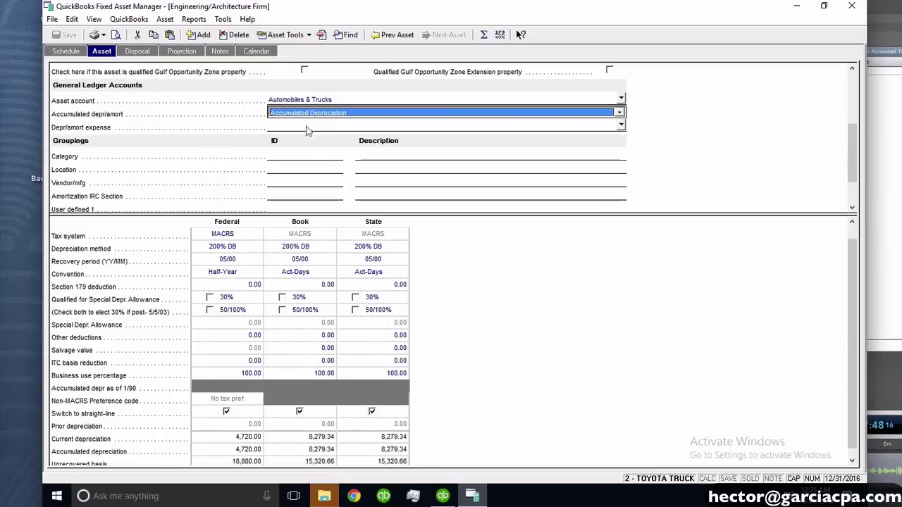
pyautogui.click(307, 127)
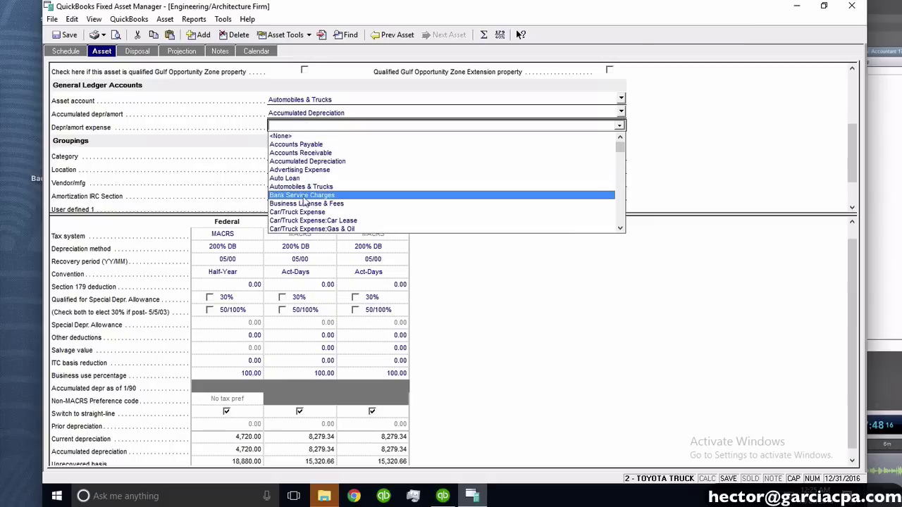
pyautogui.scroll(-4, 394, 163)
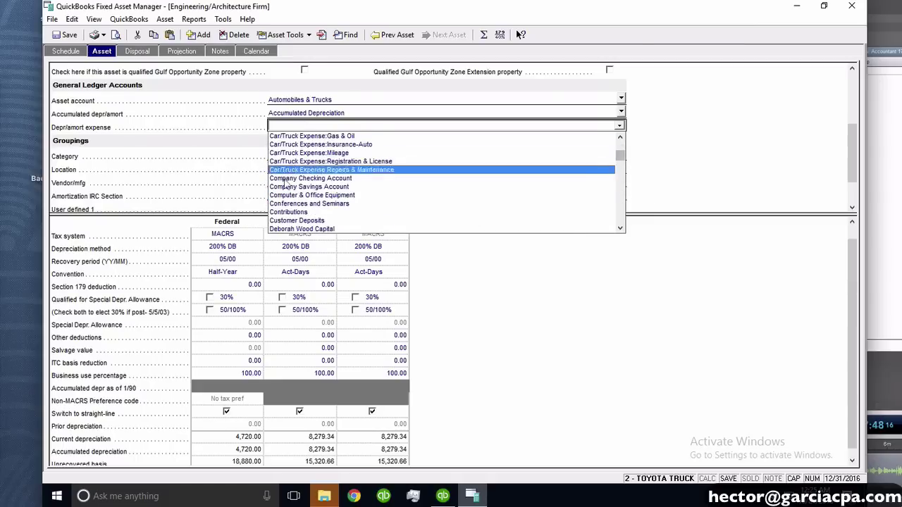
pyautogui.scroll(-4, 331, 179)
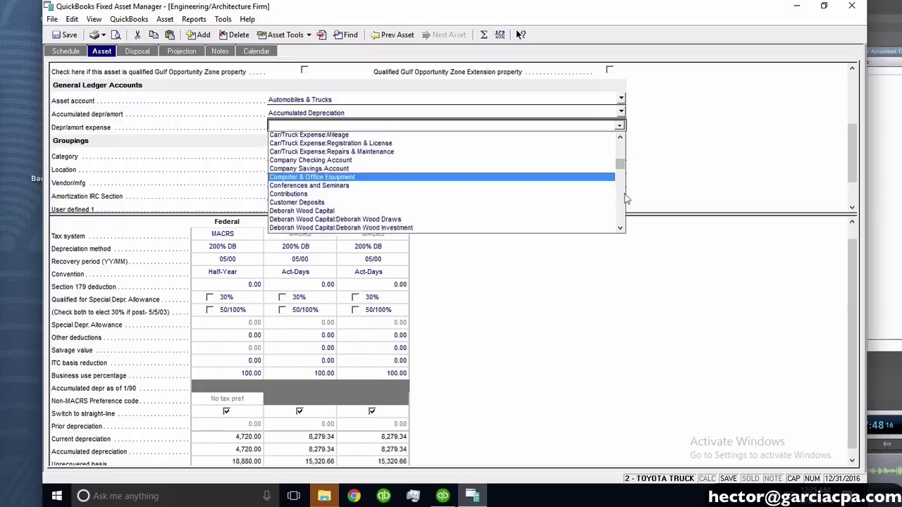
pyautogui.click(314, 180)
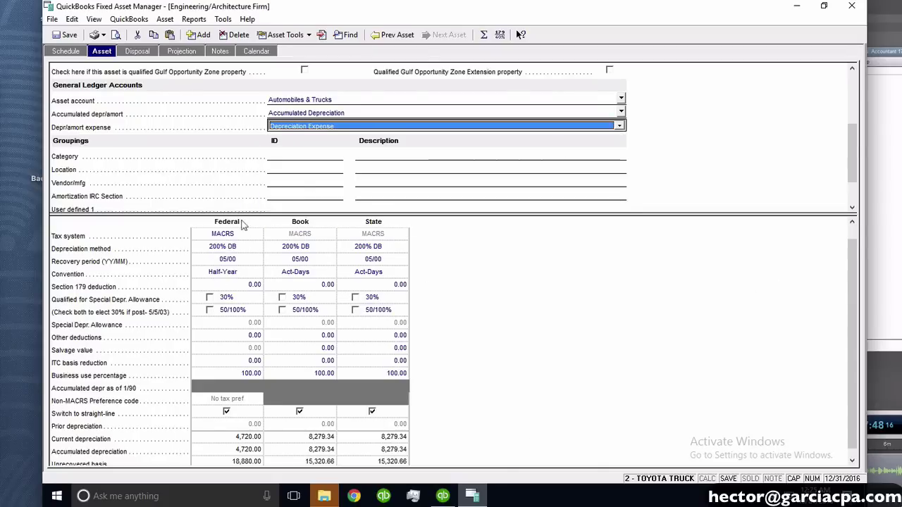
# Set the Toyota truck's Book recovery period to 07/00
pyautogui.moveTo(246, 214); pyautogui.dragTo(247, 165)
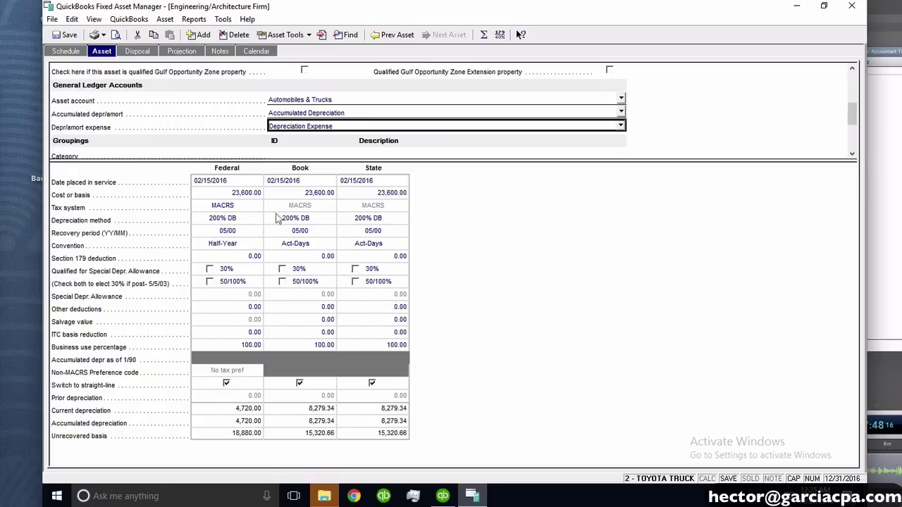
pyautogui.click(296, 233)
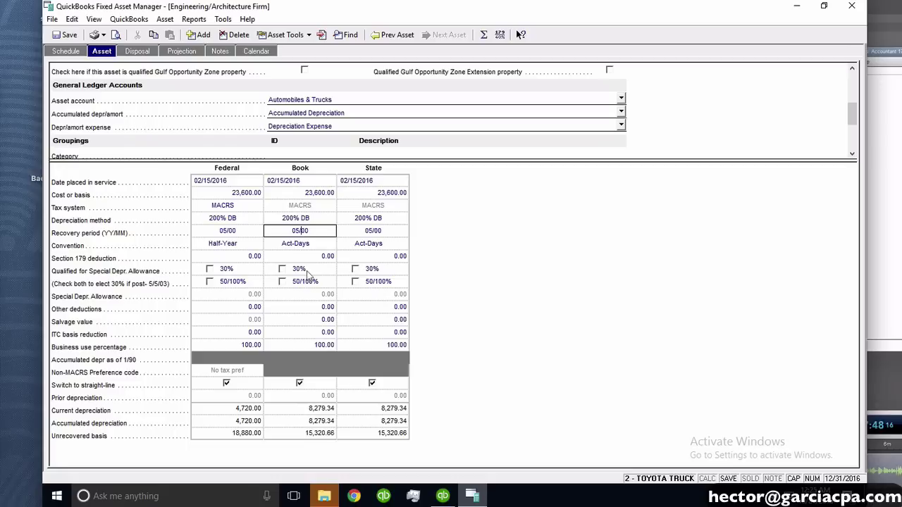
pyautogui.press('BackSpace')
pyautogui.write('0')
pyautogui.press('Return')
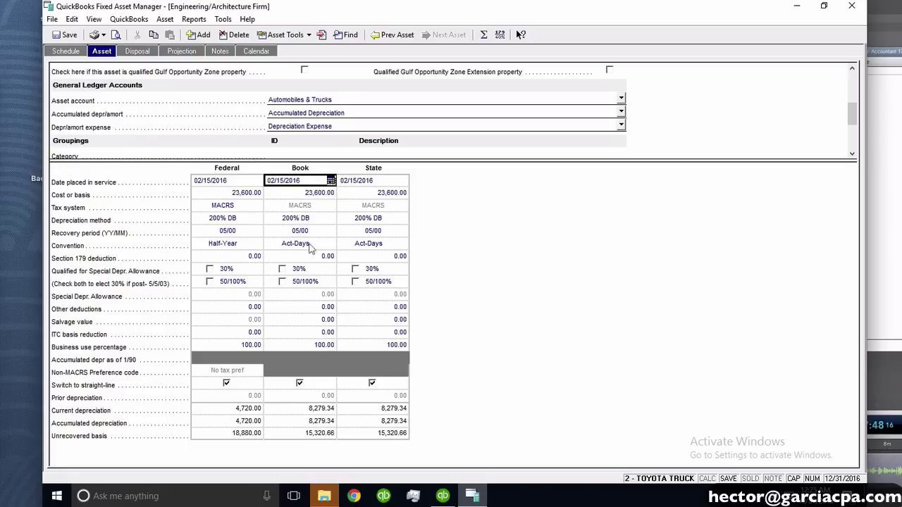
pyautogui.click(292, 220)
pyautogui.click(299, 232)
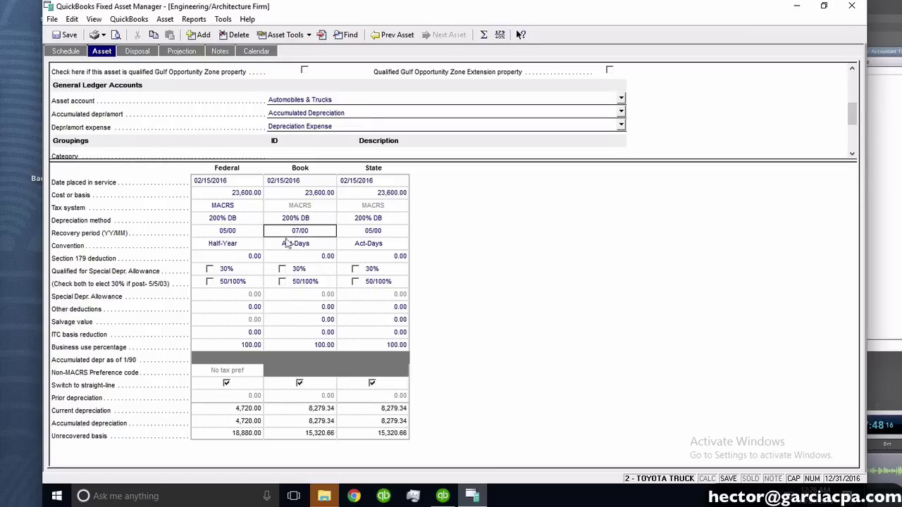
pyautogui.click(243, 233)
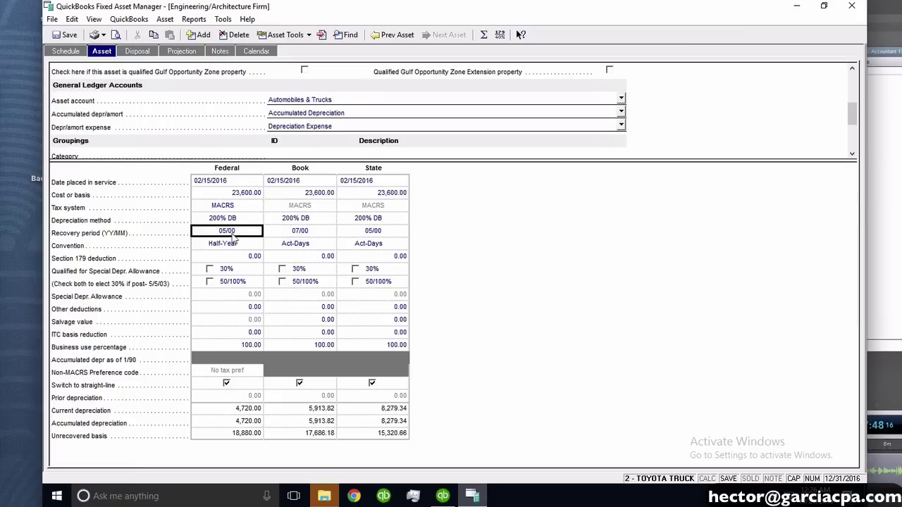
# Set the depreciation method to ST LINE for the Book basis and to 200% AUTO for the Federal basis
pyautogui.click(314, 219)
pyautogui.click(330, 218)
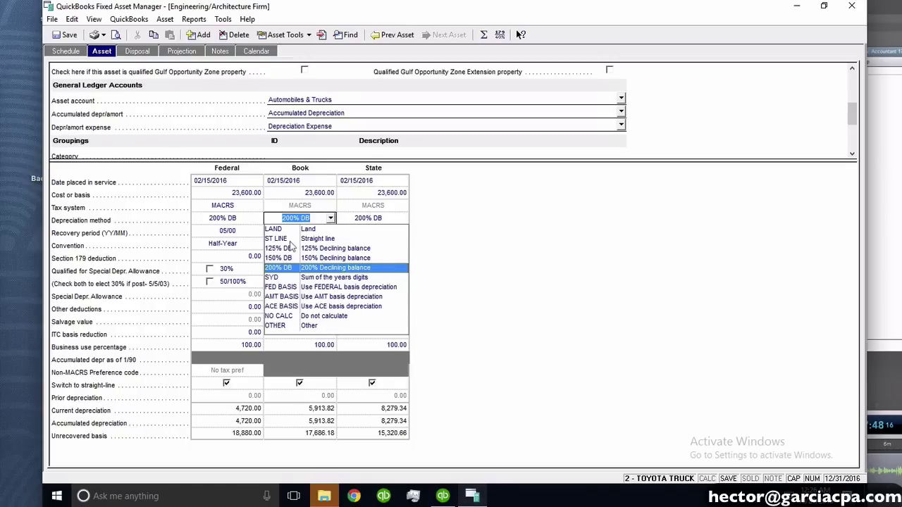
pyautogui.click(290, 239)
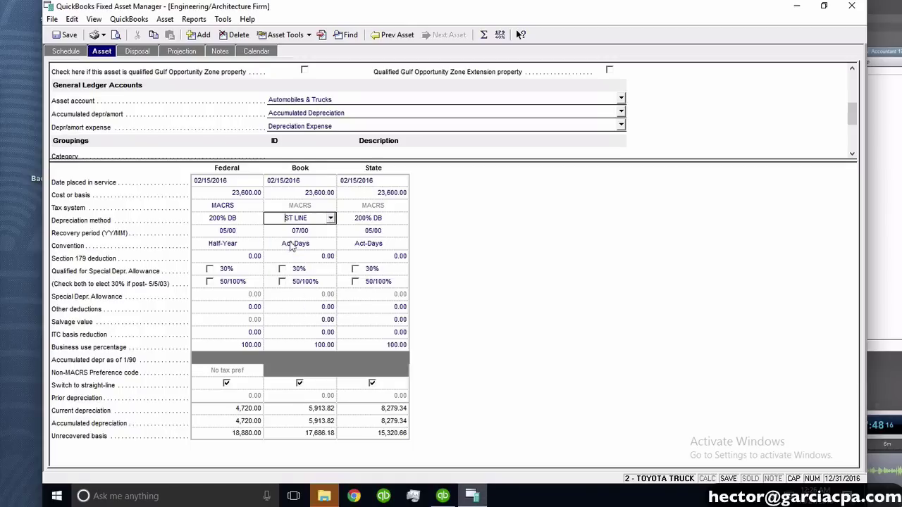
pyautogui.click(241, 222)
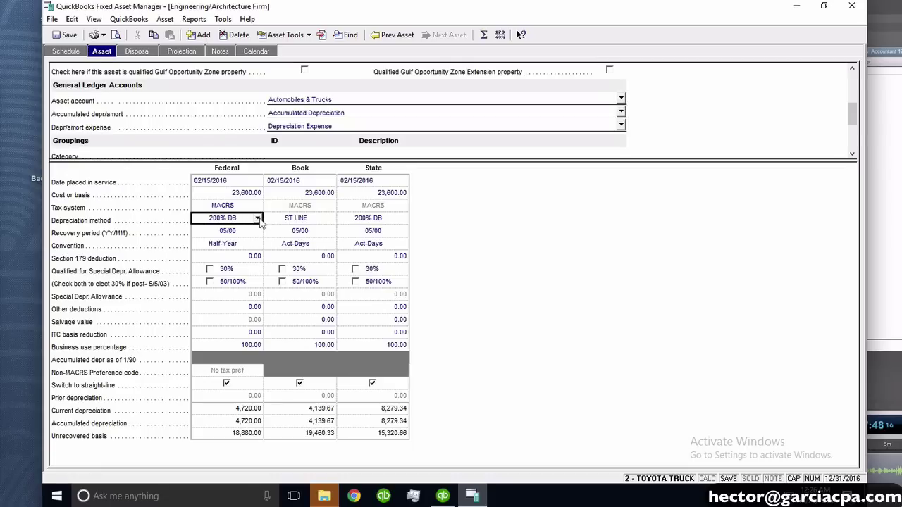
pyautogui.click(257, 219)
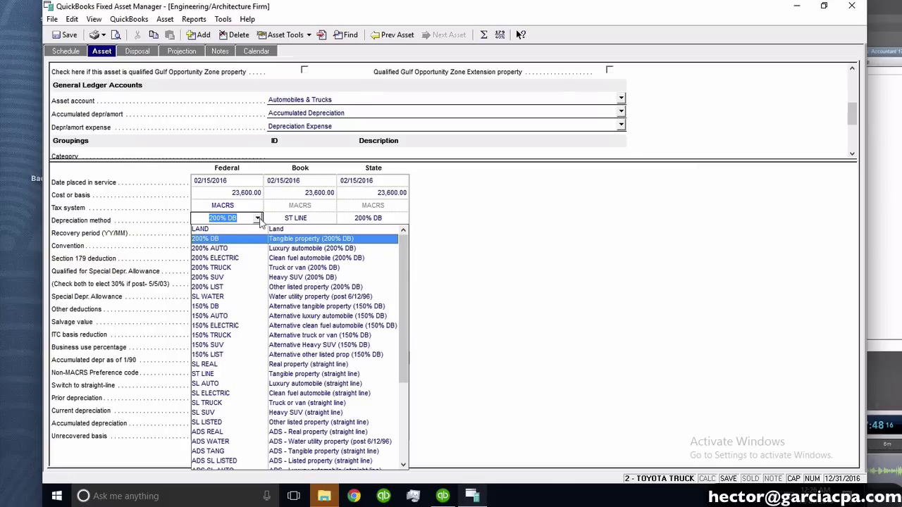
pyautogui.click(224, 249)
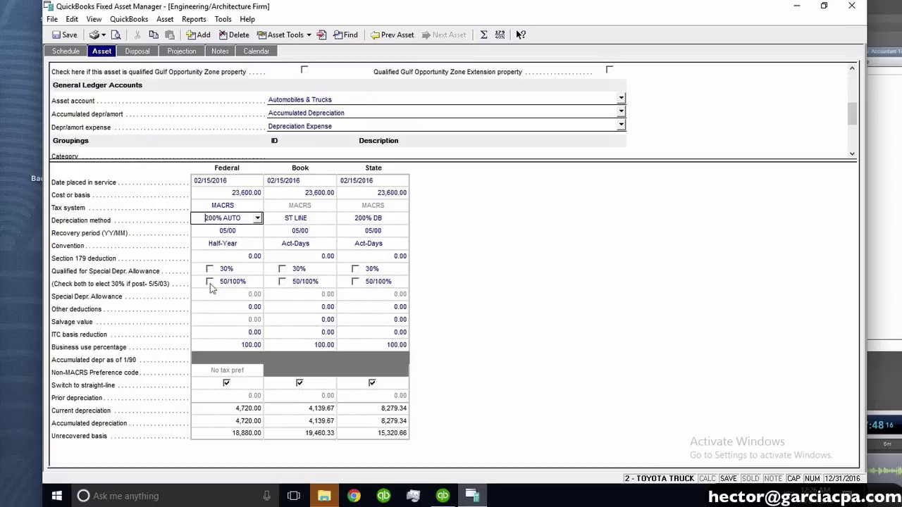
# Set the truck's Federal business use percentage to 75
pyautogui.click(243, 348)
pyautogui.write('75')
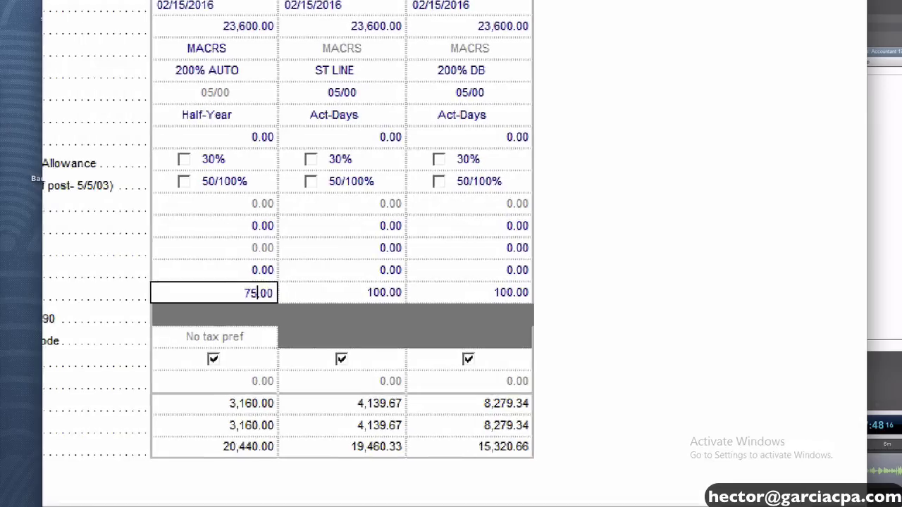
pyautogui.moveTo(317, 391)
pyautogui.mouseDown()
pyautogui.moveTo(233, 431)
pyautogui.moveTo(296, 397)
pyautogui.mouseUp()
pyautogui.moveTo(295, 266)
pyautogui.mouseDown()
pyautogui.moveTo(262, 271)
pyautogui.moveTo(310, 282)
pyautogui.mouseUp()
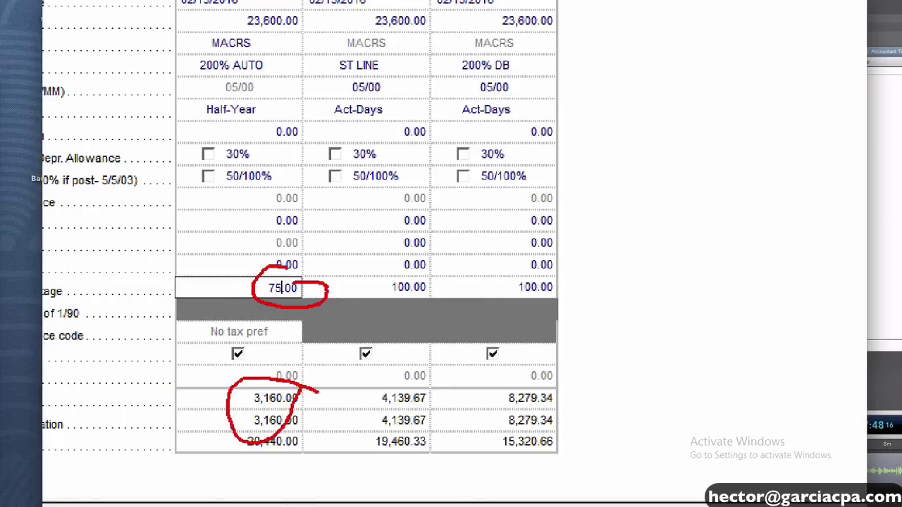
pyautogui.press('Escape')
pyautogui.press('Return')
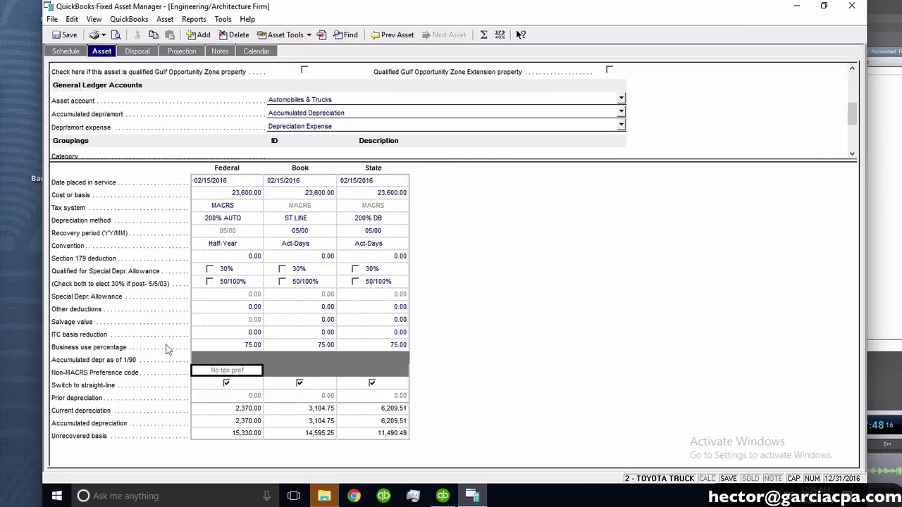
# Set the truck's Book business use percentage to 100 and save the asset
pyautogui.click(232, 350)
pyautogui.click(332, 351)
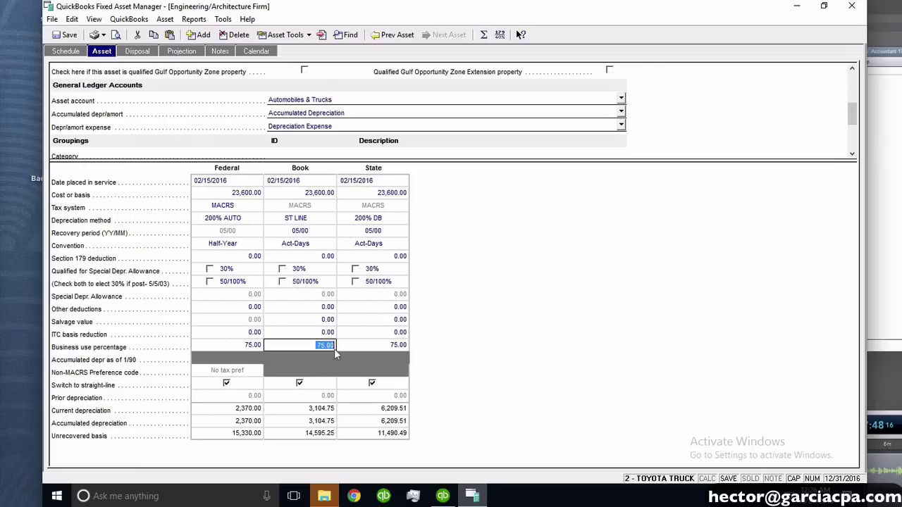
pyautogui.write('100')
pyautogui.press('Return')
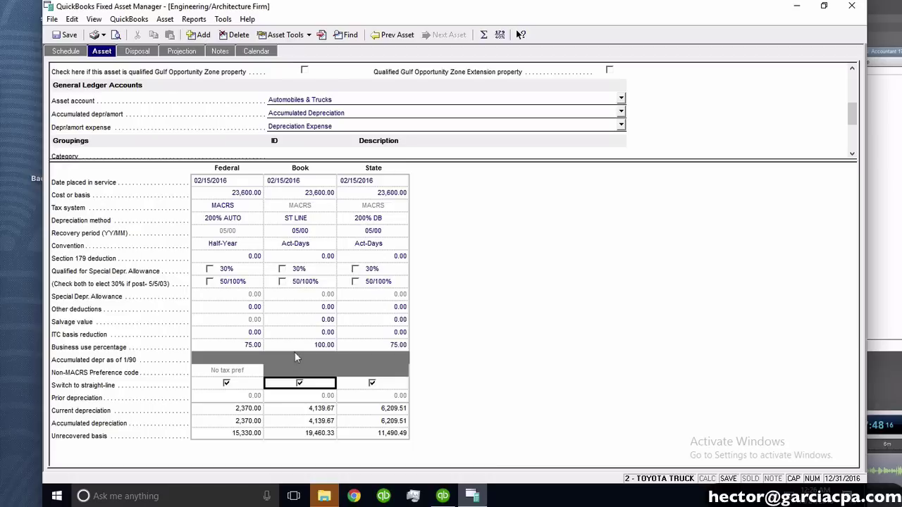
pyautogui.click(320, 345)
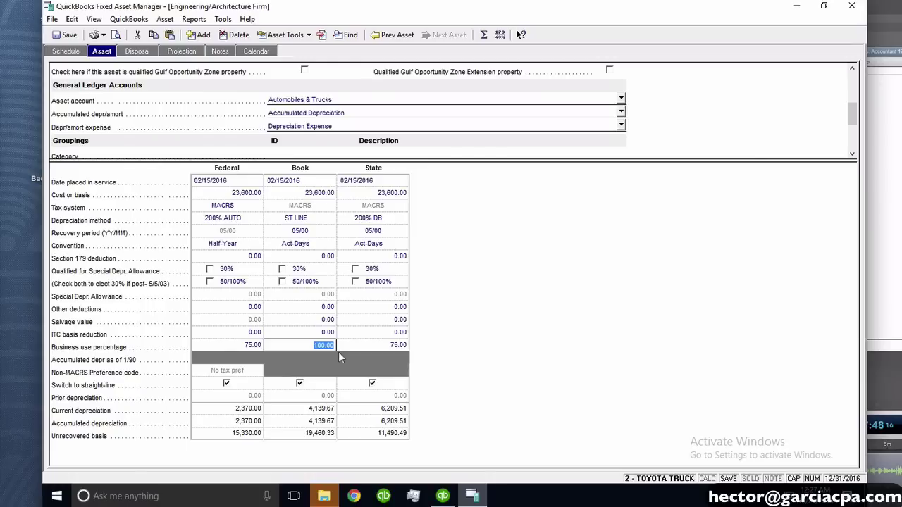
pyautogui.click(65, 34)
# Preview the Depreciation Schedule by G/L Account Number on the Federal basis through 12/31/2016, and close the preview
pyautogui.click(193, 20)
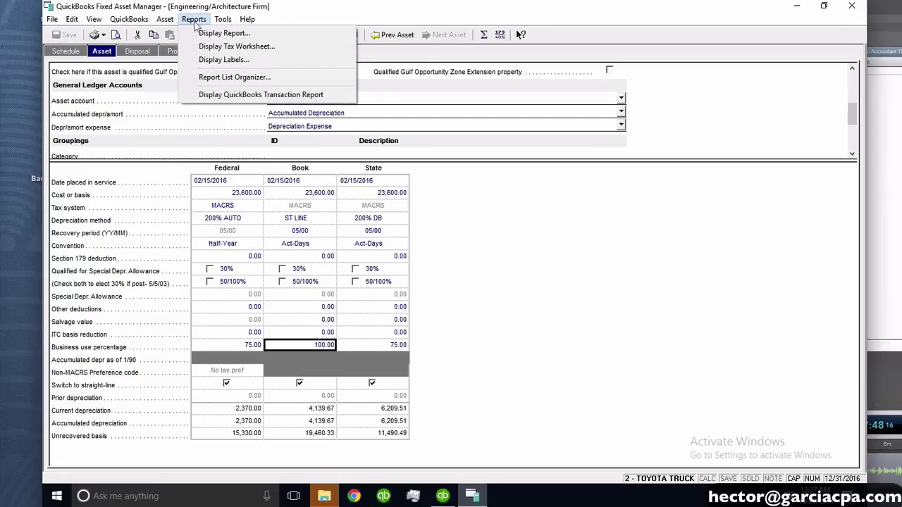
pyautogui.click(210, 36)
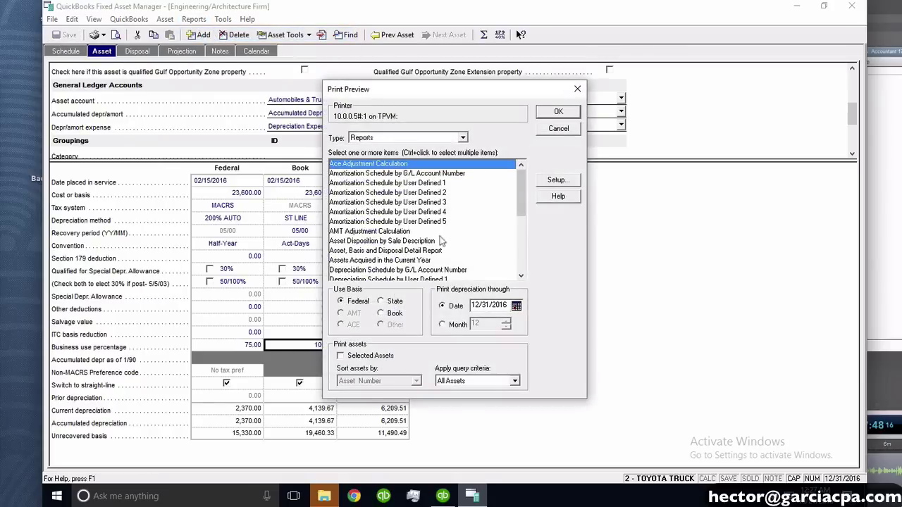
pyautogui.click(390, 272)
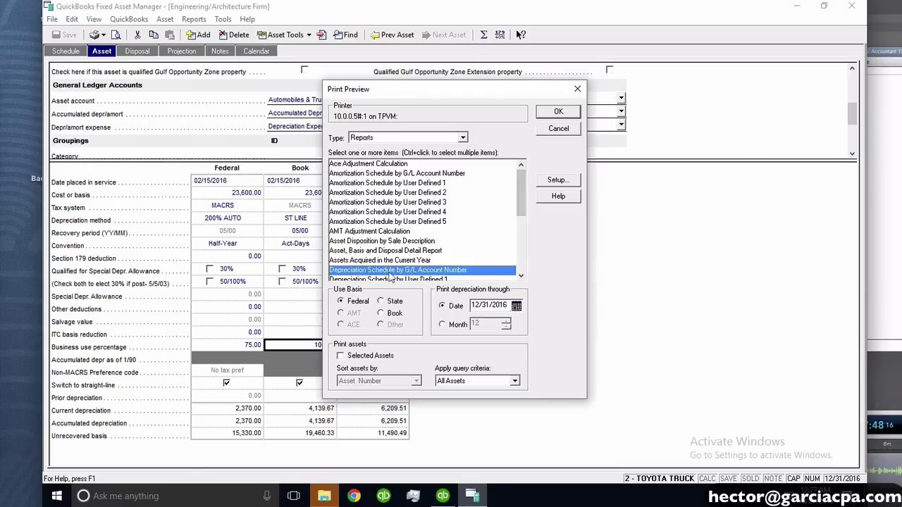
pyautogui.click(563, 113)
pyautogui.click(416, 107)
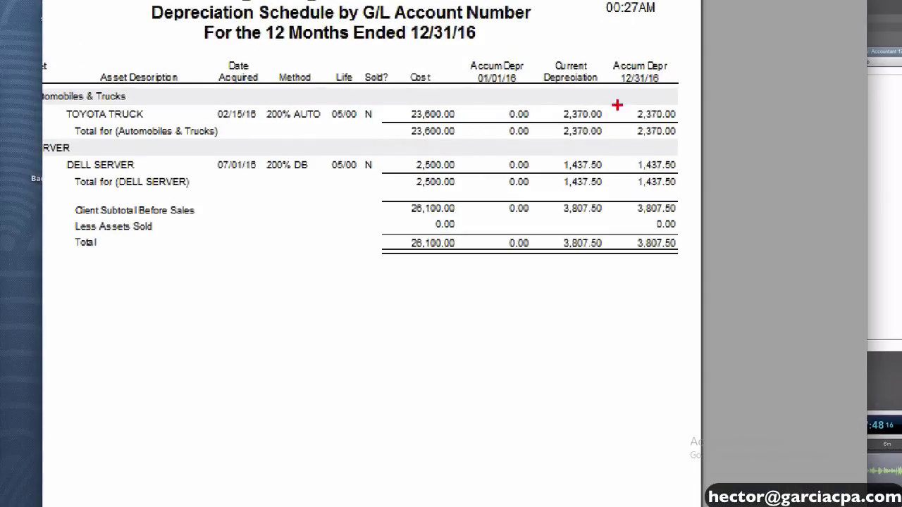
pyautogui.moveTo(617, 105)
pyautogui.mouseDown()
pyautogui.moveTo(603, 96)
pyautogui.moveTo(549, 141)
pyautogui.moveTo(619, 104)
pyautogui.mouseUp()
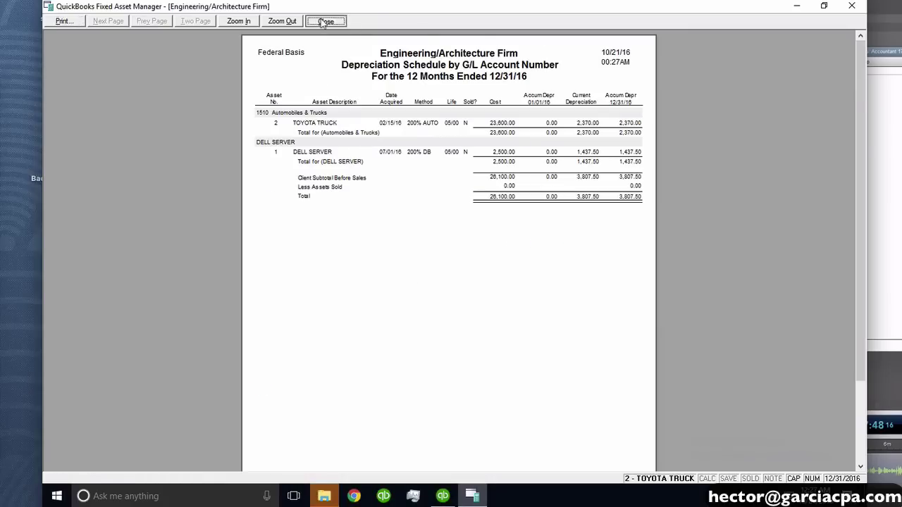
pyautogui.click(324, 23)
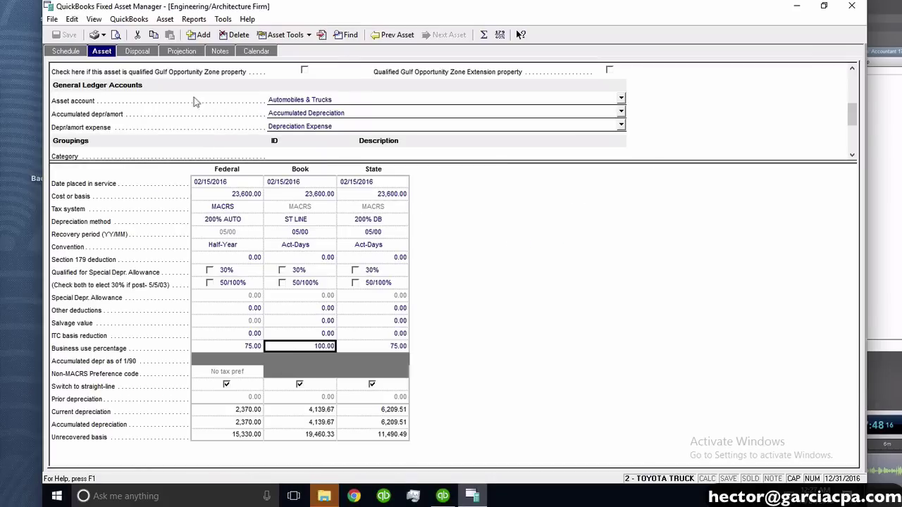
# Preview the Ace Adjustment Calculation report on the Book basis, and close the preview
pyautogui.click(193, 19)
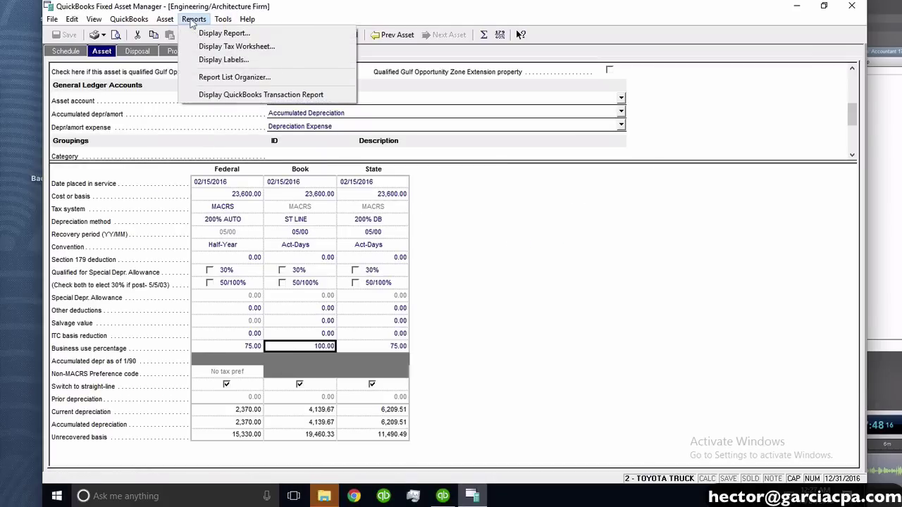
pyautogui.click(223, 33)
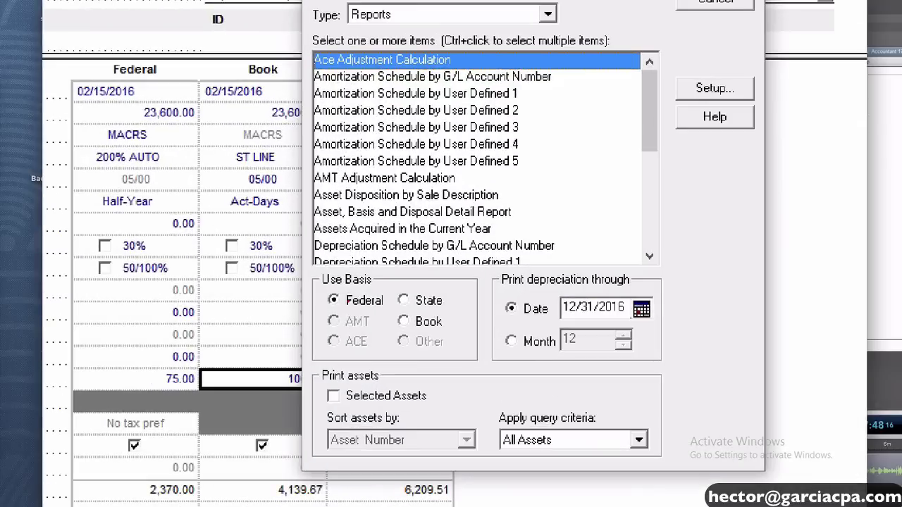
pyautogui.moveTo(332, 309)
pyautogui.mouseDown()
pyautogui.moveTo(394, 313)
pyautogui.moveTo(385, 314)
pyautogui.moveTo(442, 331)
pyautogui.mouseUp()
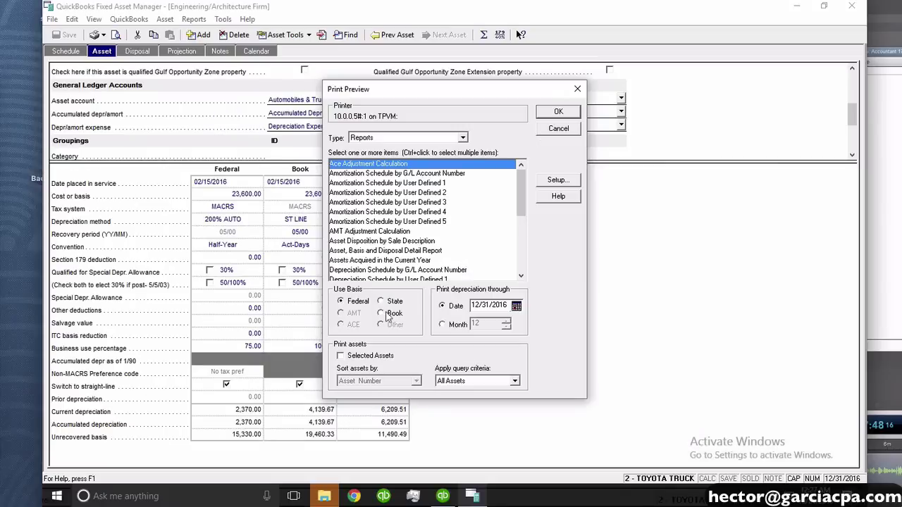
pyautogui.click(388, 315)
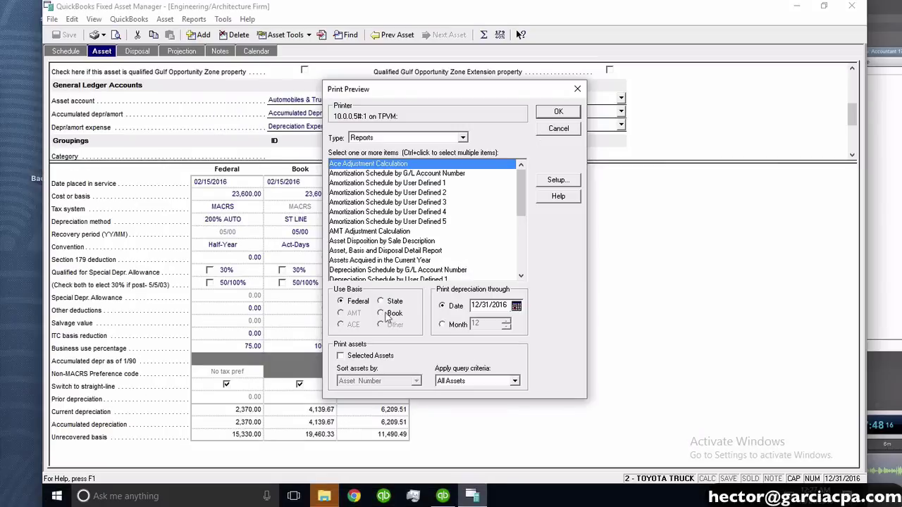
pyautogui.click(558, 112)
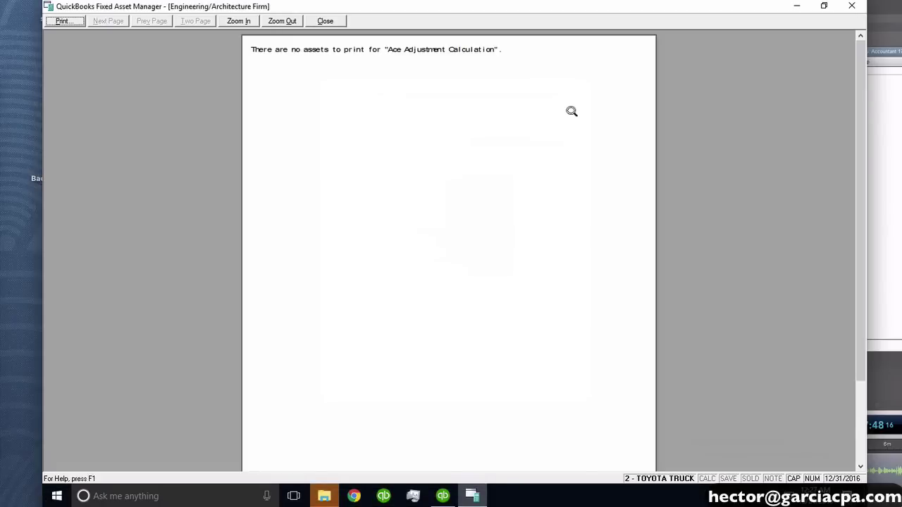
pyautogui.click(332, 24)
# Preview the Depreciation Schedule by G/L Account Number on the Book basis and examine its current depreciation column
pyautogui.click(194, 19)
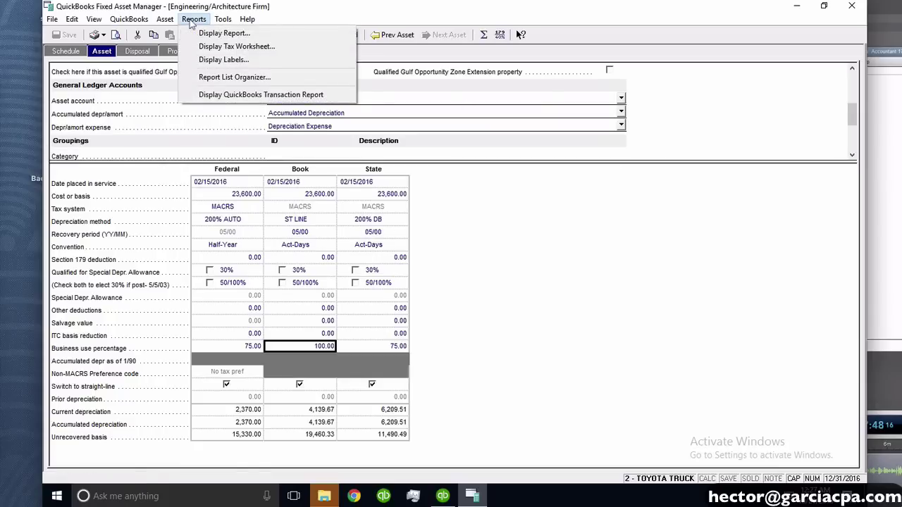
pyautogui.click(218, 33)
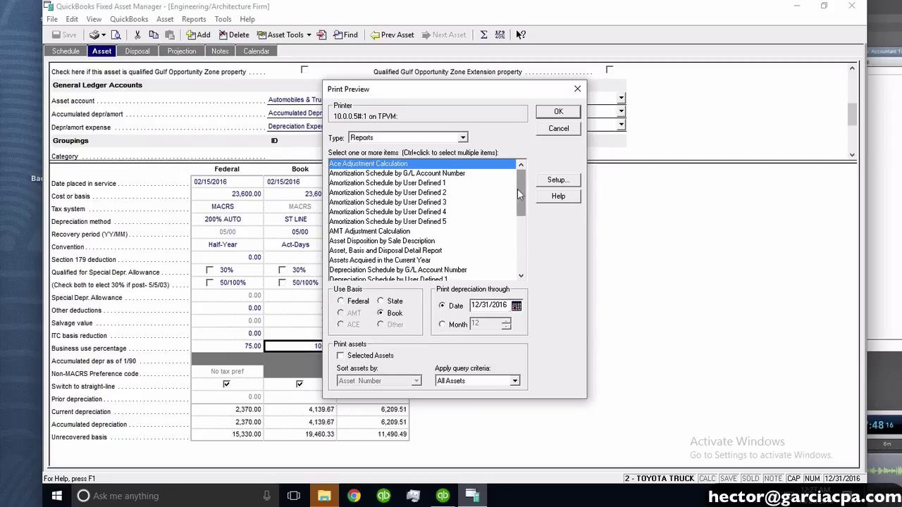
pyautogui.scroll(-1, 520, 204)
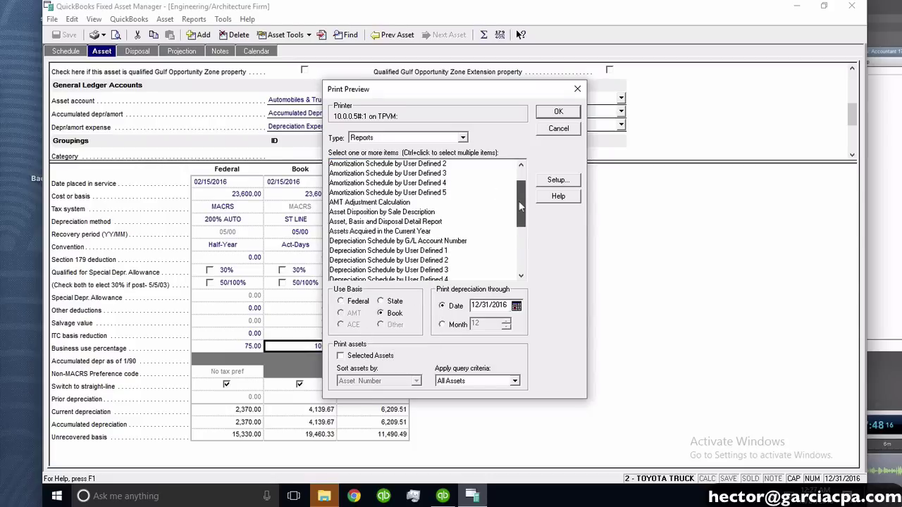
pyautogui.click(426, 242)
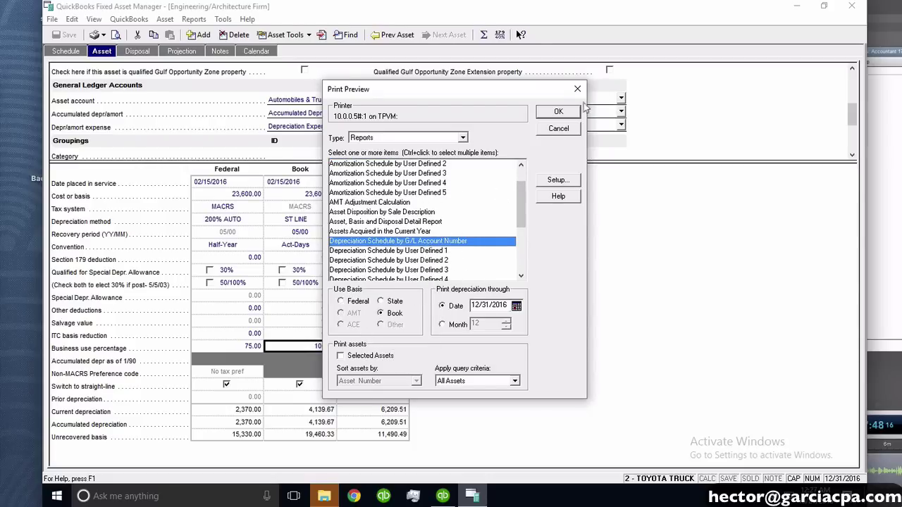
pyautogui.click(560, 113)
pyautogui.click(426, 134)
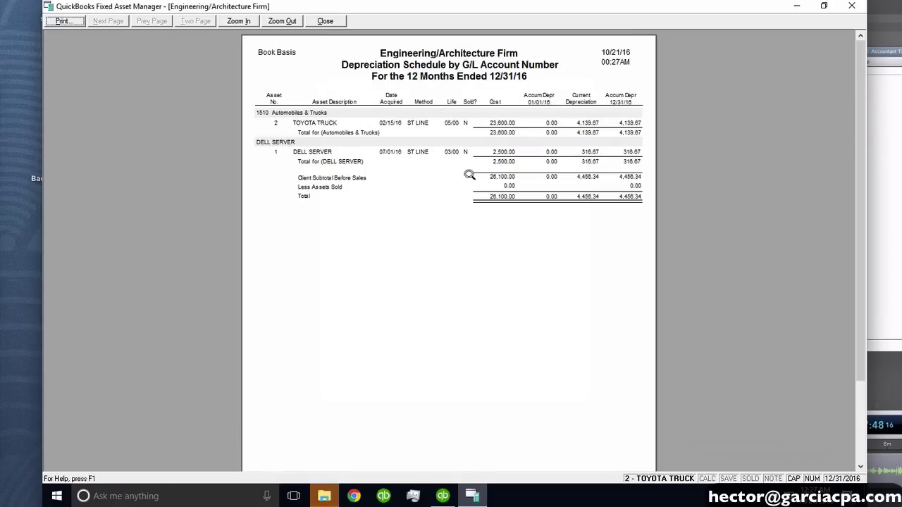
pyautogui.hotkey('ctrl', '1')
pyautogui.click(607, 95)
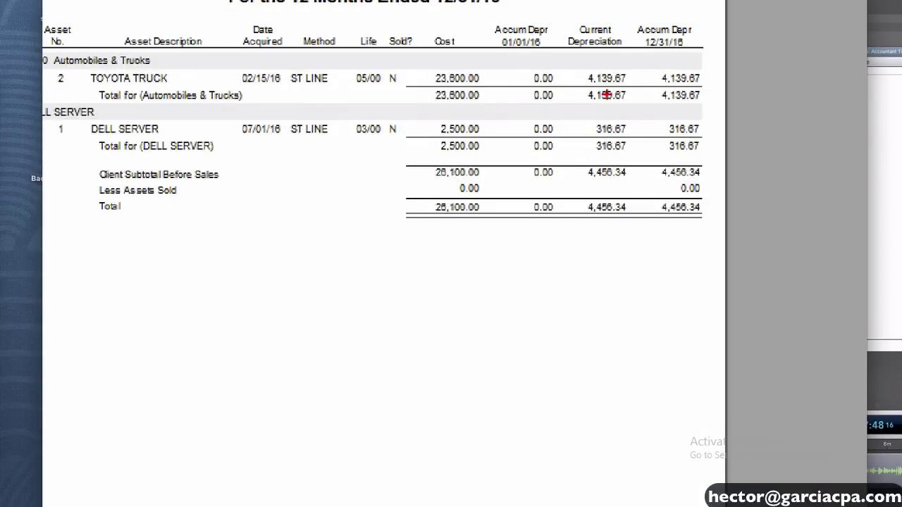
pyautogui.moveTo(642, 42)
pyautogui.mouseDown()
pyautogui.moveTo(593, 36)
pyautogui.moveTo(601, 193)
pyautogui.moveTo(621, 42)
pyautogui.mouseUp()
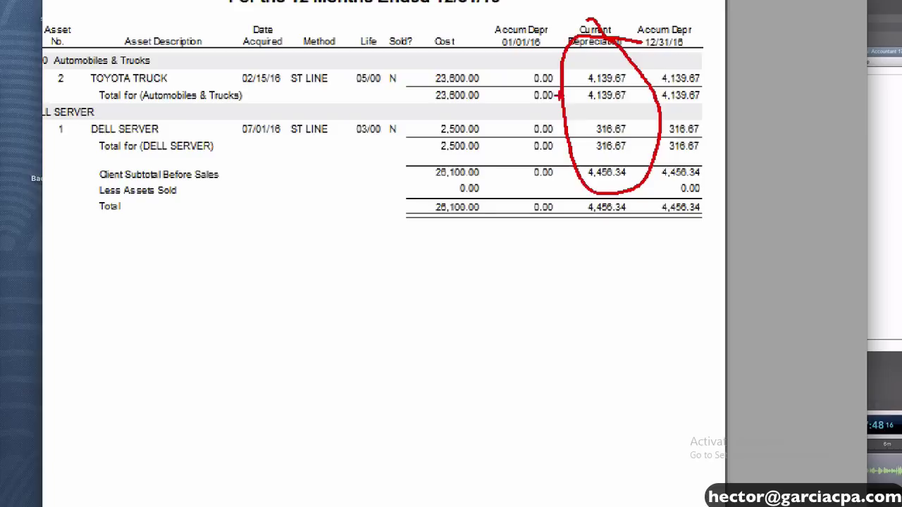
pyautogui.press('Escape')
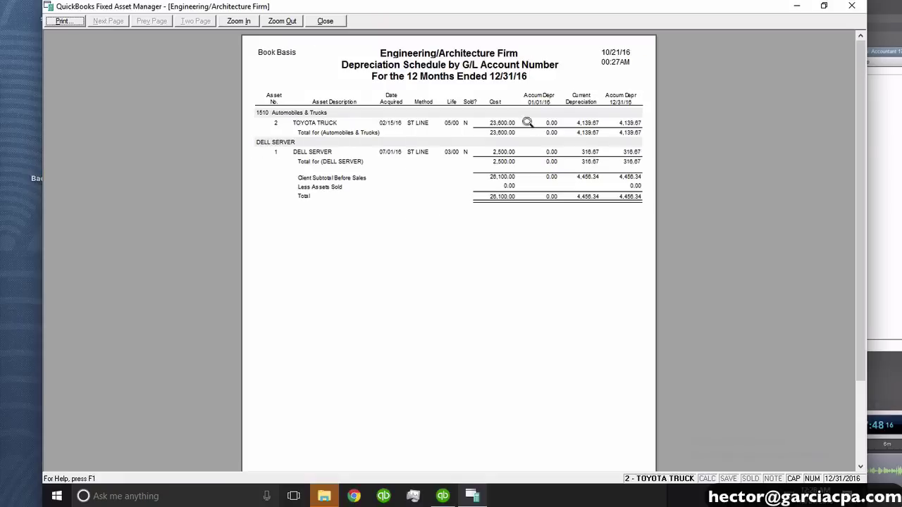
# Close the report preview and show the Toyota truck's Federal depreciation projection
pyautogui.click(328, 24)
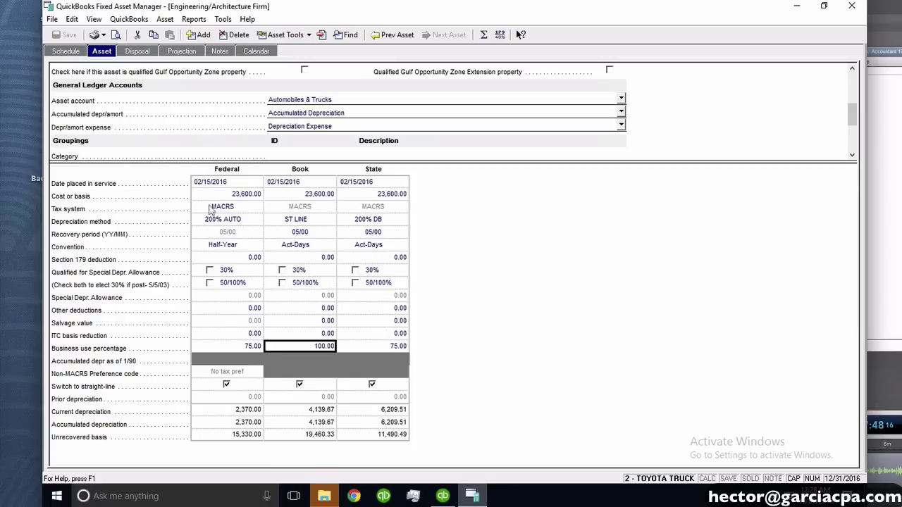
pyautogui.click(183, 54)
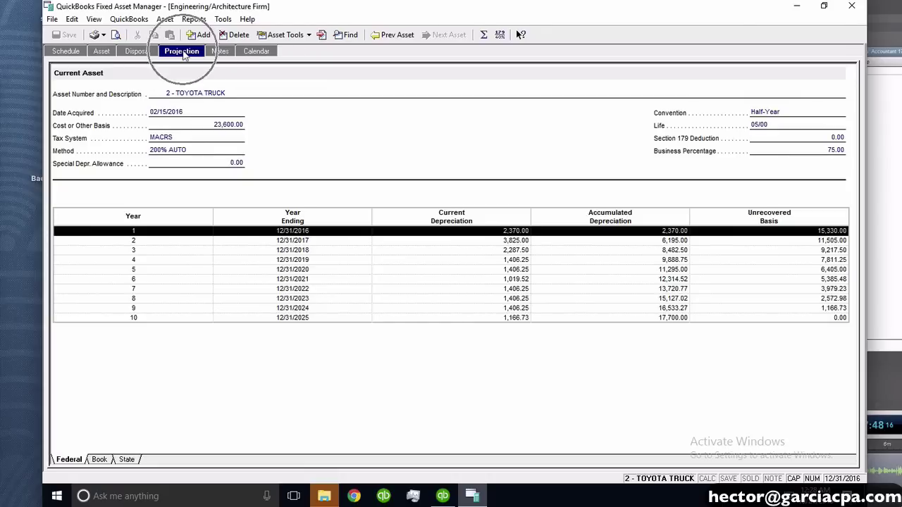
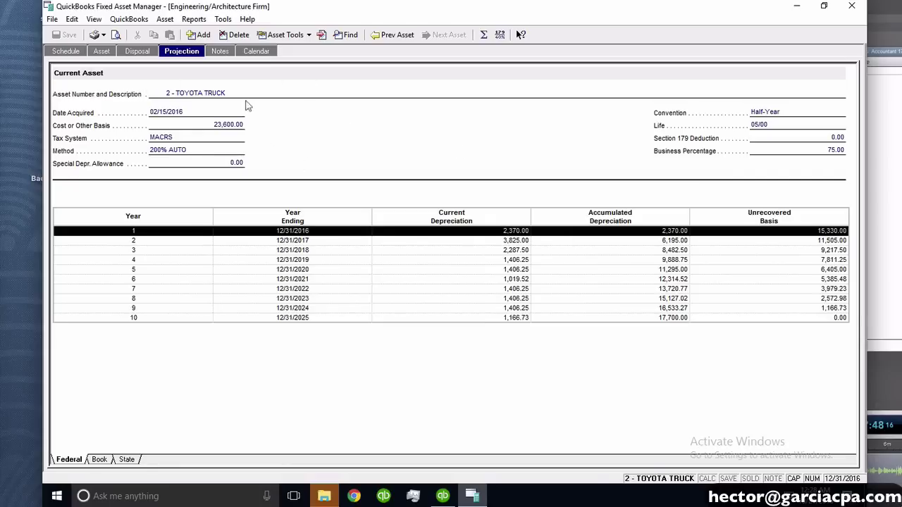
# Preview the Depreciation Schedule by User Defined 1 on the Federal basis through 12/31/2016, and close the preview
pyautogui.click(193, 20)
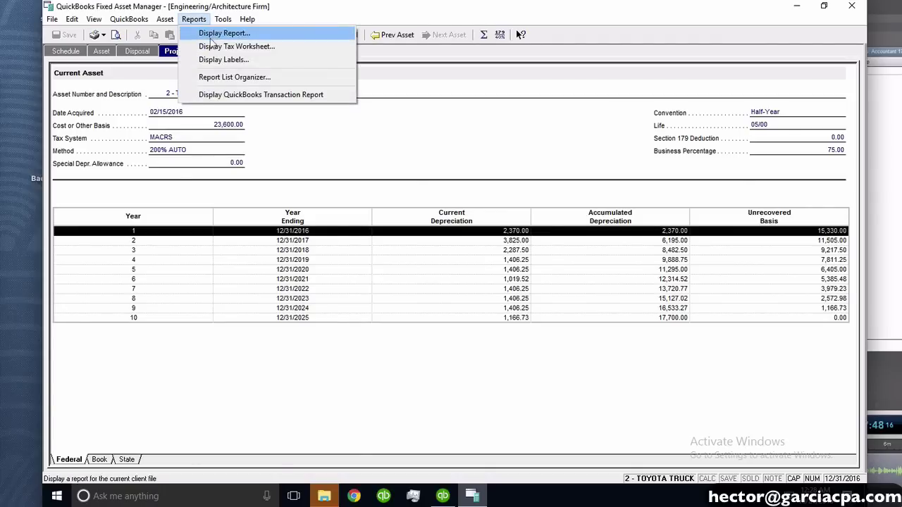
pyautogui.click(224, 33)
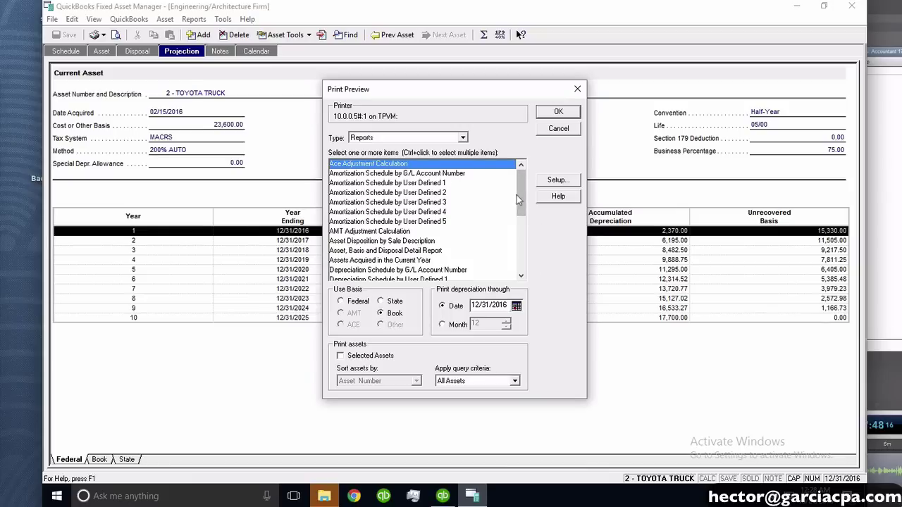
pyautogui.moveTo(520, 200); pyautogui.dragTo(522, 261)
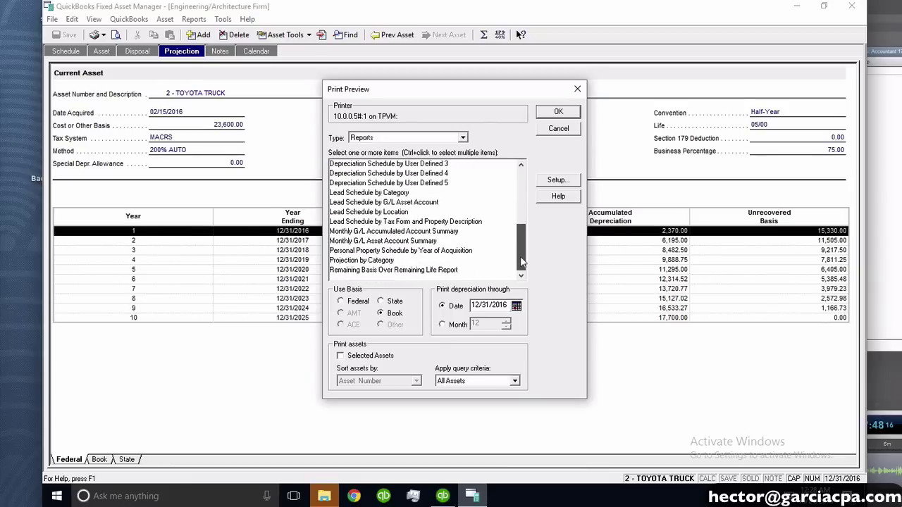
pyautogui.moveTo(522, 258); pyautogui.dragTo(522, 220)
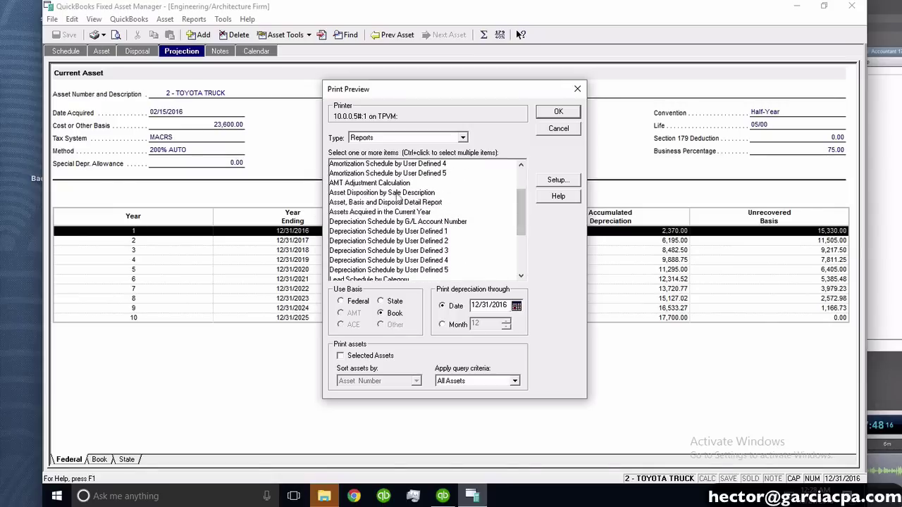
pyautogui.click(433, 233)
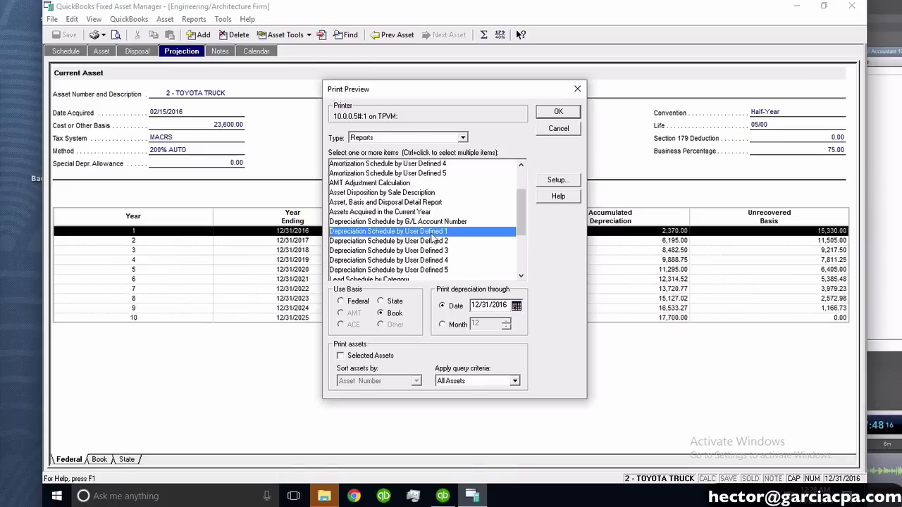
pyautogui.click(342, 302)
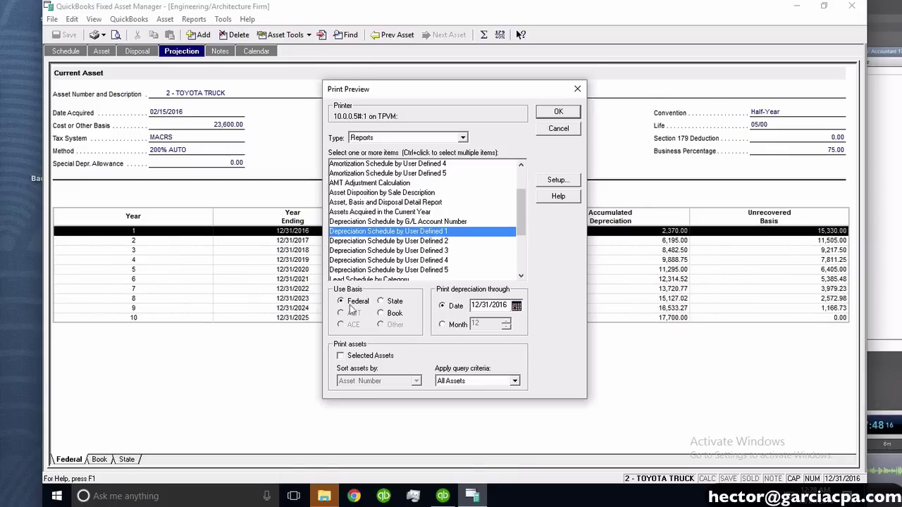
pyautogui.click(560, 113)
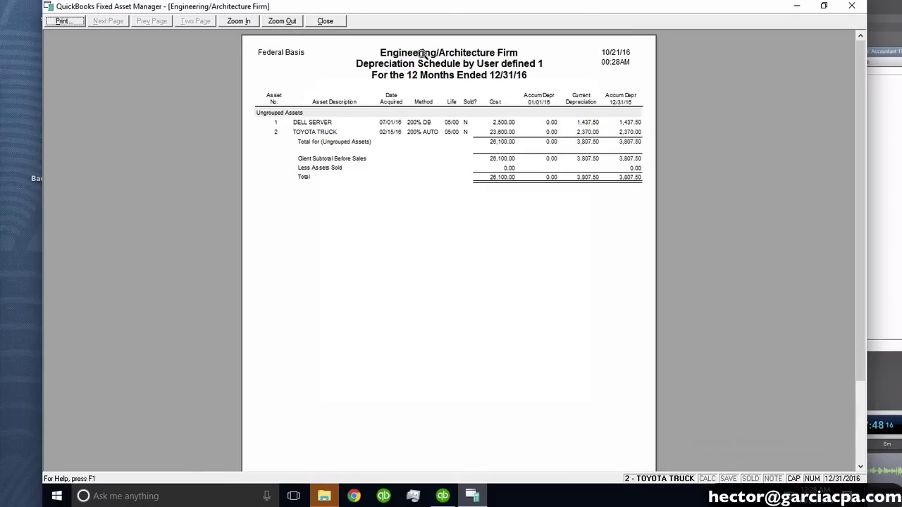
pyautogui.click(325, 21)
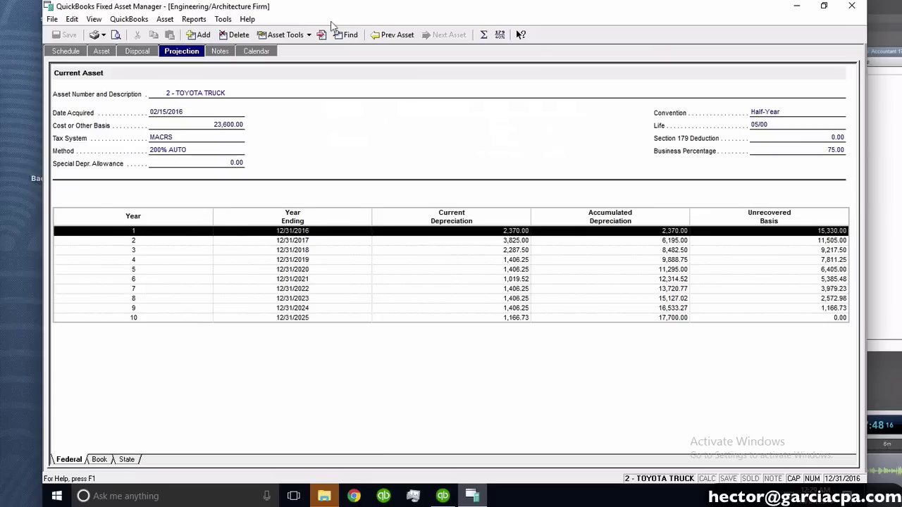
# Set the client's current year to run from 01/01/2017 to 12/31/2017 and complete the client rebuild
pyautogui.click(67, 53)
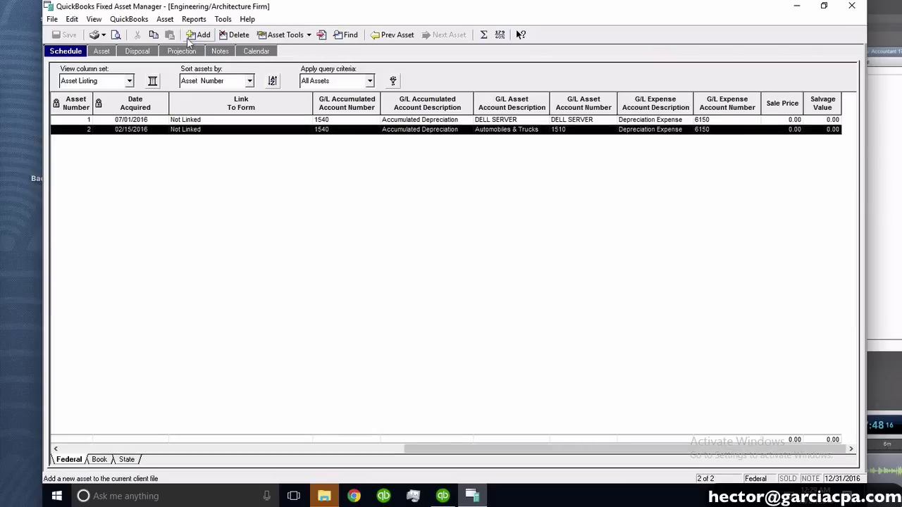
pyautogui.click(52, 19)
pyautogui.click(83, 55)
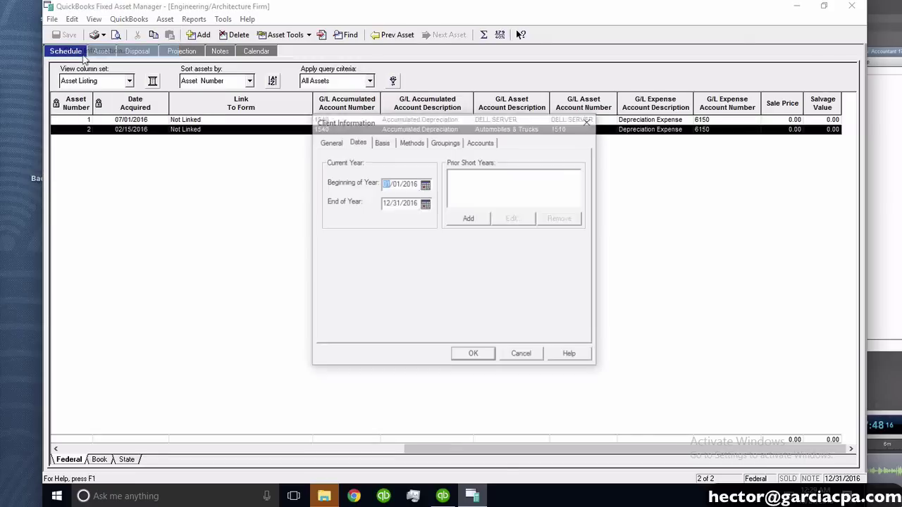
pyautogui.click(409, 185)
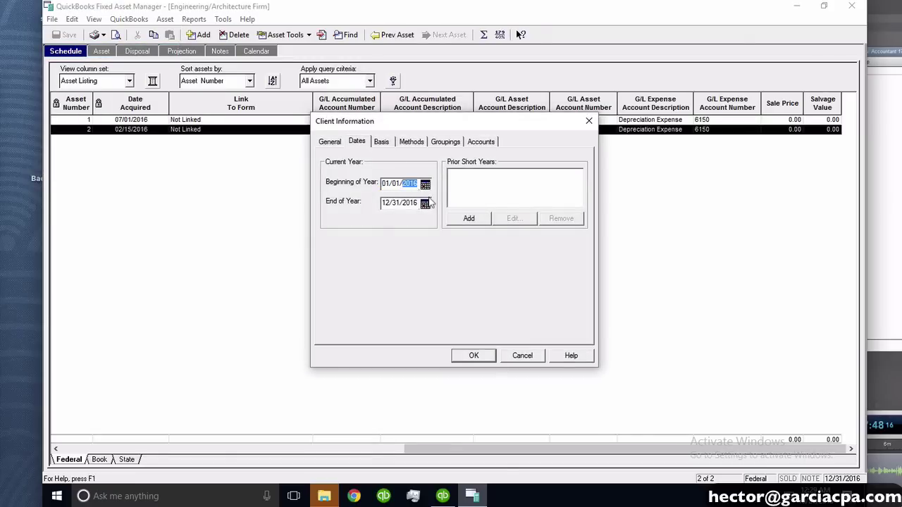
pyautogui.write('2017')
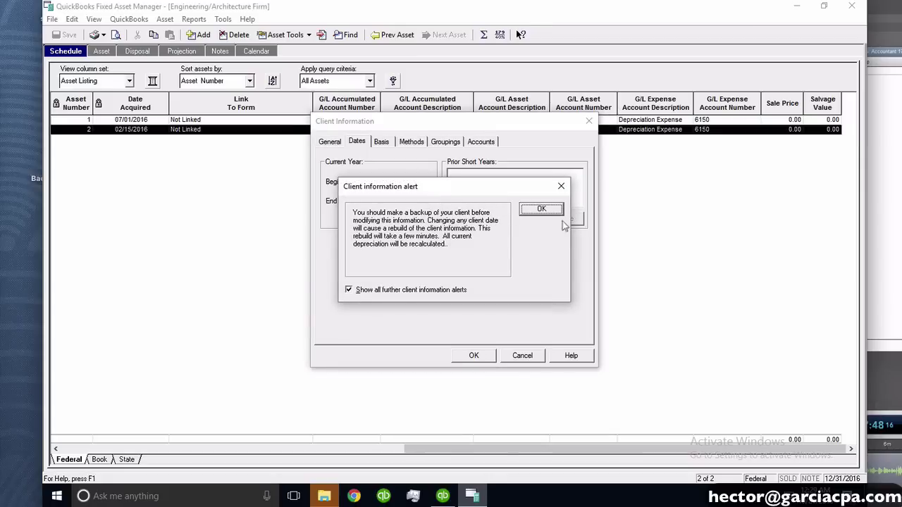
pyautogui.click(552, 214)
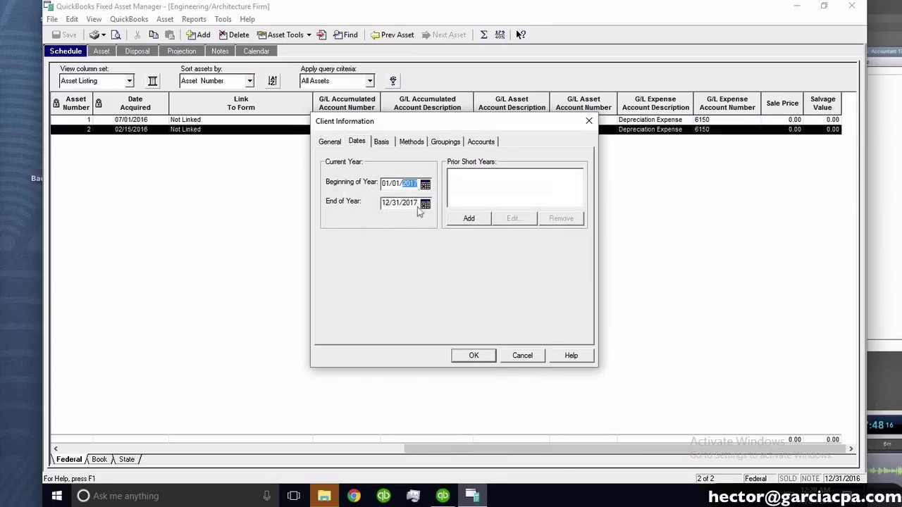
pyautogui.click(412, 204)
pyautogui.click(477, 361)
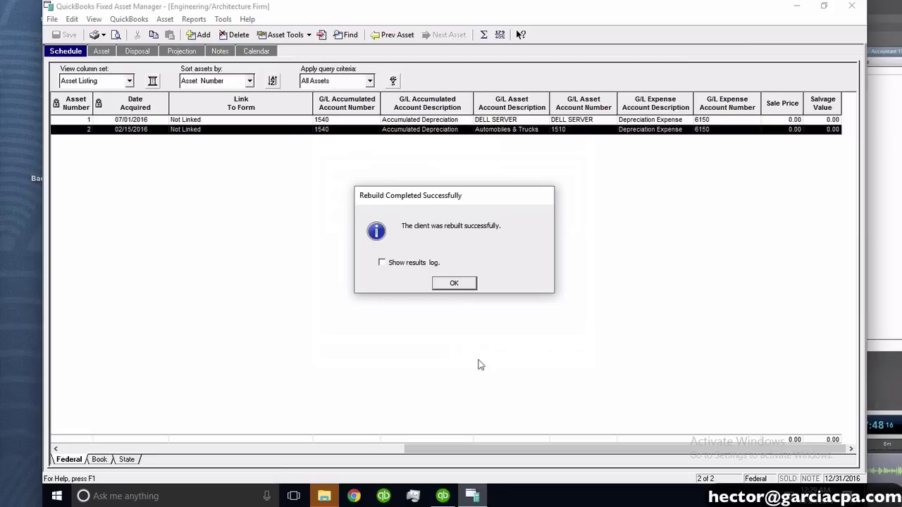
pyautogui.click(454, 284)
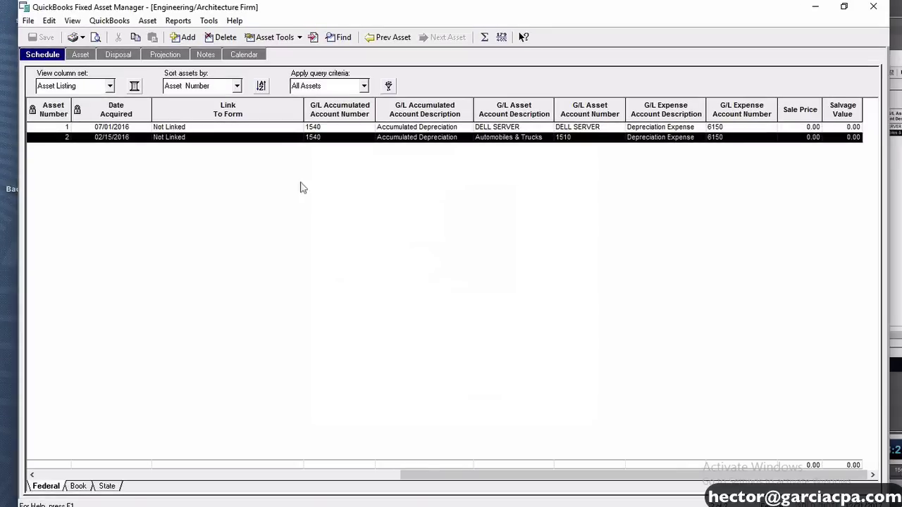
# Preview the Depreciation Schedule by User Defined 1 on the Federal basis through 12/31/2017
pyautogui.click(179, 21)
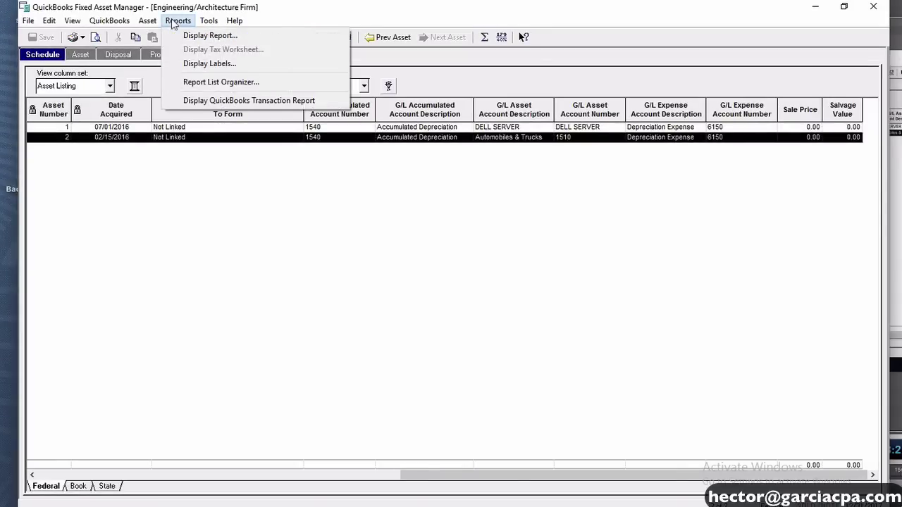
pyautogui.click(235, 37)
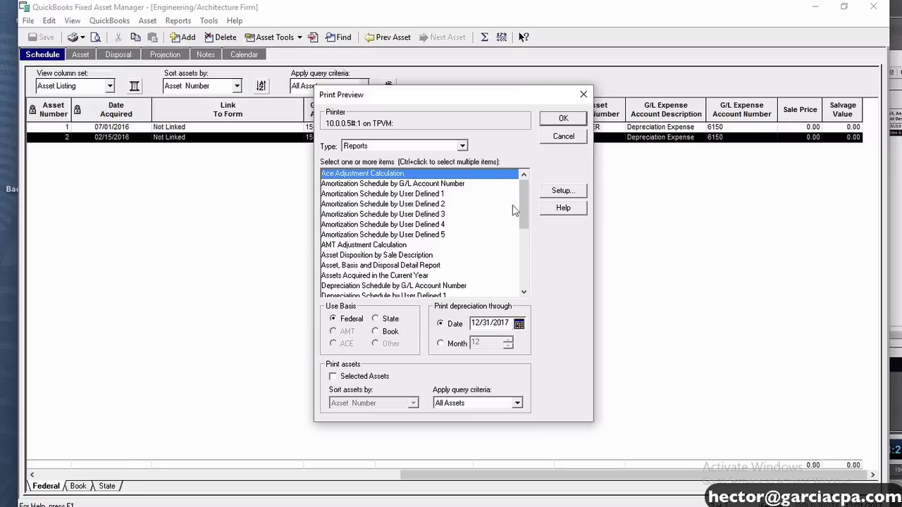
pyautogui.moveTo(530, 210); pyautogui.dragTo(530, 227)
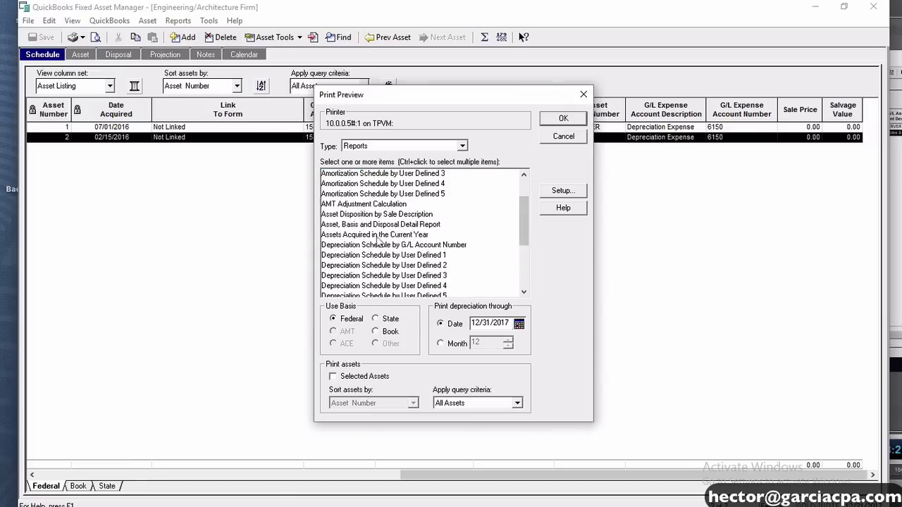
pyautogui.click(427, 256)
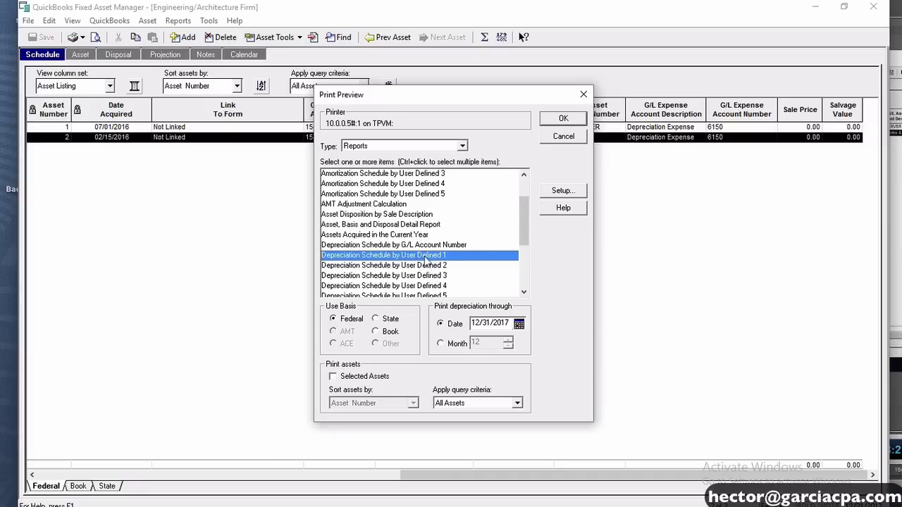
pyautogui.click(437, 247)
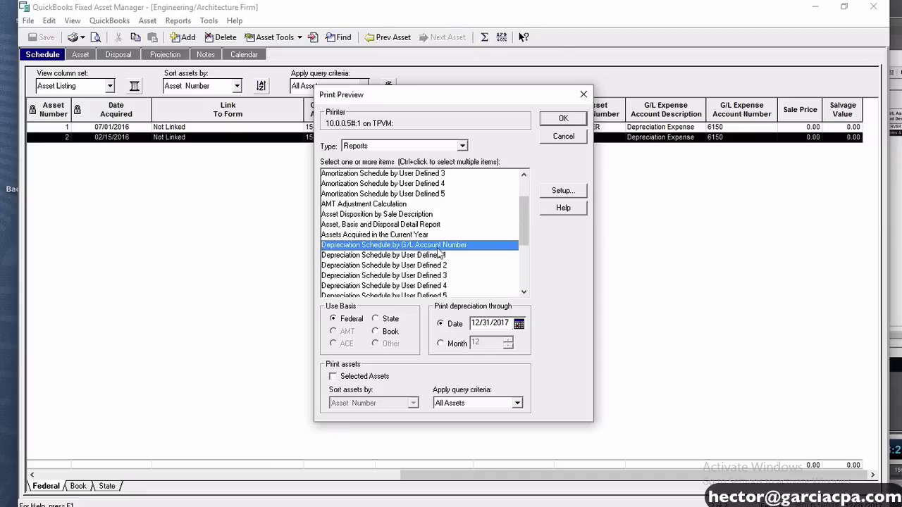
pyautogui.keyDown('ctrl'); pyautogui.click(437, 255); pyautogui.keyUp('ctrl')
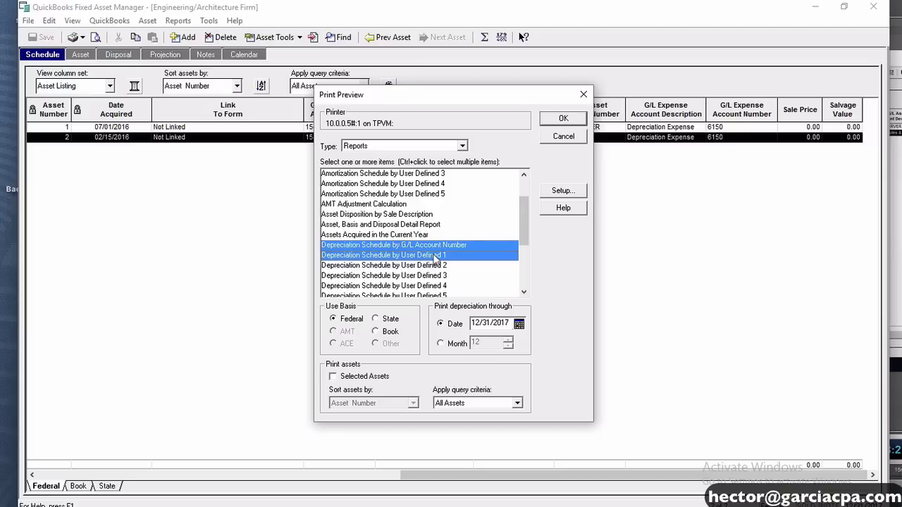
pyautogui.click(437, 255)
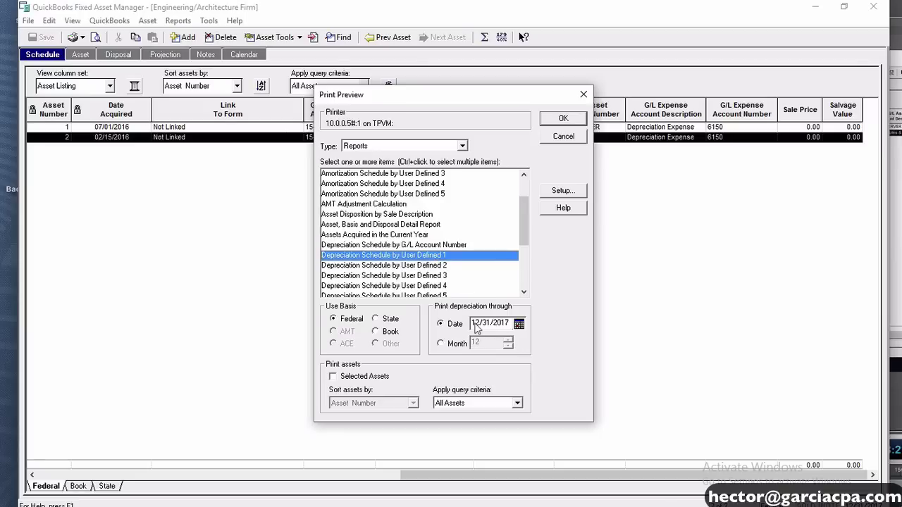
pyautogui.click(477, 324)
pyautogui.click(487, 326)
pyautogui.click(501, 324)
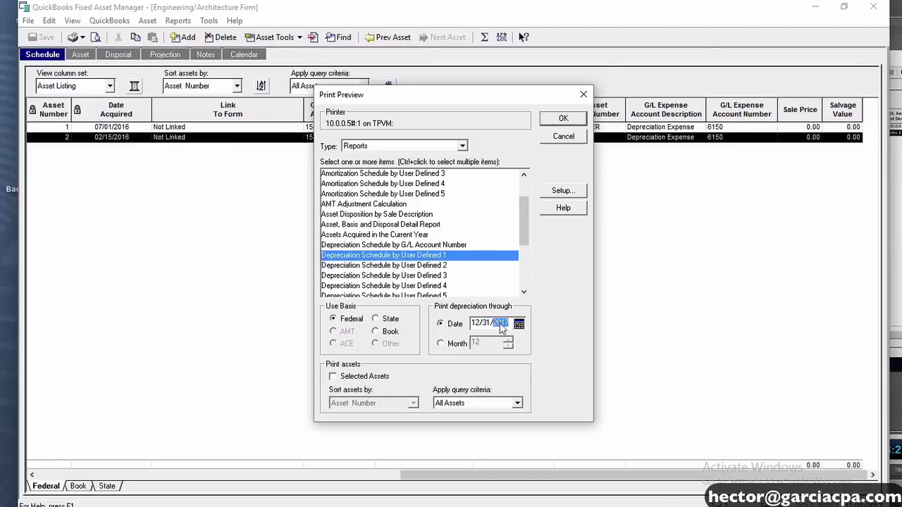
pyautogui.click(564, 118)
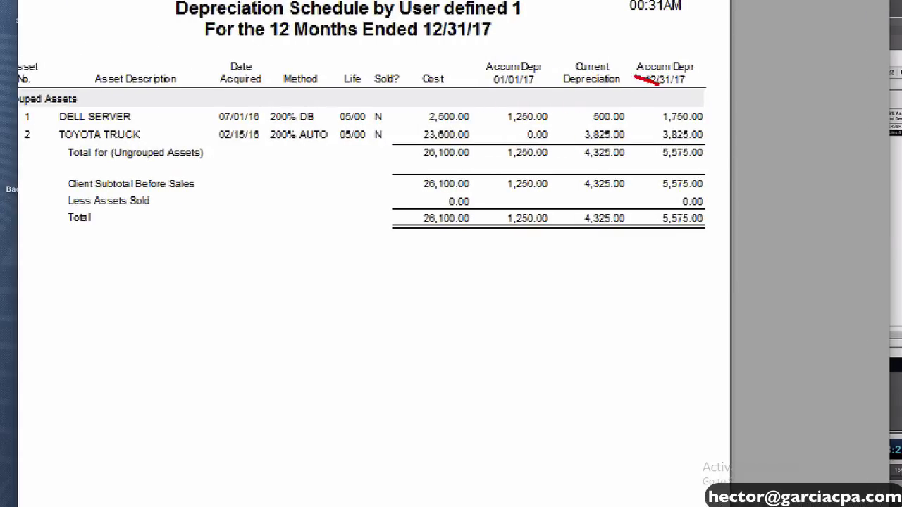
# Close the report preview, set the client's current year to run from 07/01/2016 to 07/31/2016, and complete the client rebuild
pyautogui.moveTo(634, 78)
pyautogui.mouseDown()
pyautogui.moveTo(592, 195)
pyautogui.moveTo(609, 66)
pyautogui.moveTo(607, 79)
pyautogui.mouseUp()
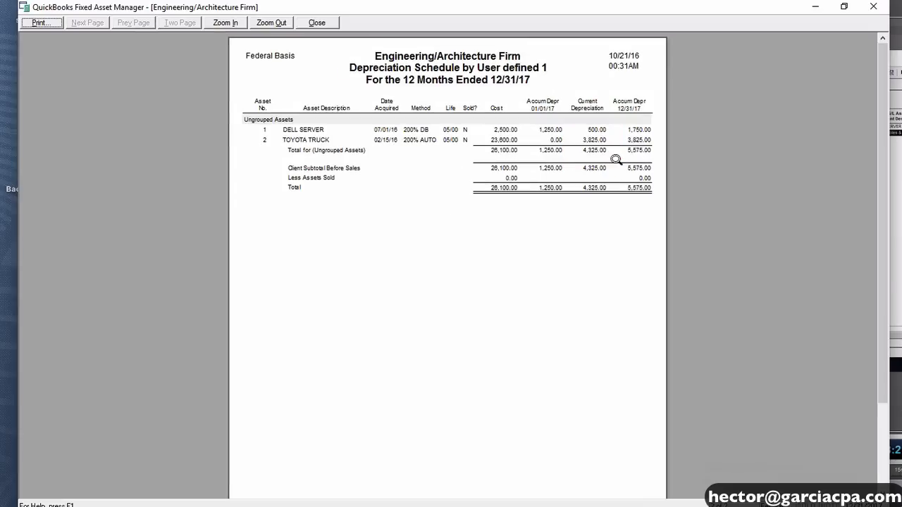
pyautogui.click(317, 23)
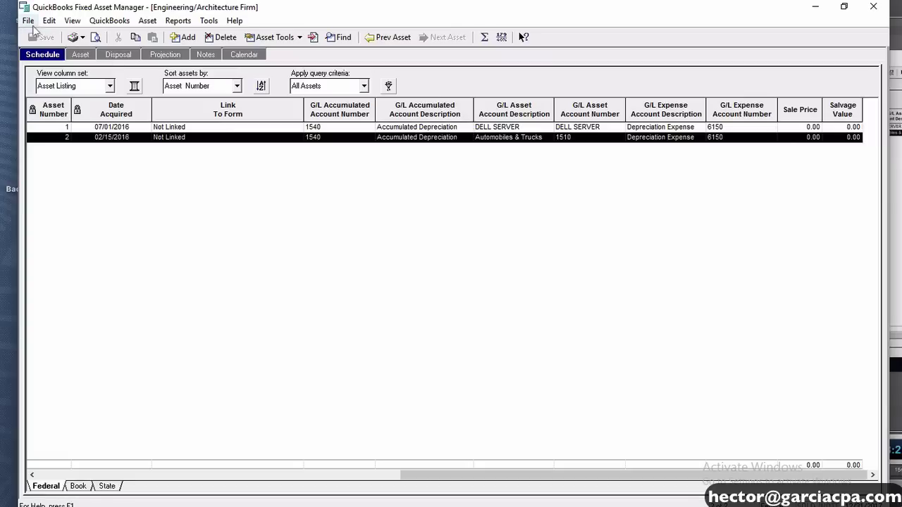
pyautogui.click(28, 21)
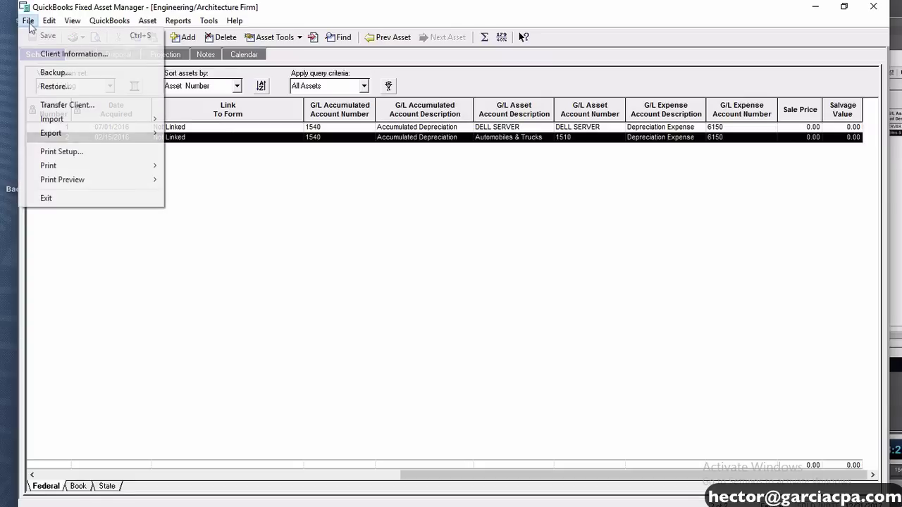
pyautogui.click(81, 57)
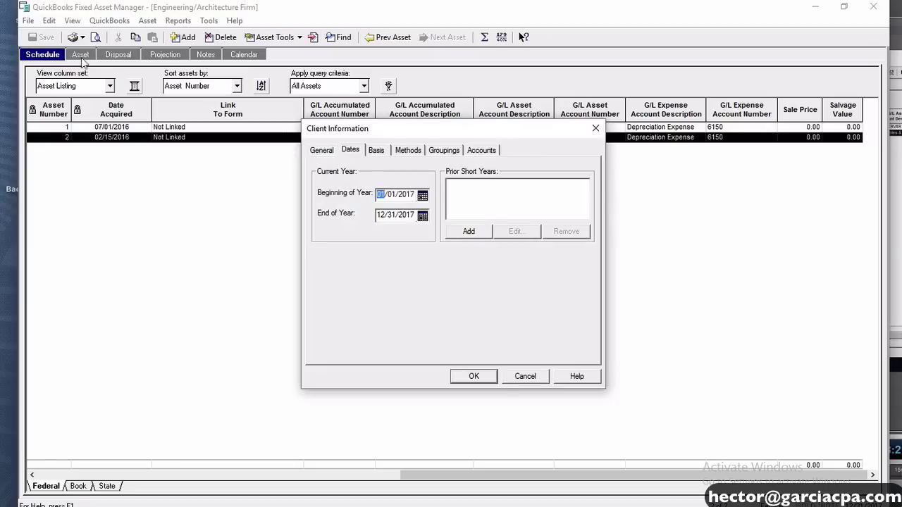
pyautogui.click(385, 193)
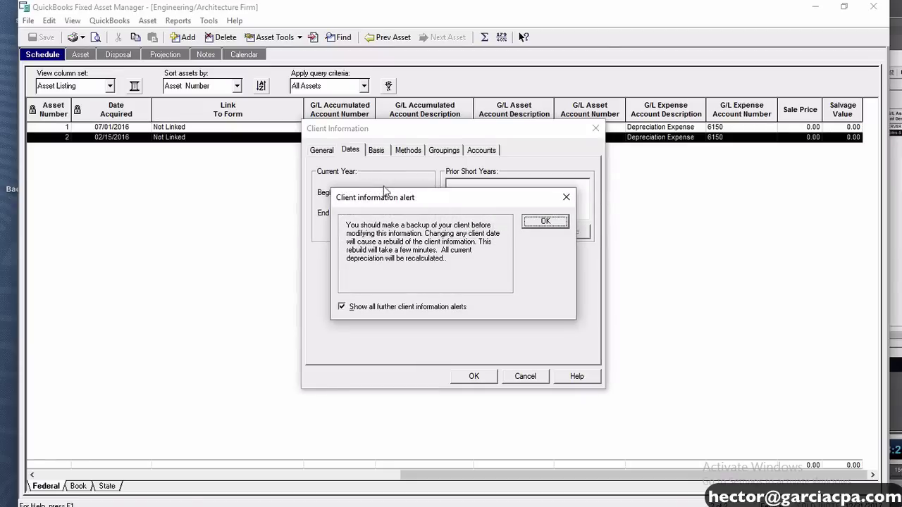
pyautogui.click(547, 222)
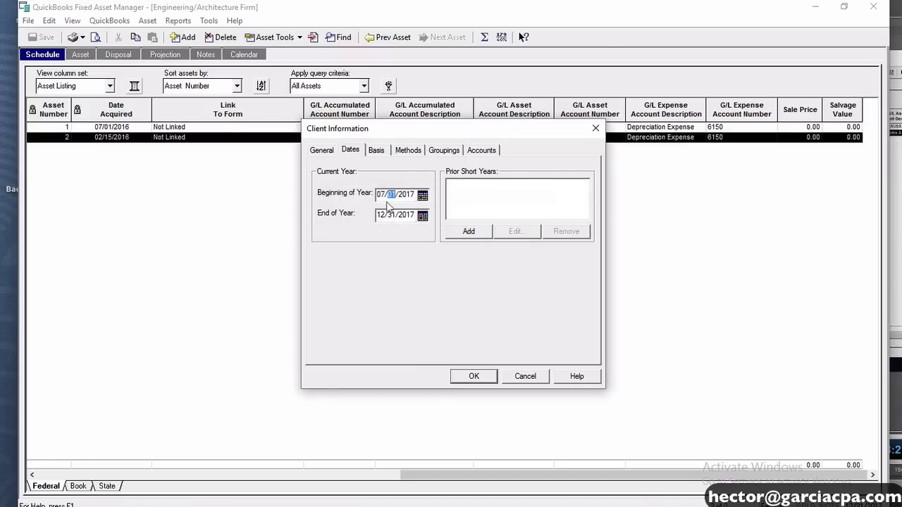
pyautogui.click(407, 200)
pyautogui.write('2016')
pyautogui.click(381, 214)
pyautogui.write('07/31/2016')
pyautogui.click(472, 376)
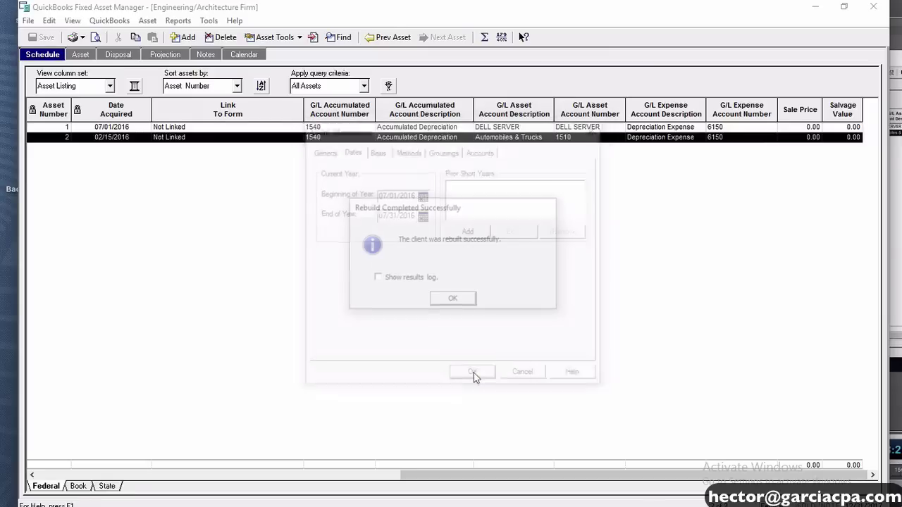
pyautogui.click(454, 299)
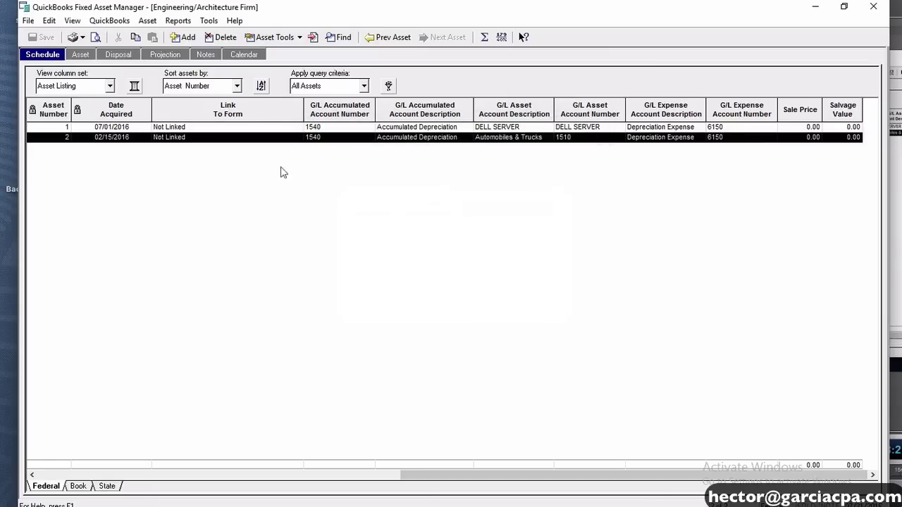
# Preview the Depreciation Schedule by G/L Account Number on the Federal basis through 07/31/2016
pyautogui.click(177, 20)
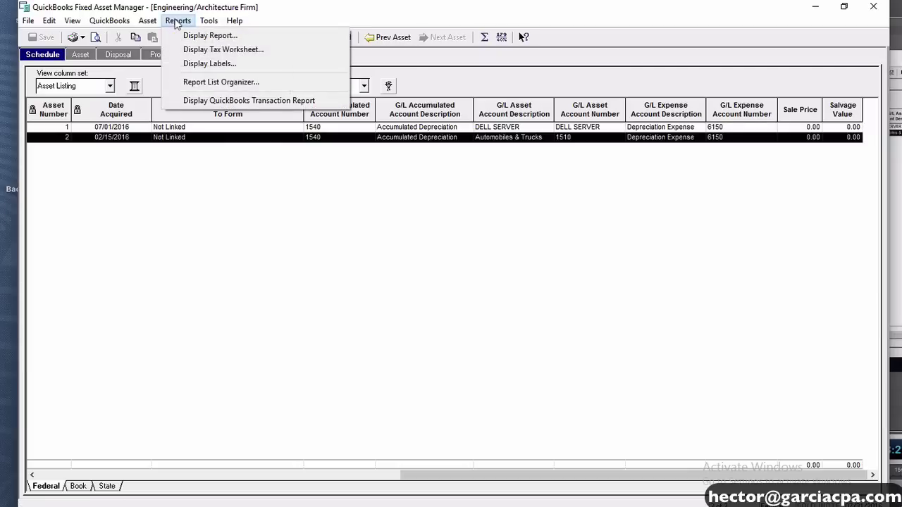
pyautogui.click(209, 39)
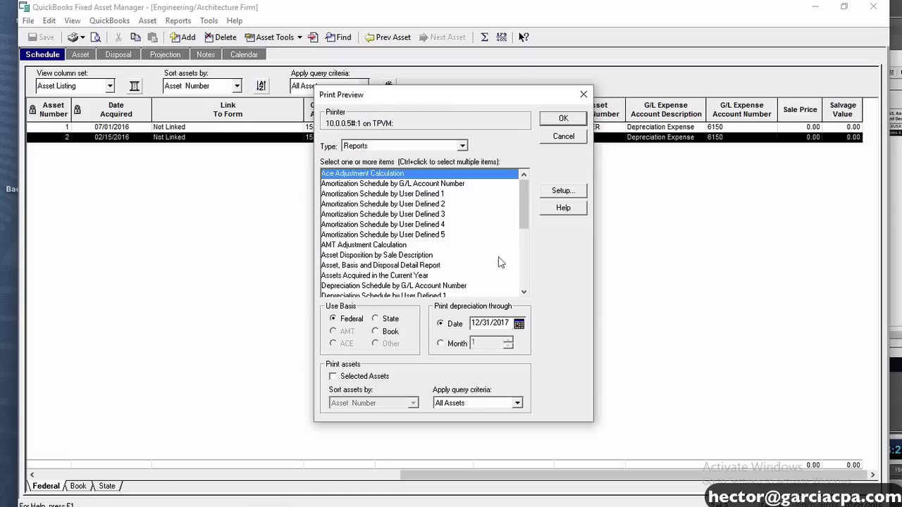
pyautogui.click(427, 286)
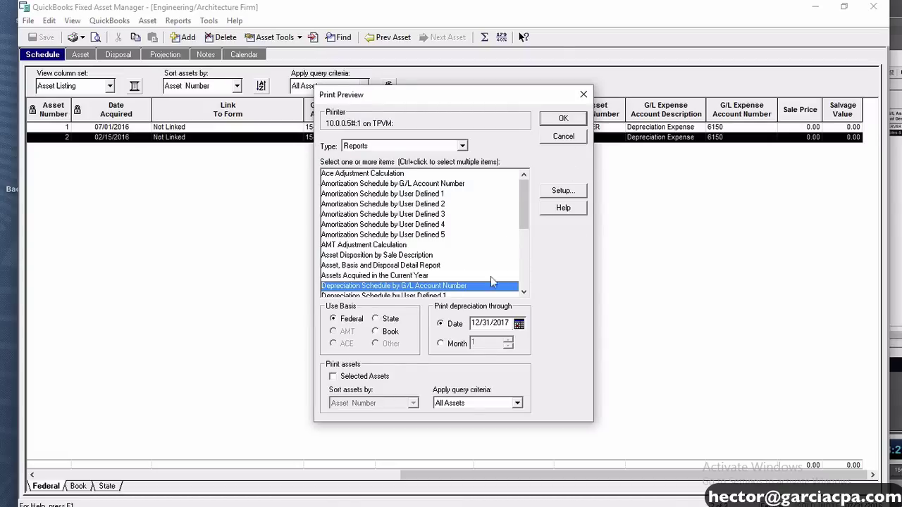
pyautogui.click(476, 325)
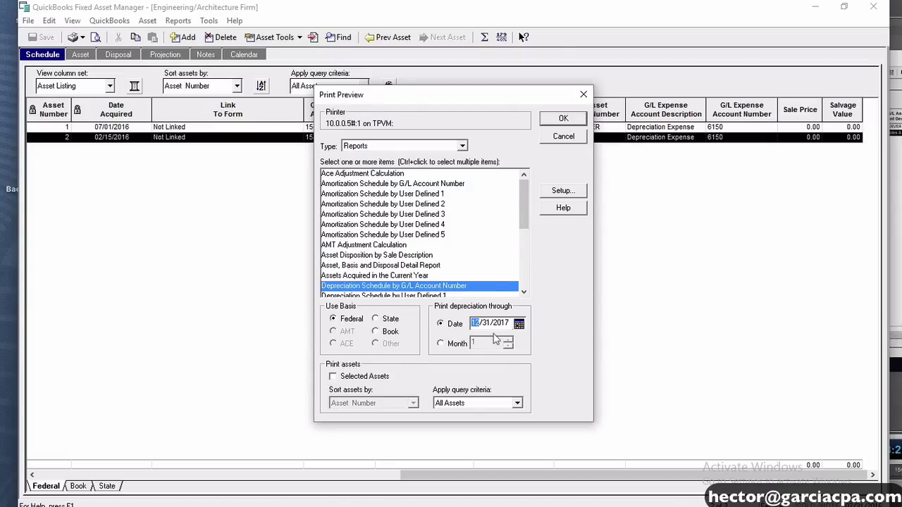
pyautogui.press('Right')
pyautogui.press('Left')
pyautogui.write('07')
pyautogui.press('Right')
pyautogui.write('2')
pyautogui.click(562, 120)
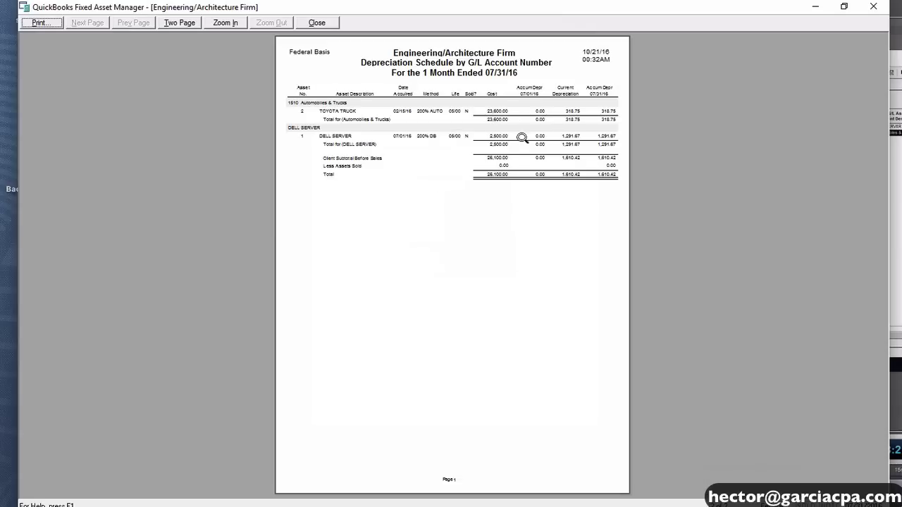
# Examine the current depreciation of the truck and the server in the July 2016 schedule, and close the preview
pyautogui.click(522, 129)
pyautogui.hotkey('ctrl', '1')
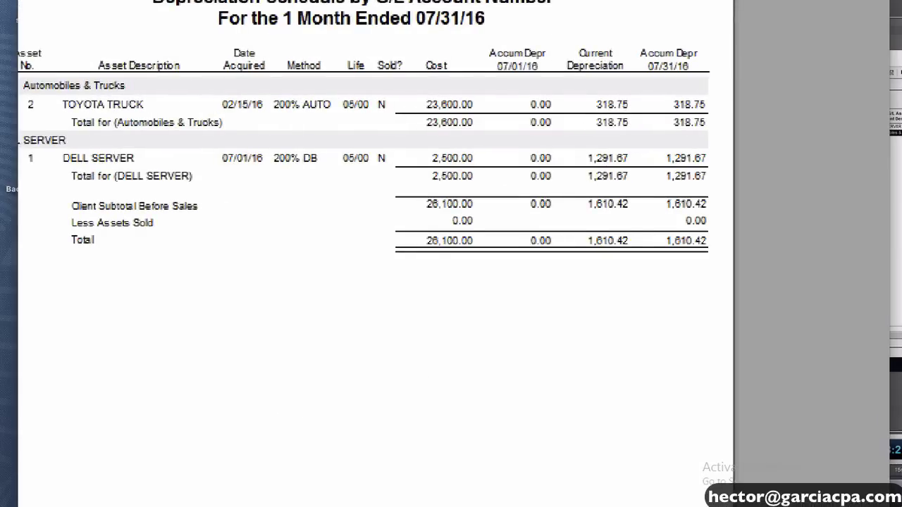
pyautogui.click(585, 160)
pyautogui.moveTo(638, 69)
pyautogui.mouseDown()
pyautogui.moveTo(548, 253)
pyautogui.moveTo(603, 7)
pyautogui.moveTo(595, 6)
pyautogui.mouseUp()
pyautogui.moveTo(576, 179); pyautogui.dragTo(618, 178)
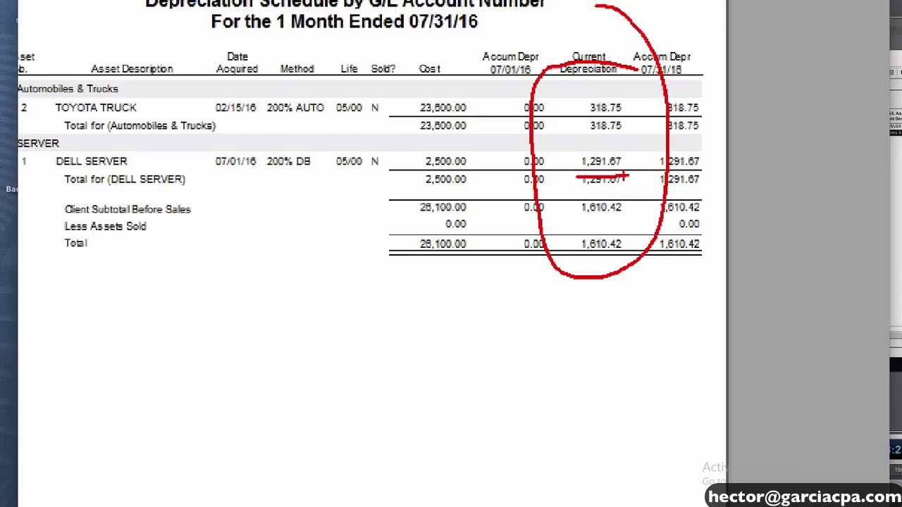
pyautogui.moveTo(566, 169); pyautogui.dragTo(635, 170)
pyautogui.press('Escape')
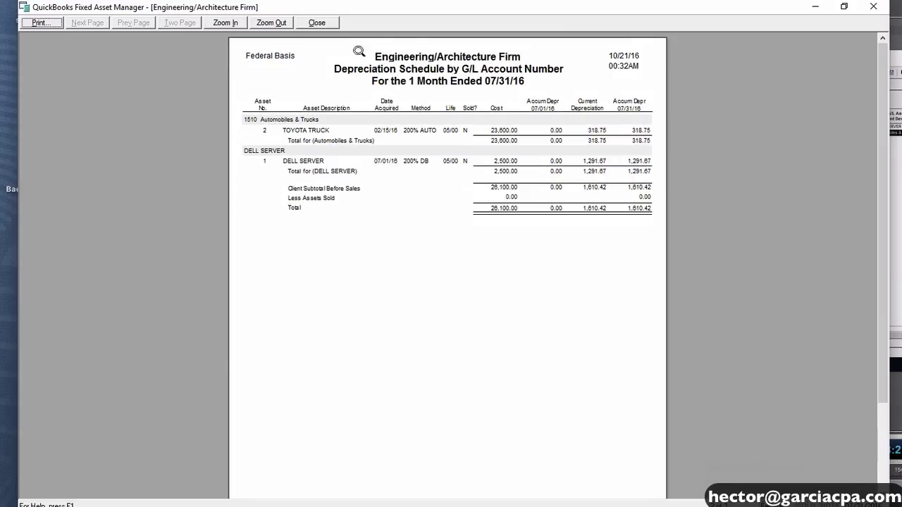
pyautogui.click(316, 22)
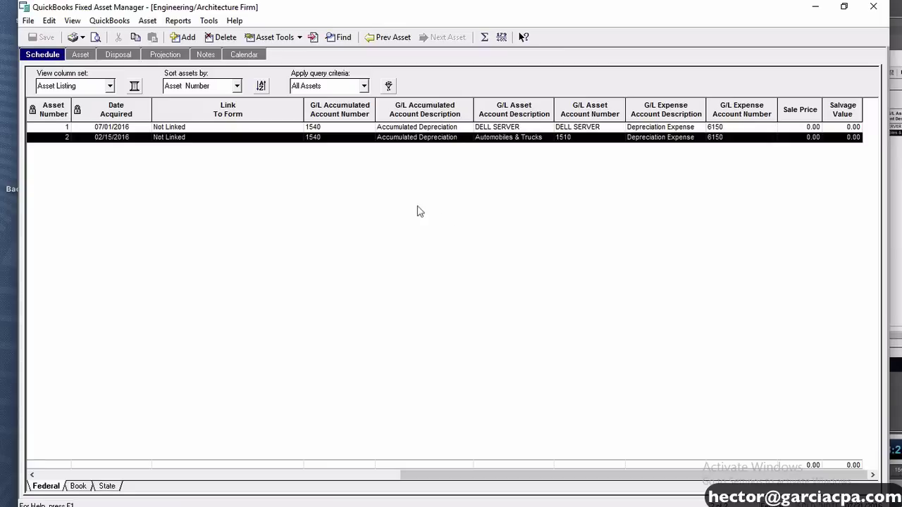
# Try to preview the Depreciation Schedule by User Defined 1 on the Federal basis with depreciation through month 8
pyautogui.click(178, 21)
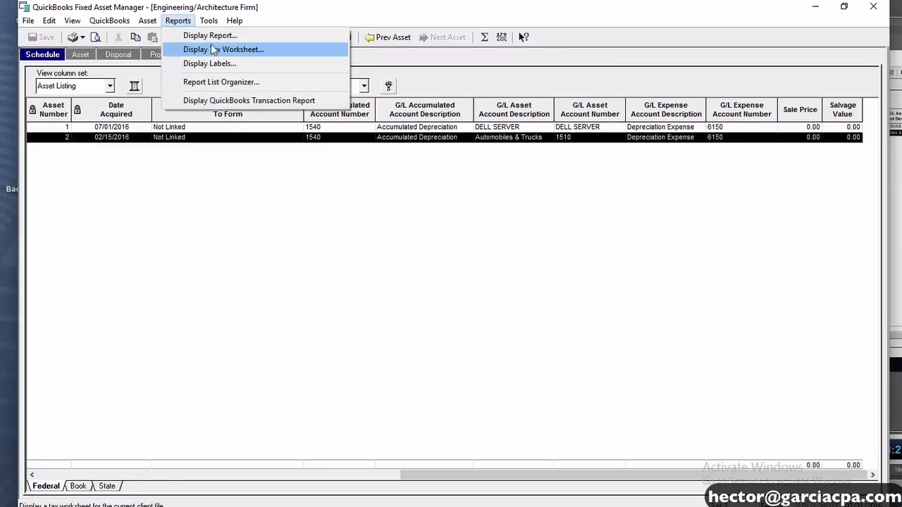
pyautogui.click(209, 36)
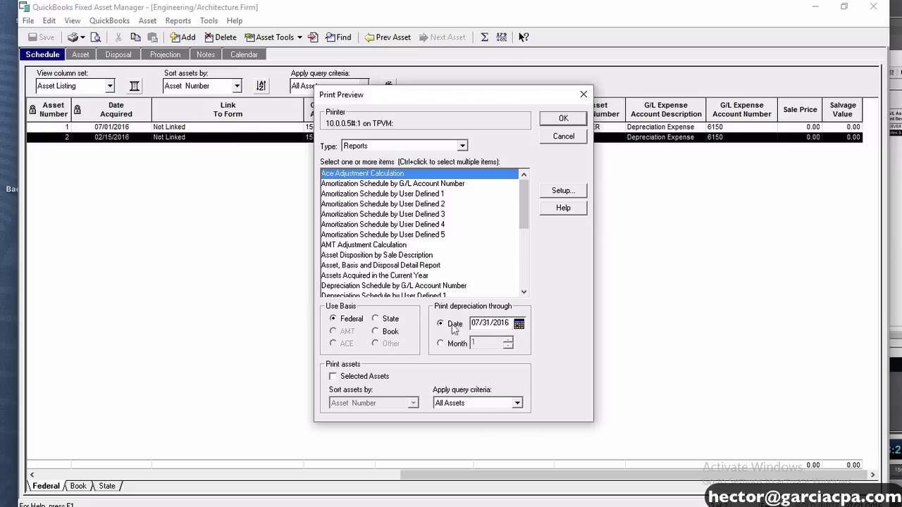
pyautogui.click(452, 345)
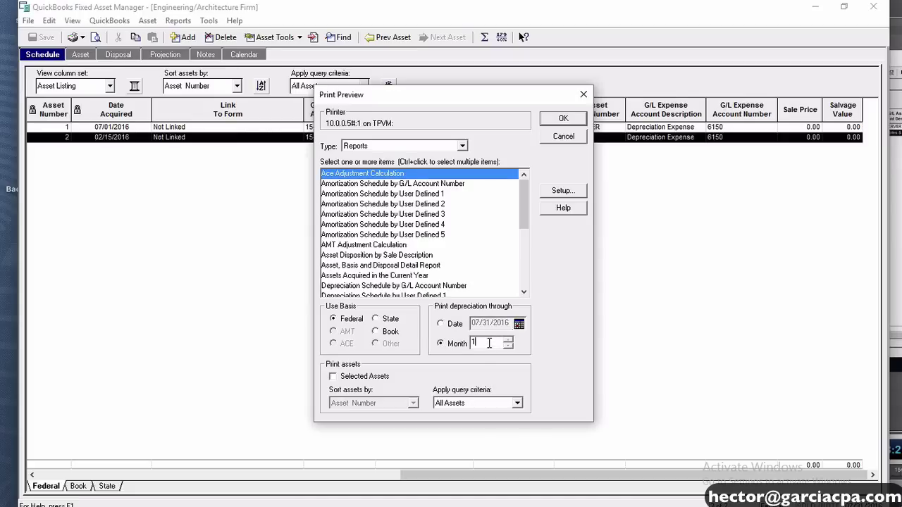
pyautogui.moveTo(489, 343); pyautogui.dragTo(430, 344)
pyautogui.scroll(-4, 522, 241)
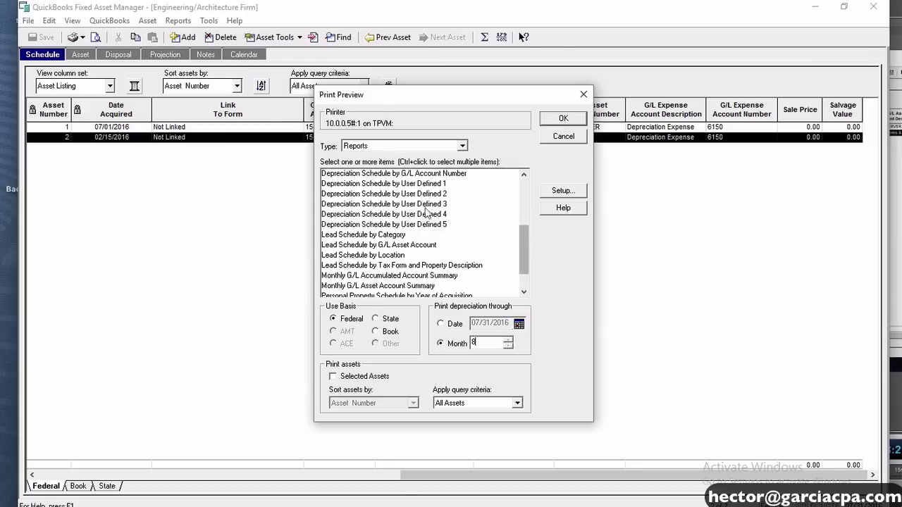
pyautogui.click(424, 186)
pyautogui.click(563, 118)
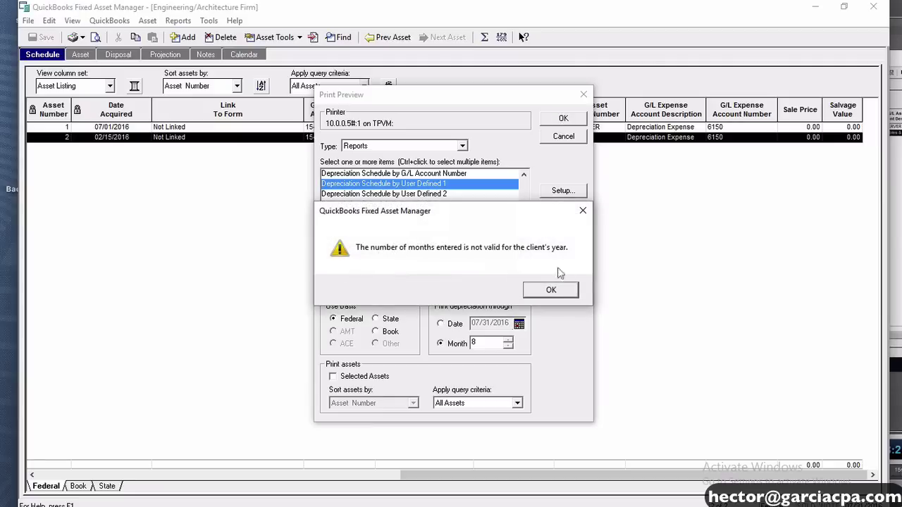
pyautogui.click(551, 293)
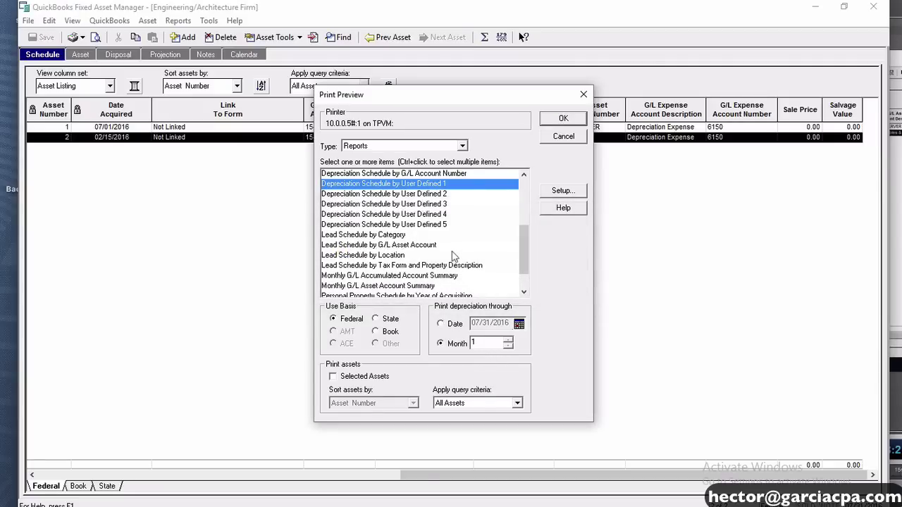
# Preview the Depreciation Schedule by User Defined 1 for only the selected truck through 07/31/2016, and close the preview
pyautogui.click(356, 378)
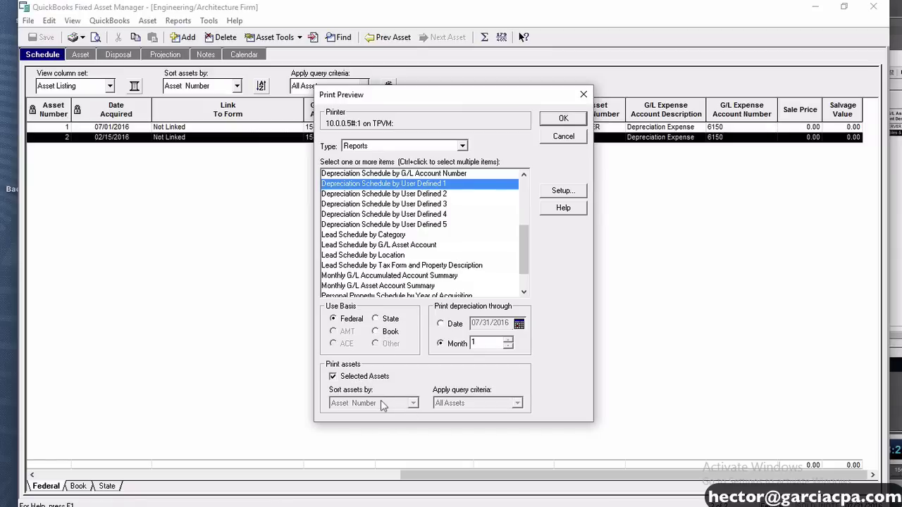
pyautogui.moveTo(403, 91); pyautogui.dragTo(365, 182)
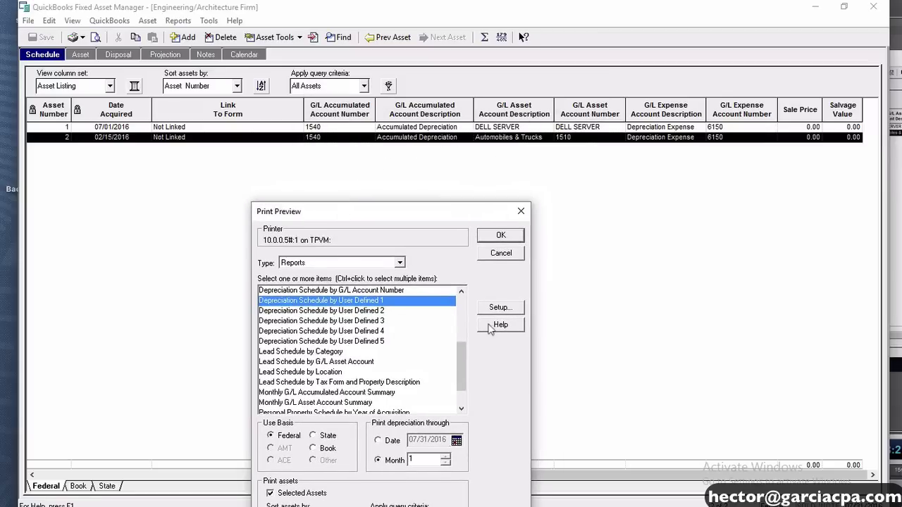
pyautogui.click(391, 442)
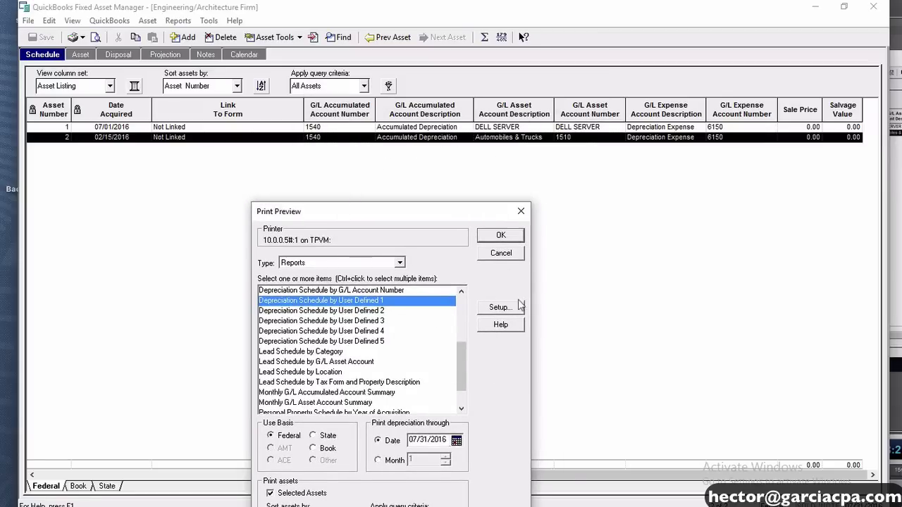
pyautogui.click(500, 237)
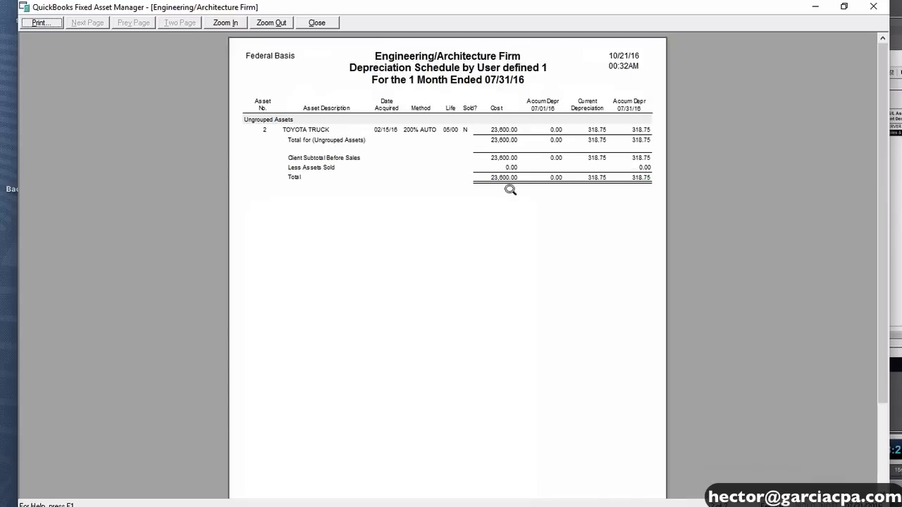
pyautogui.click(321, 24)
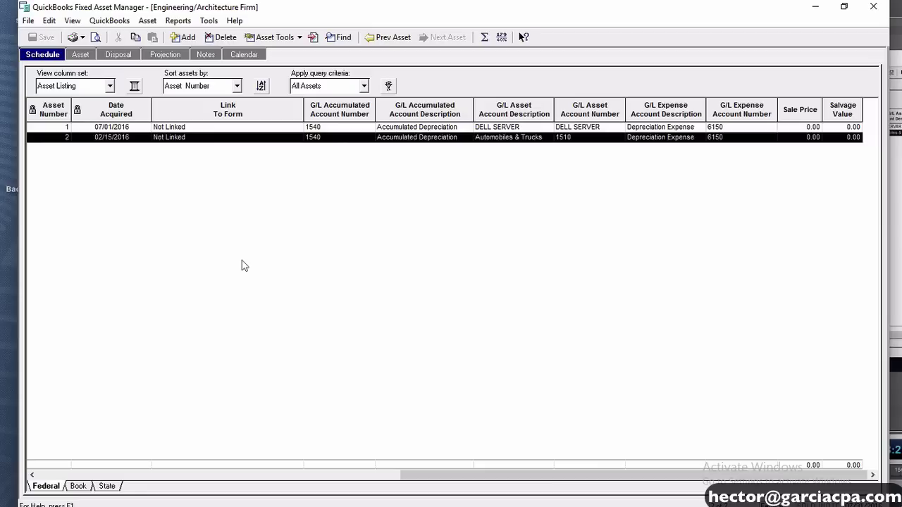
# Mark the Toyota truck as disposed, set its Federal sales price to 14,000, and check the Federal gain or loss on sale
pyautogui.click(300, 40)
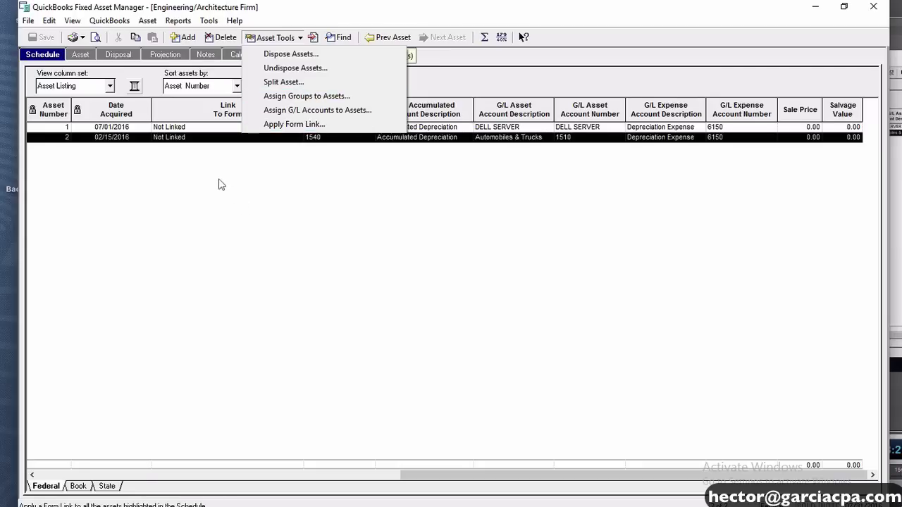
pyautogui.click(310, 55)
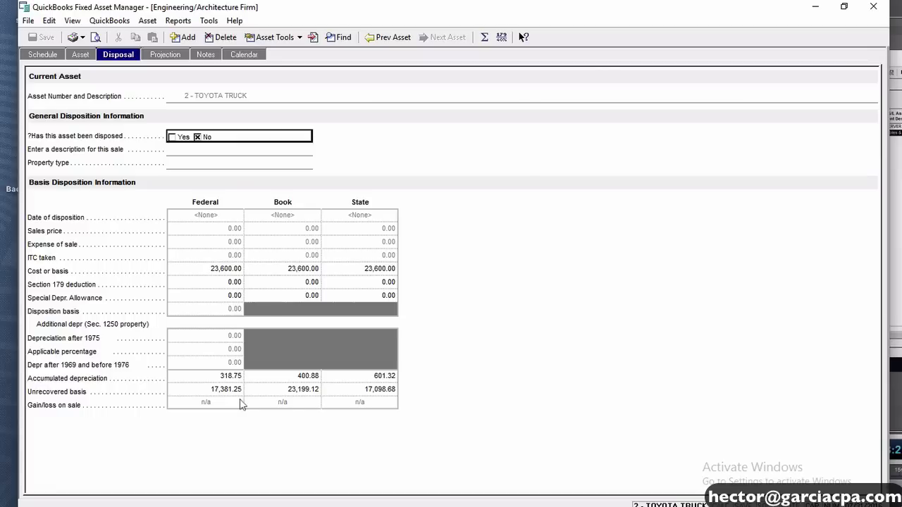
pyautogui.click(229, 230)
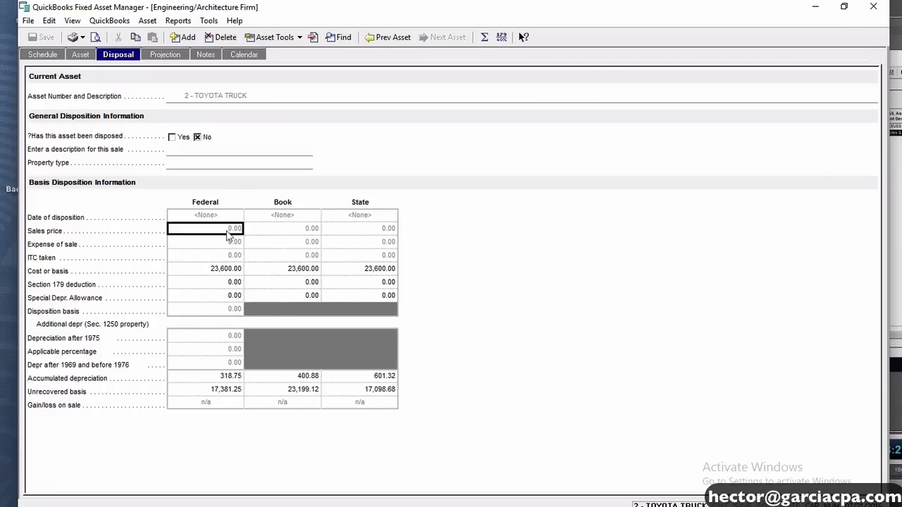
pyautogui.click(170, 138)
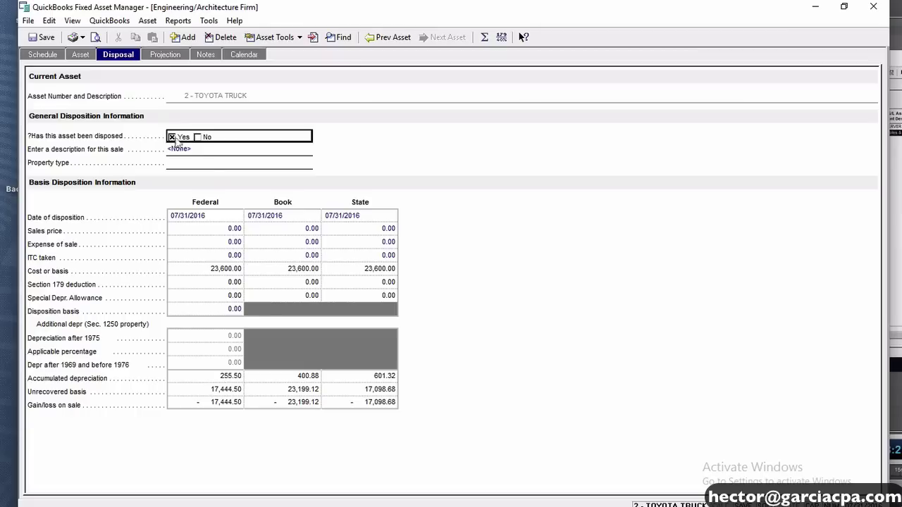
pyautogui.click(225, 228)
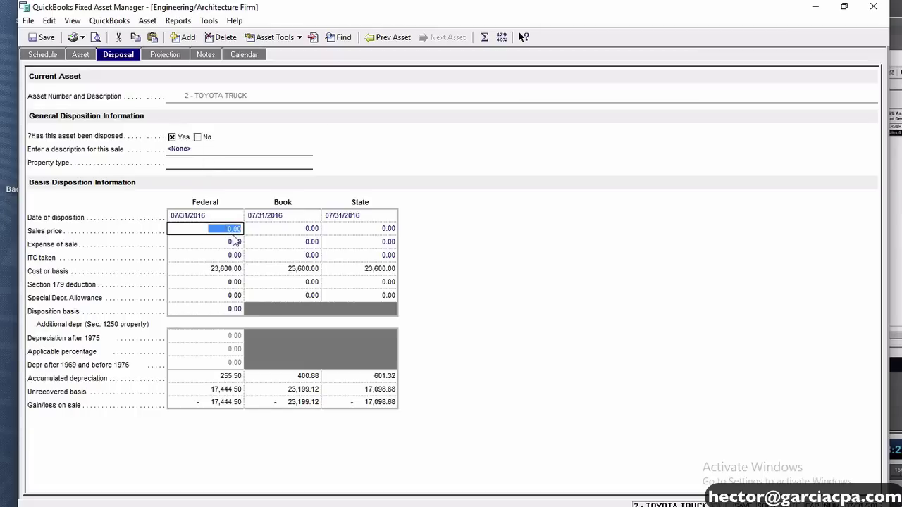
pyautogui.write('14,')
pyautogui.write('000')
pyautogui.click(235, 242)
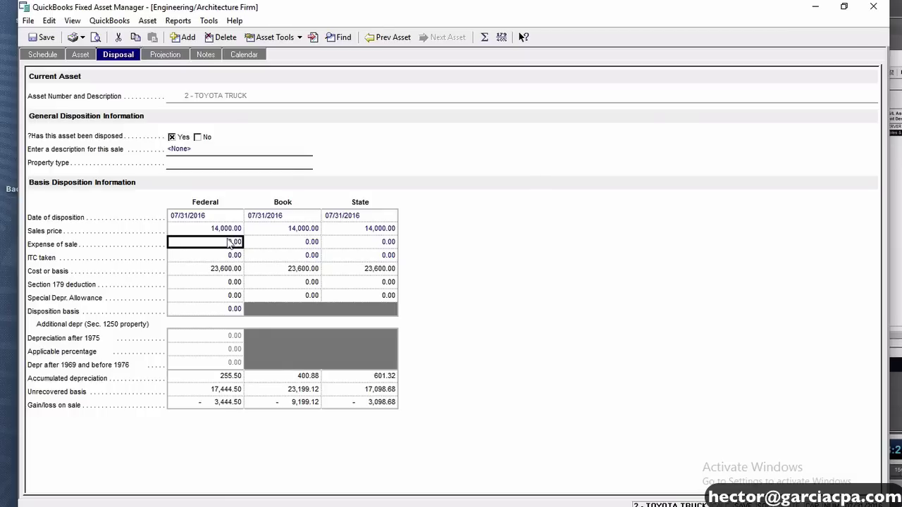
pyautogui.click(230, 406)
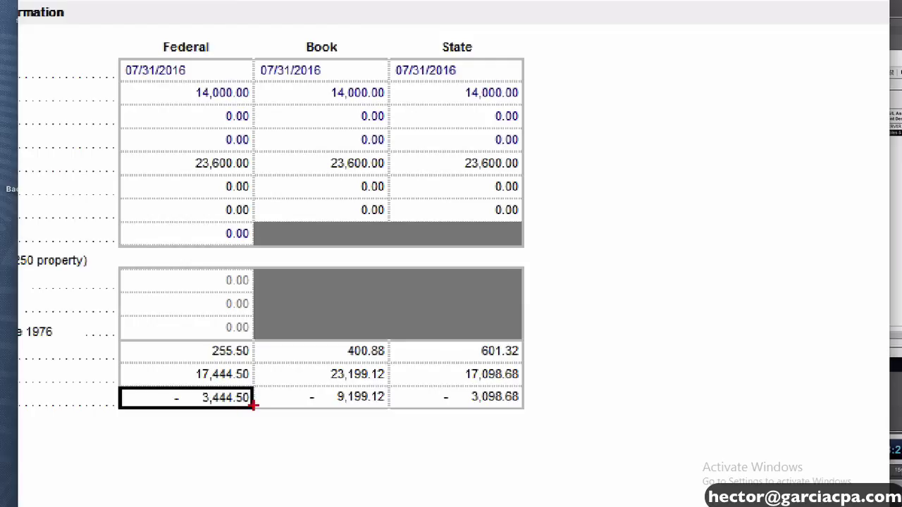
# Mark the Toyota truck as not disposed to clear its disposal information, and return to the asset schedule
pyautogui.moveTo(254, 403)
pyautogui.mouseDown()
pyautogui.moveTo(262, 414)
pyautogui.moveTo(177, 387)
pyautogui.moveTo(264, 420)
pyautogui.mouseUp()
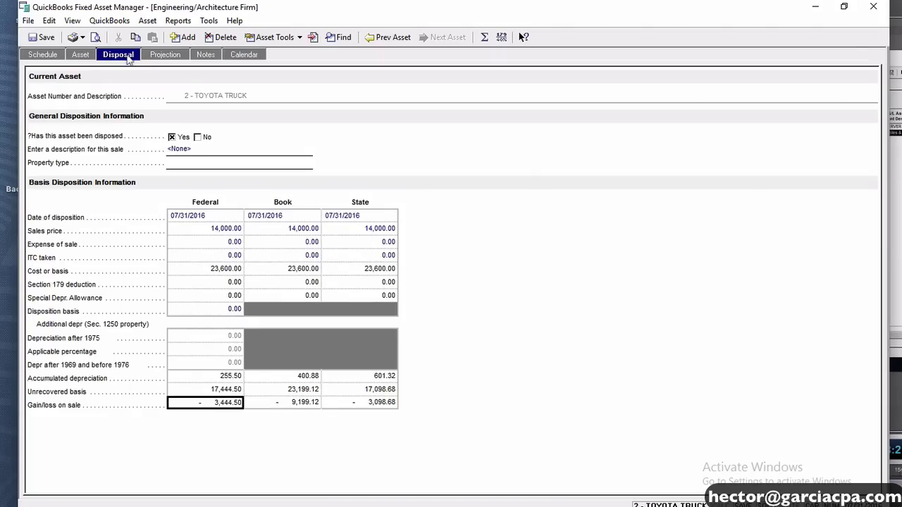
pyautogui.click(203, 138)
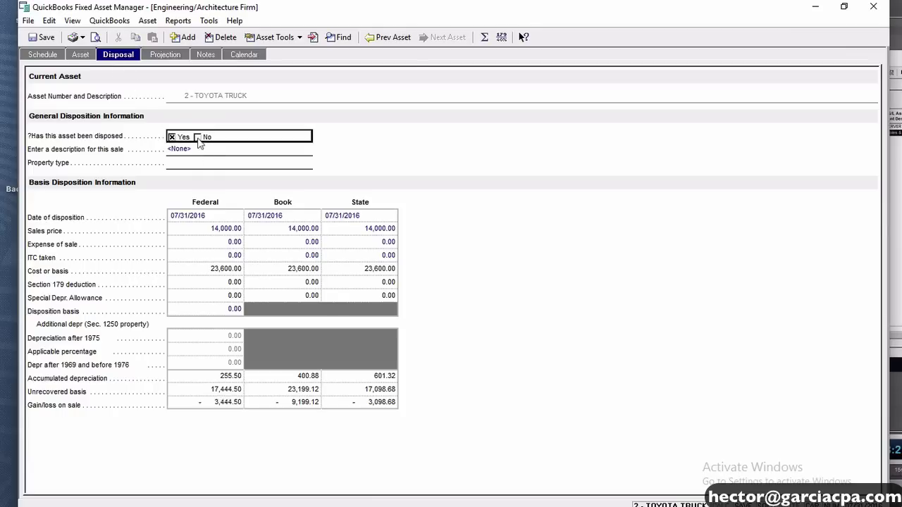
pyautogui.click(289, 39)
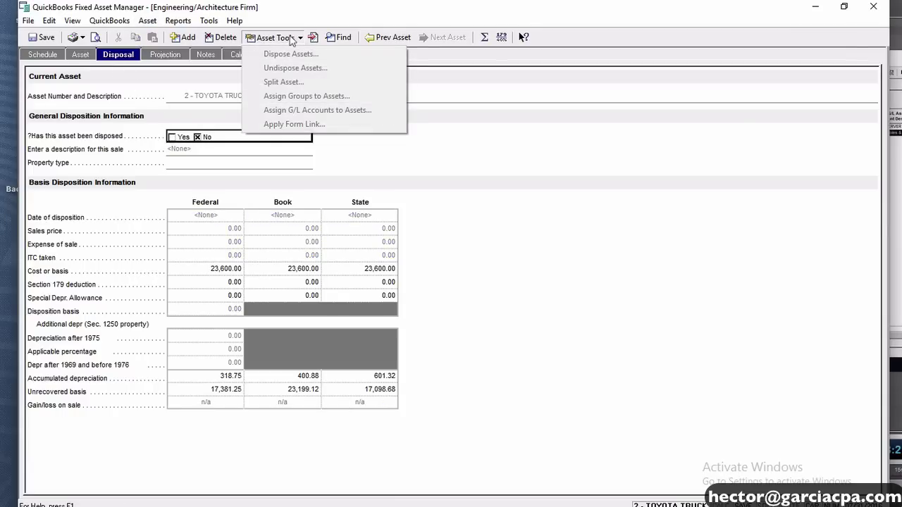
pyautogui.click(44, 57)
pyautogui.click(395, 291)
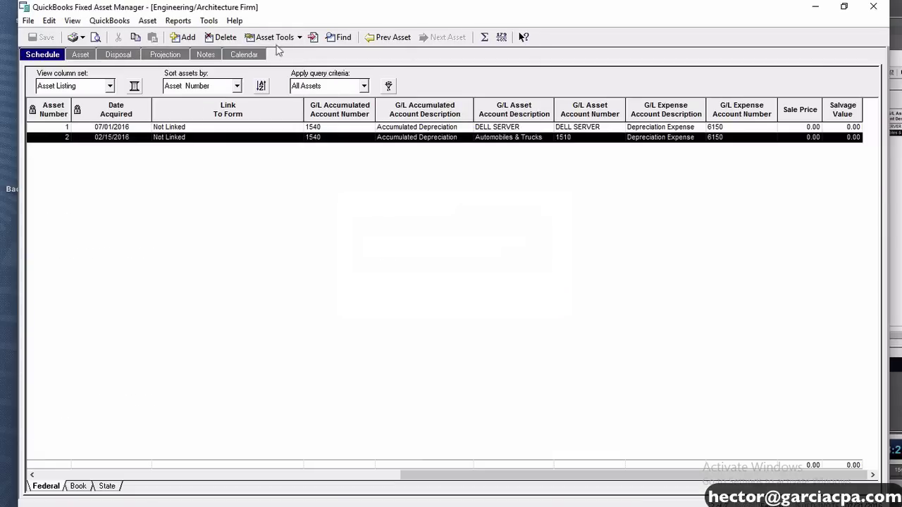
# Review the Split Asset allocation for the Toyota truck, and leave it without splitting the asset
pyautogui.click(275, 38)
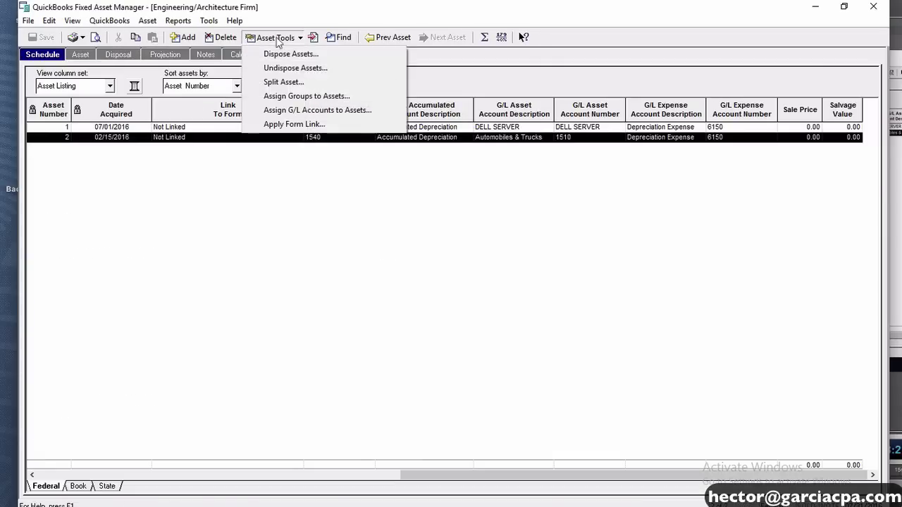
pyautogui.click(307, 84)
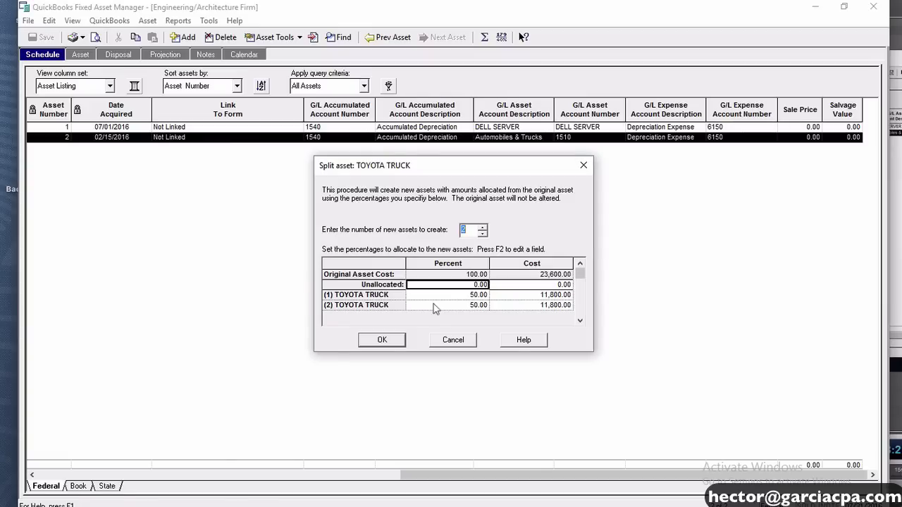
pyautogui.click(453, 341)
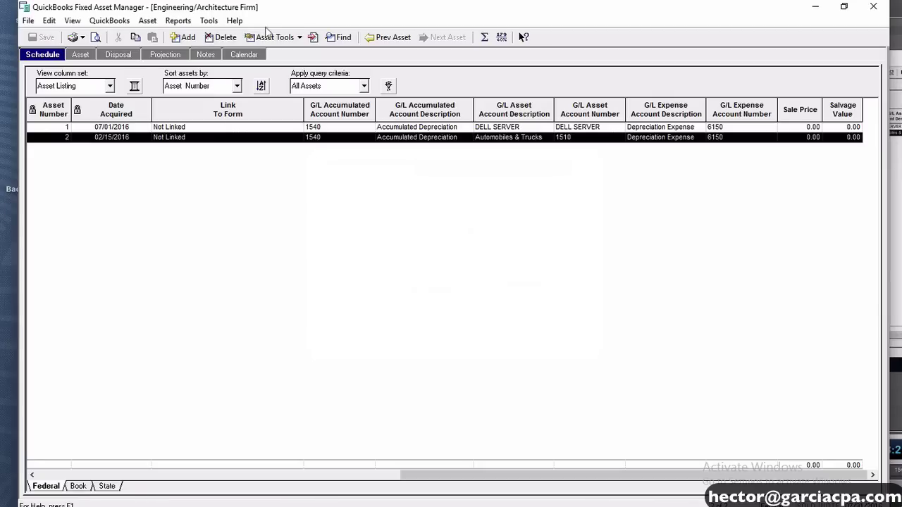
# Set the client's current year to run from 01/01/2016 to 12/31/2016, and complete the client rebuild
pyautogui.click(179, 21)
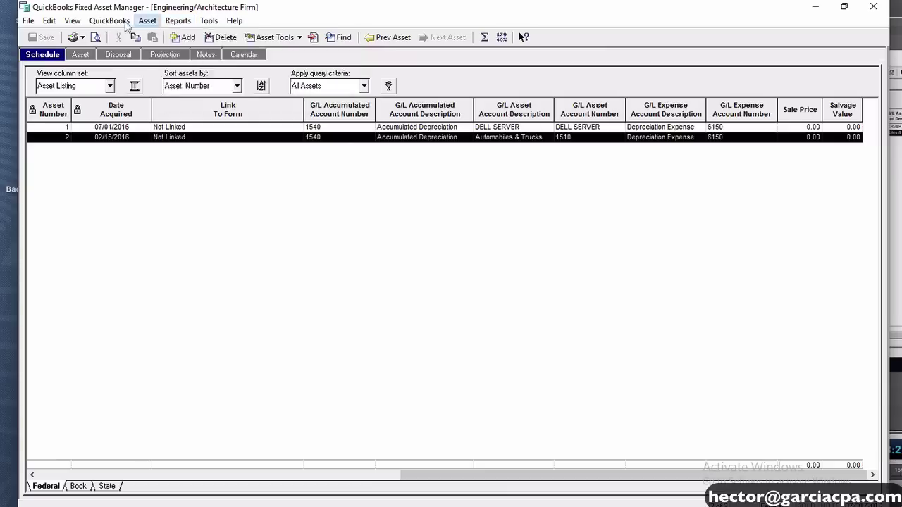
pyautogui.moveTo(28, 23)
pyautogui.click(73, 54)
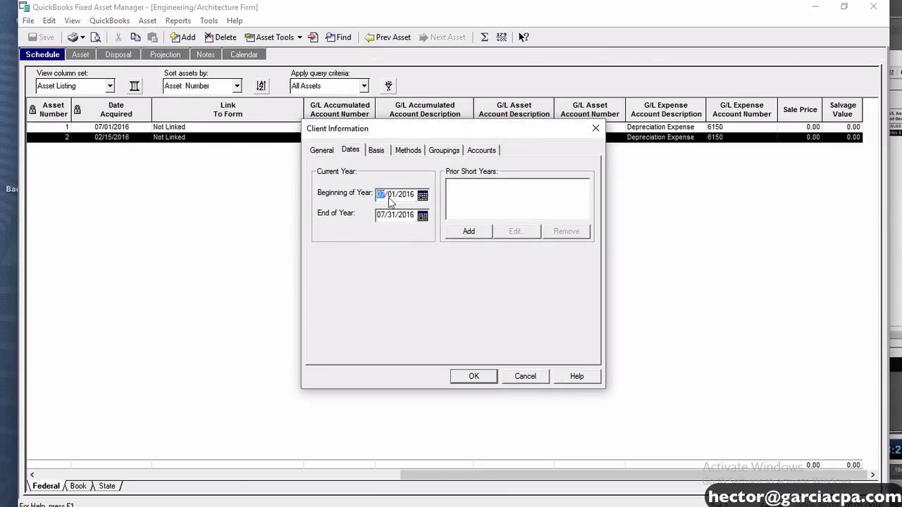
pyautogui.write('01')
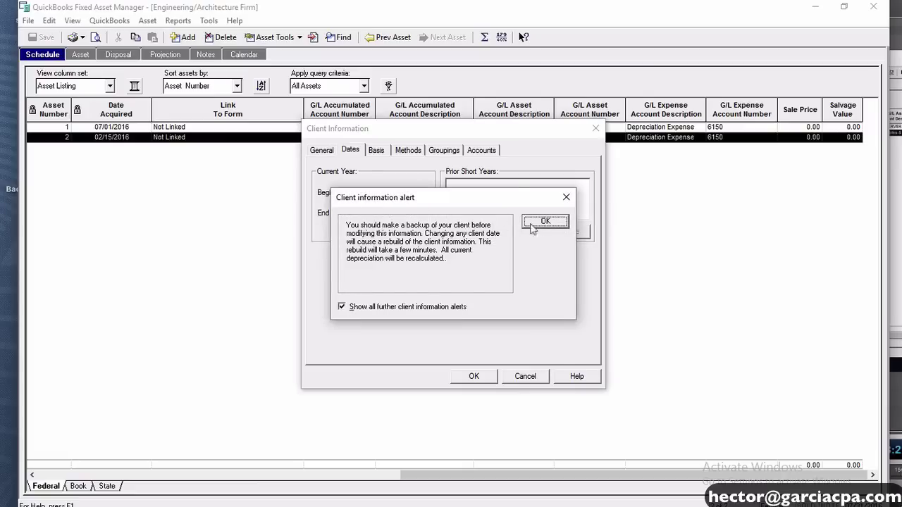
pyautogui.click(537, 224)
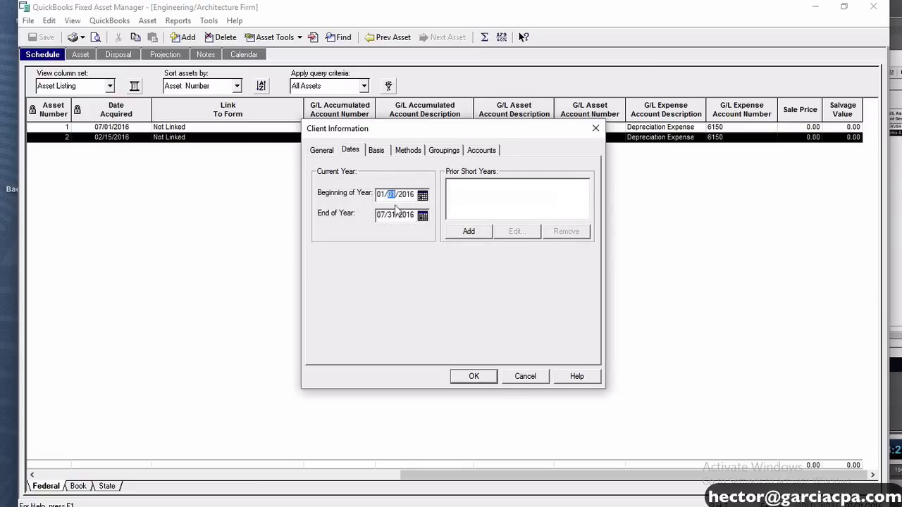
pyautogui.click(386, 217)
pyautogui.write('1231')
pyautogui.click(470, 375)
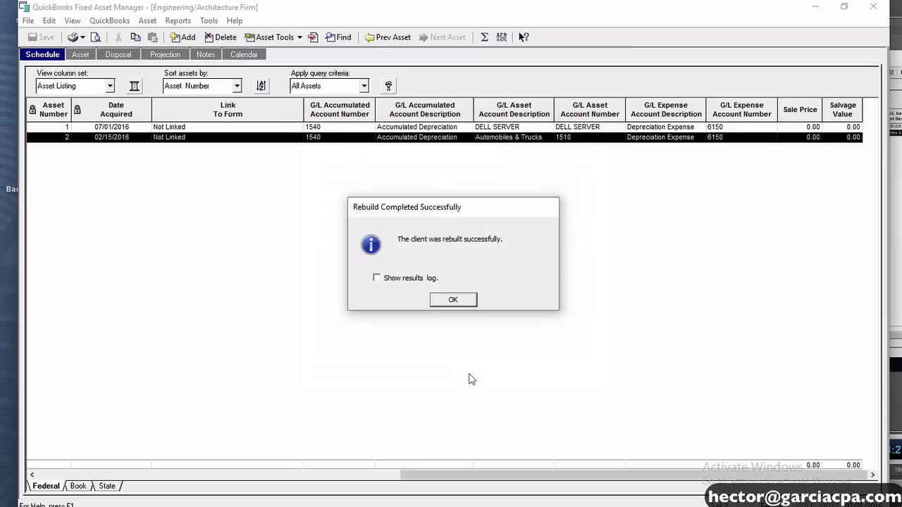
pyautogui.click(451, 301)
# Preview the Form 4562 Part V - Listed Property tax worksheet, examine the truck's depreciation deduction, and close the preview
pyautogui.click(209, 21)
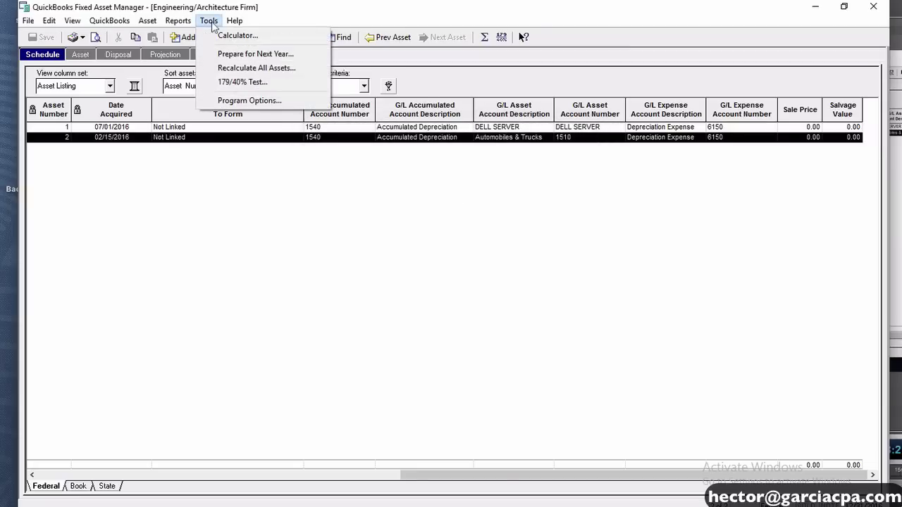
pyautogui.moveTo(187, 23)
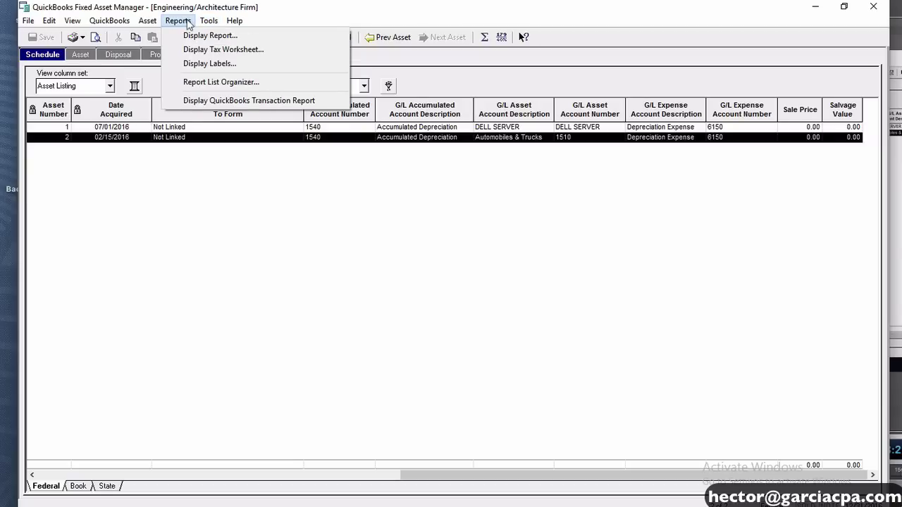
pyautogui.click(238, 50)
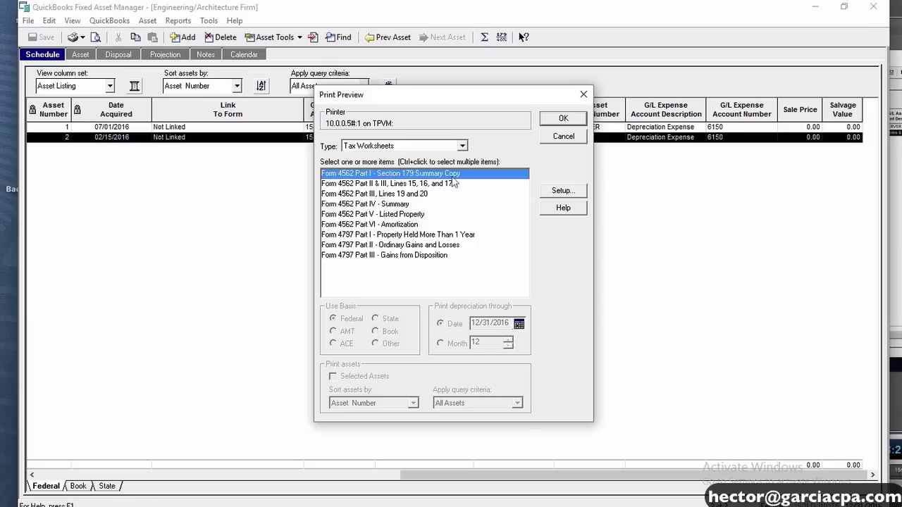
pyautogui.click(407, 204)
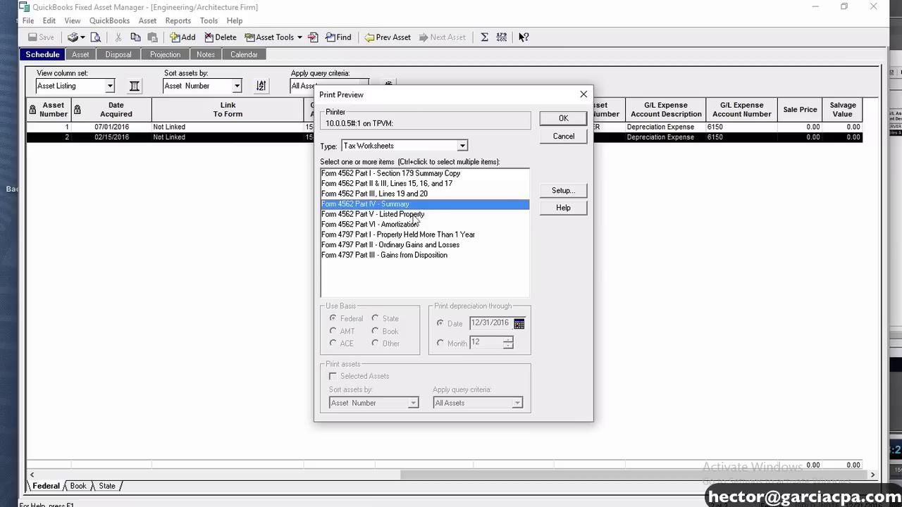
pyautogui.click(414, 215)
pyautogui.click(565, 119)
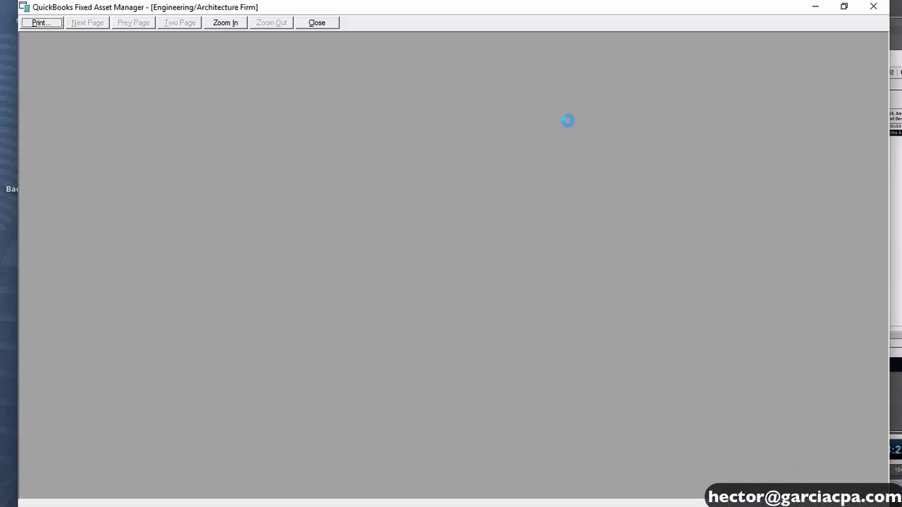
pyautogui.click(419, 219)
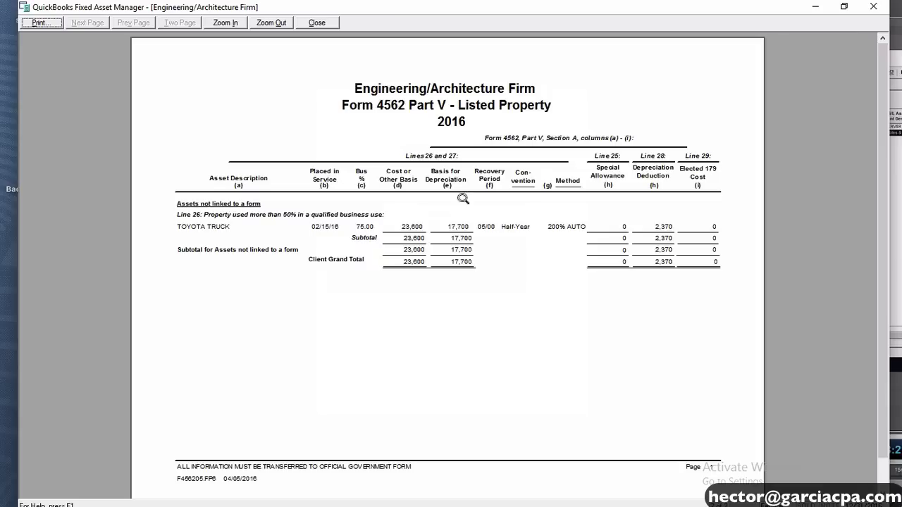
pyautogui.click(315, 23)
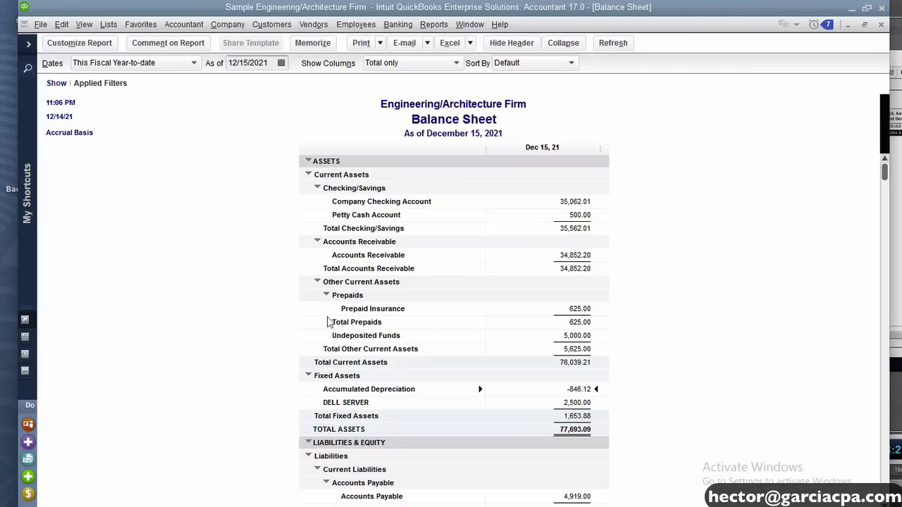
# In QuickBooks Enterprise, trace the Balance Sheet's Accumulated Depreciation to the 11/30/2021 depreciation journal entry, and close the entry
pyautogui.doubleClick(579, 389)
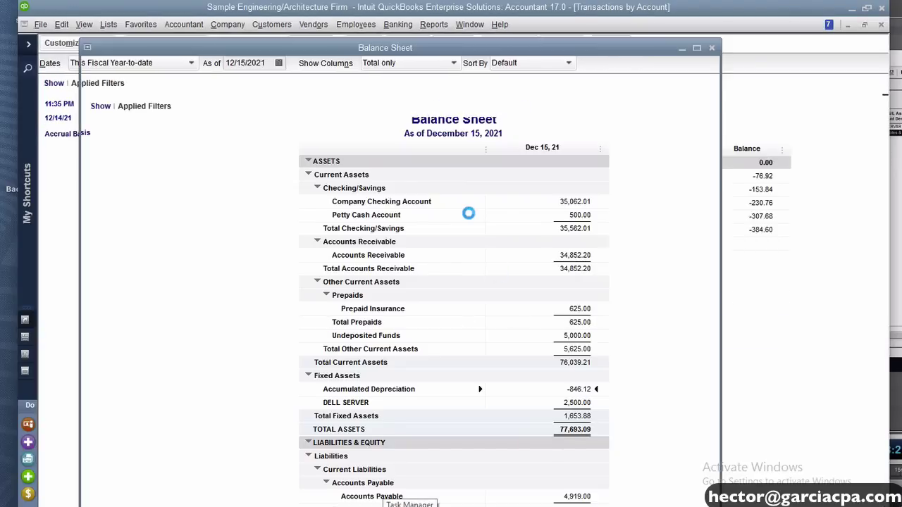
pyautogui.doubleClick(692, 308)
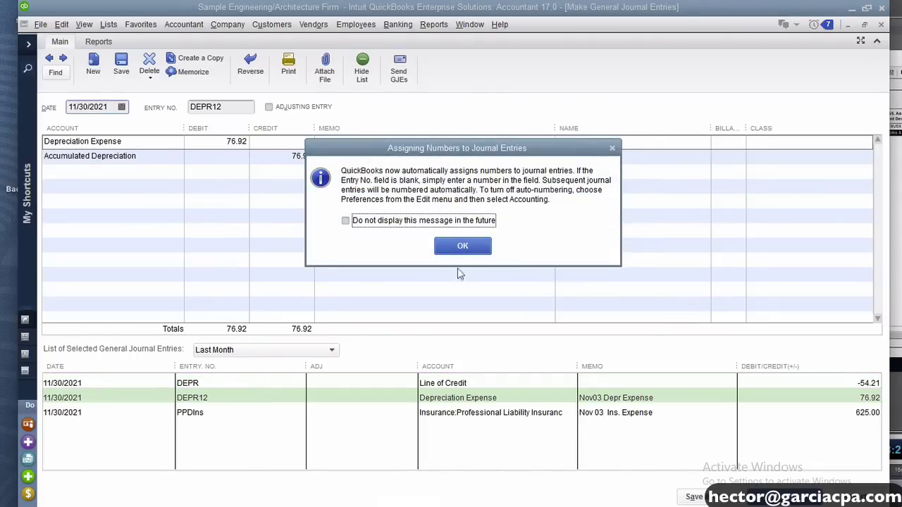
pyautogui.click(462, 245)
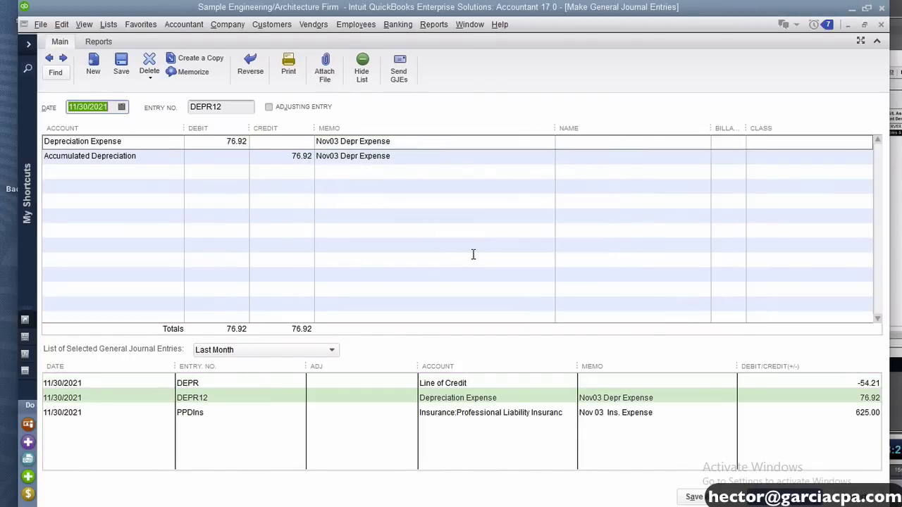
pyautogui.press('Escape')
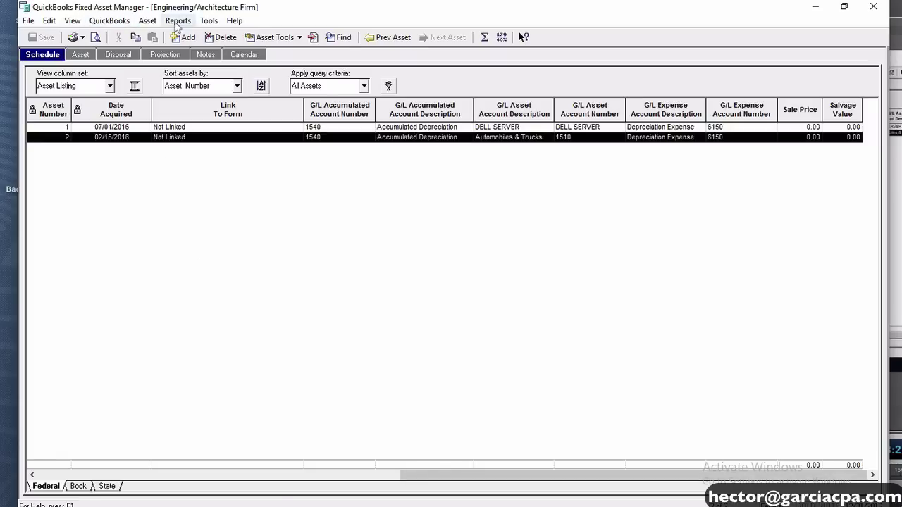
# Switch to QuickBooks Fixed Asset Manager and save the asset information to QuickBooks
pyautogui.click(122, 23)
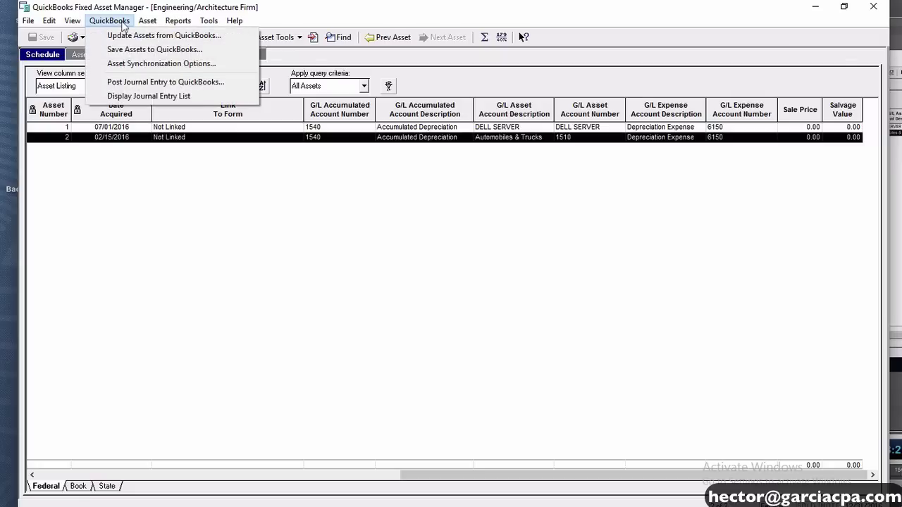
pyautogui.click(172, 55)
pyautogui.click(426, 311)
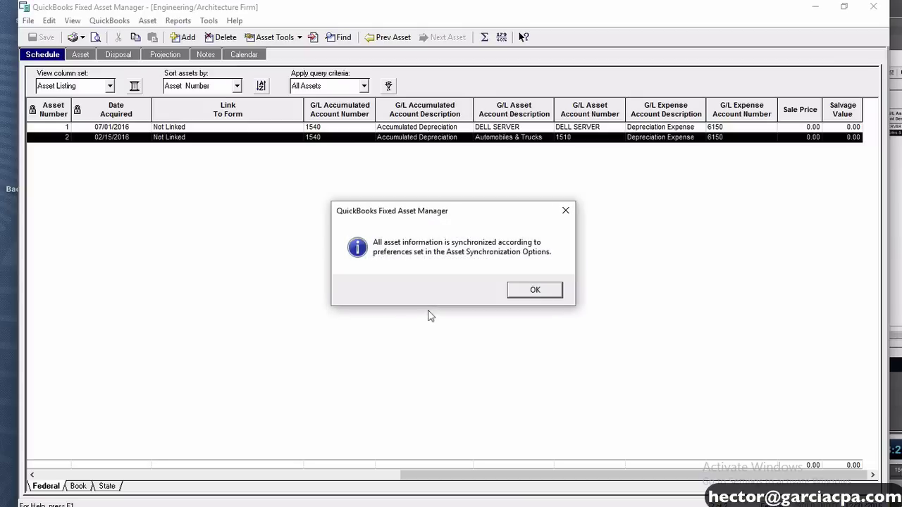
pyautogui.click(534, 289)
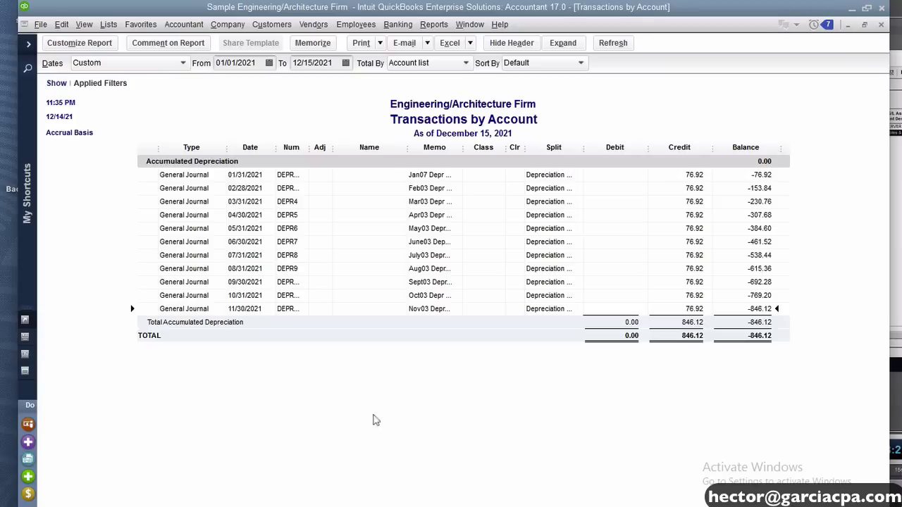
# In QuickBooks Enterprise, open the DELL SERVER fixed asset item, check its year-end depreciation and book value, and close it unchanged
pyautogui.click(107, 24)
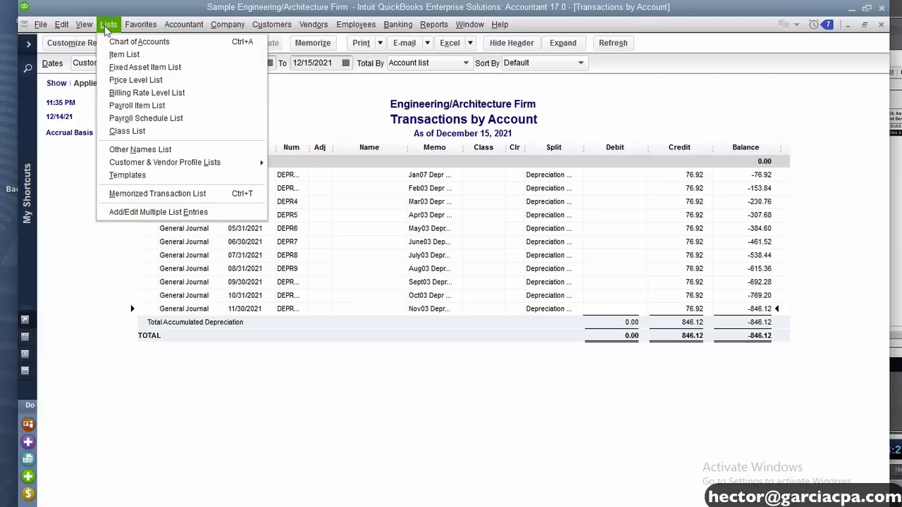
pyautogui.click(173, 69)
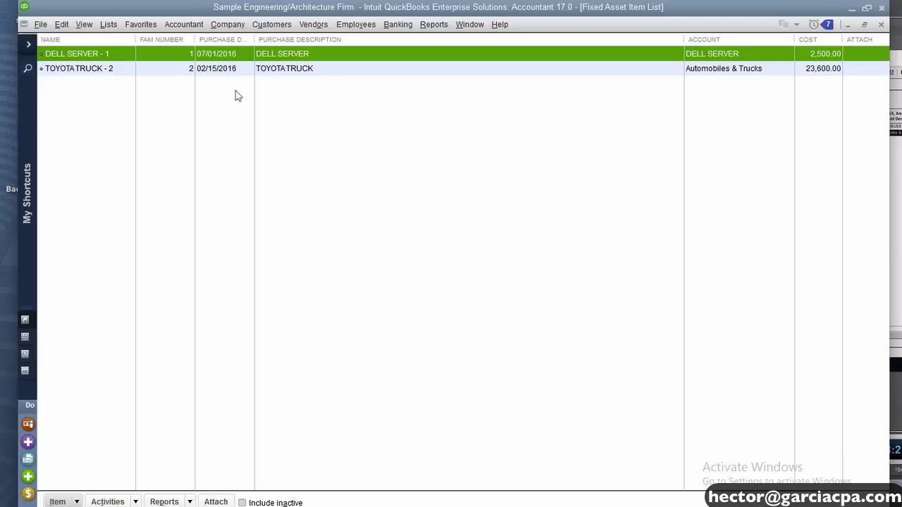
pyautogui.doubleClick(120, 54)
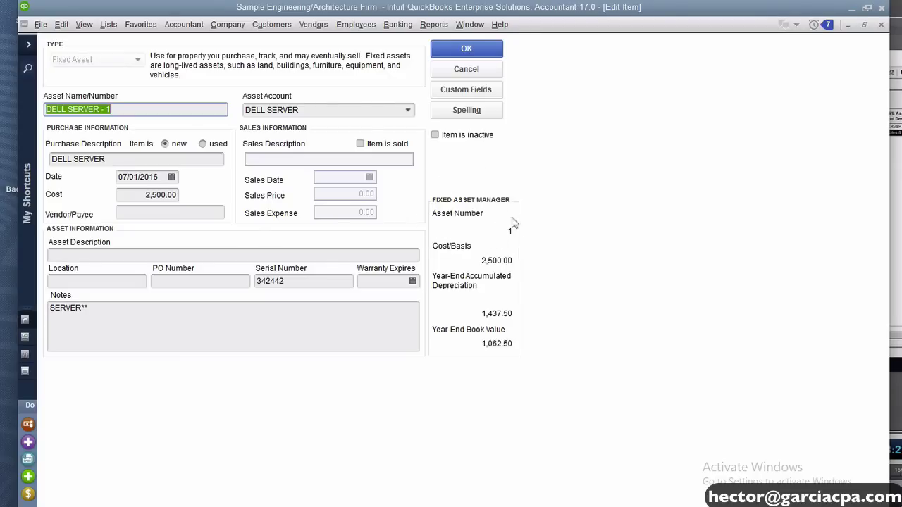
pyautogui.click(508, 318)
pyautogui.click(466, 69)
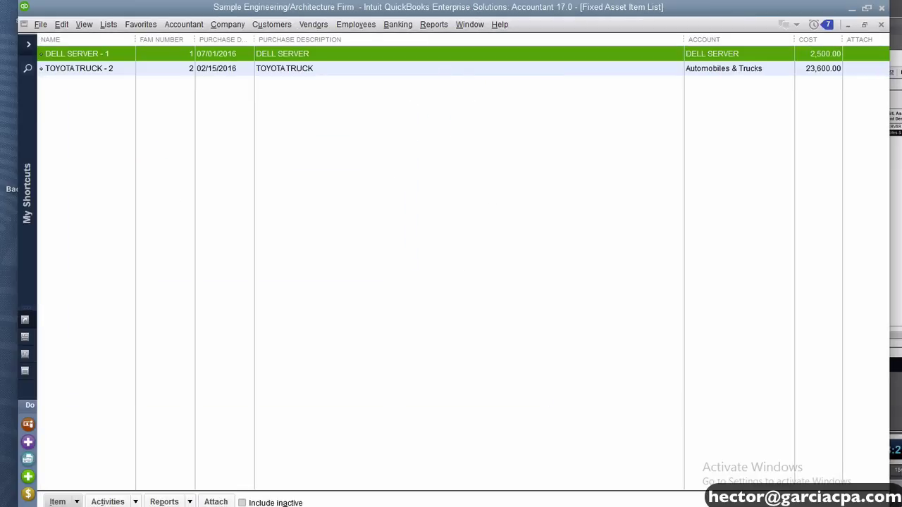
# In Fixed Asset Manager, prepare a Federal-basis depreciation journal entry for QuickBooks through 12/31/2016, and show the individual assets
pyautogui.click(441, 506)
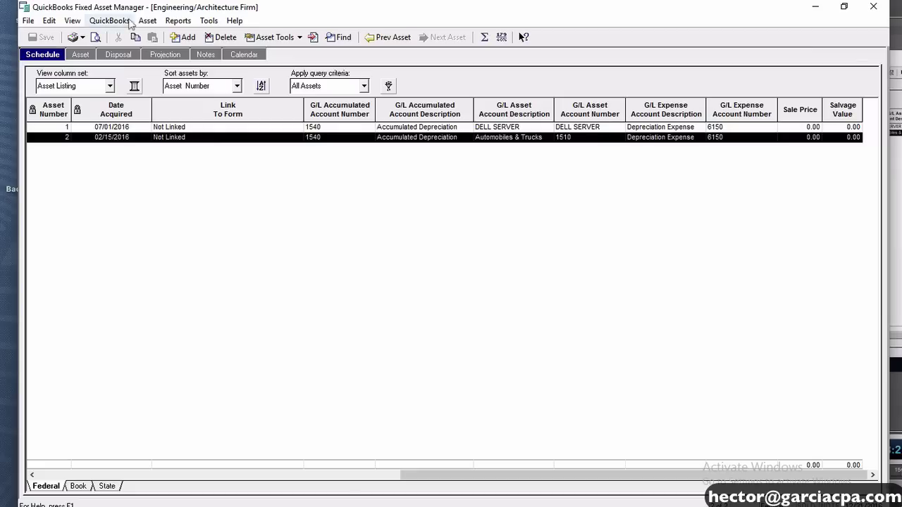
pyautogui.click(125, 22)
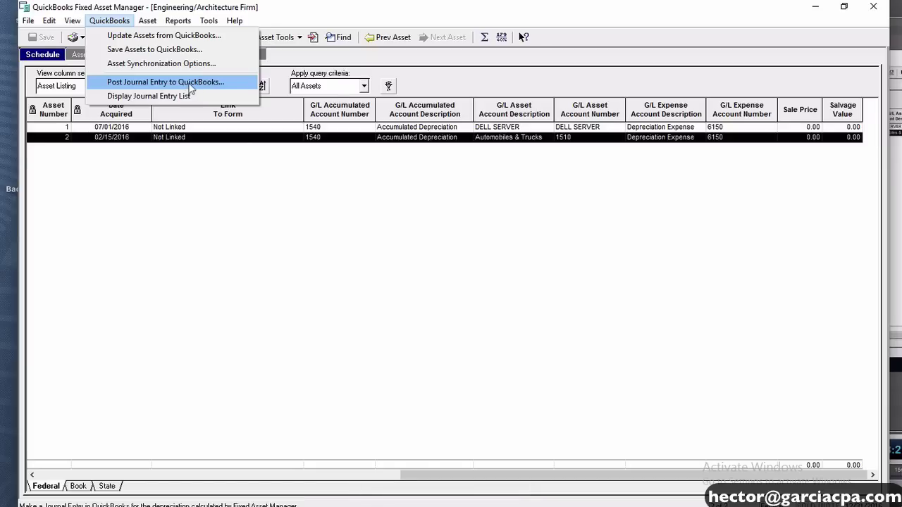
pyautogui.click(159, 85)
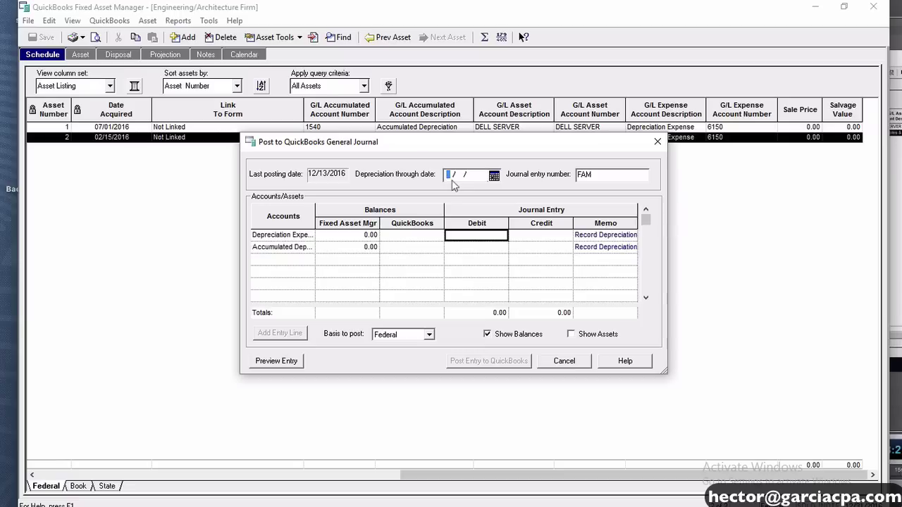
pyautogui.write('12/31/2016')
pyautogui.press('Tab')
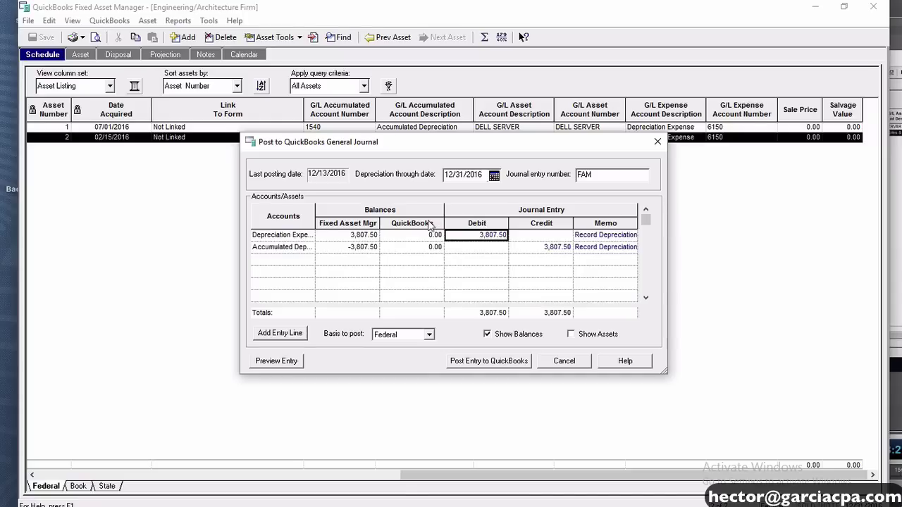
pyautogui.click(593, 338)
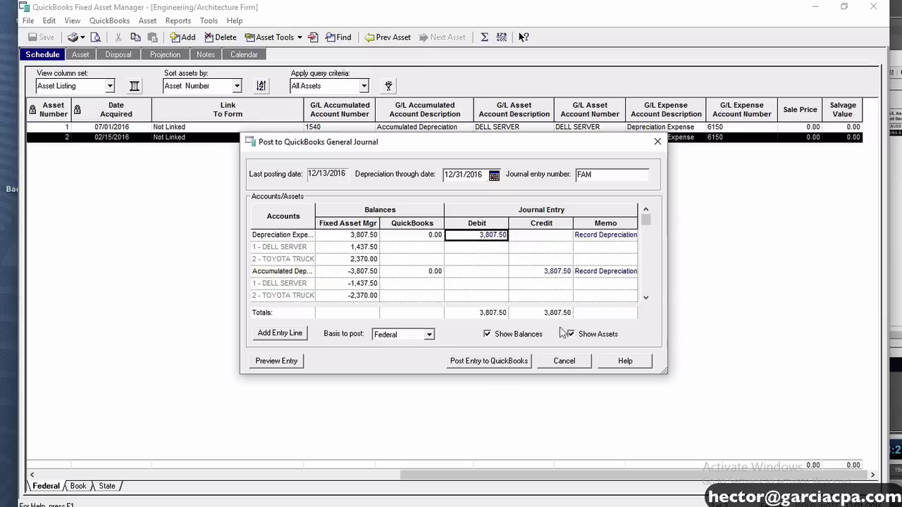
pyautogui.press('ctrl')
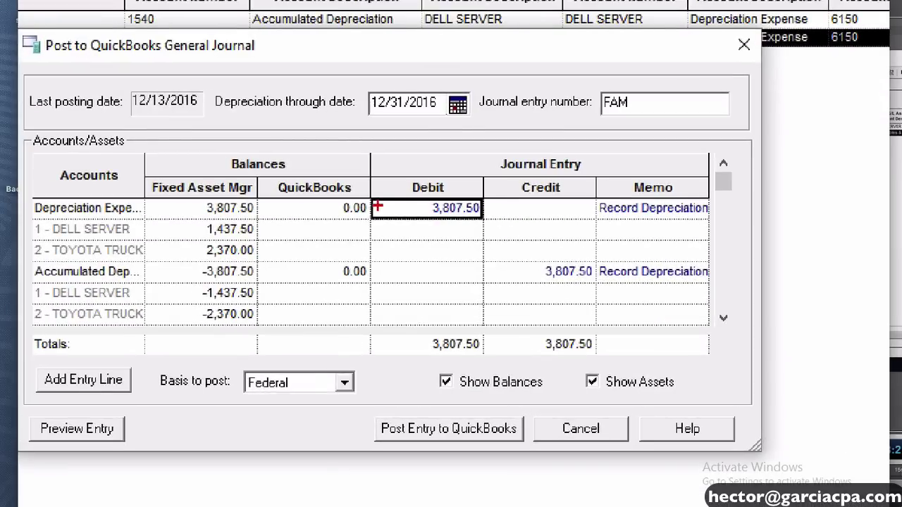
pyautogui.moveTo(446, 240); pyautogui.dragTo(515, 241)
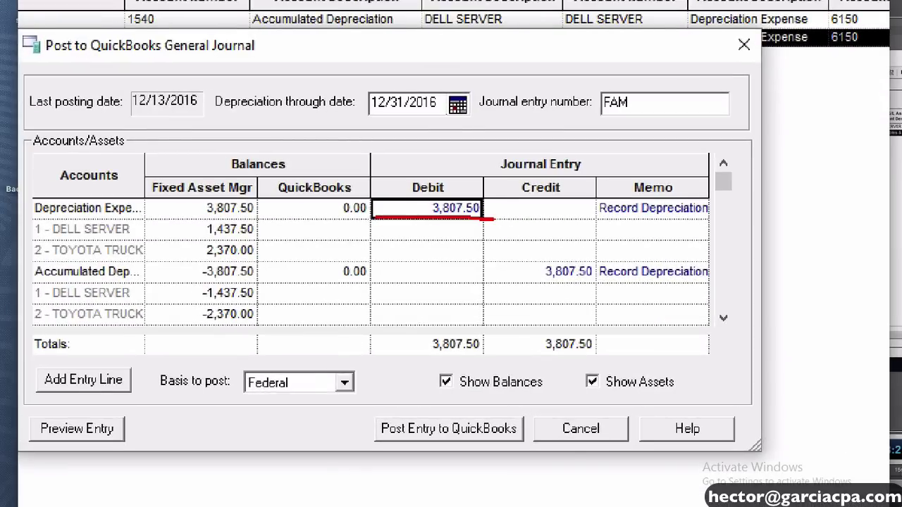
pyautogui.moveTo(520, 283); pyautogui.dragTo(650, 290)
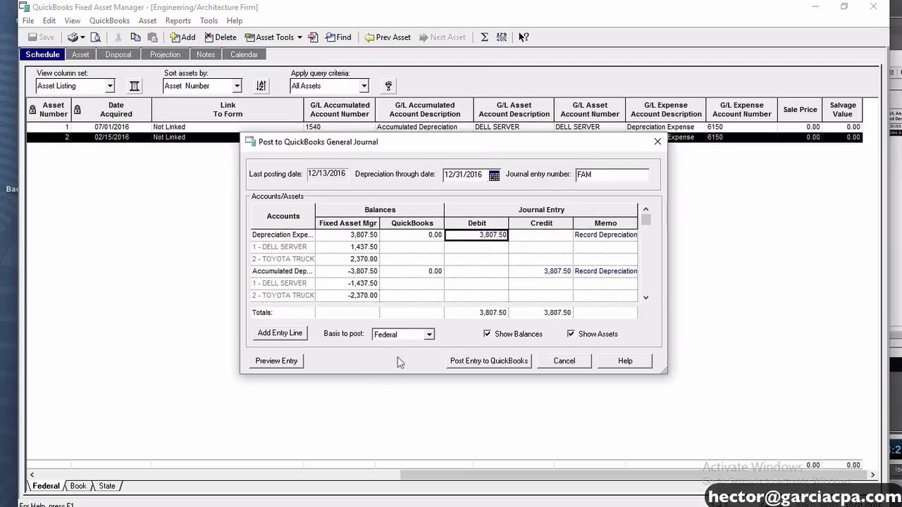
# Switch the basis to post to Book to compare the depreciation amounts, and set it back to Federal
pyautogui.click(428, 334)
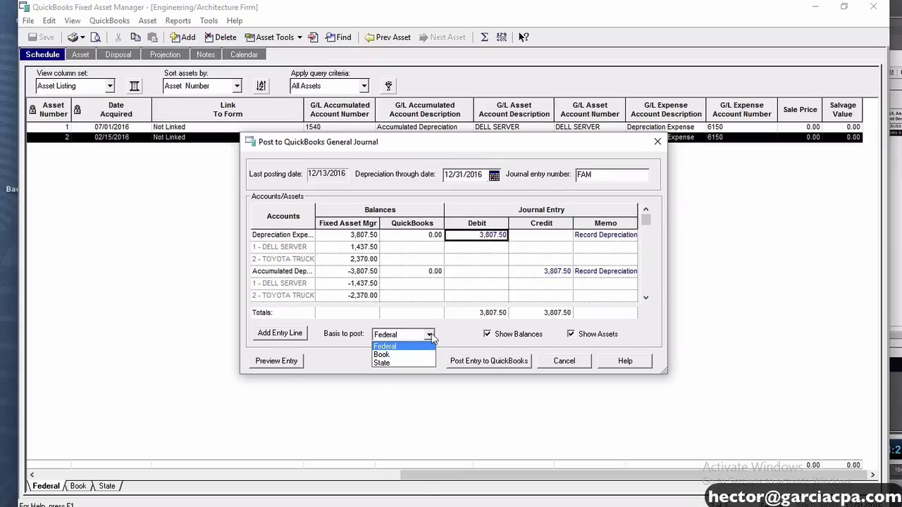
pyautogui.click(395, 355)
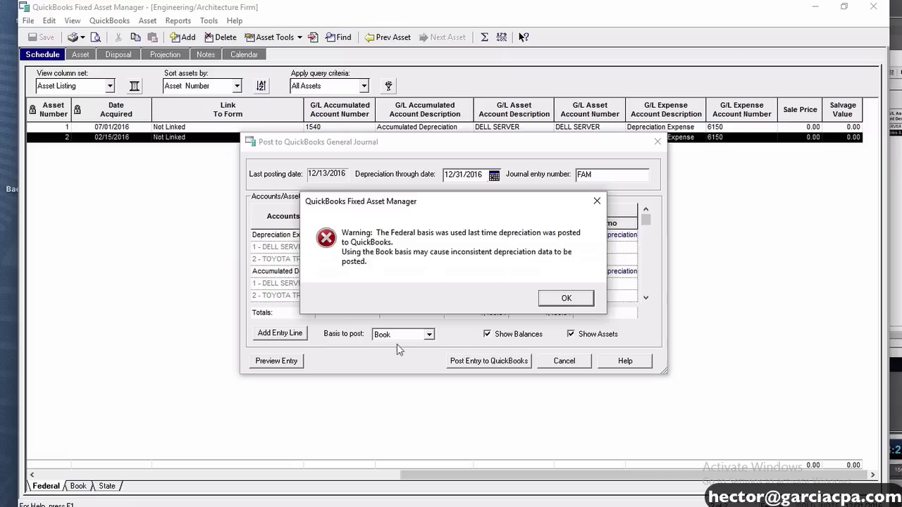
pyautogui.click(566, 299)
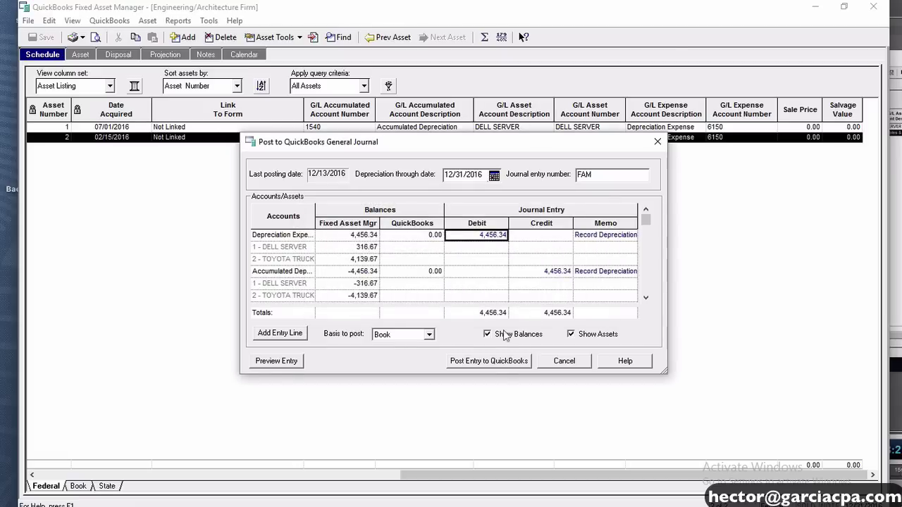
pyautogui.click(429, 335)
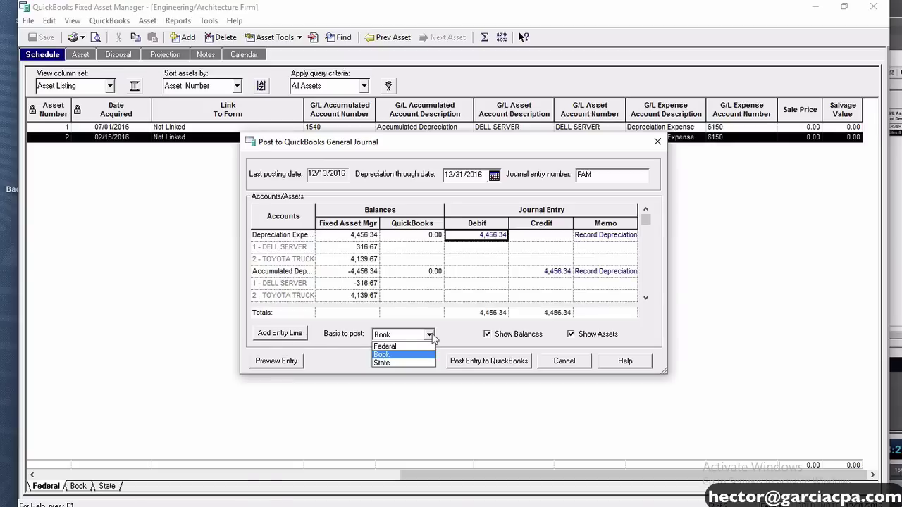
pyautogui.click(384, 346)
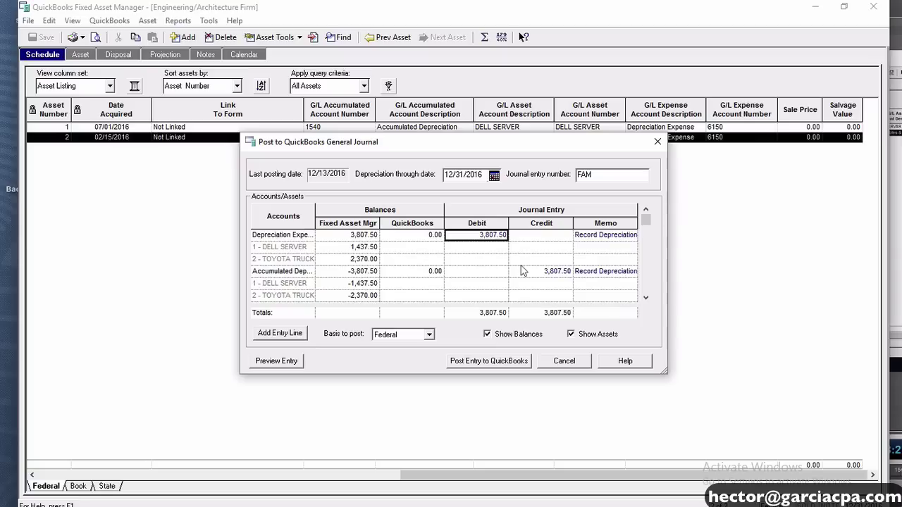
# Post the Federal-basis depreciation entry through 12/31/2016 to the QuickBooks general journal
pyautogui.click(494, 362)
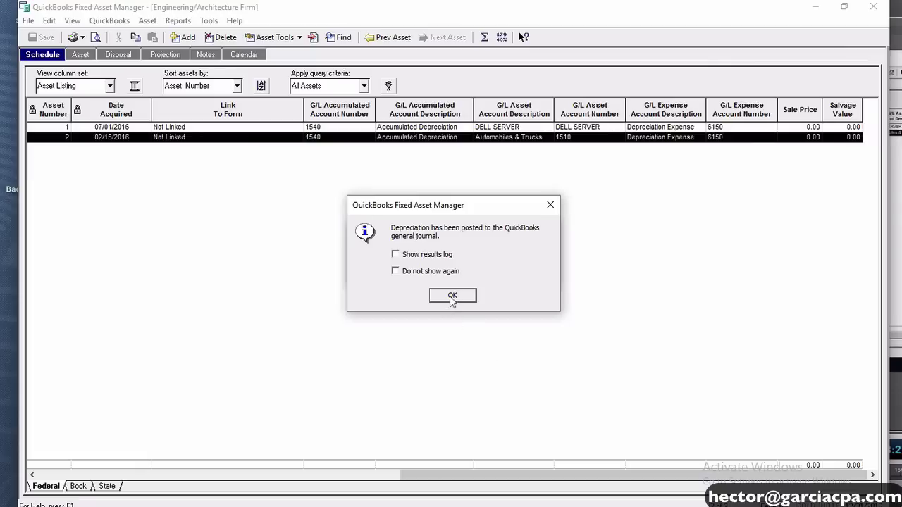
pyautogui.click(451, 296)
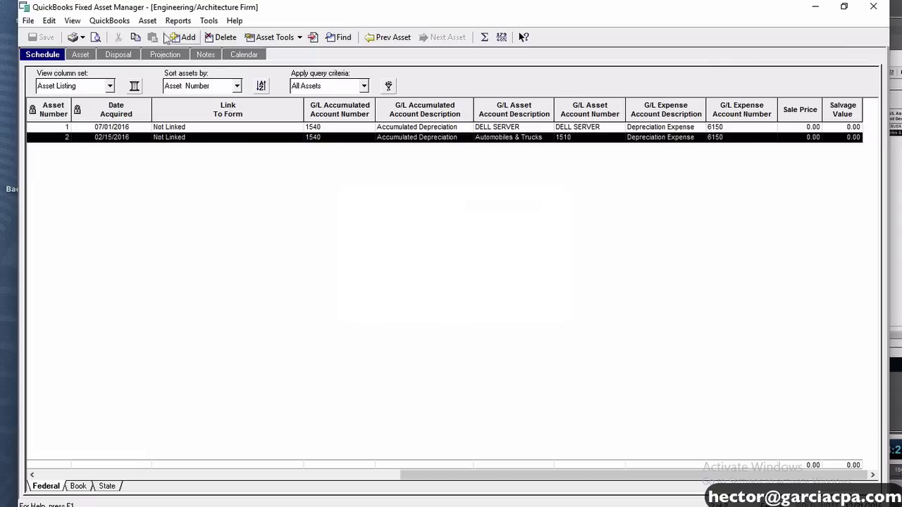
# Display the posted journal entry list, review the latest entry's amounts and journal entry number, and close the list
pyautogui.click(115, 22)
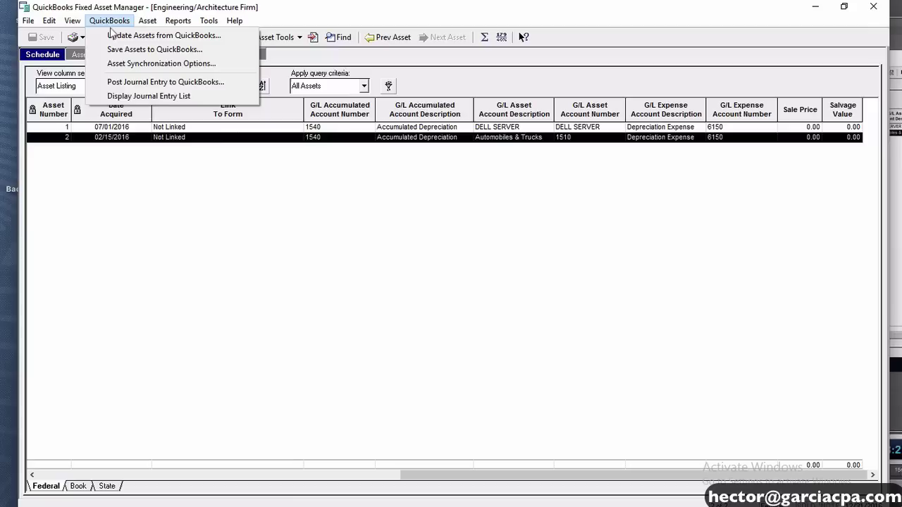
pyautogui.click(148, 95)
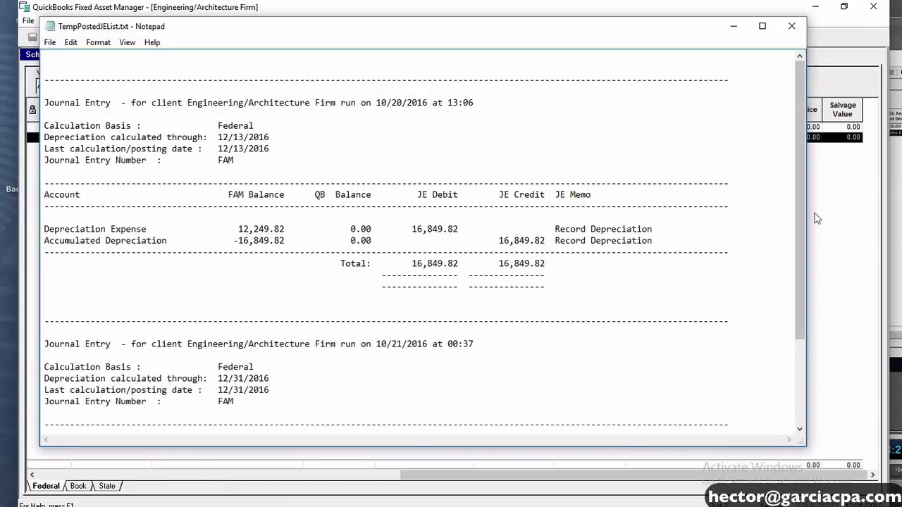
pyautogui.moveTo(798, 131); pyautogui.dragTo(808, 250)
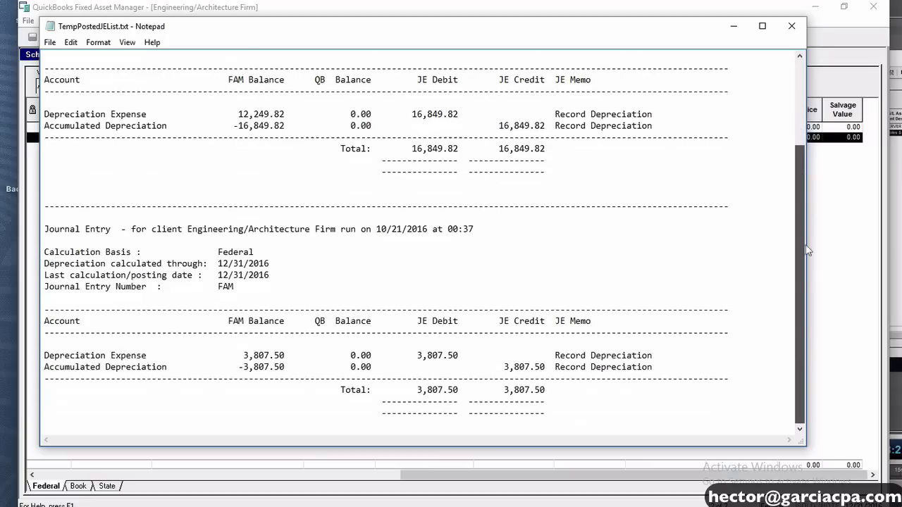
pyautogui.moveTo(820, 355); pyautogui.dragTo(819, 355)
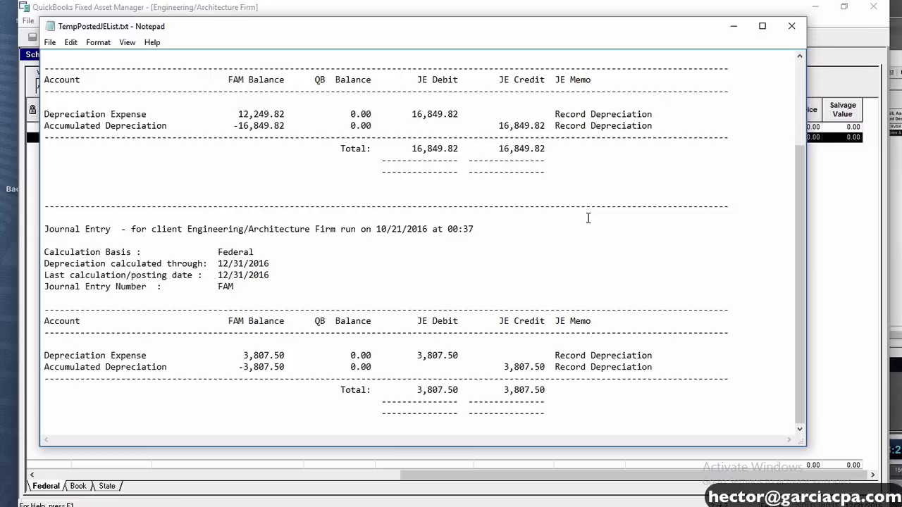
pyautogui.moveTo(610, 407); pyautogui.dragTo(27, 231)
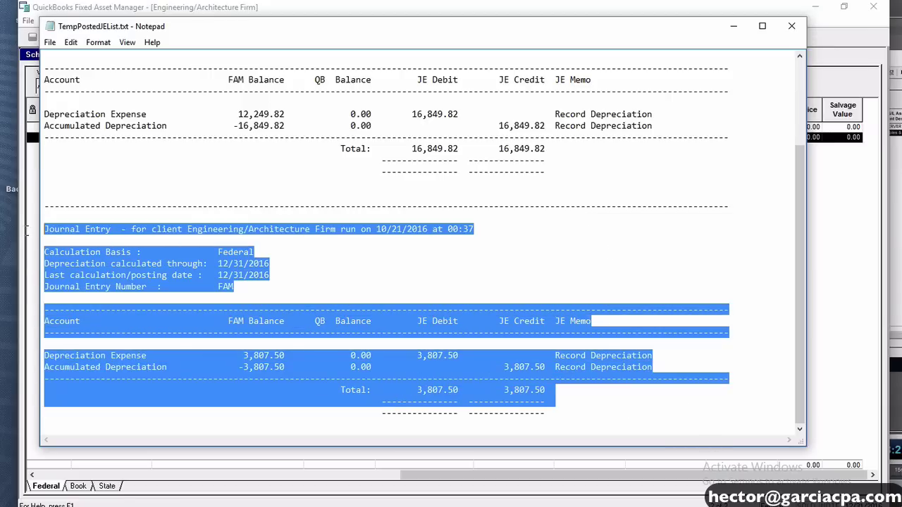
pyautogui.click(311, 360)
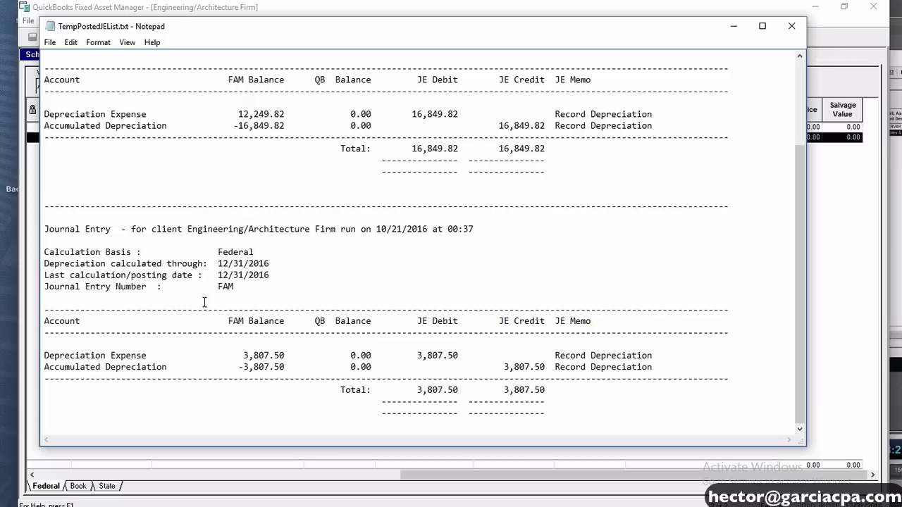
pyautogui.moveTo(239, 286); pyautogui.dragTo(220, 283)
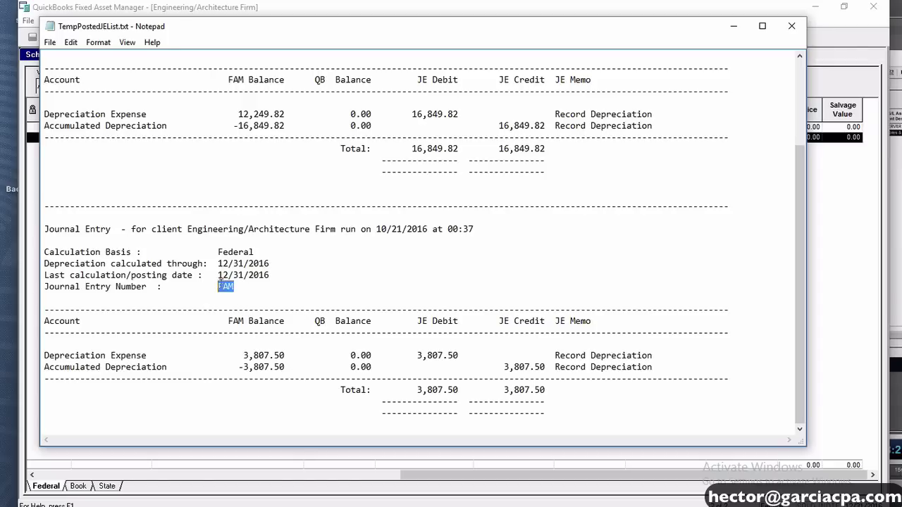
pyautogui.click(791, 26)
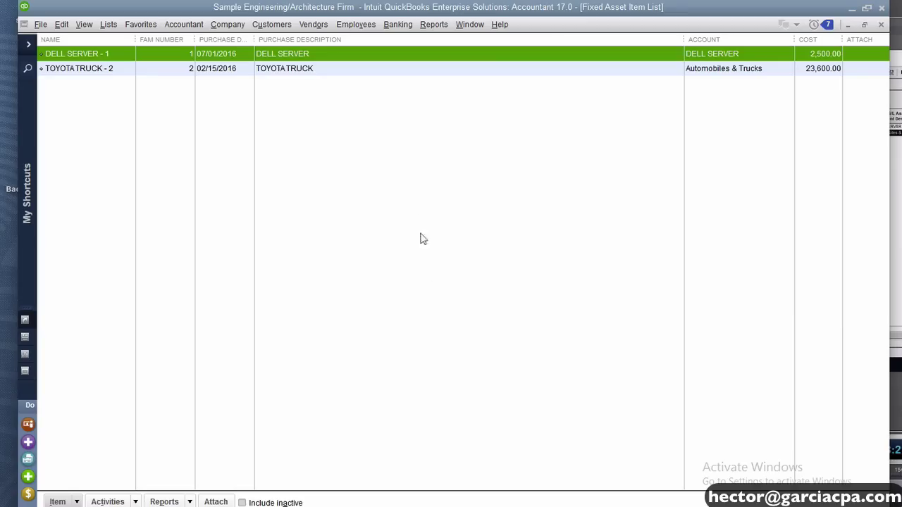
# In QuickBooks Enterprise, return to the Balance Sheet and open the Accumulated Depreciation transactions for all dates
pyautogui.press('Escape')
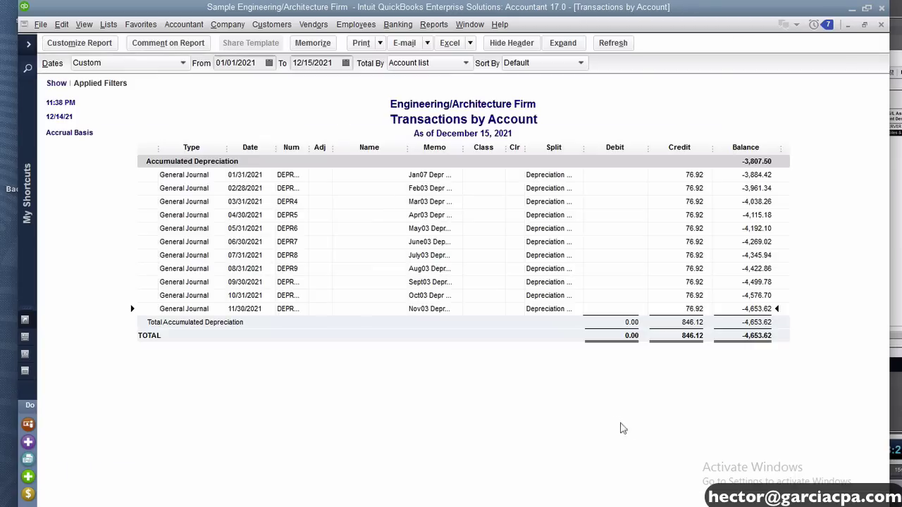
pyautogui.press('Escape')
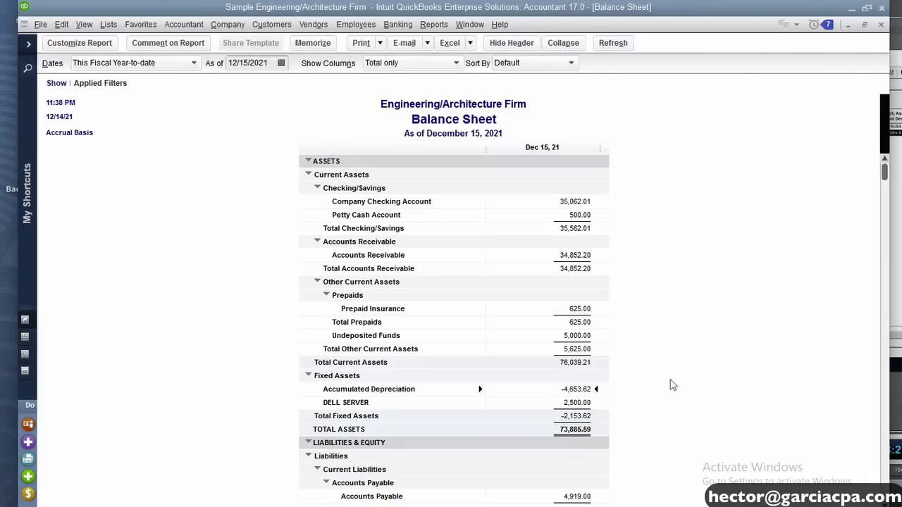
pyautogui.doubleClick(587, 391)
pyautogui.click(587, 391)
pyautogui.doubleClick(582, 389)
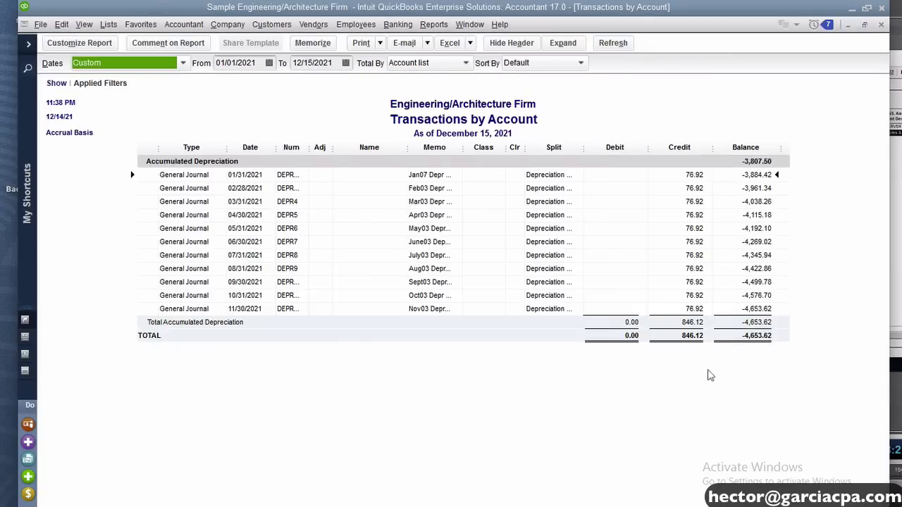
pyautogui.press('a')
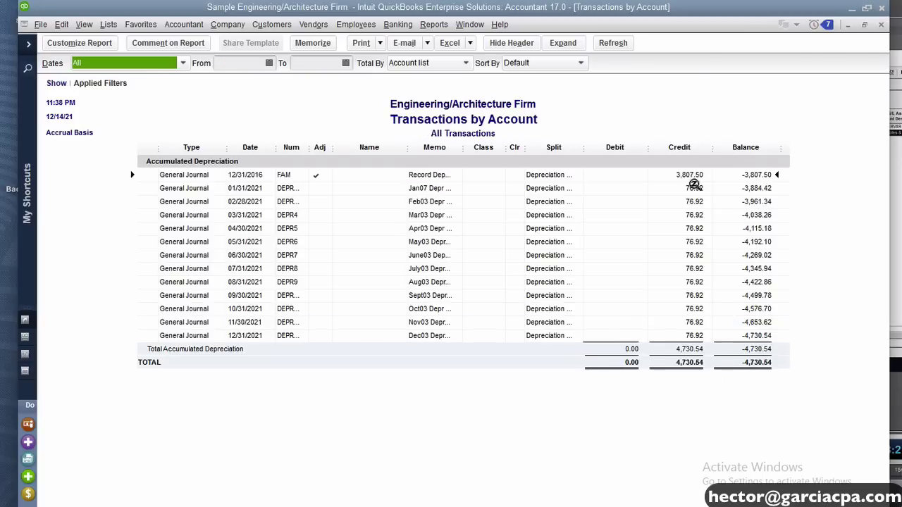
# Open the 12/31/2016 FAM journal entry from the report, check its depreciation lines, and close it
pyautogui.doubleClick(688, 174)
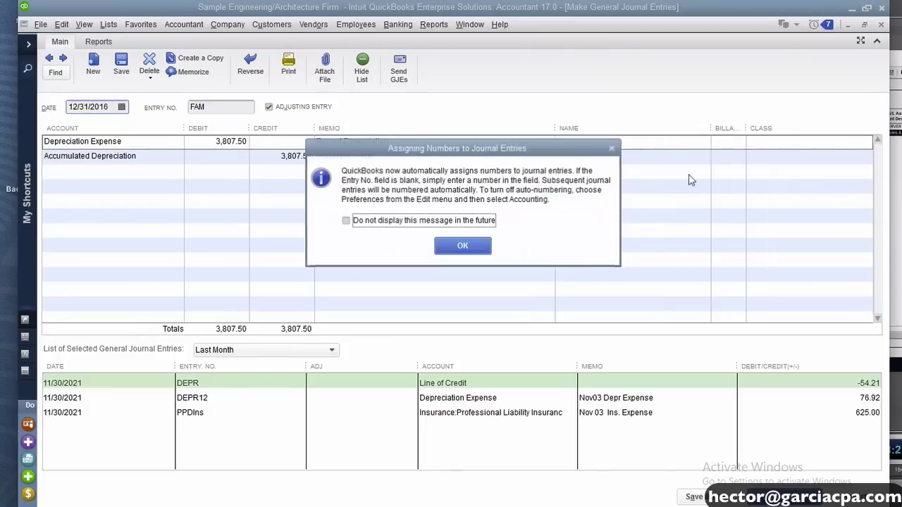
pyautogui.click(459, 248)
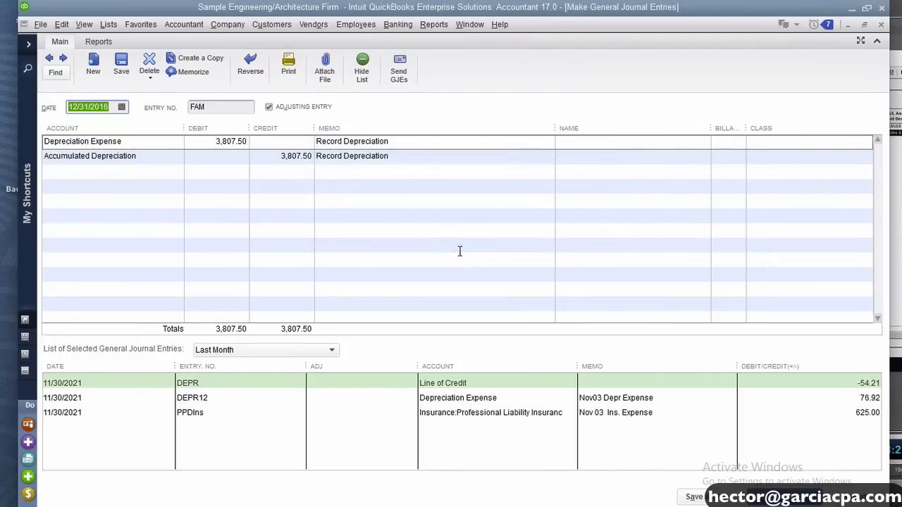
pyautogui.press('Escape')
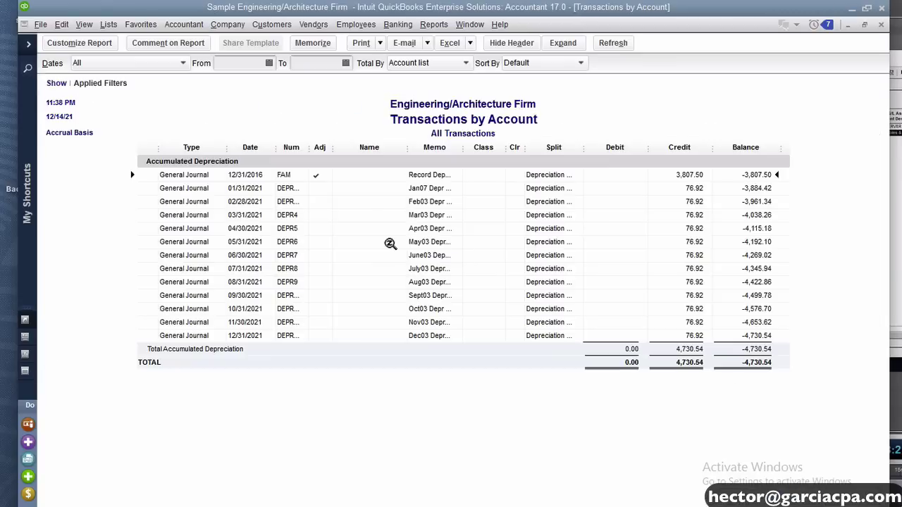
# Open the TOYOTA TRUCK item from the Fixed Asset Item List, check its Fixed Asset Manager values, and close it unchanged
pyautogui.click(113, 26)
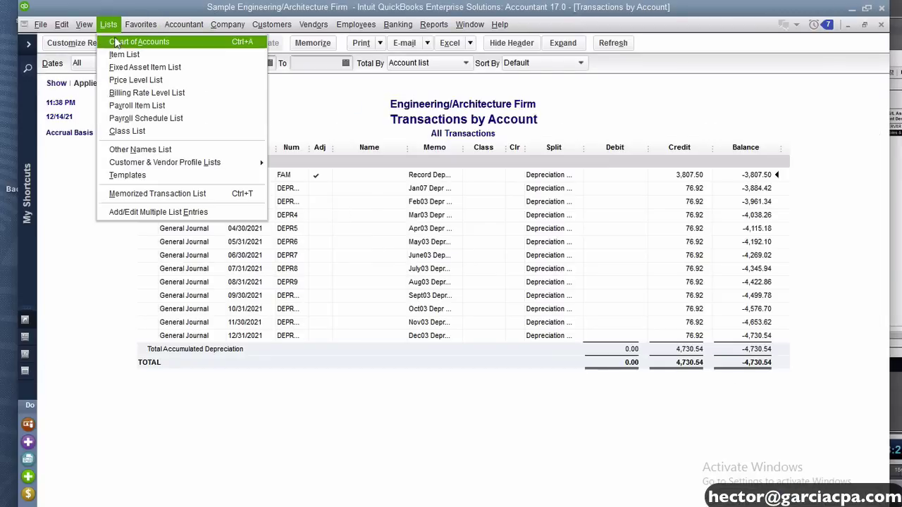
pyautogui.click(129, 69)
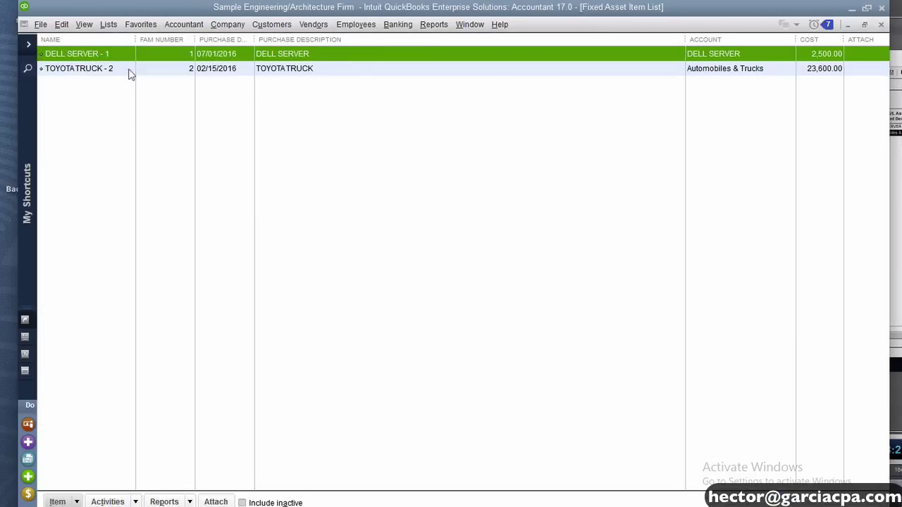
pyautogui.doubleClick(100, 69)
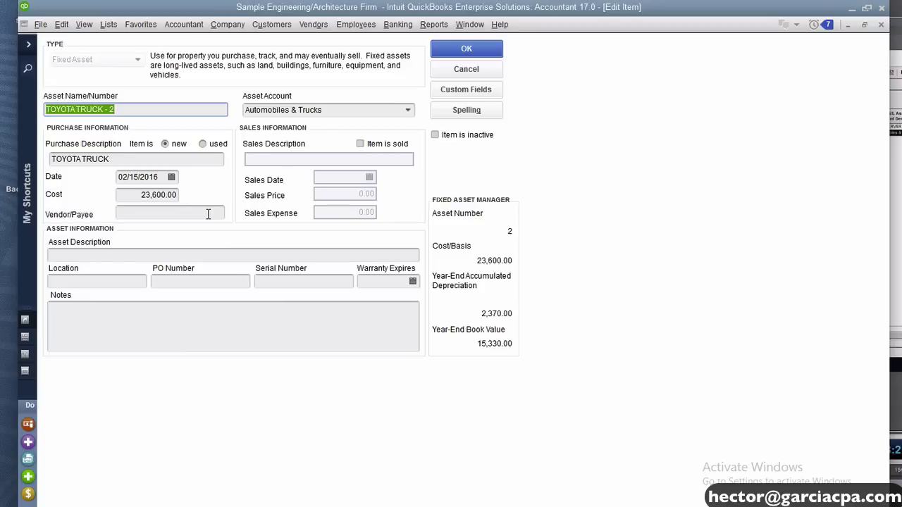
pyautogui.press('Return')
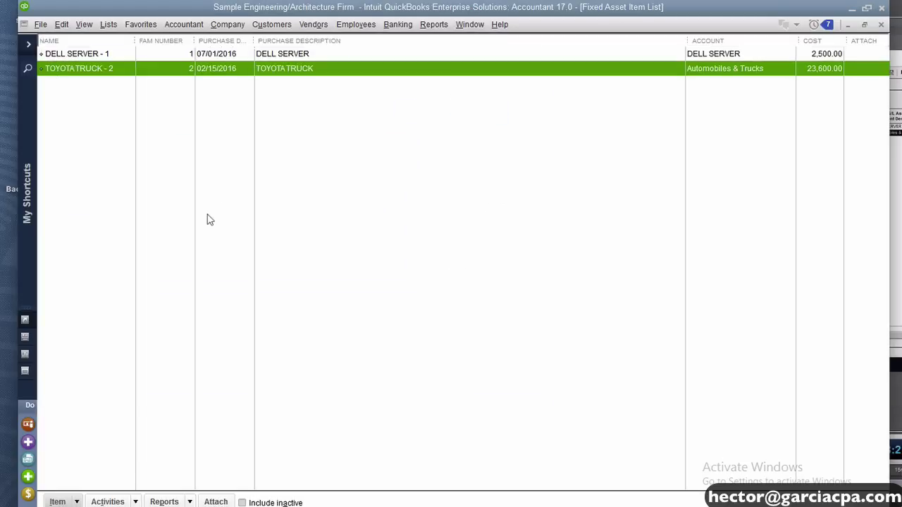
# Close the Fixed Asset Item List and the Transactions by Account report without memorizing the report
pyautogui.press('Escape')
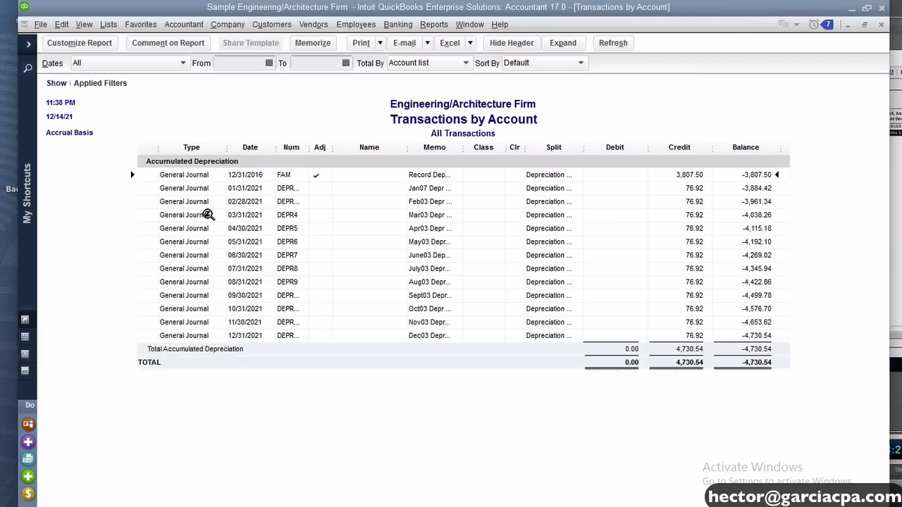
pyautogui.press('Escape')
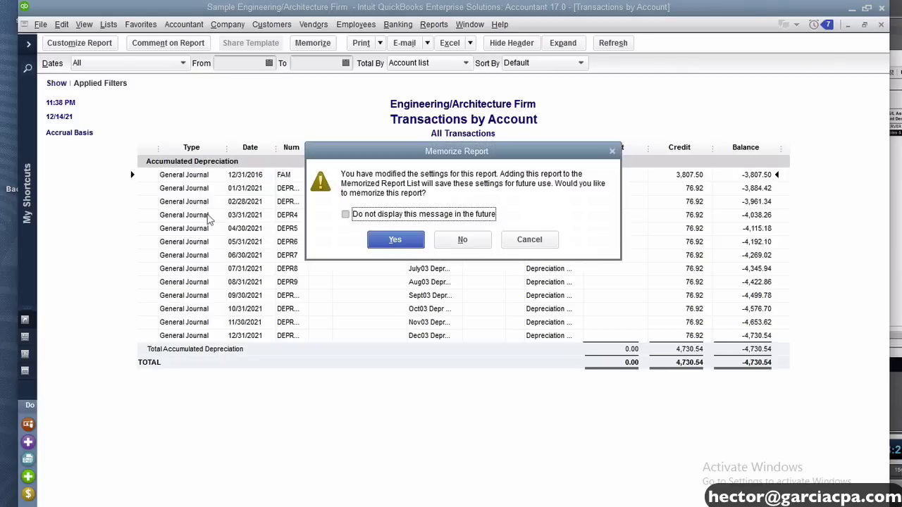
pyautogui.click(471, 238)
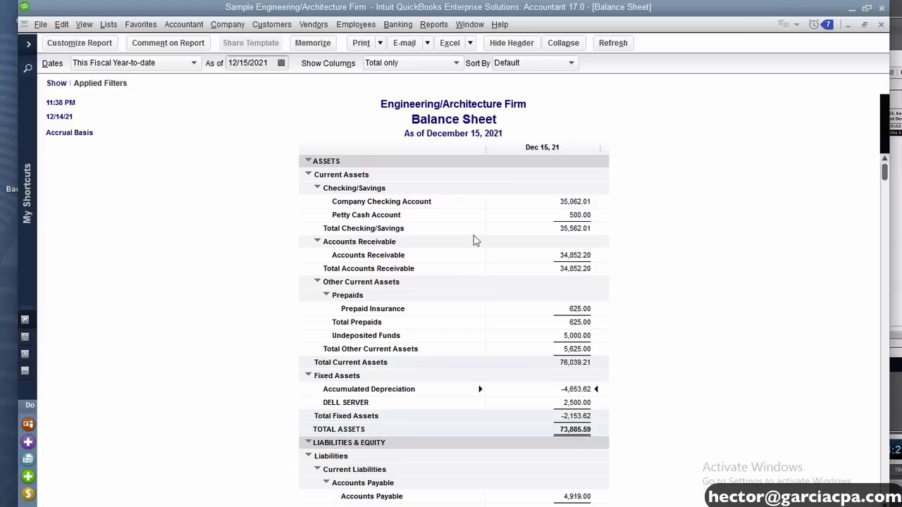
# Start a new check from Company Checking Account payable to TOYOTA, adding TOYOTA as a vendor
pyautogui.hotkey('ctrl', 'w')
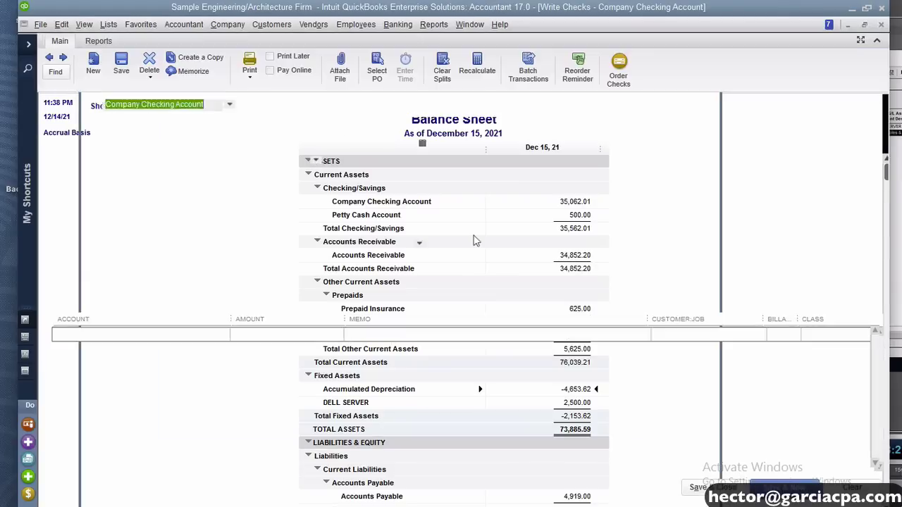
pyautogui.click(208, 160)
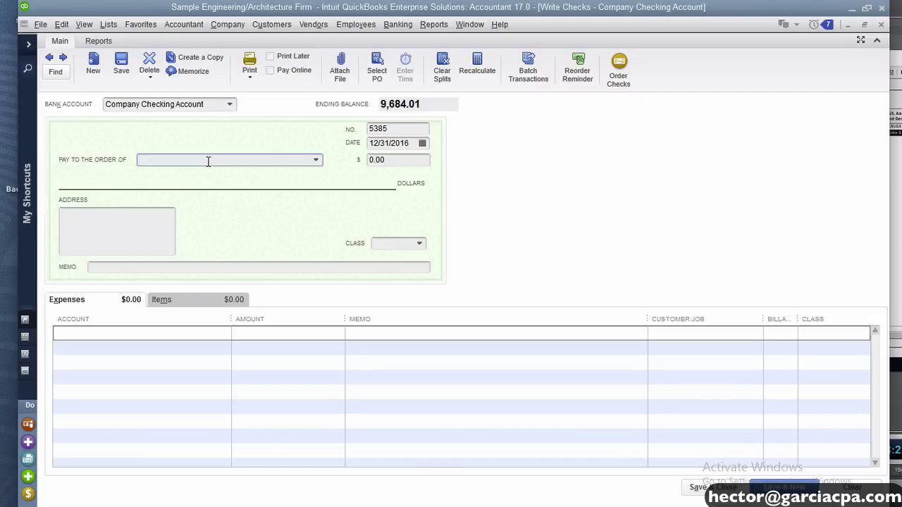
pyautogui.write('to')
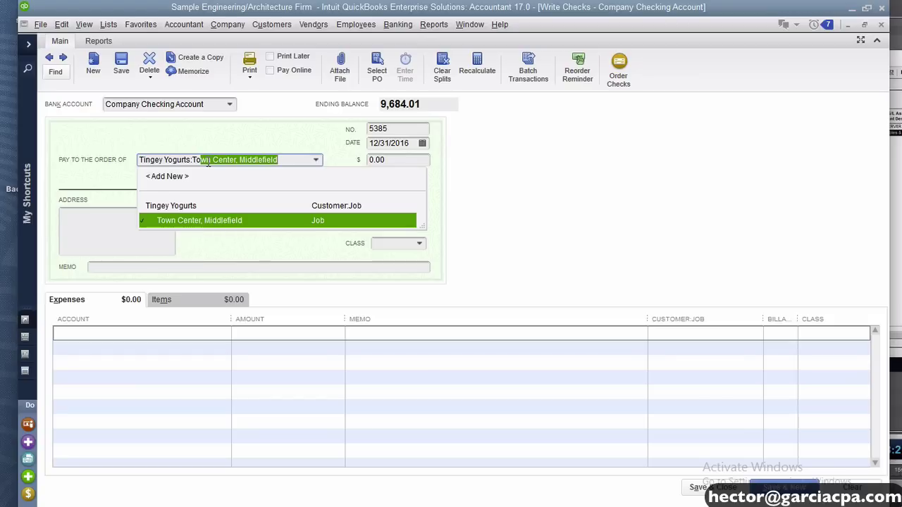
pyautogui.write('YOTA')
pyautogui.press('Tab')
pyautogui.press('Return')
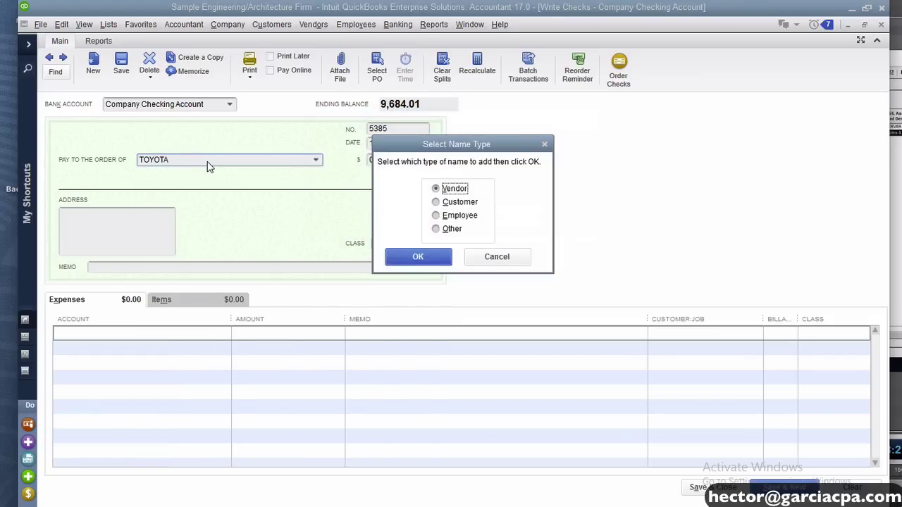
pyautogui.click(407, 252)
# Date the check 02/10/2016 and set its amount to 2,500.00
pyautogui.hotkey('shift', 'Tab')
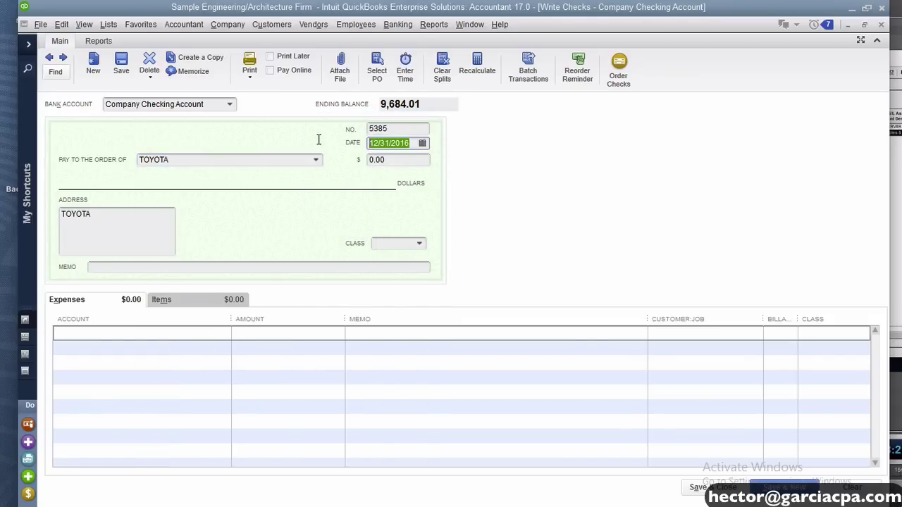
pyautogui.write('0701')
pyautogui.press('BackSpace')
pyautogui.press('BackSpace')
pyautogui.press('BackSpace')
pyautogui.write('02/10/2016')
pyautogui.press('Tab')
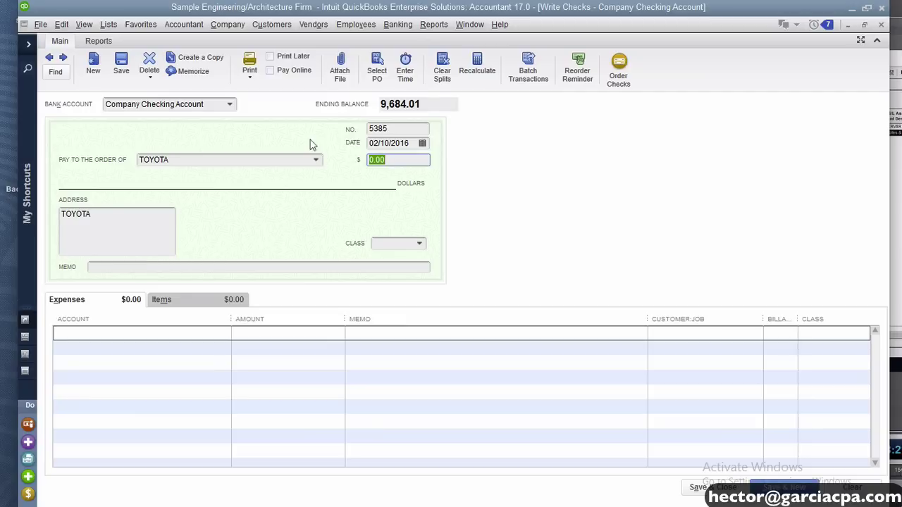
pyautogui.write('2500')
pyautogui.press('Tab')
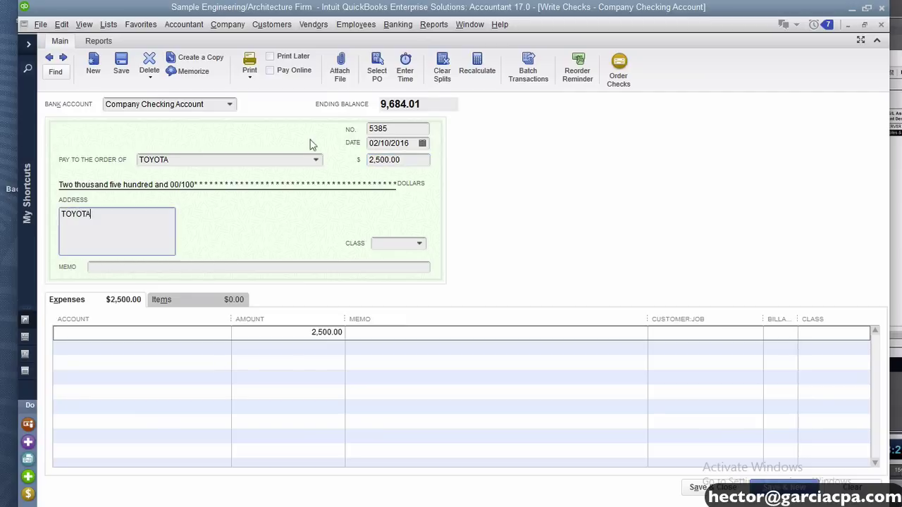
# Add the TOYOTA TRUCK - 2 fixed asset as an item line on the check
pyautogui.click(169, 301)
pyautogui.click(169, 335)
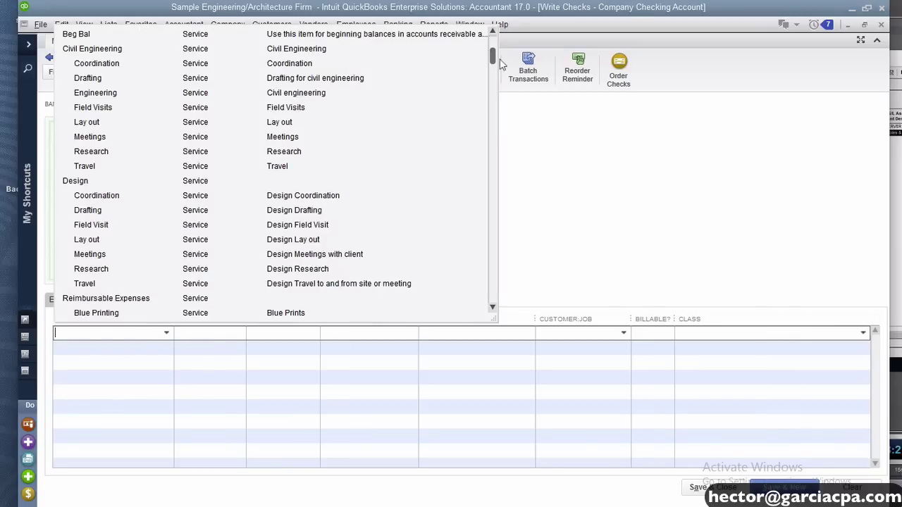
pyautogui.click(191, 347)
pyautogui.press('ctrl')
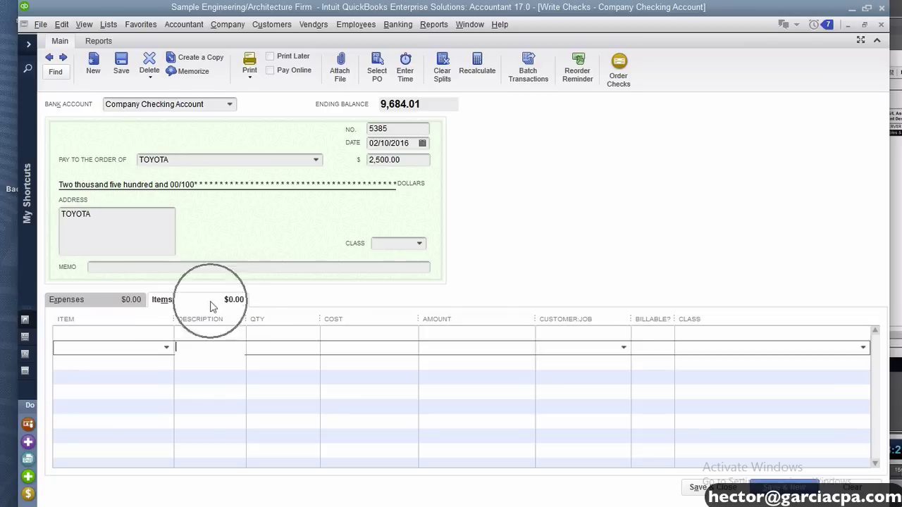
pyautogui.click(83, 302)
pyautogui.press('ctrl')
pyautogui.click(220, 304)
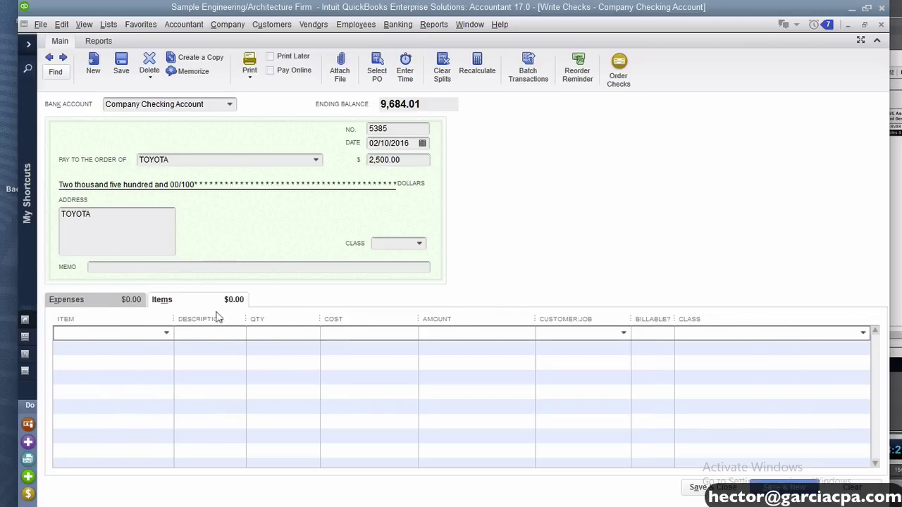
pyautogui.click(166, 332)
pyautogui.press('ctrl')
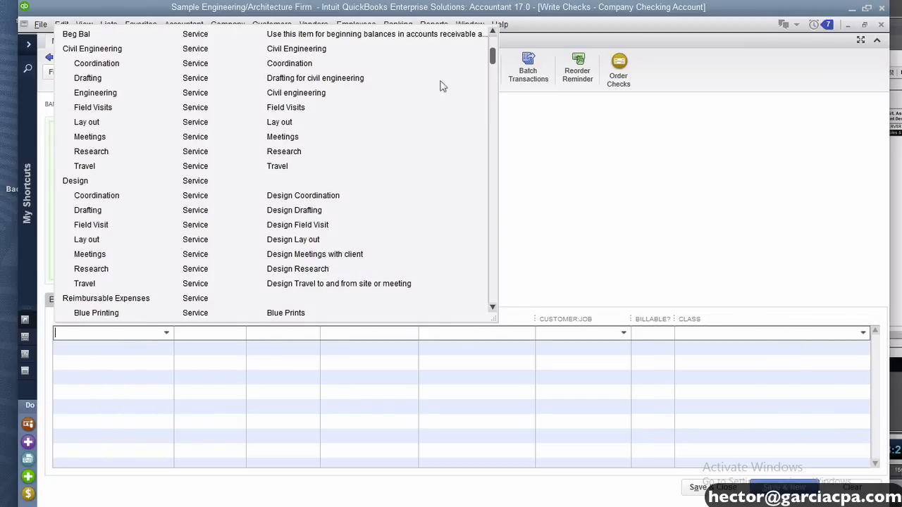
pyautogui.moveTo(492, 58); pyautogui.dragTo(488, 304)
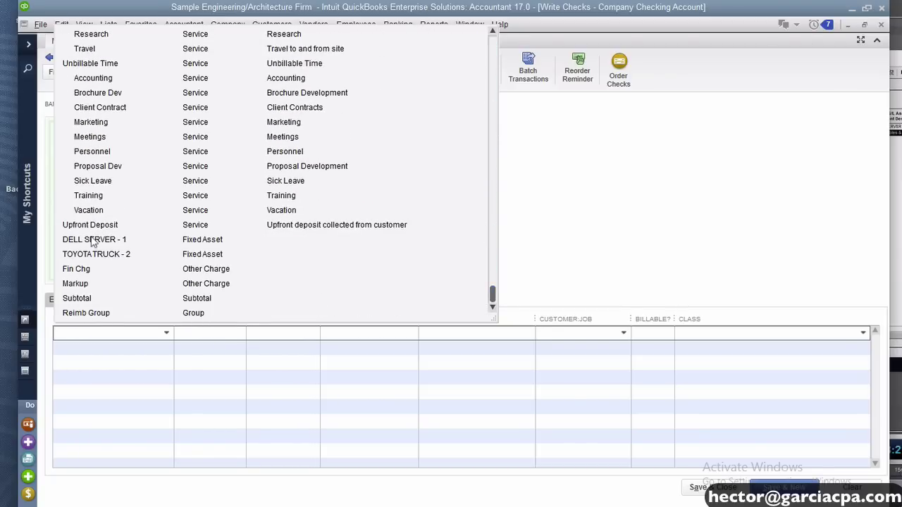
pyautogui.click(117, 254)
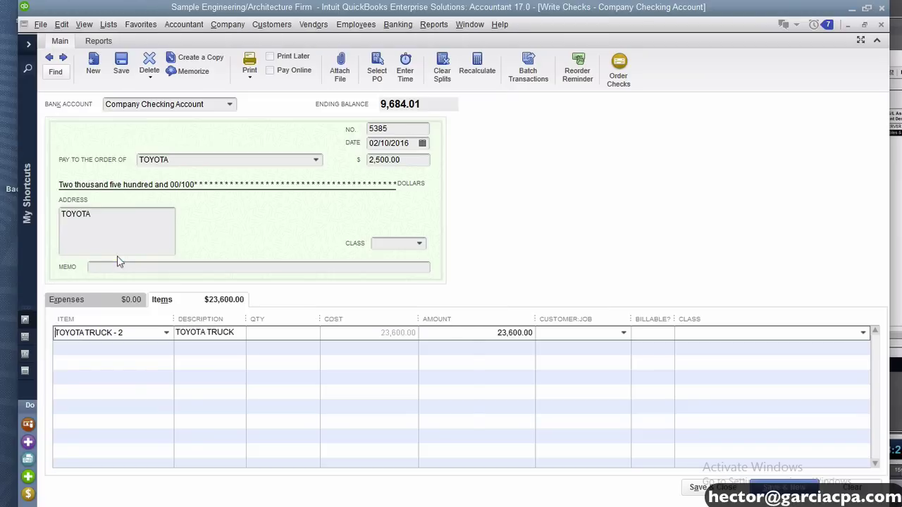
# Assign the negative balancing amount on the check's expense line to the Auto Loan account
pyautogui.click(493, 333)
pyautogui.moveTo(401, 163); pyautogui.dragTo(286, 153)
pyautogui.click(107, 303)
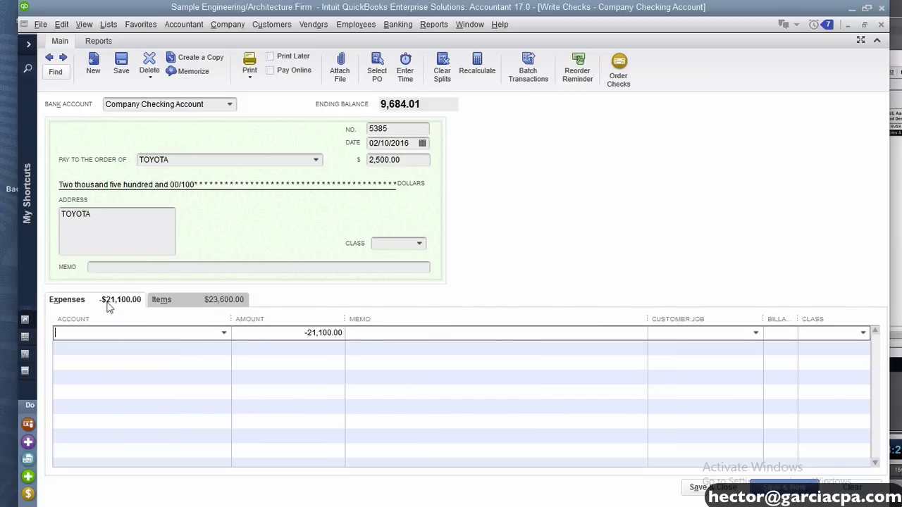
pyautogui.click(278, 333)
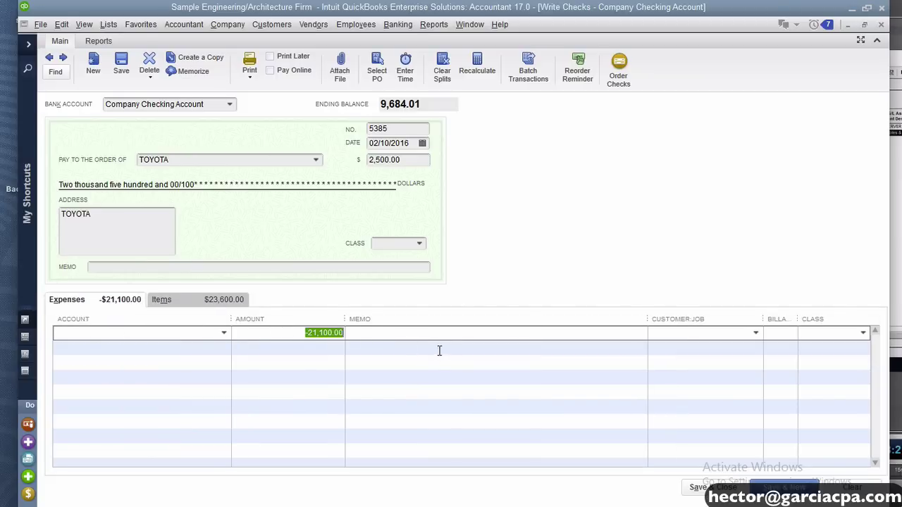
pyautogui.click(88, 333)
pyautogui.write('Auto Loan')
pyautogui.press('Tab')
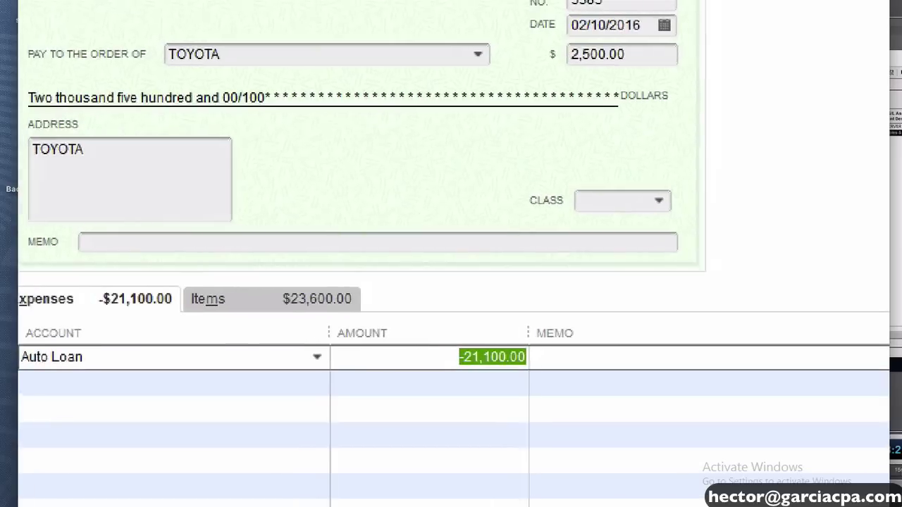
# Review the check's Auto Loan expense line against its truck item line, and save and close the check
pyautogui.click(163, 283)
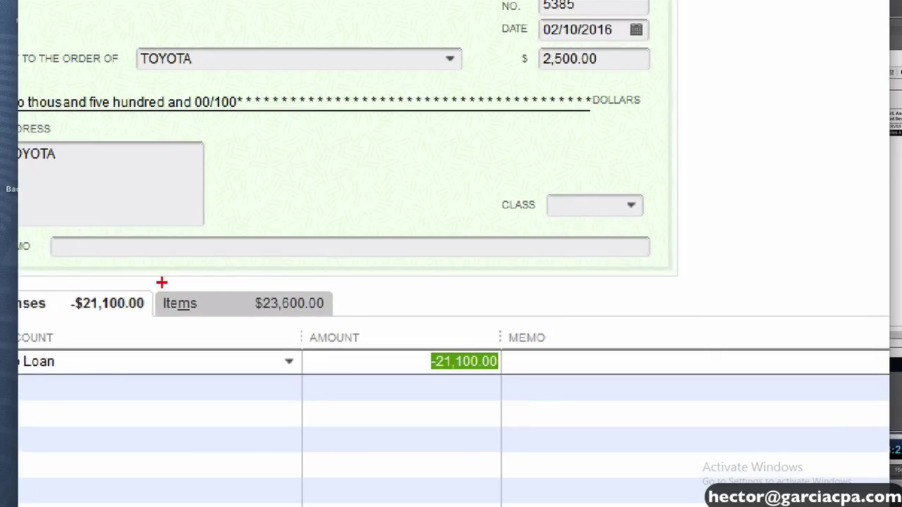
pyautogui.moveTo(328, 284)
pyautogui.mouseDown()
pyautogui.moveTo(217, 271)
pyautogui.moveTo(302, 363)
pyautogui.moveTo(262, 275)
pyautogui.mouseUp()
pyautogui.press('Escape')
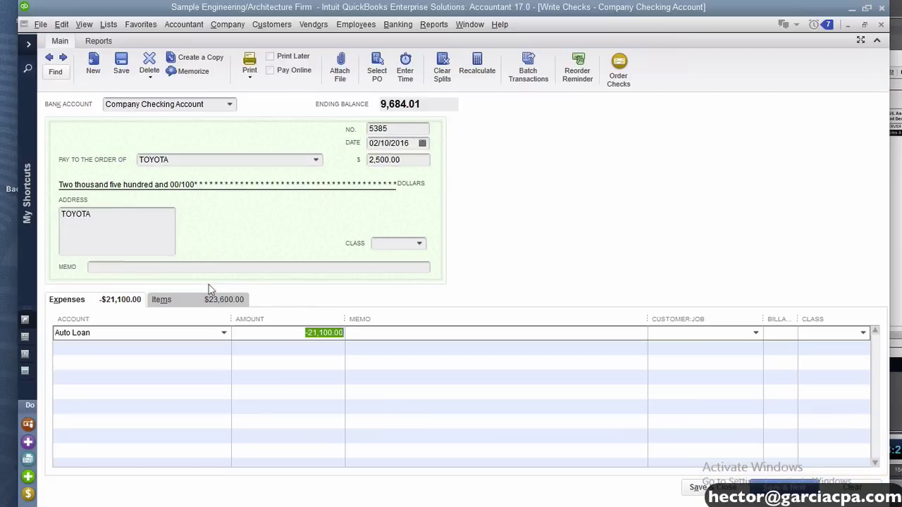
pyautogui.click(204, 301)
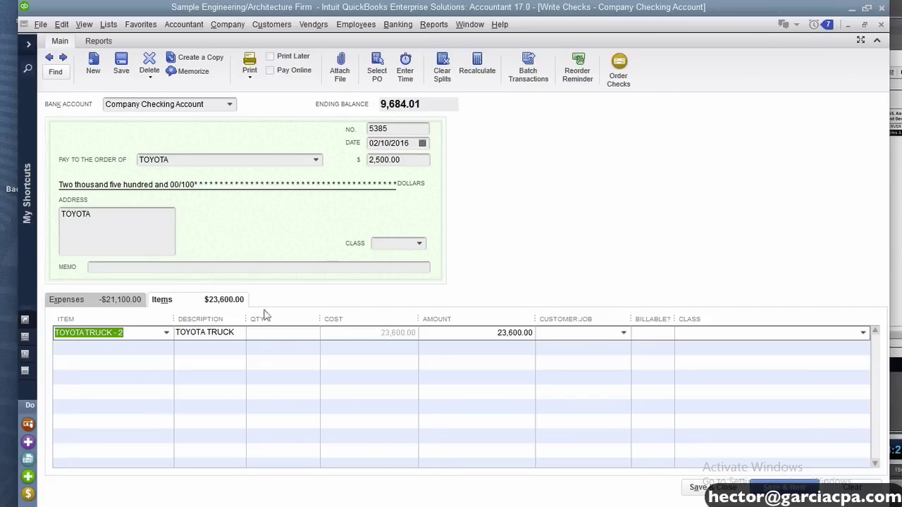
pyautogui.click(433, 332)
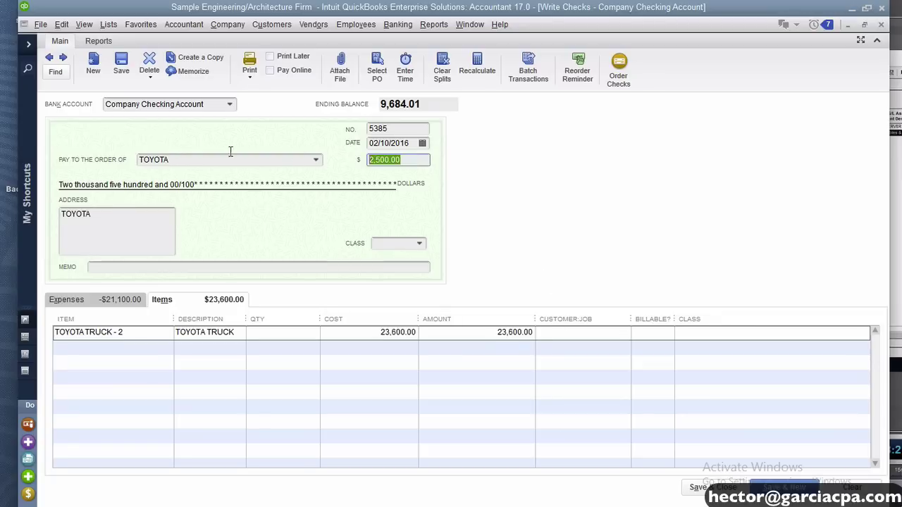
pyautogui.click(106, 304)
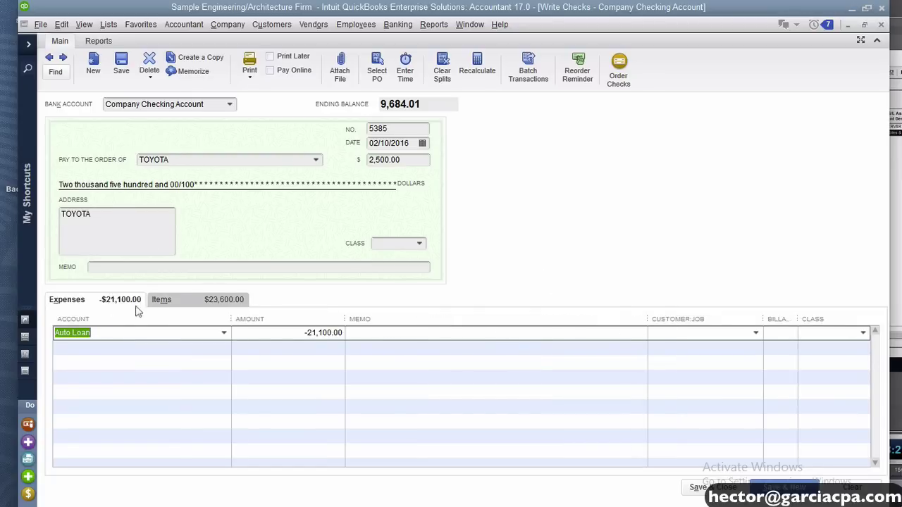
pyautogui.click(156, 307)
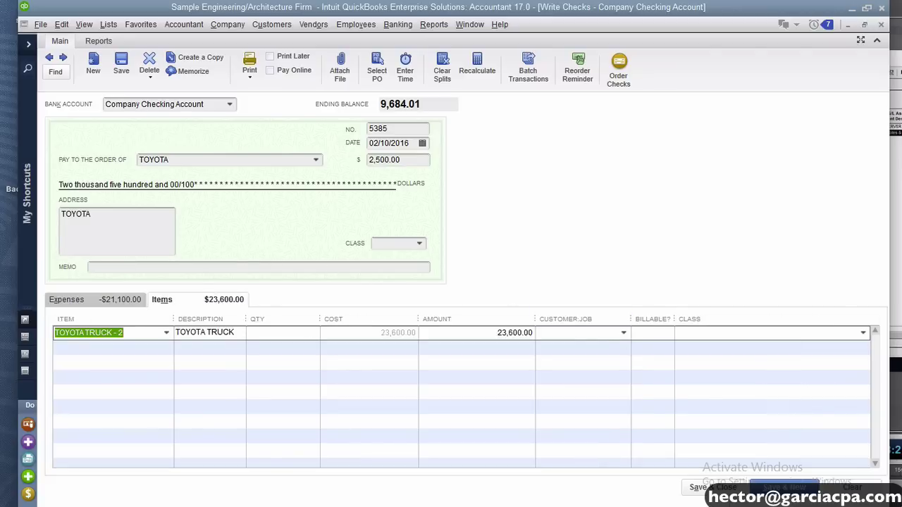
pyautogui.click(705, 486)
pyautogui.click(427, 248)
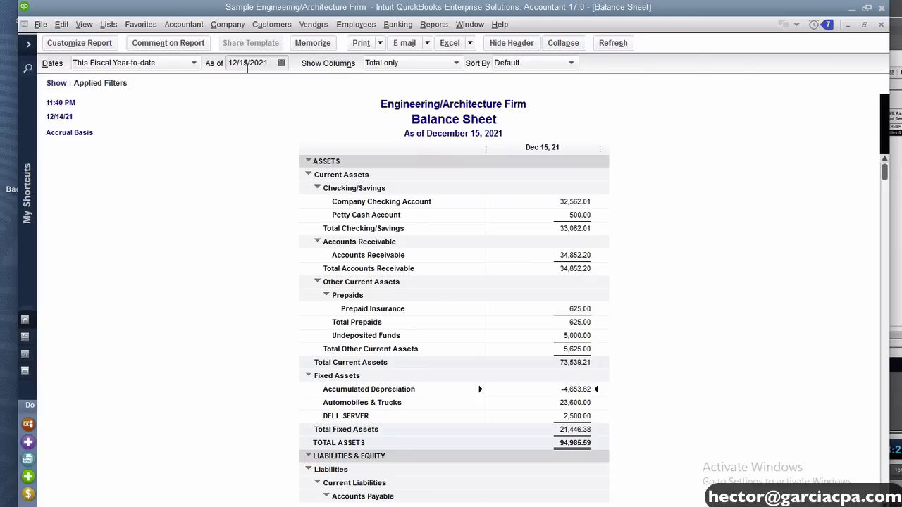
# Run the Fixed Asset Listing report and open its display settings for customizing
pyautogui.click(437, 26)
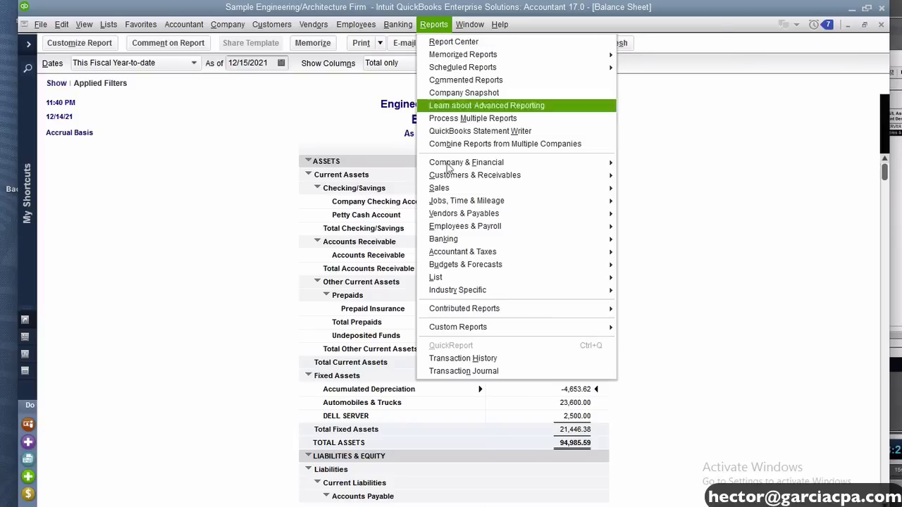
pyautogui.moveTo(478, 281)
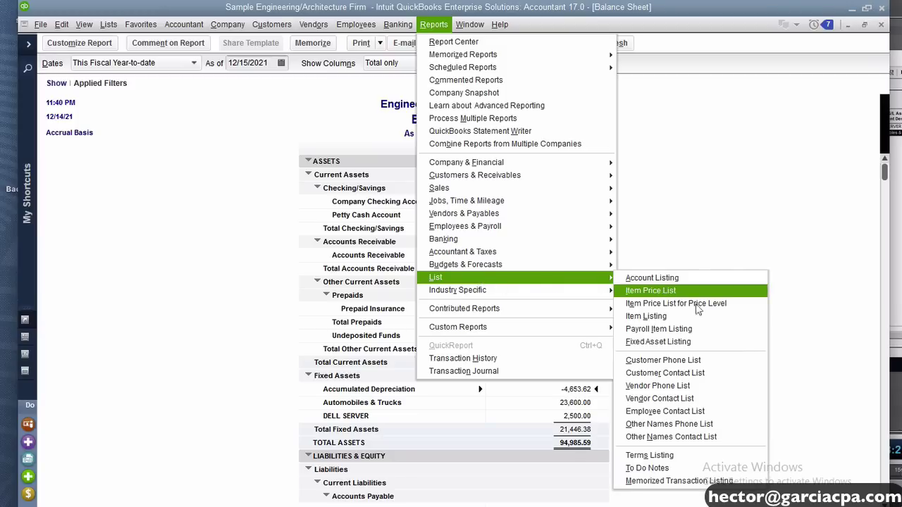
pyautogui.click(700, 346)
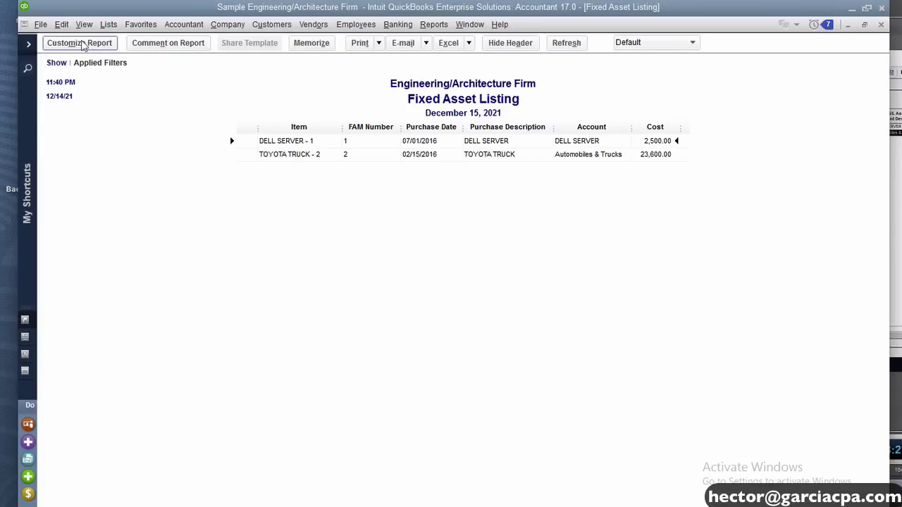
pyautogui.click(80, 43)
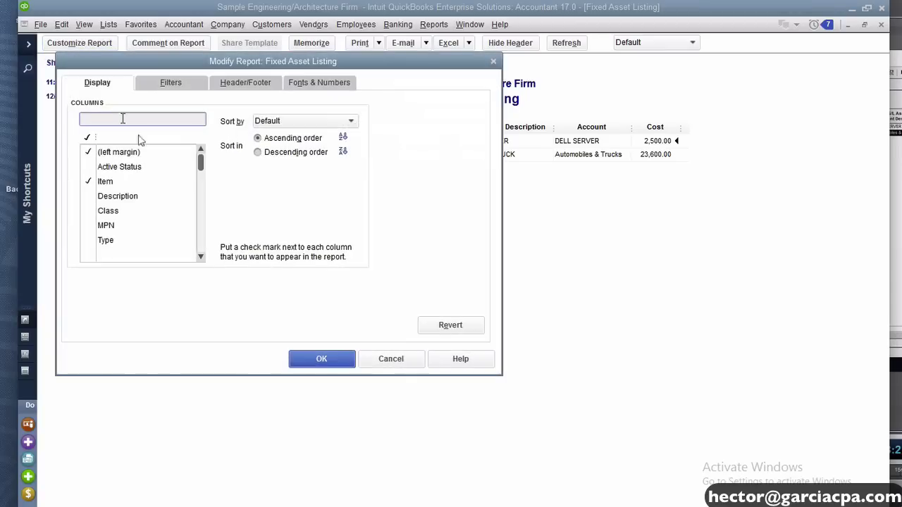
pyautogui.click(201, 257)
pyautogui.click(201, 257)
pyautogui.click(201, 257)
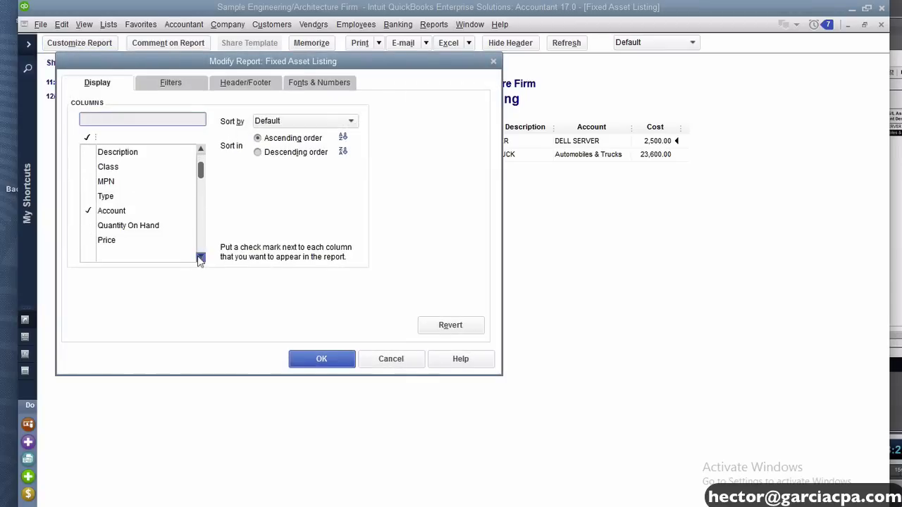
pyautogui.click(201, 257)
pyautogui.click(201, 258)
pyautogui.click(201, 258)
pyautogui.click(200, 258)
pyautogui.click(200, 258)
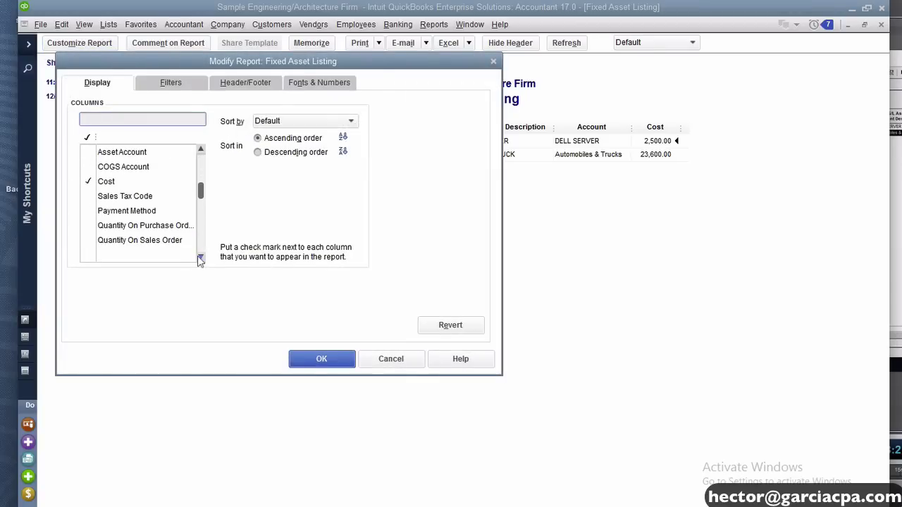
pyautogui.click(131, 155)
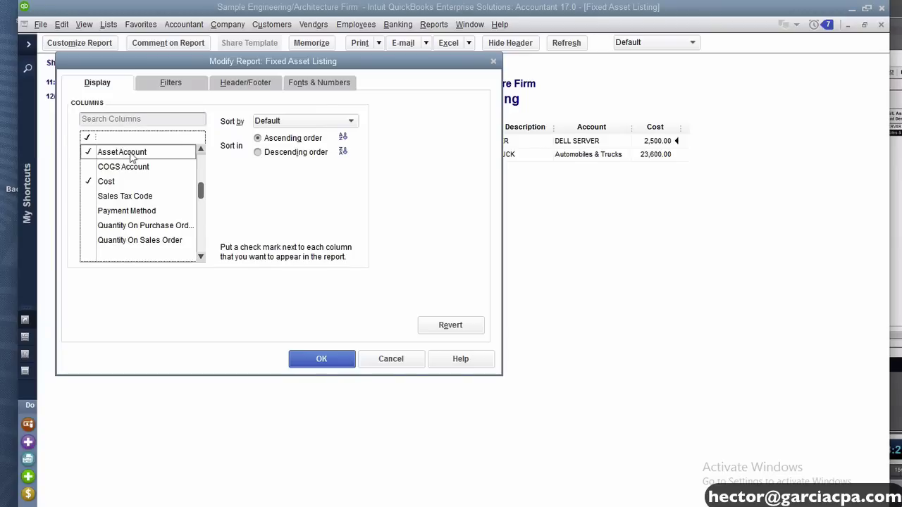
pyautogui.click(201, 257)
pyautogui.click(201, 258)
pyautogui.click(201, 257)
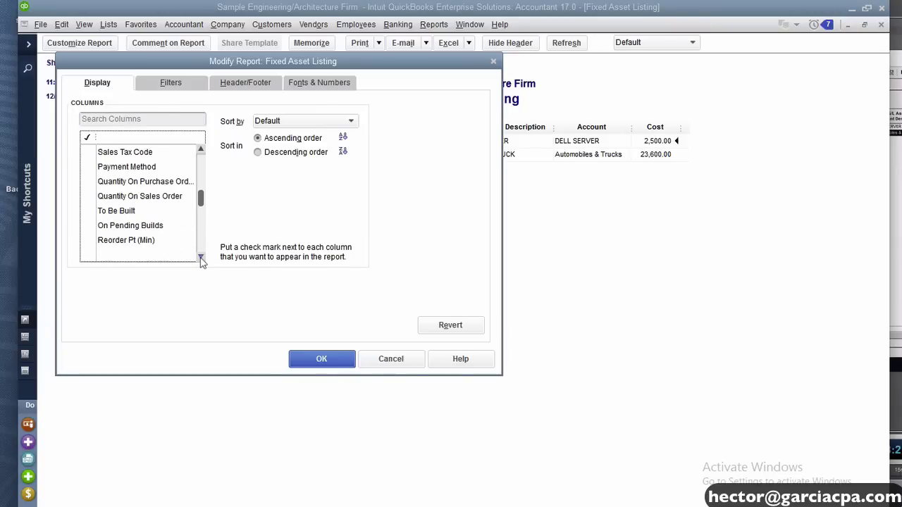
pyautogui.click(201, 257)
pyautogui.click(201, 257)
pyautogui.click(200, 150)
pyautogui.click(200, 150)
pyautogui.click(201, 150)
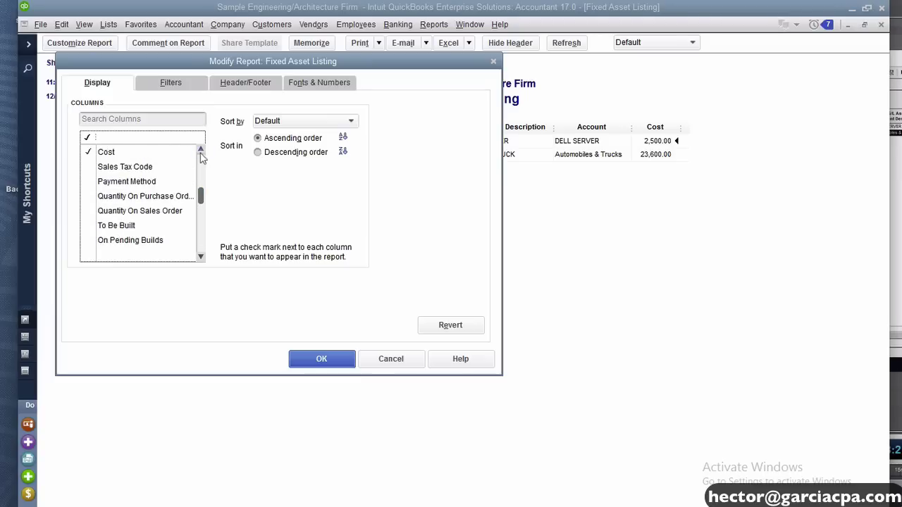
pyautogui.click(201, 150)
pyautogui.click(200, 150)
pyautogui.click(200, 150)
pyautogui.click(201, 150)
pyautogui.click(126, 181)
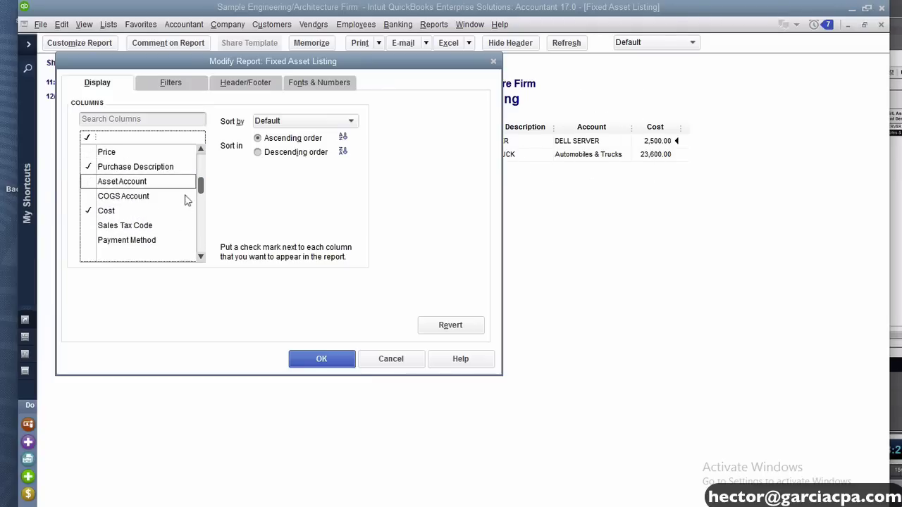
# Add the Cost/Basis, Accumulated Depreciation and Book Value columns to the Fixed Asset Listing report
pyautogui.click(202, 246)
pyautogui.click(202, 246)
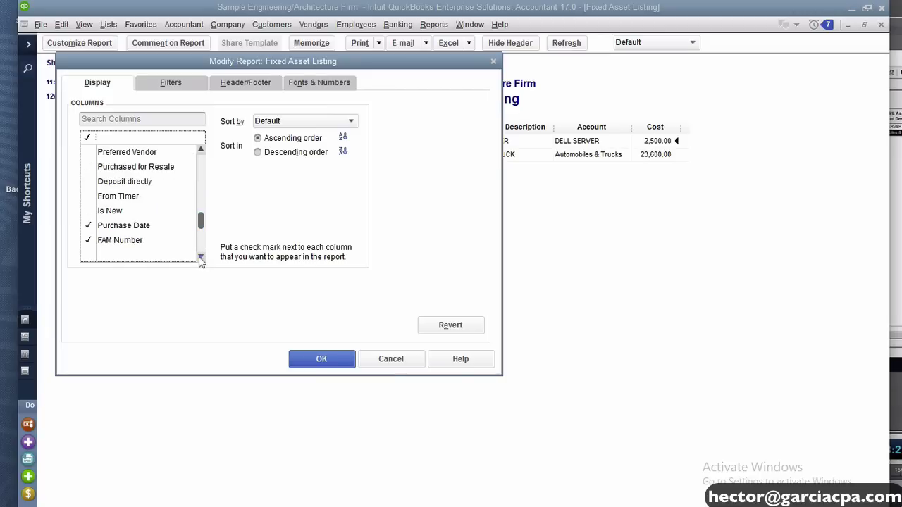
pyautogui.click(201, 257)
pyautogui.click(201, 257)
pyautogui.click(201, 257)
pyautogui.click(201, 257)
pyautogui.click(201, 257)
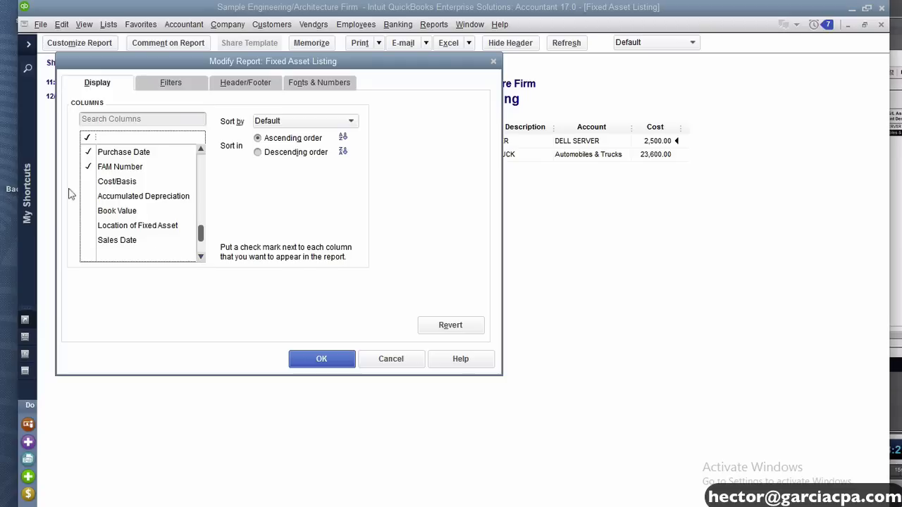
pyautogui.click(131, 184)
pyautogui.click(131, 196)
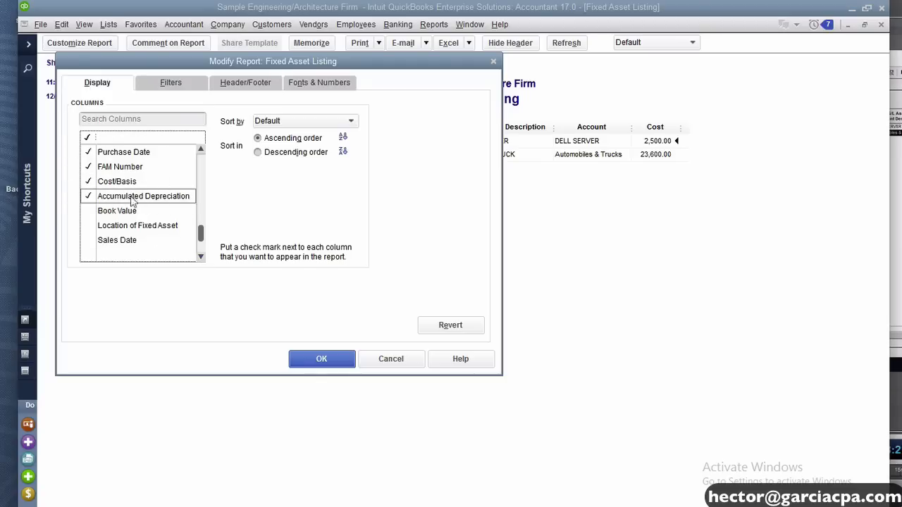
pyautogui.click(128, 213)
# Add the Sales Date column to the Fixed Asset Listing report and widen its Accumulated Depreciation column
pyautogui.click(201, 257)
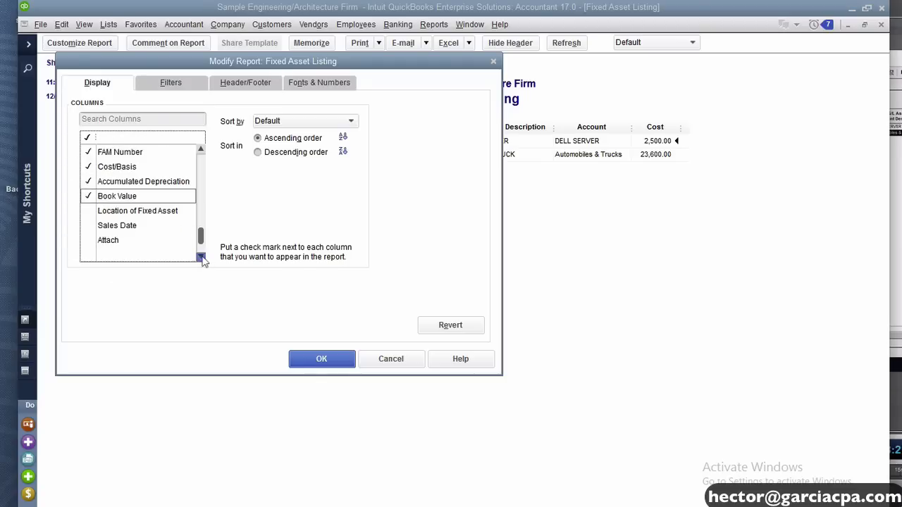
pyautogui.click(201, 257)
pyautogui.click(201, 258)
pyautogui.click(113, 200)
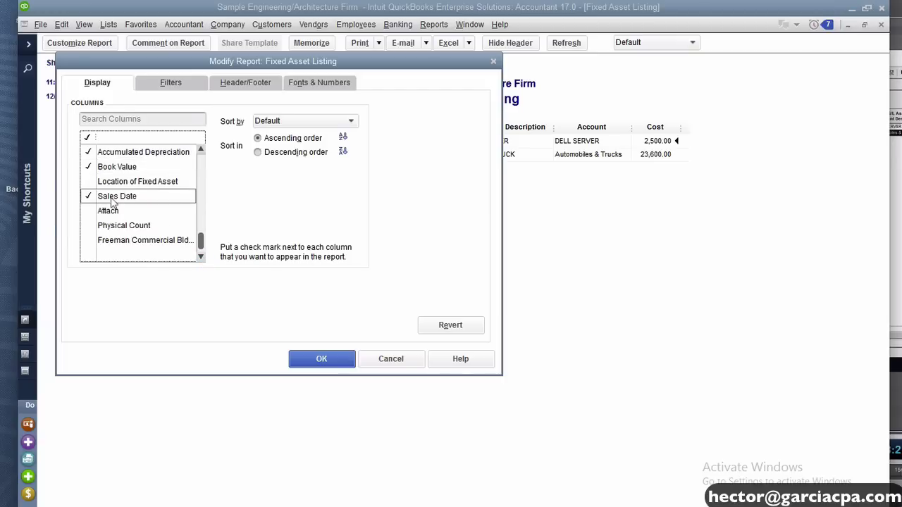
pyautogui.moveTo(201, 245); pyautogui.dragTo(202, 244)
pyautogui.click(321, 359)
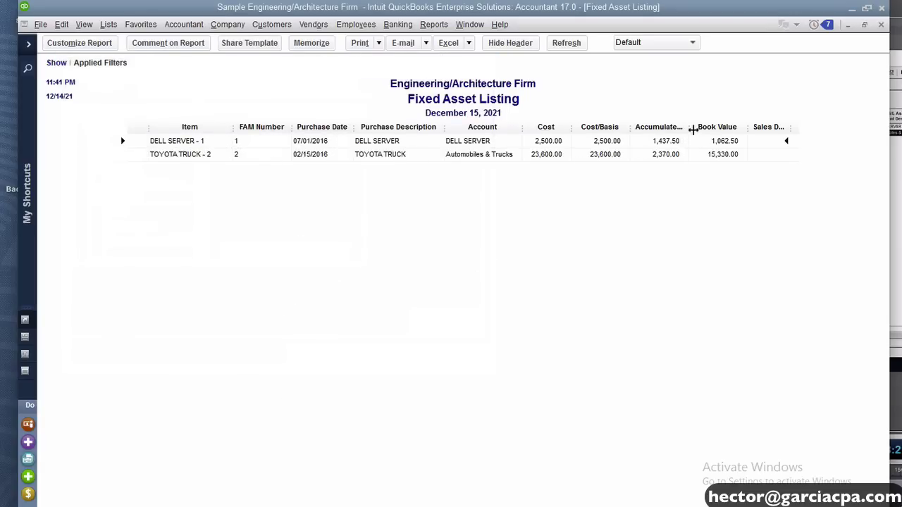
pyautogui.moveTo(692, 128); pyautogui.dragTo(713, 129)
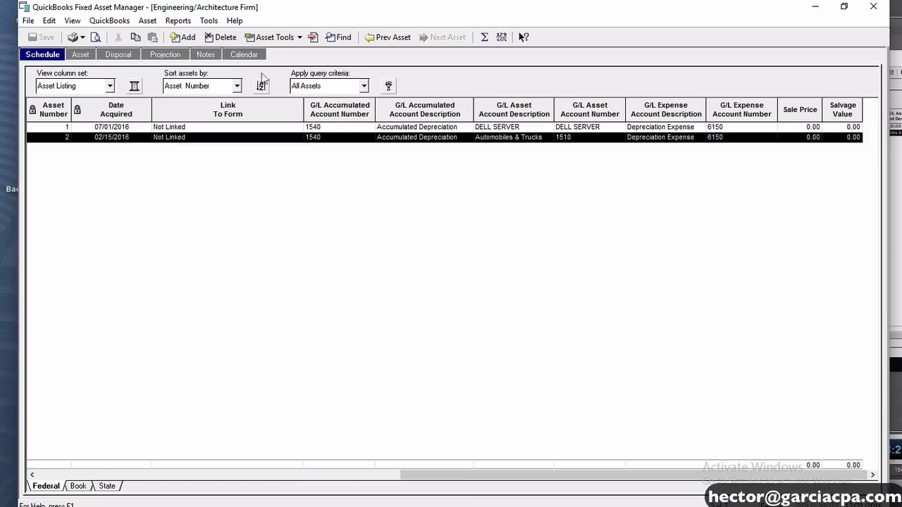
# Return from Fixed Asset Manager to QuickBooks and close the Fixed Asset Listing report without memorizing it
pyautogui.click(112, 22)
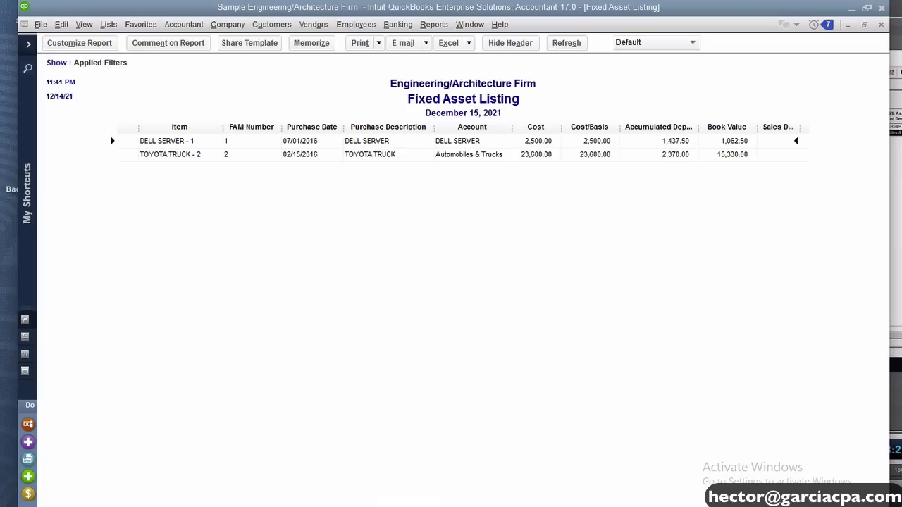
pyautogui.moveTo(266, 505)
pyautogui.press('Escape')
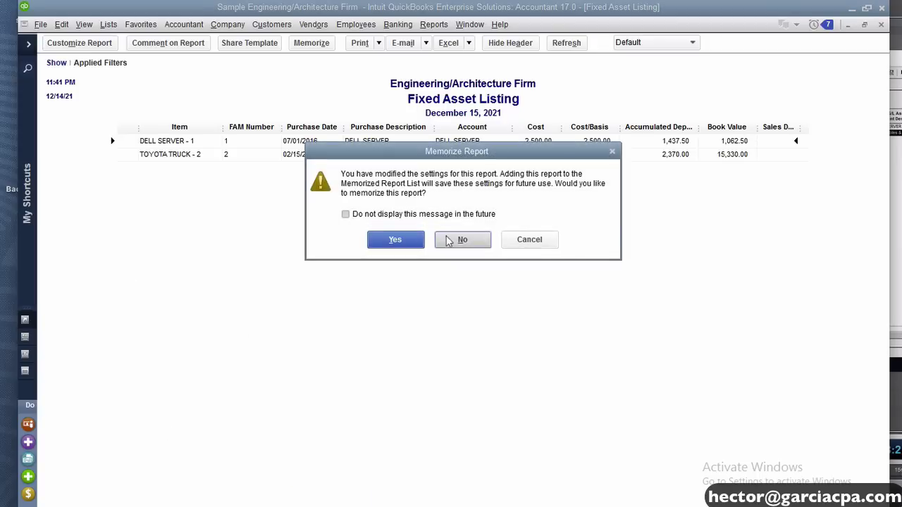
pyautogui.click(456, 243)
pyautogui.press('Escape')
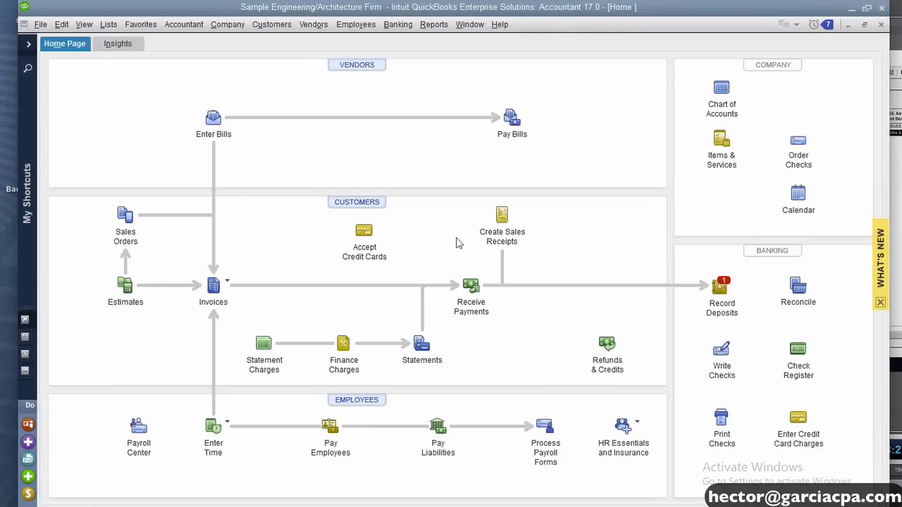